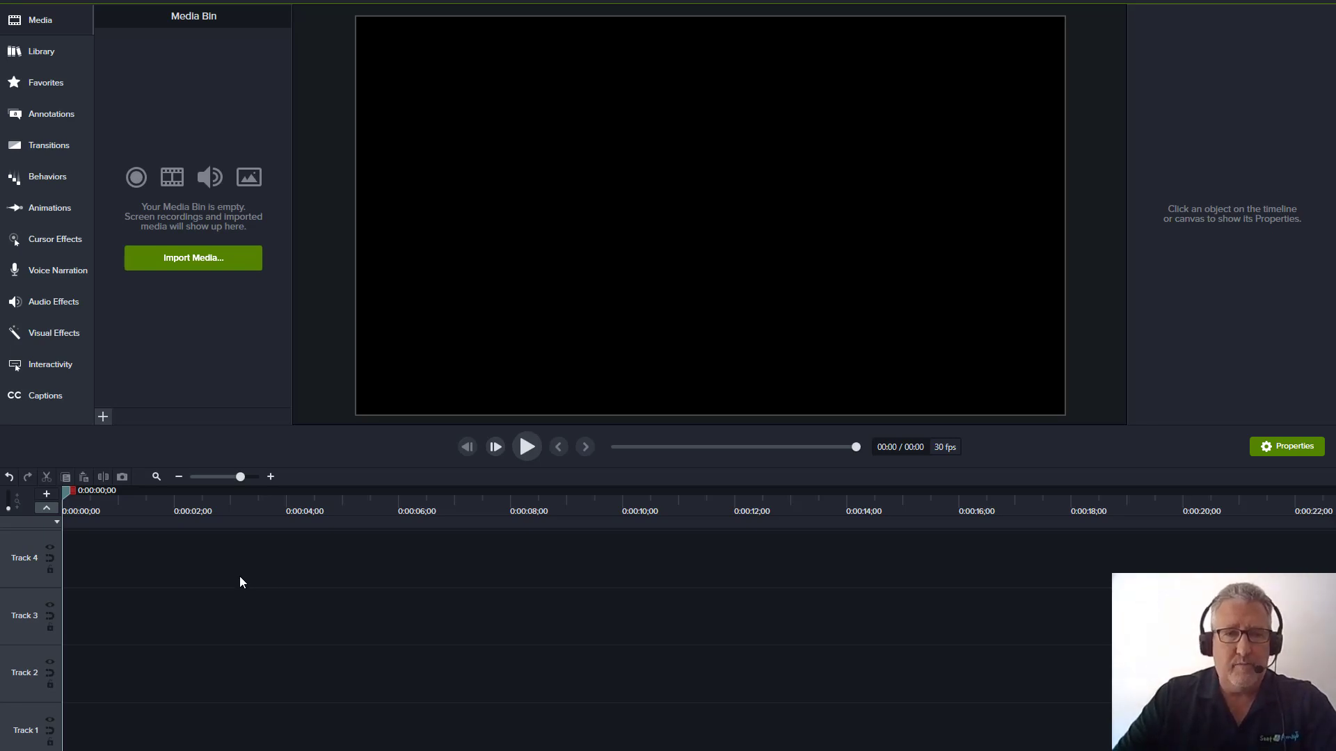
# - Zoom the timeline out one level and reduce the height of all tracks so five tracks fit
pyautogui.moveTo(66, 494)
pyautogui.mouseDown()
pyautogui.moveTo(510, 512)
pyautogui.moveTo(745, 494)
pyautogui.moveTo(78, 499)
pyautogui.mouseUp()
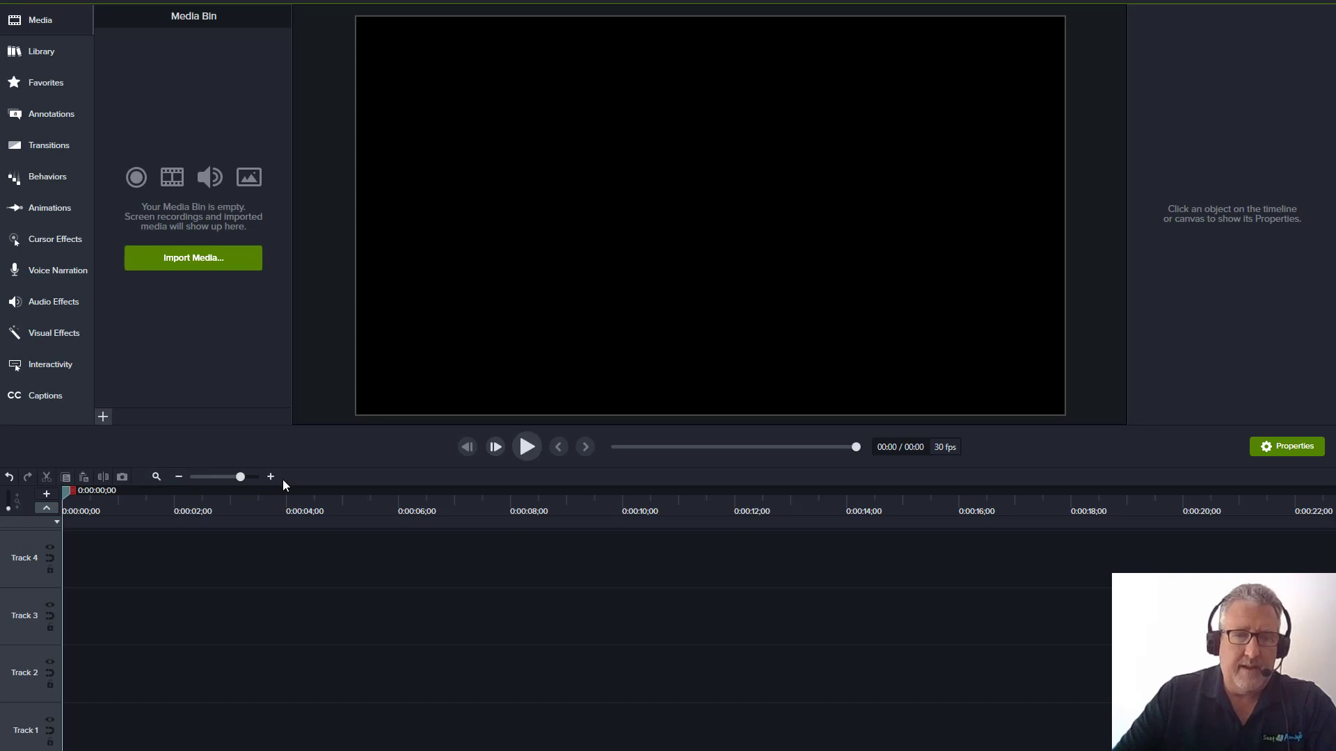
pyautogui.click(180, 477)
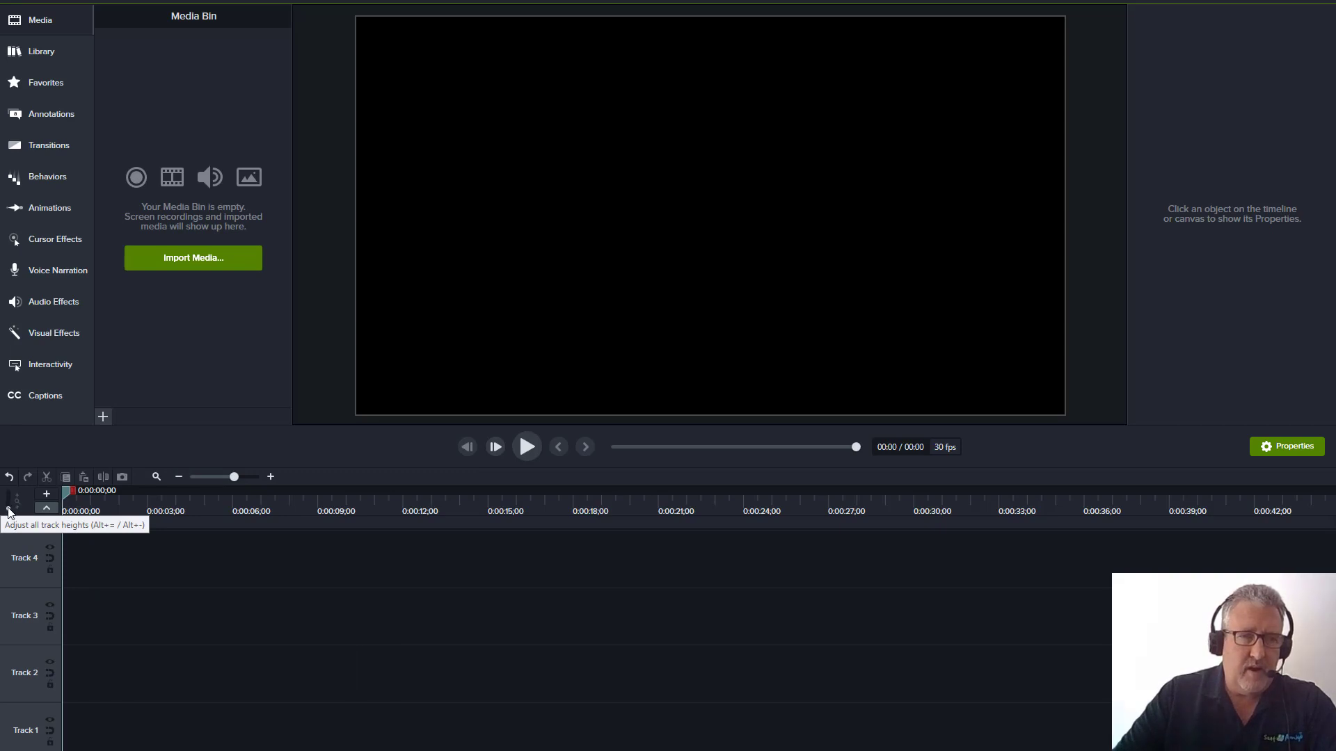
pyautogui.moveTo(8, 508); pyautogui.dragTo(7, 508)
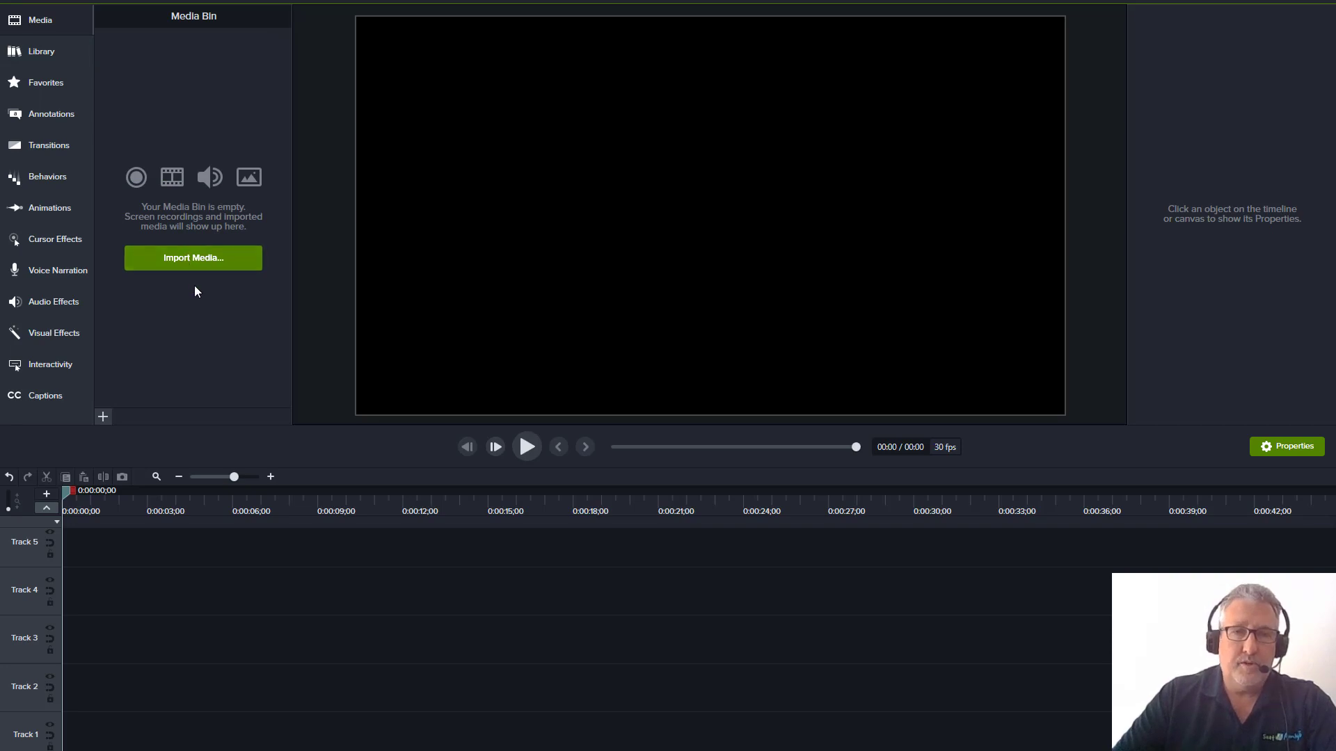
# - Import beach.JPG, DJI_0009.MOV and The Generals - Go Insane (no vocal).m4a into the media bin
pyautogui.click(195, 252)
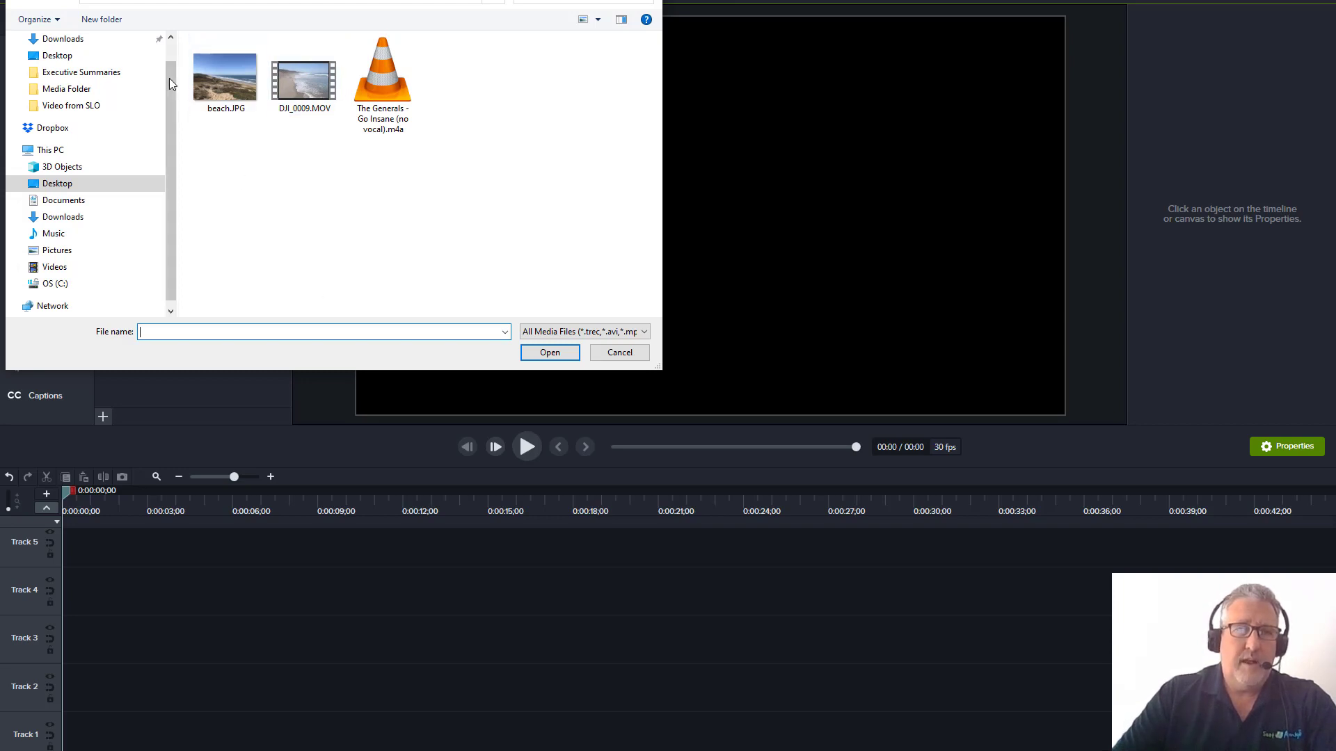
pyautogui.click(224, 76)
pyautogui.keyDown('ctrl'); pyautogui.click(323, 77); pyautogui.keyUp('ctrl')
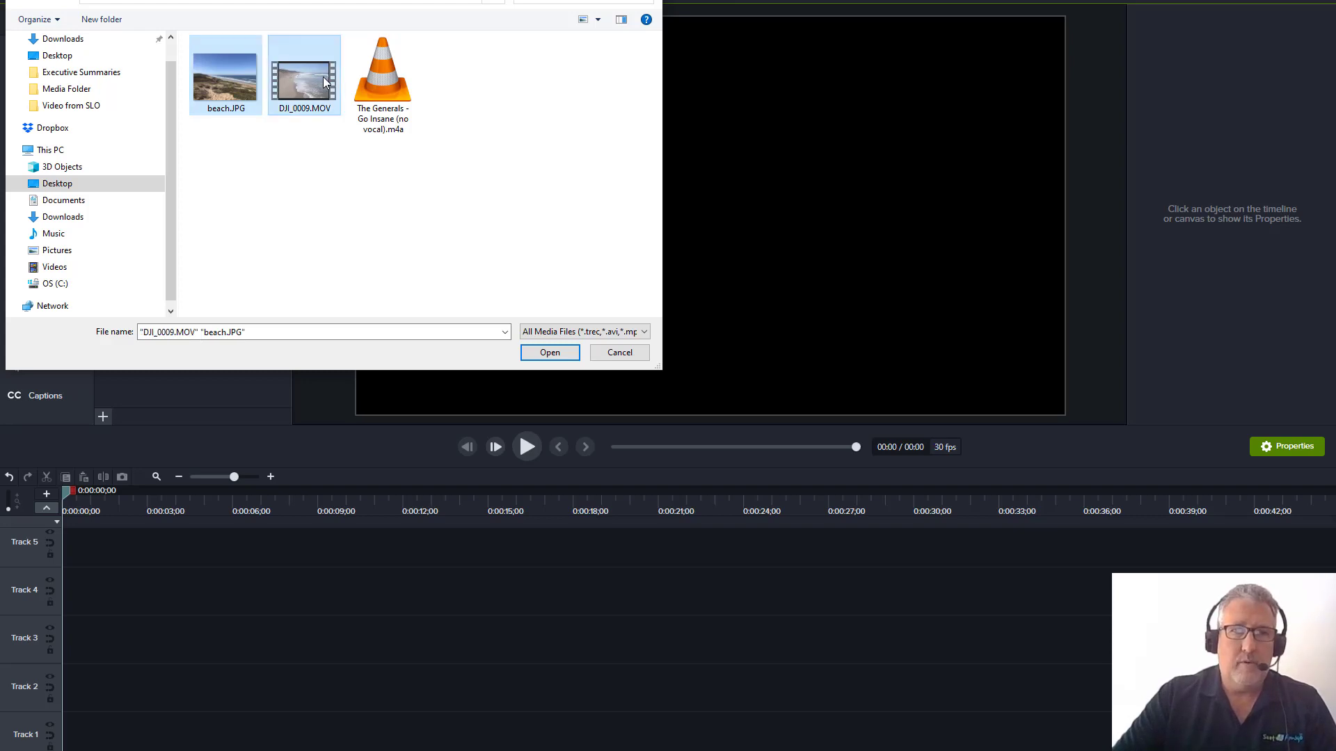
pyautogui.keyDown('ctrl'); pyautogui.click(378, 73); pyautogui.keyUp('ctrl')
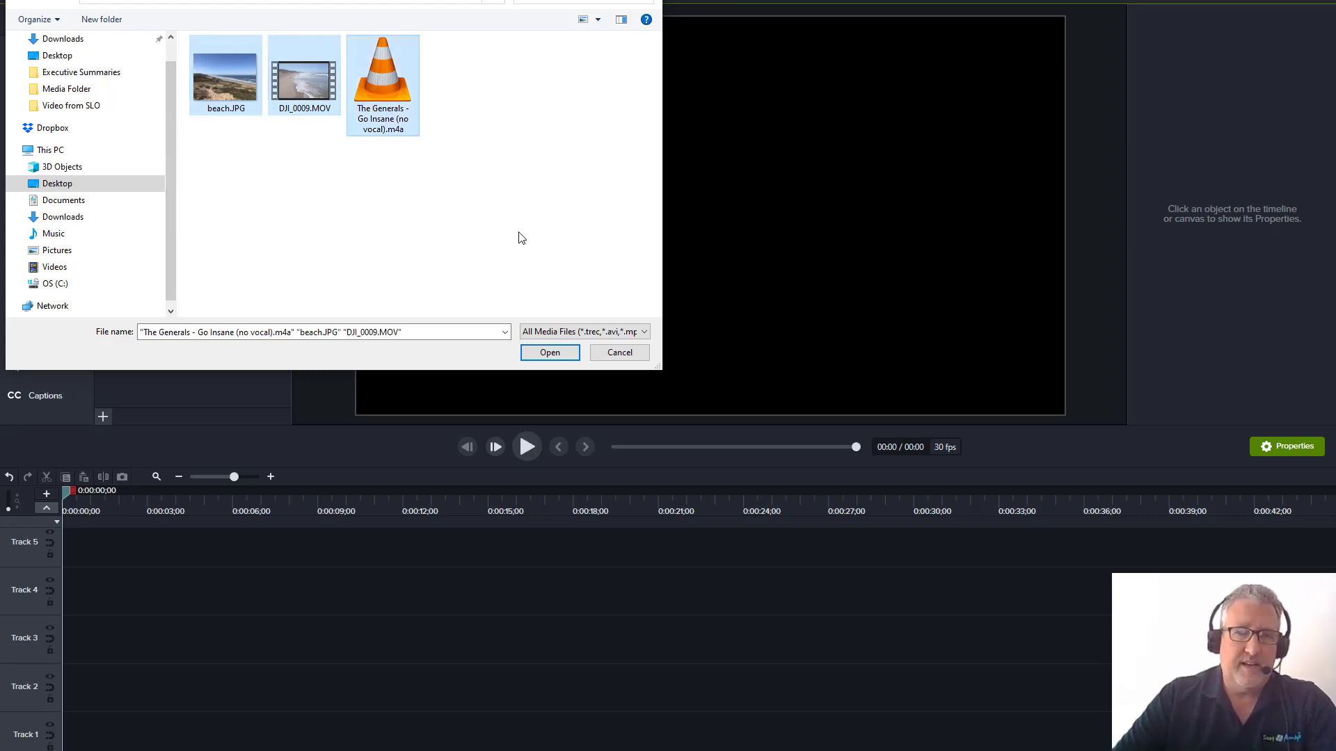
pyautogui.click(548, 352)
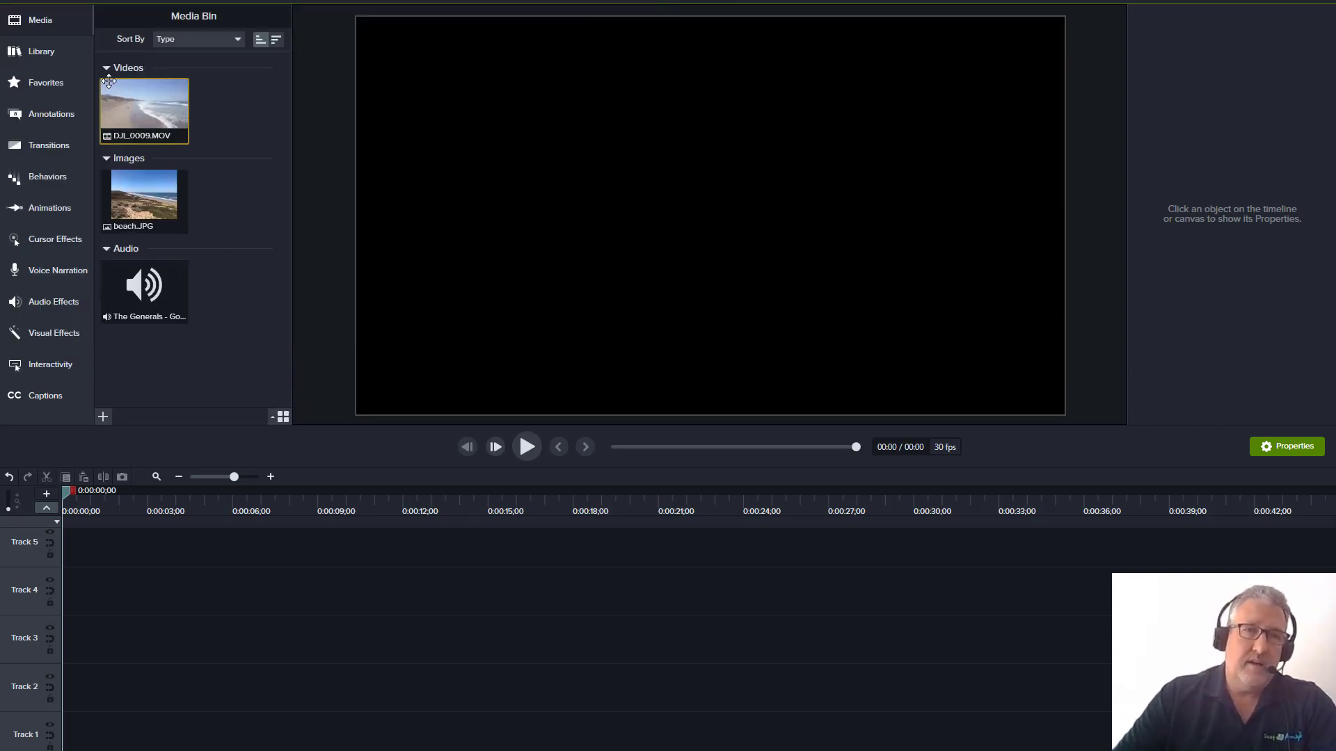
pyautogui.click(107, 158)
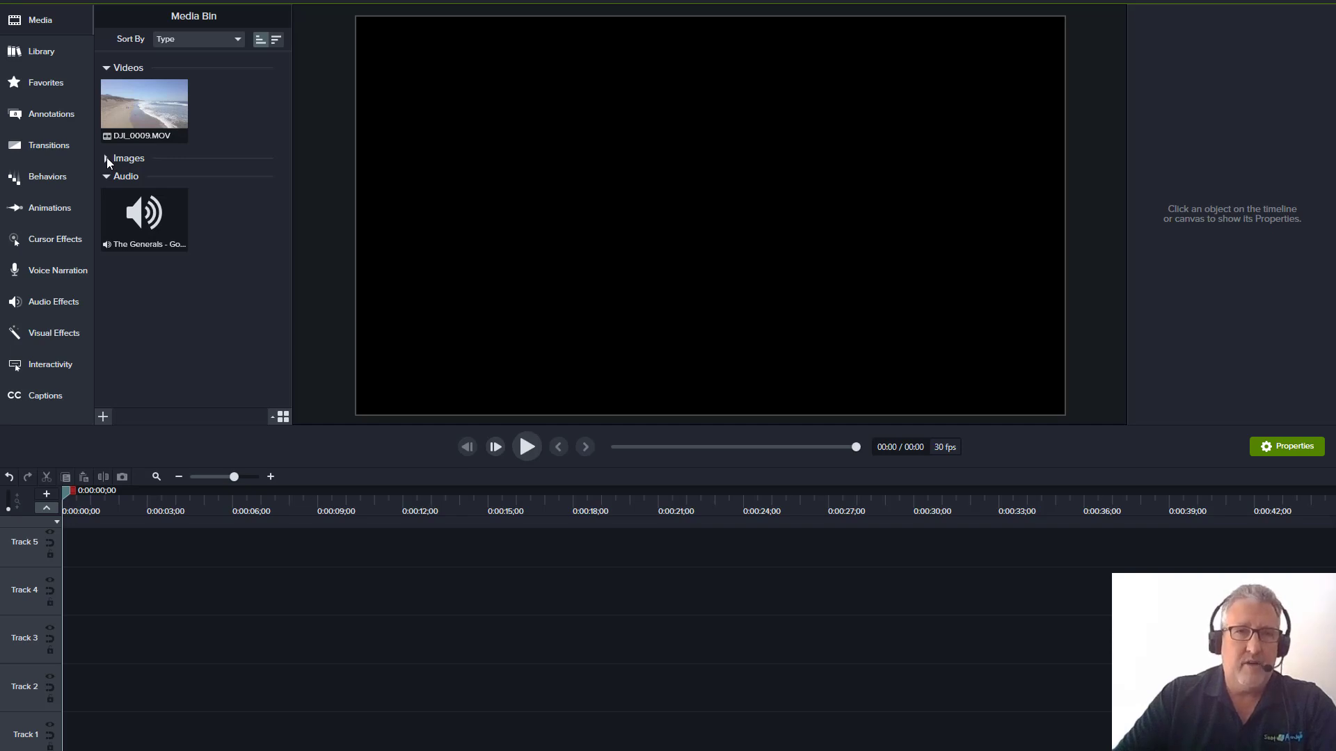
pyautogui.click(107, 158)
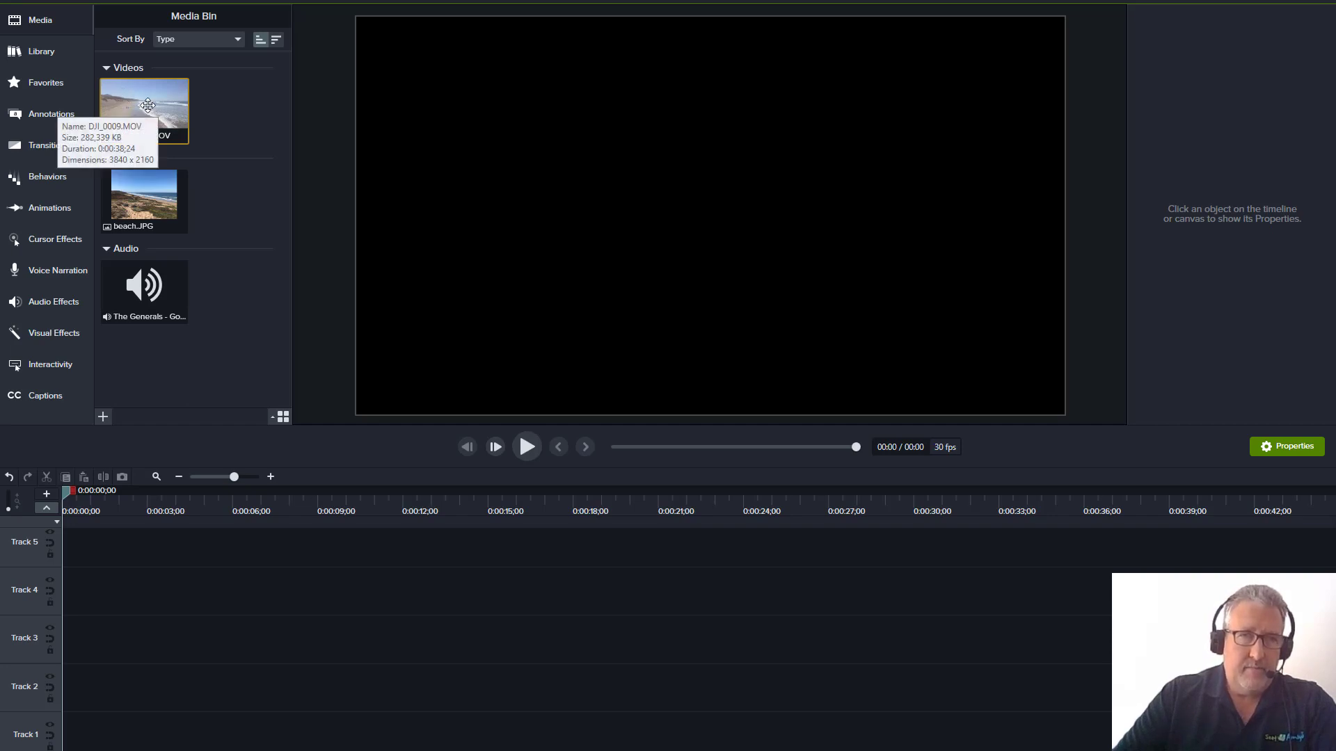
# - Add the DJI_0009 video to the timeline and place it on Track 1, starting at 0:00:00;00
pyautogui.moveTo(147, 105); pyautogui.dragTo(223, 648)
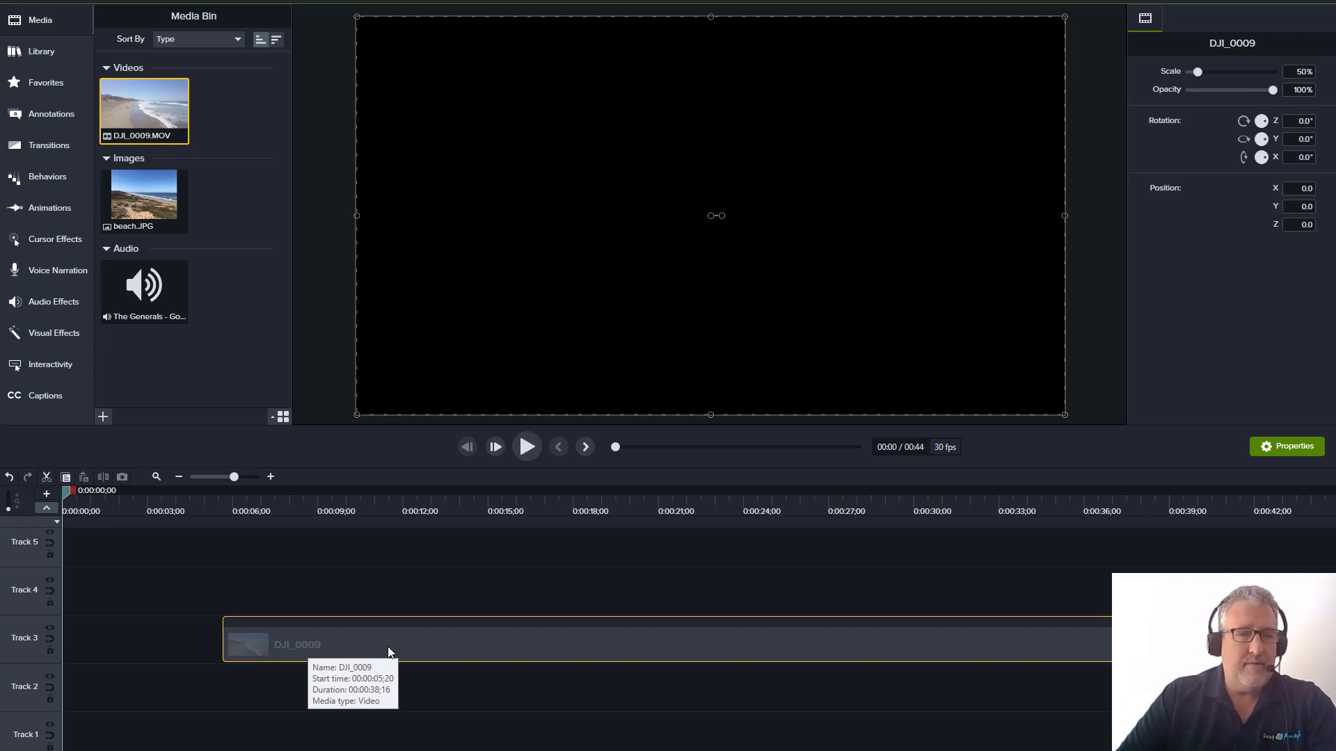
pyautogui.click(688, 549)
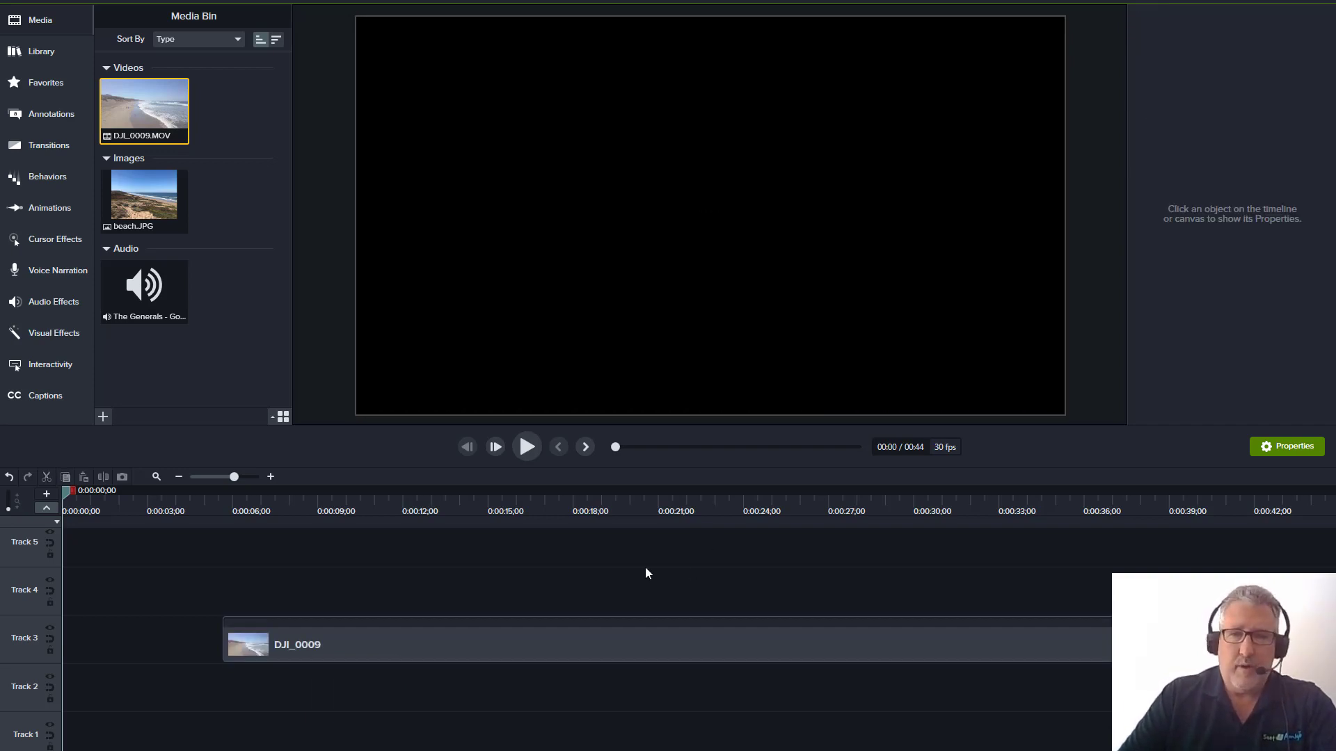
pyautogui.click(421, 649)
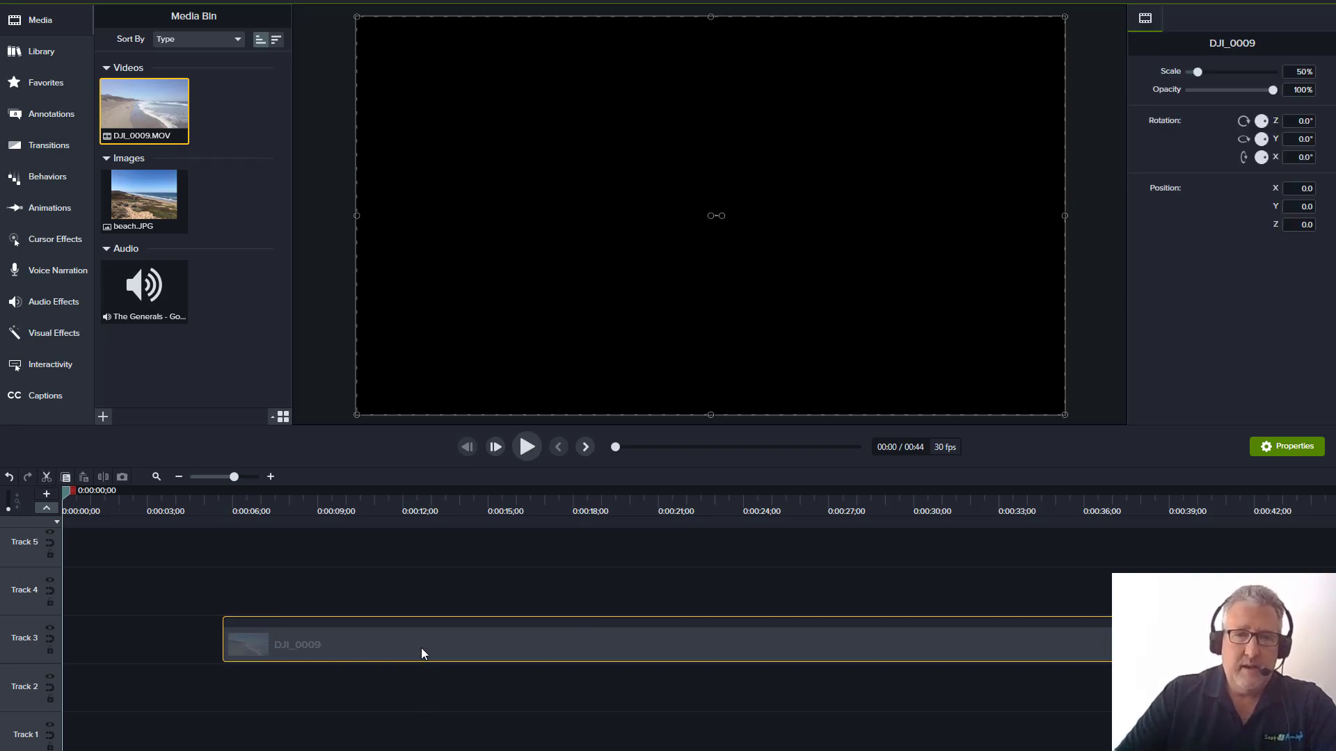
pyautogui.moveTo(421, 652); pyautogui.dragTo(135, 713)
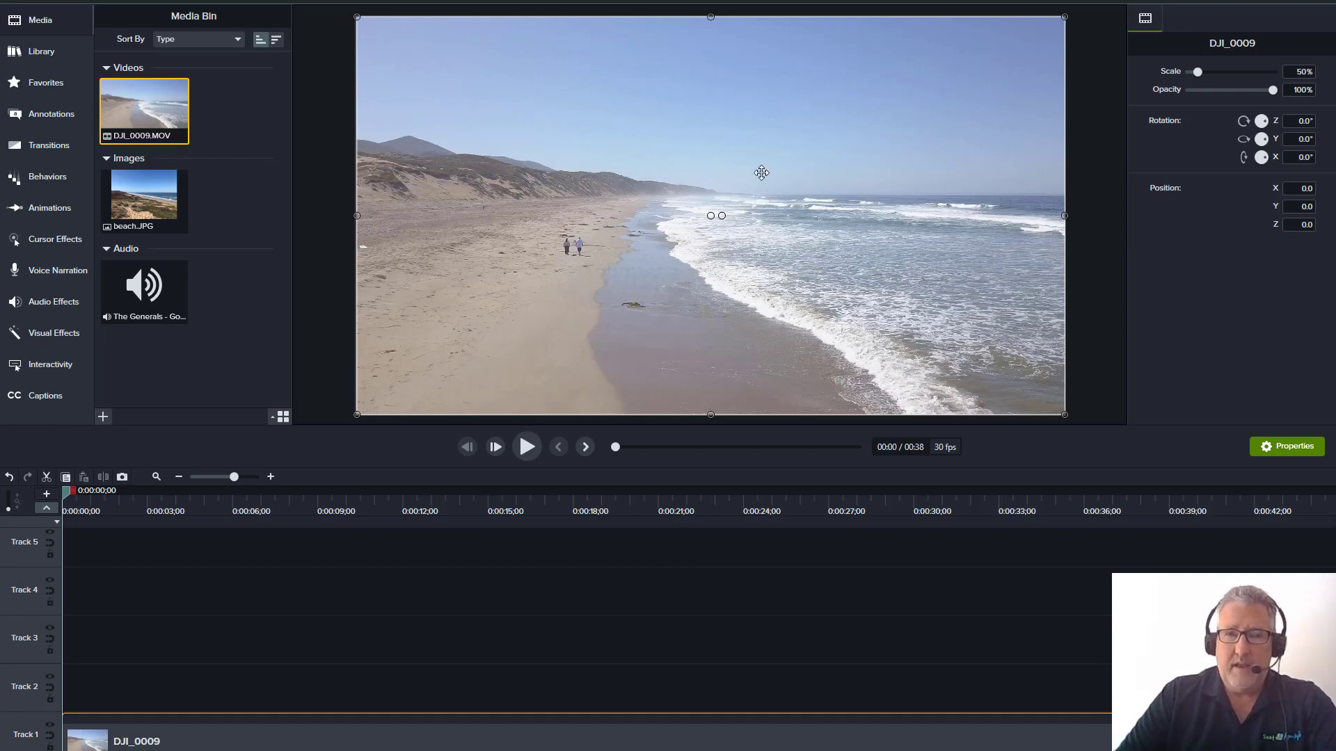
# - Play the video up to 0:00:08;20 and split the DJI_0009 clip there
pyautogui.click(528, 448)
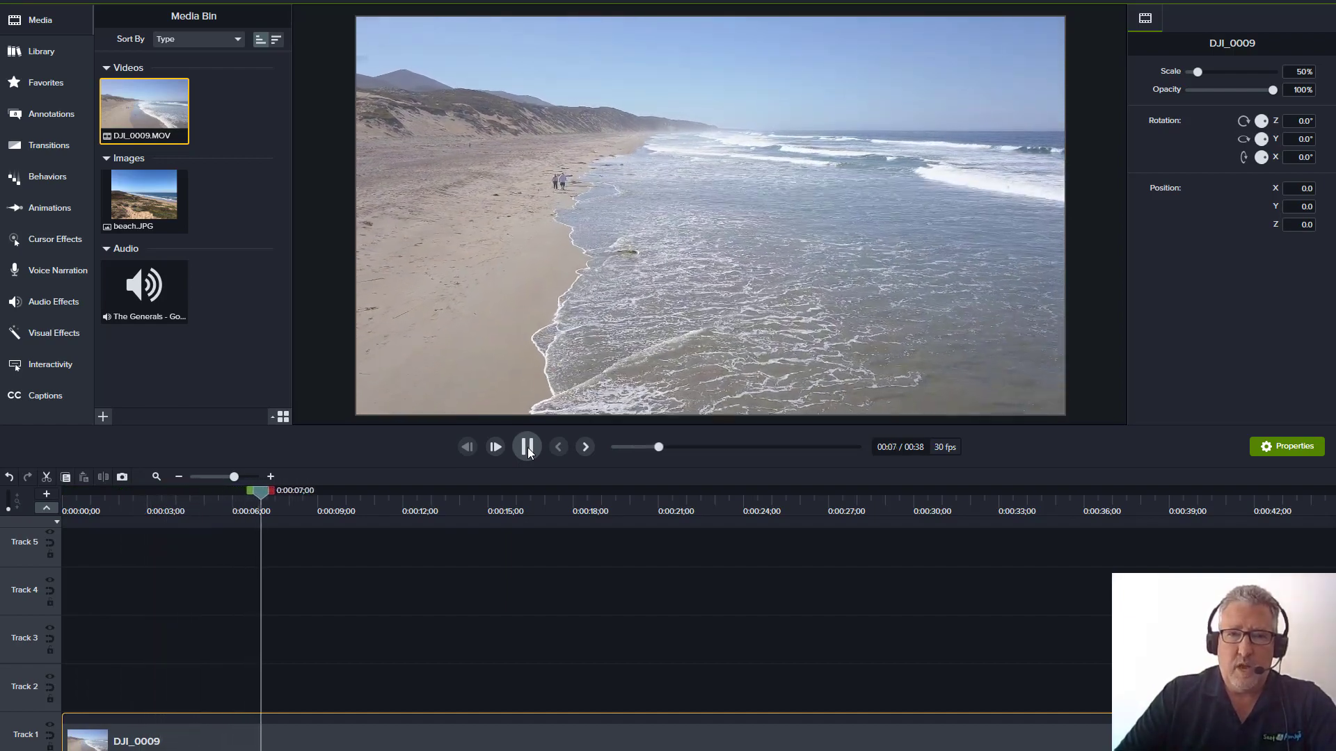
pyautogui.click(528, 448)
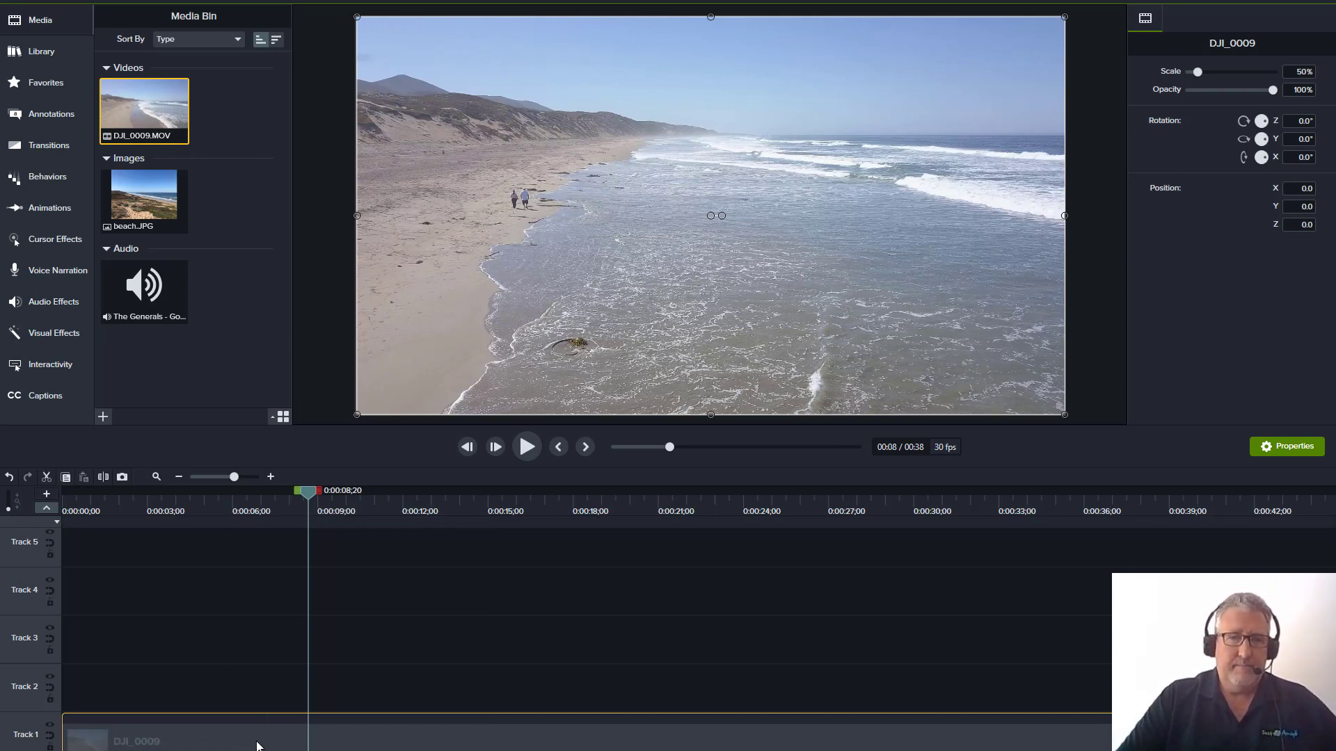
pyautogui.click(103, 478)
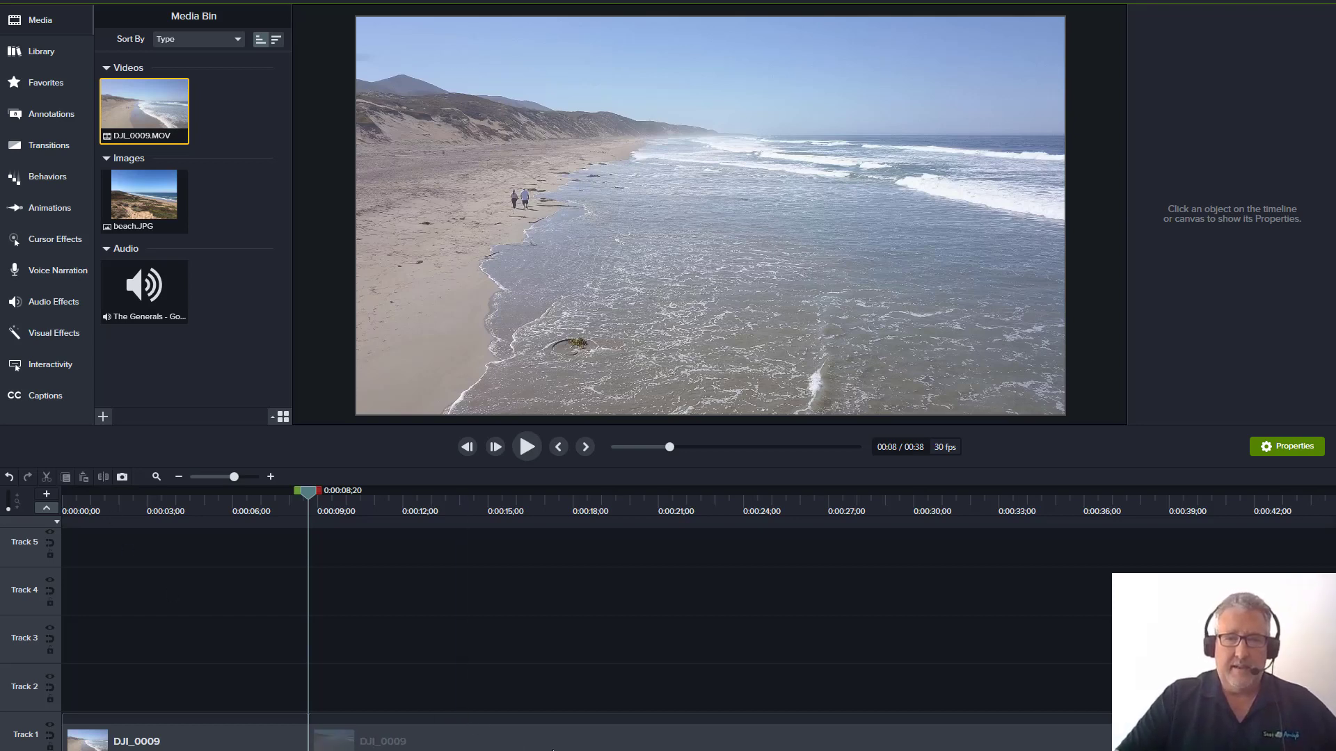
# - Delete the first piece of the split DJI_0009 clip from Track 1, leaving its gap open
pyautogui.click(402, 742)
pyautogui.click(412, 739)
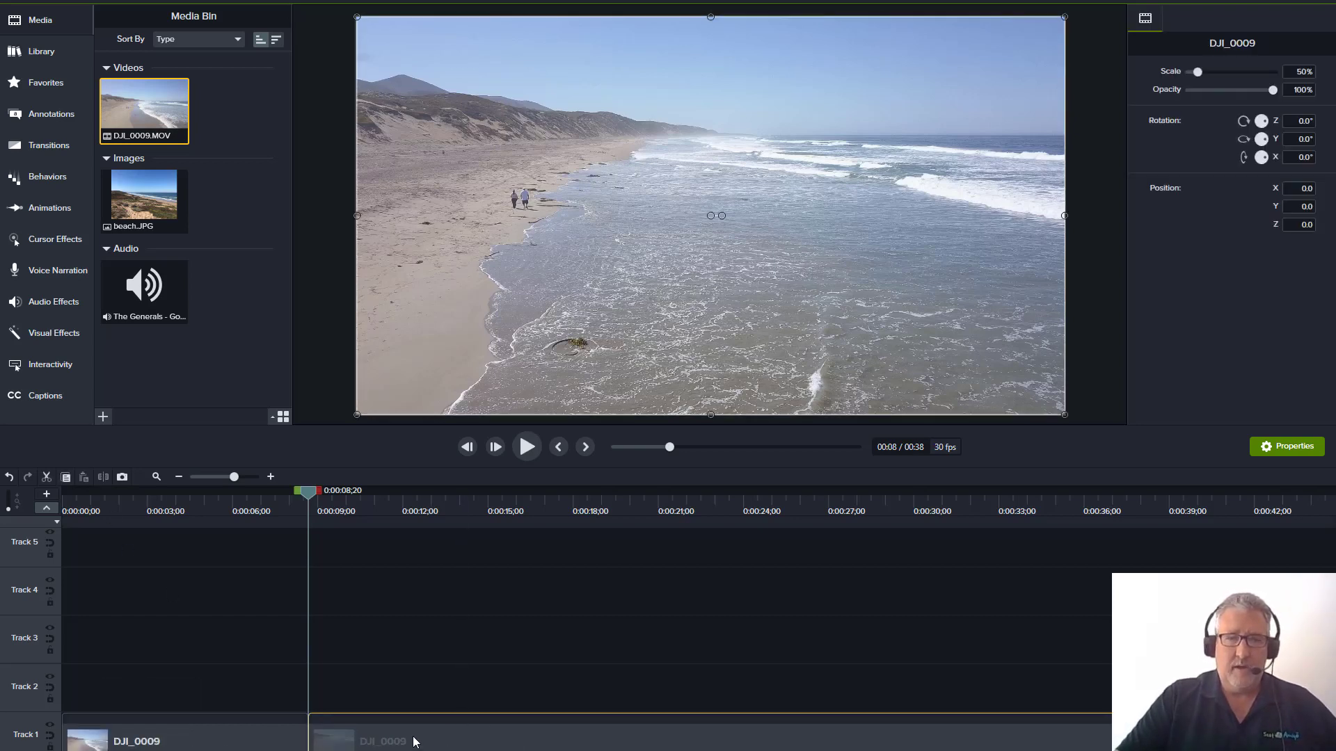
pyautogui.click(274, 739)
pyautogui.click(412, 743)
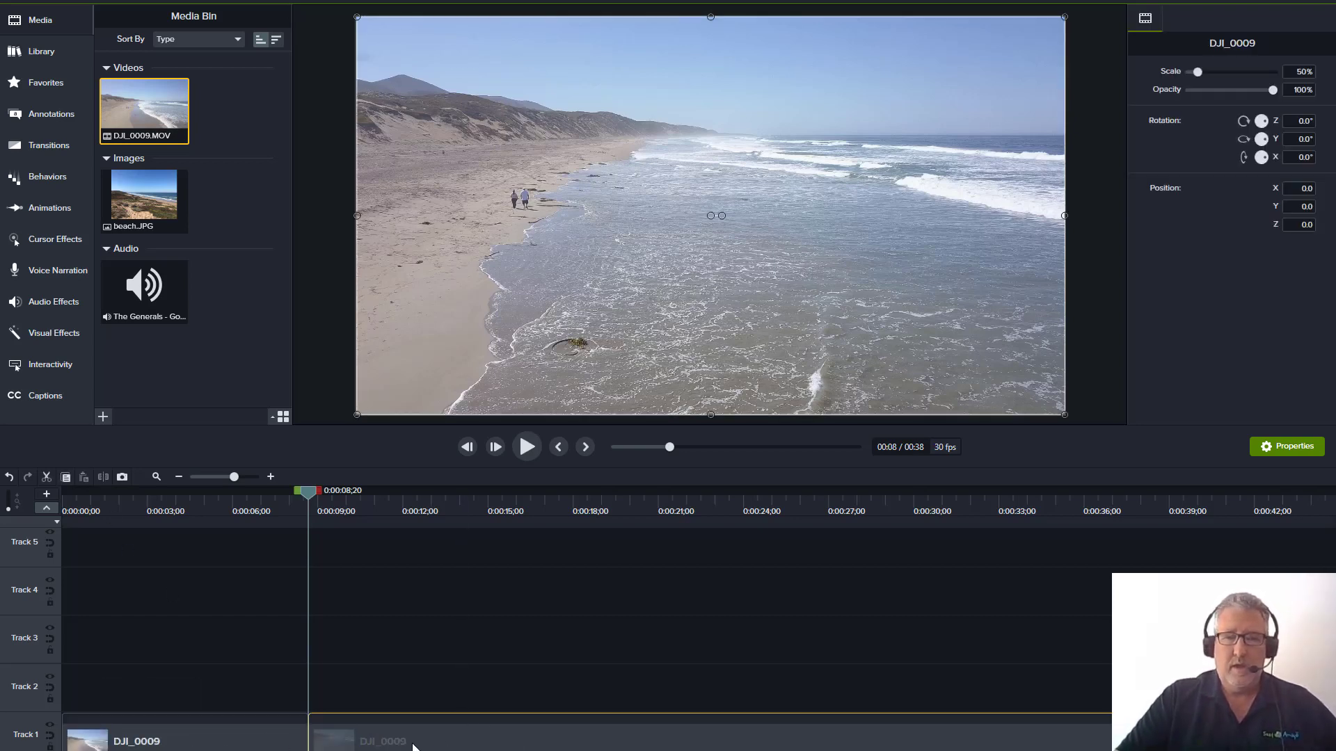
pyautogui.click(286, 740)
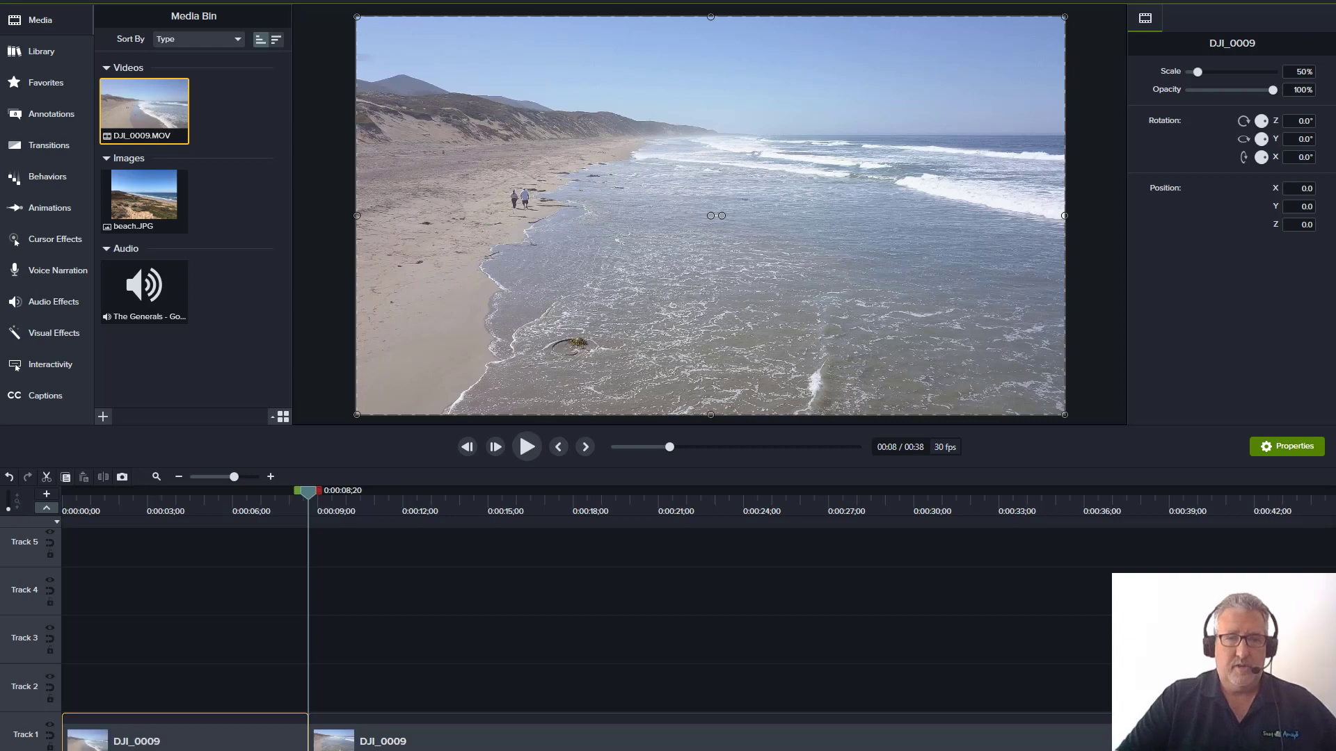
pyautogui.rightClick(246, 733)
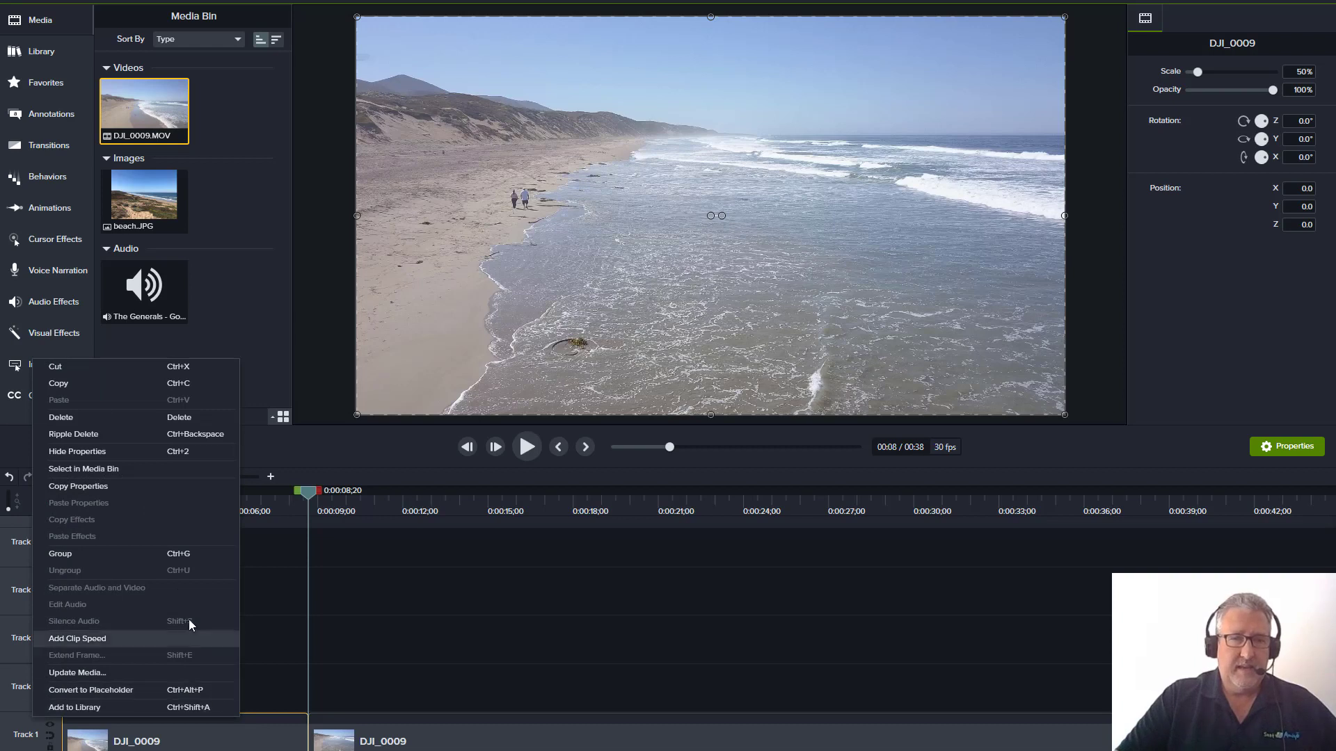
pyautogui.click(134, 416)
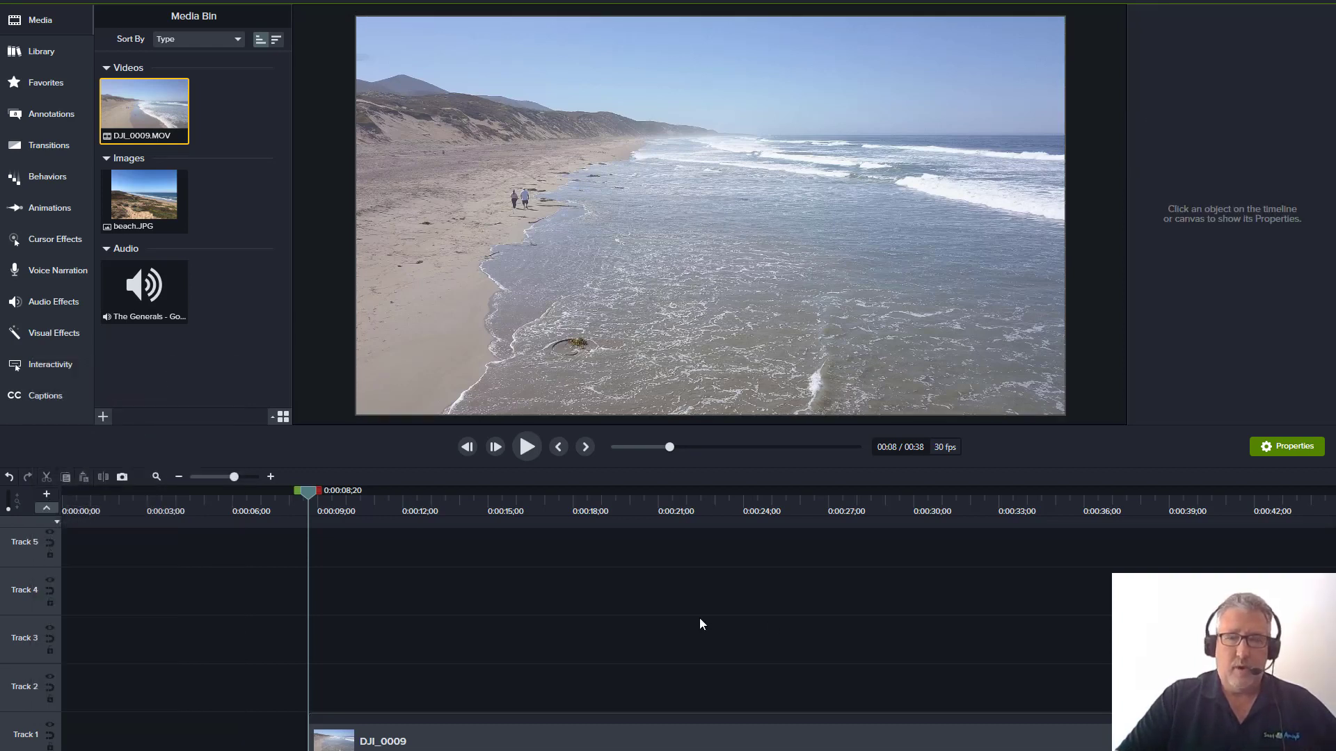
# - Move the remaining DJI_0009 clip to the start of Track 1 and play its opening seconds from the beginning
pyautogui.click(703, 744)
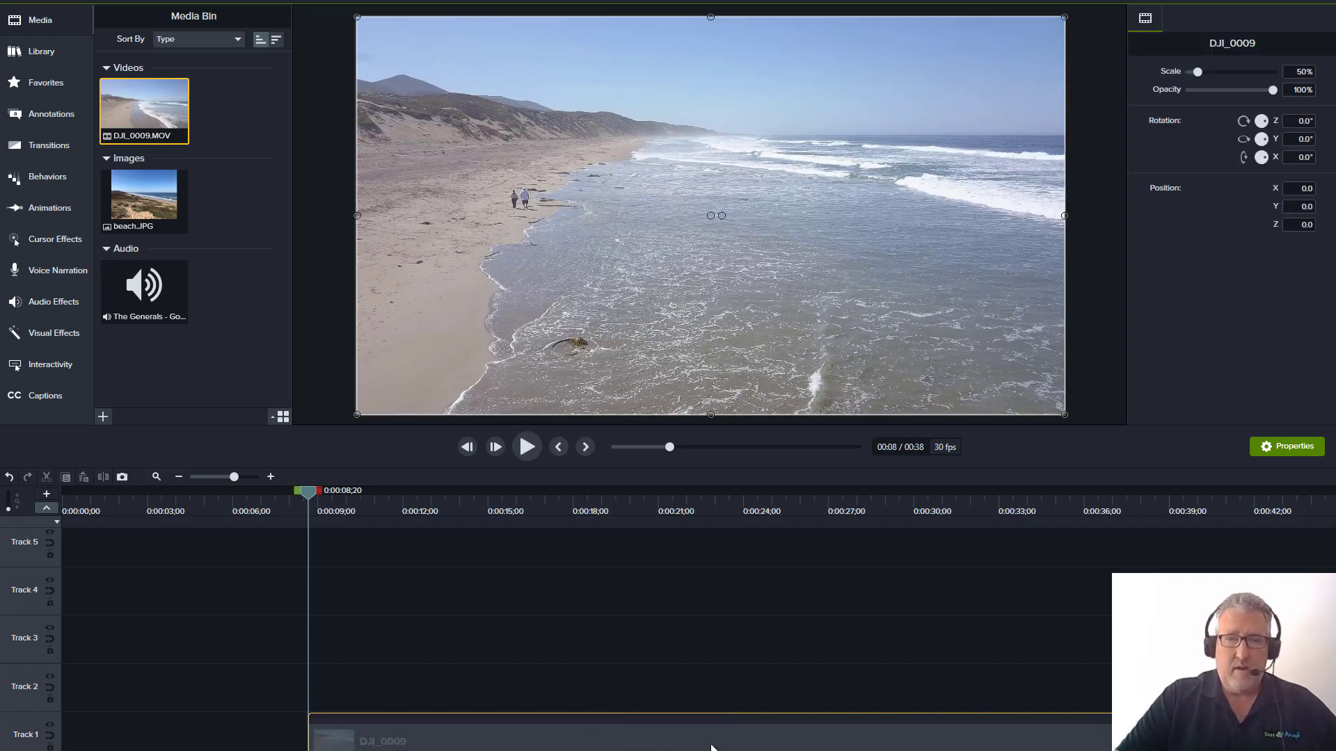
pyautogui.moveTo(703, 746); pyautogui.dragTo(426, 748)
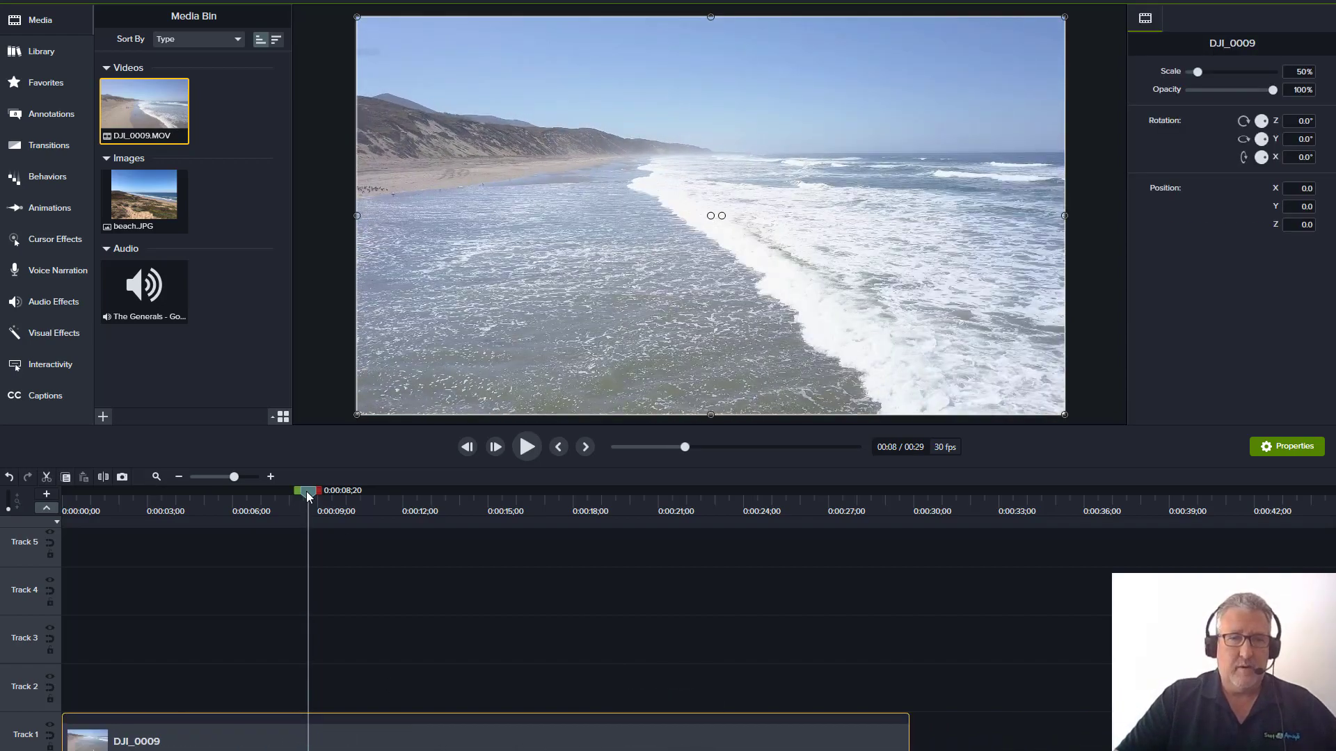
pyautogui.moveTo(308, 496); pyautogui.dragTo(49, 495)
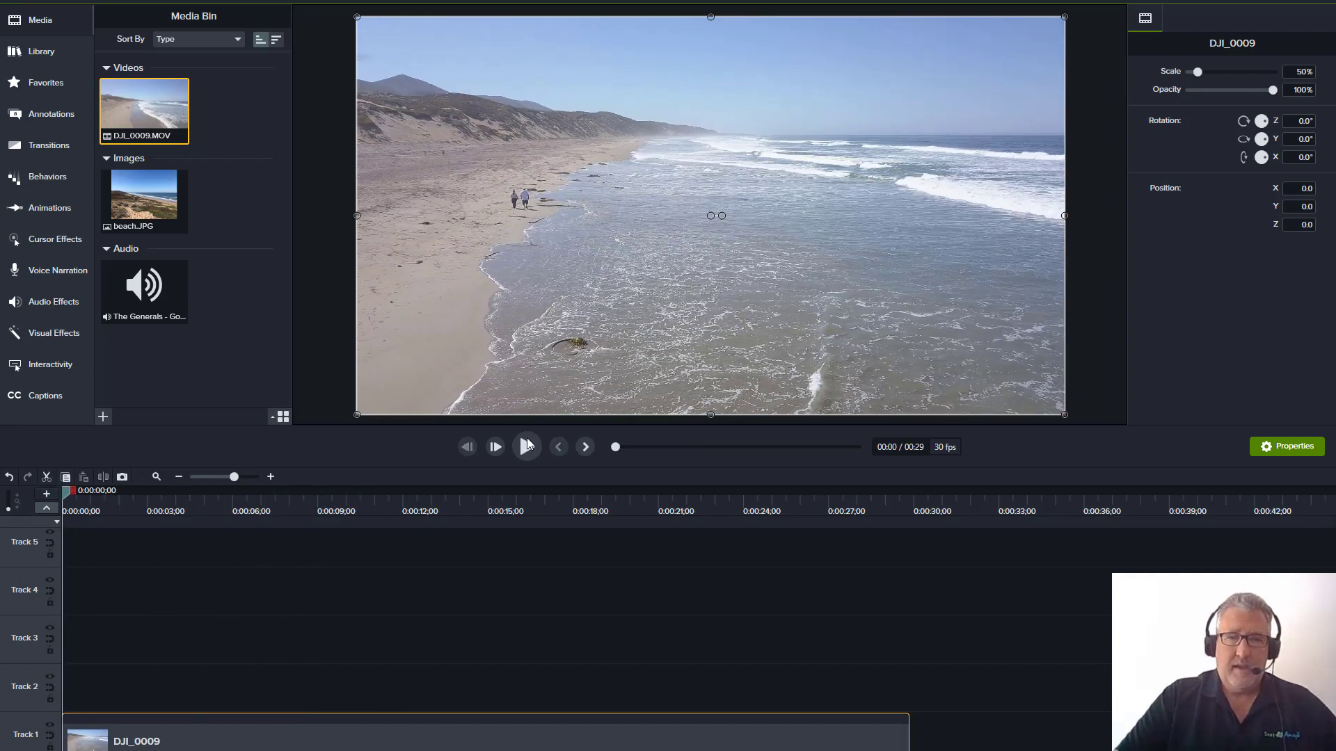
pyautogui.click(527, 446)
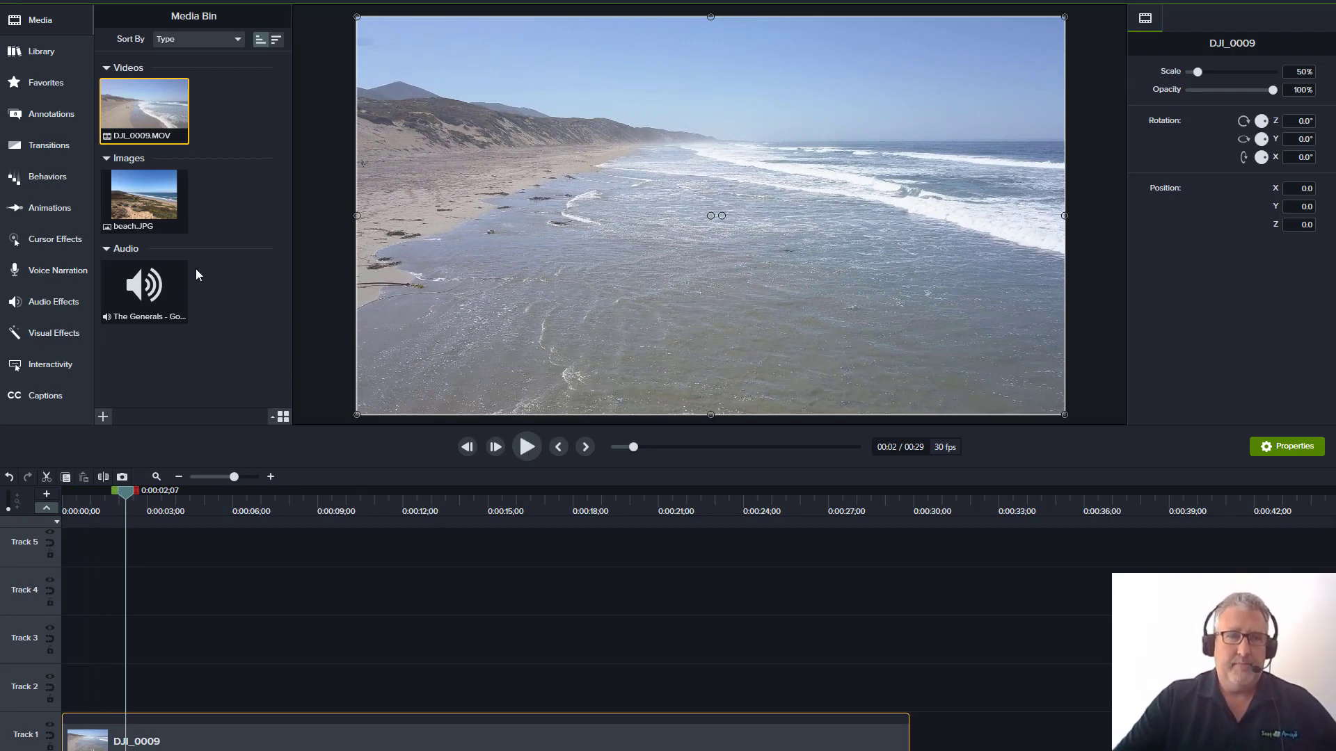
# - Apply the Fade transition to both the start and the end of the DJI_0009 clip
pyautogui.click(49, 148)
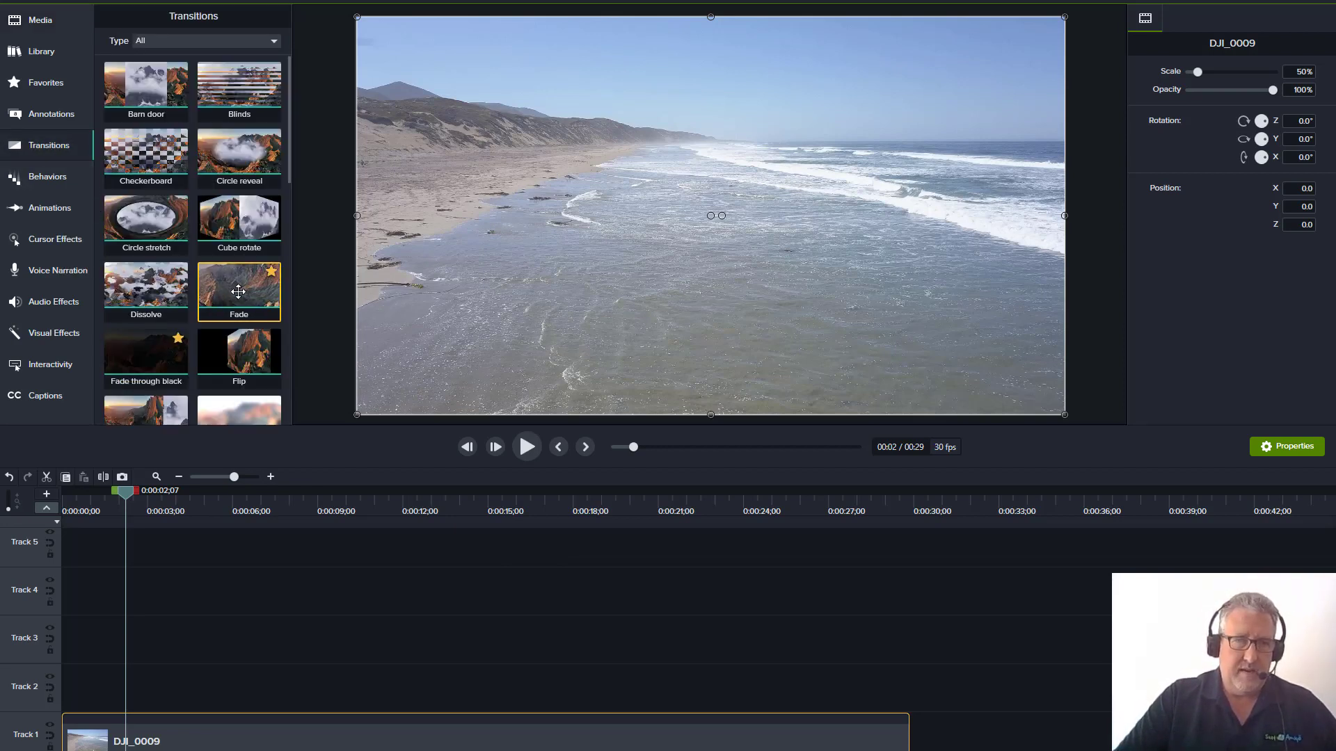
pyautogui.moveTo(238, 292); pyautogui.dragTo(299, 734)
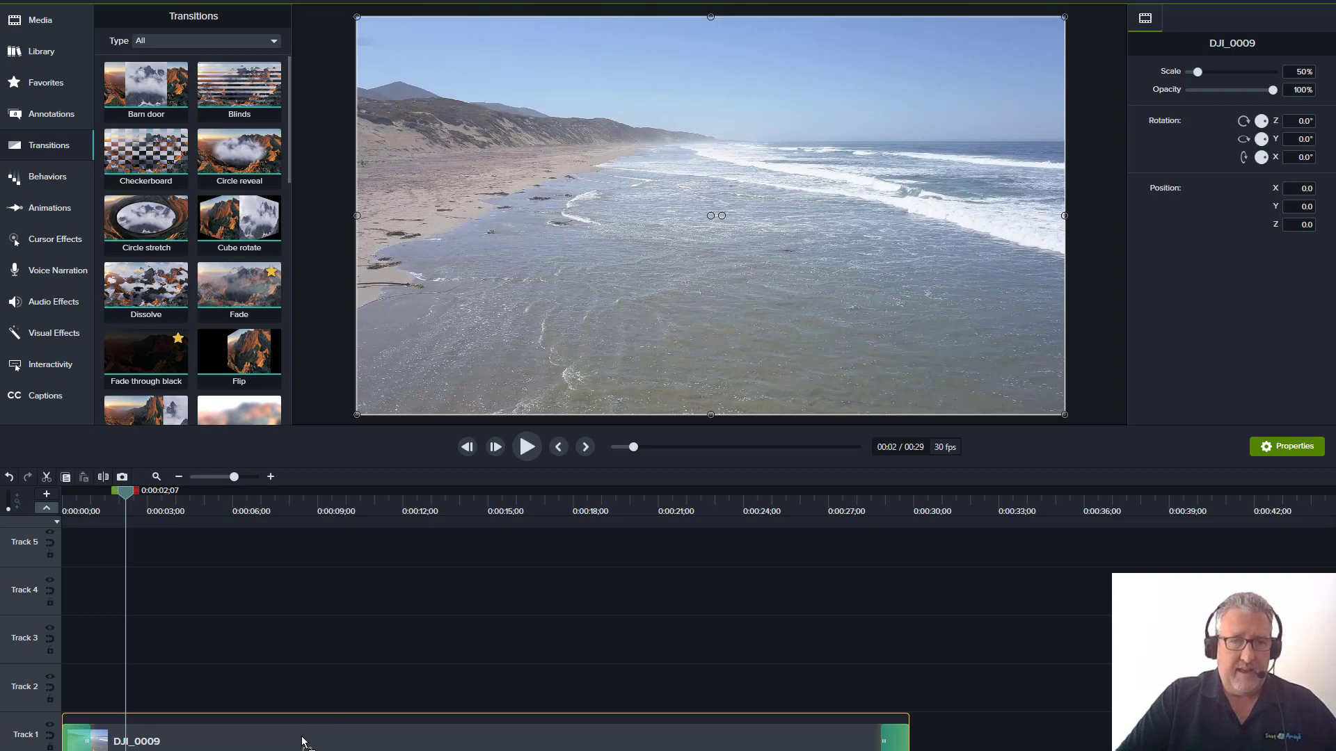
pyautogui.moveTo(232, 745); pyautogui.dragTo(166, 745)
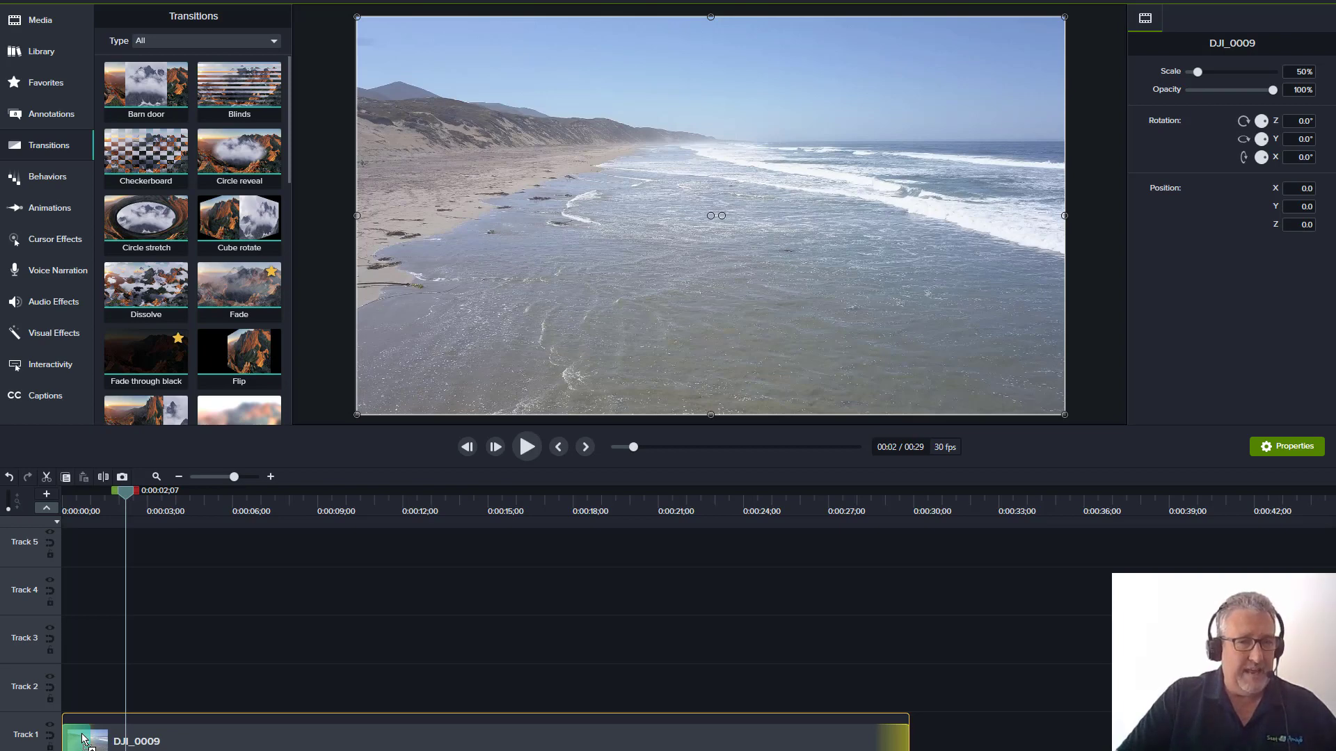
pyautogui.moveTo(233, 741); pyautogui.dragTo(240, 744)
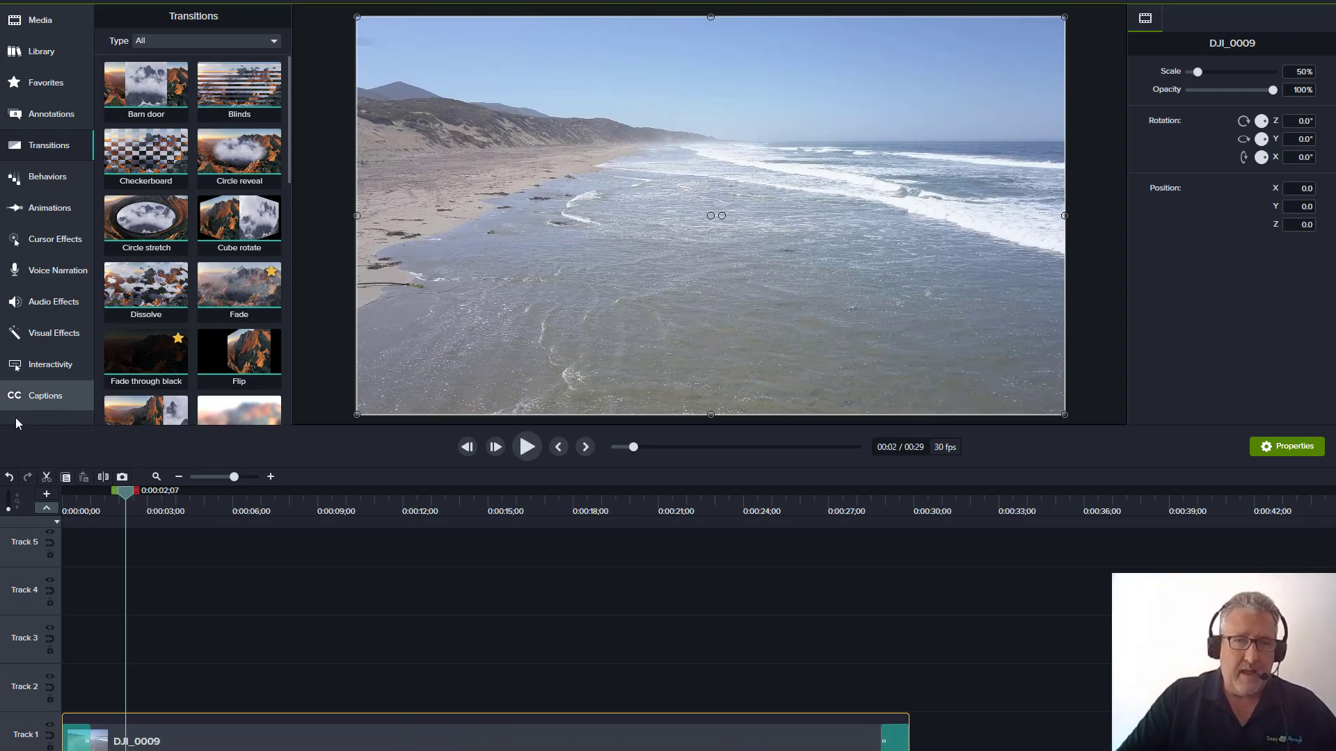
# - Play the timeline from the beginning to preview the fade-in, stopping at about 4 seconds
pyautogui.moveTo(125, 491); pyautogui.dragTo(39, 490)
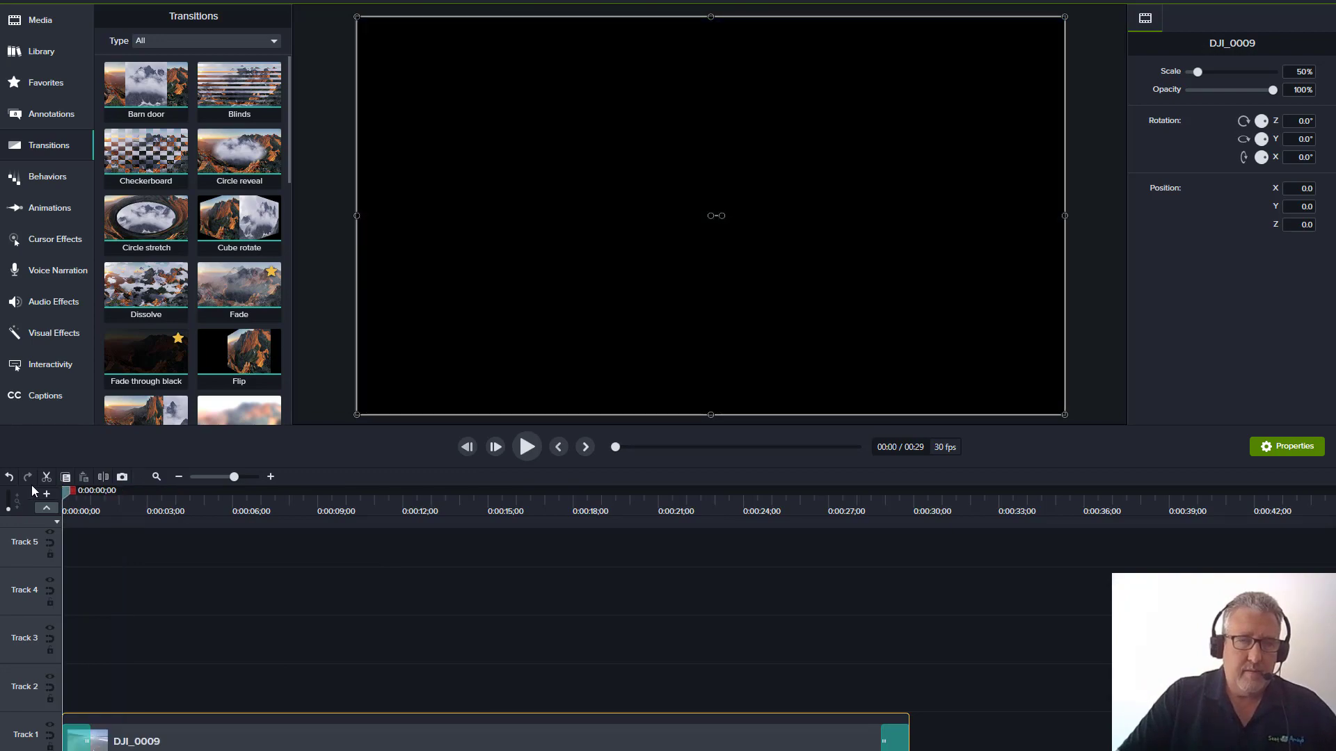
pyautogui.click(524, 445)
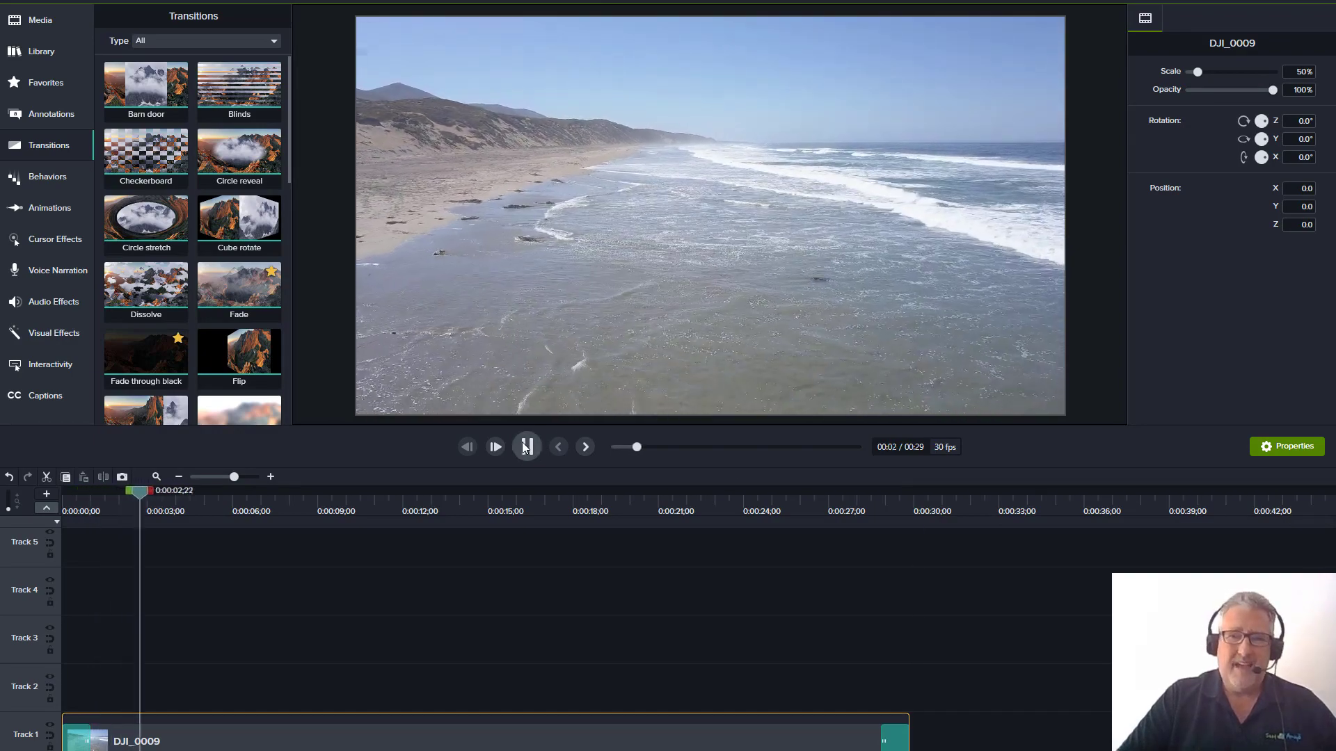
pyautogui.click(527, 447)
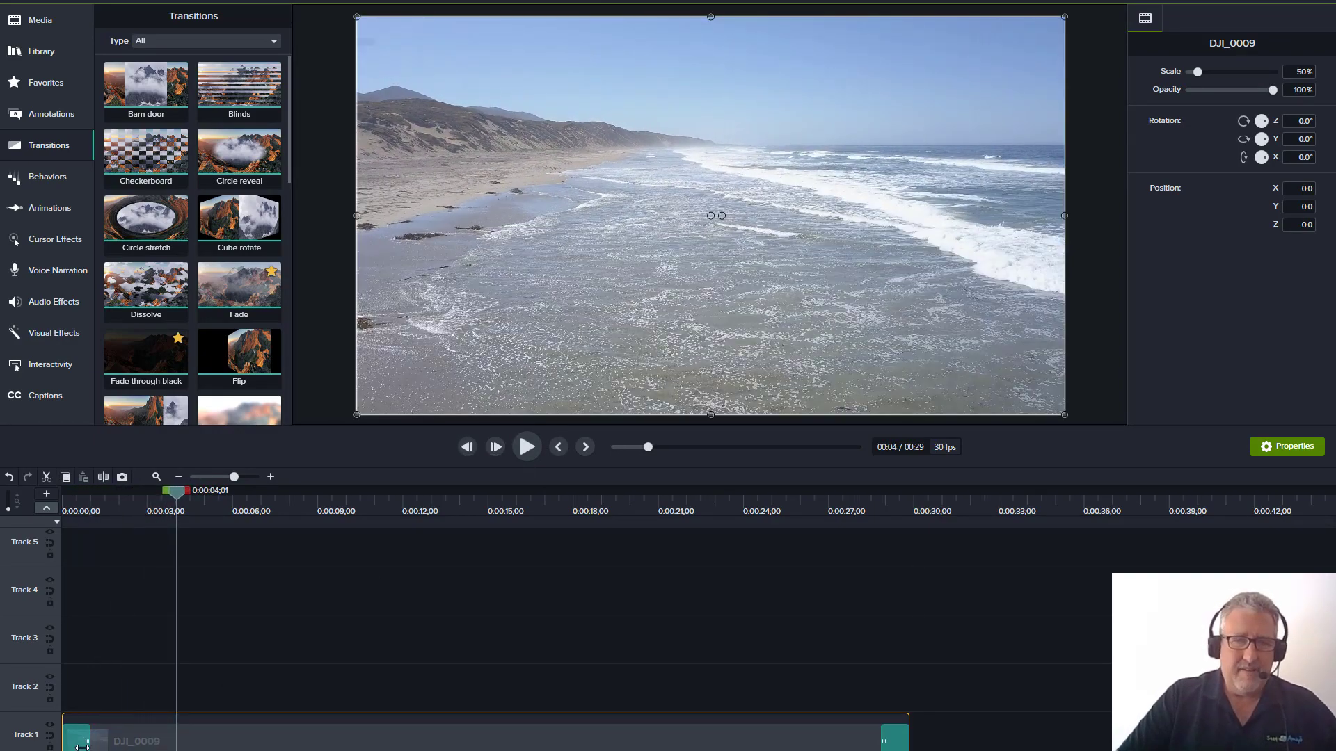
# - Lengthen the fades at the start and end of the DJI_0009 clip to roughly 2.6 seconds each
pyautogui.moveTo(86, 743); pyautogui.dragTo(122, 743)
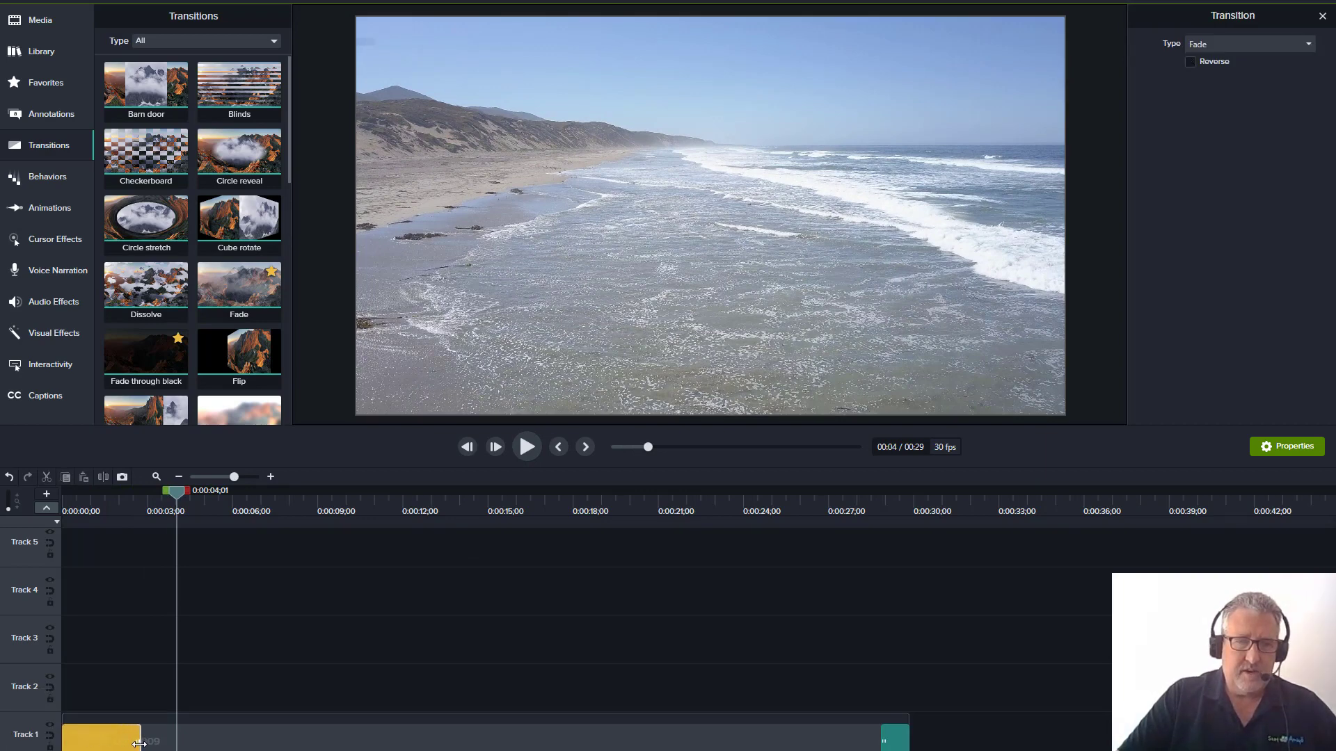
pyautogui.click(895, 744)
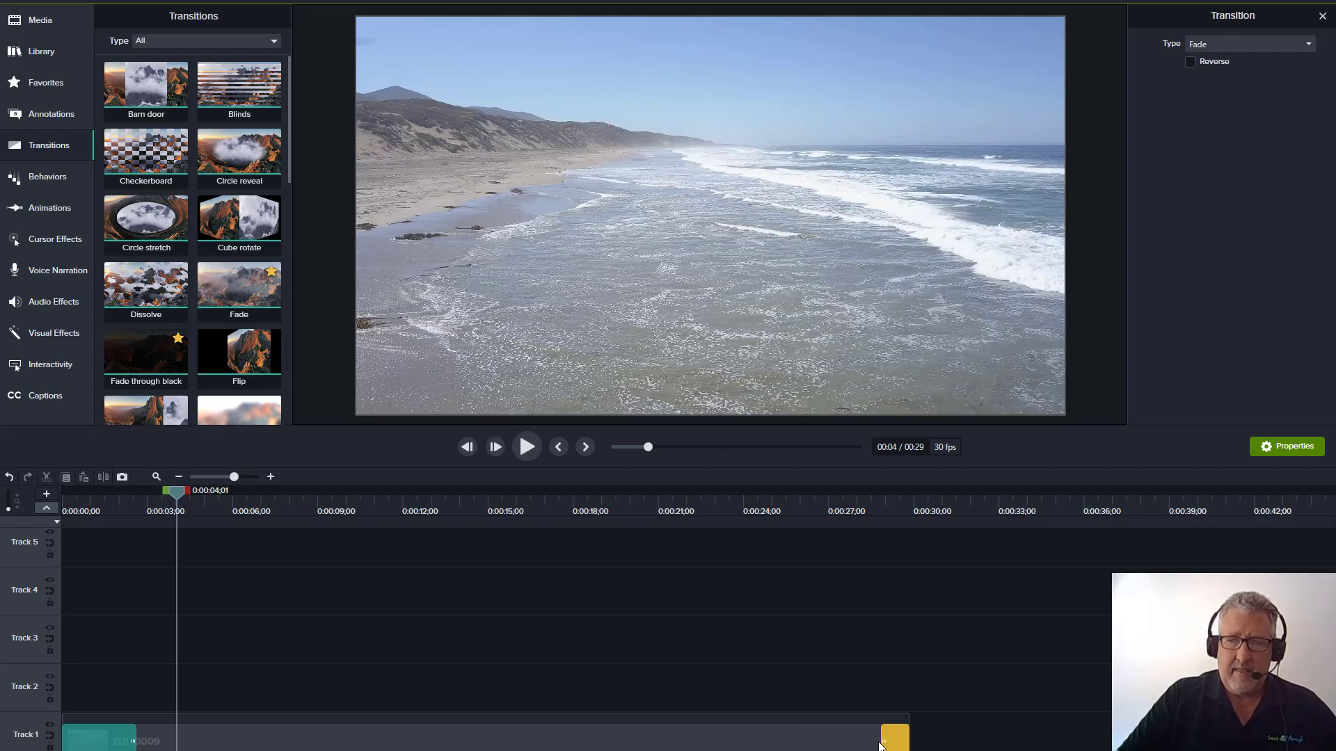
pyautogui.moveTo(887, 741); pyautogui.dragTo(844, 741)
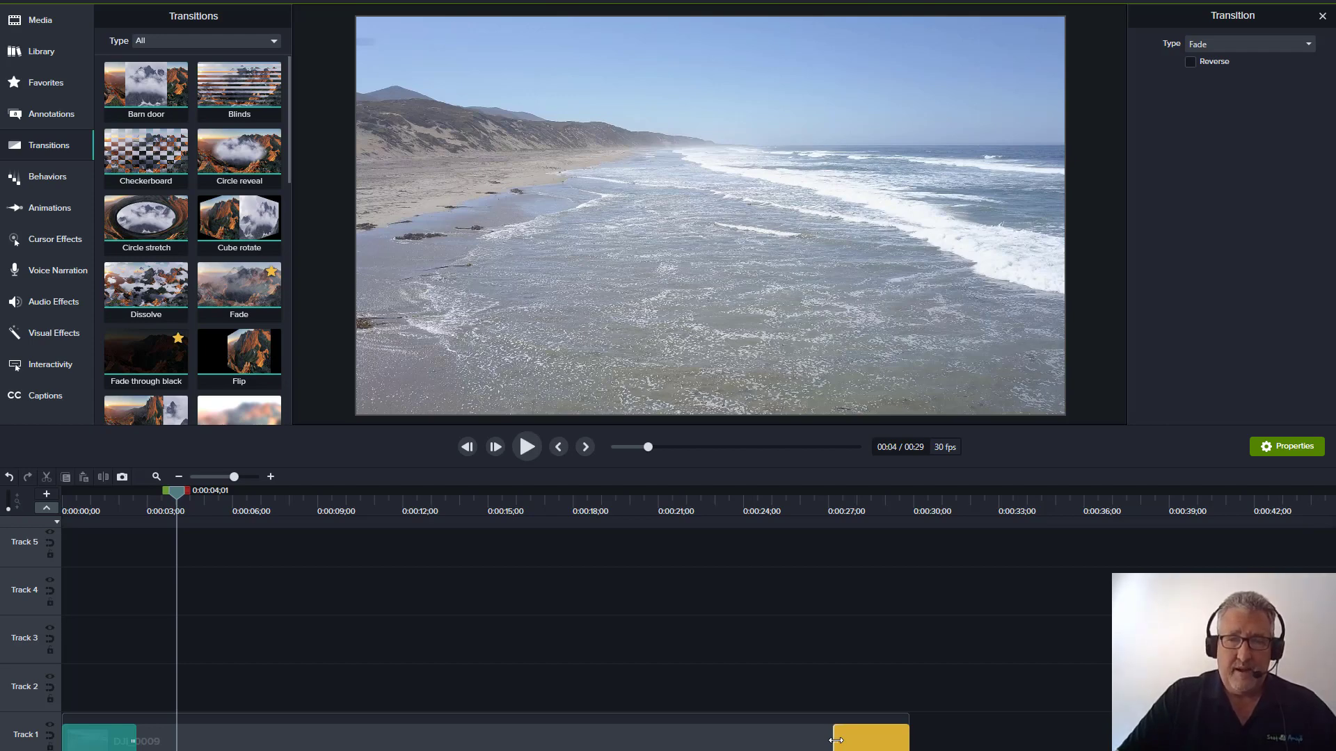
# - Lengthen the fade at the end of the DJI_0009 clip to about 3.6 seconds and clear the selection
pyautogui.moveTo(828, 740); pyautogui.dragTo(807, 741)
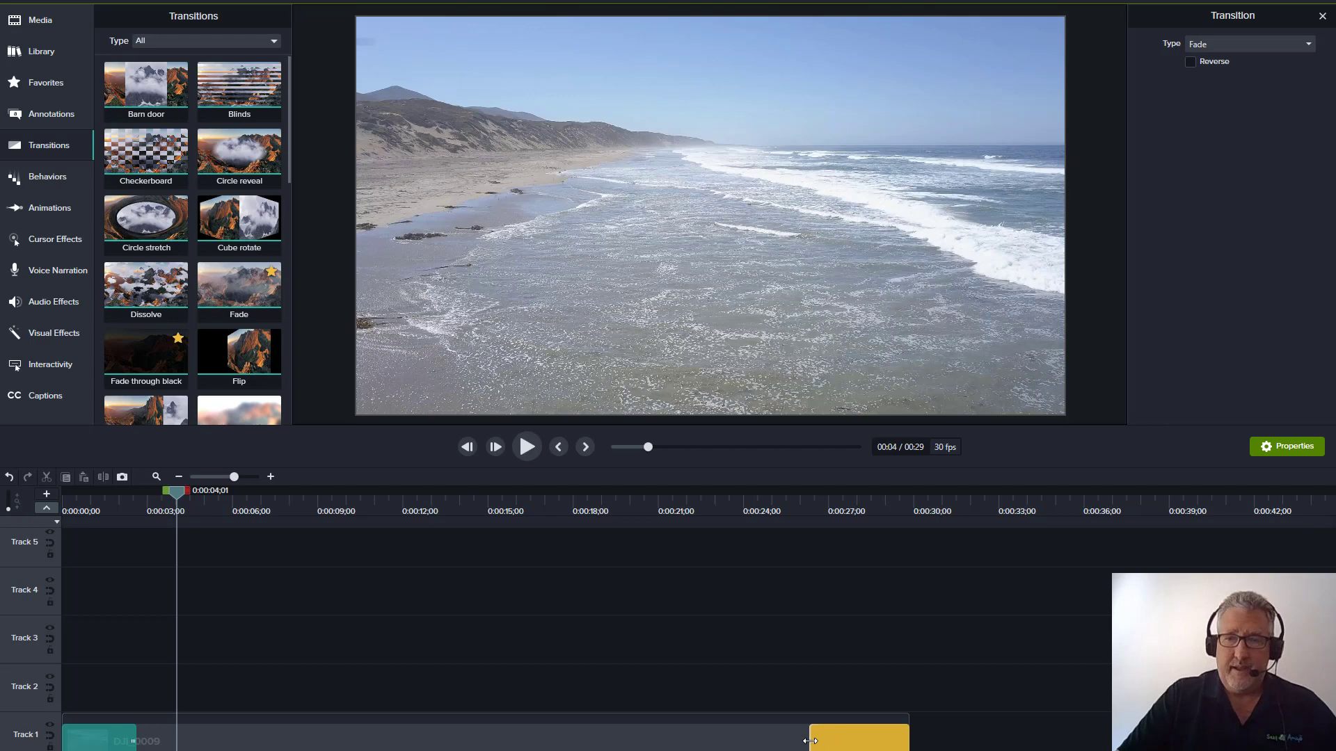
pyautogui.click(1096, 675)
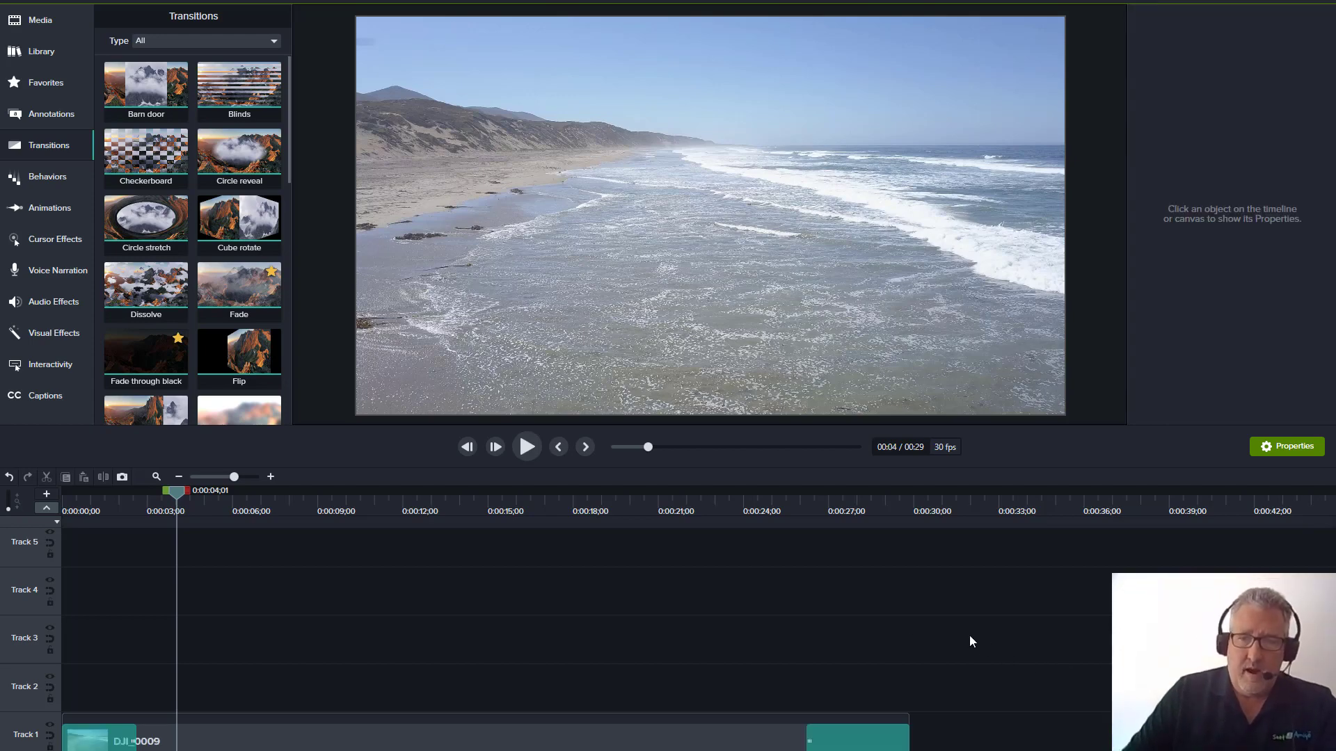
# - Play the timeline from near its start to preview the lengthened fade-in, pausing at about 4 seconds
pyautogui.moveTo(175, 492); pyautogui.dragTo(42, 482)
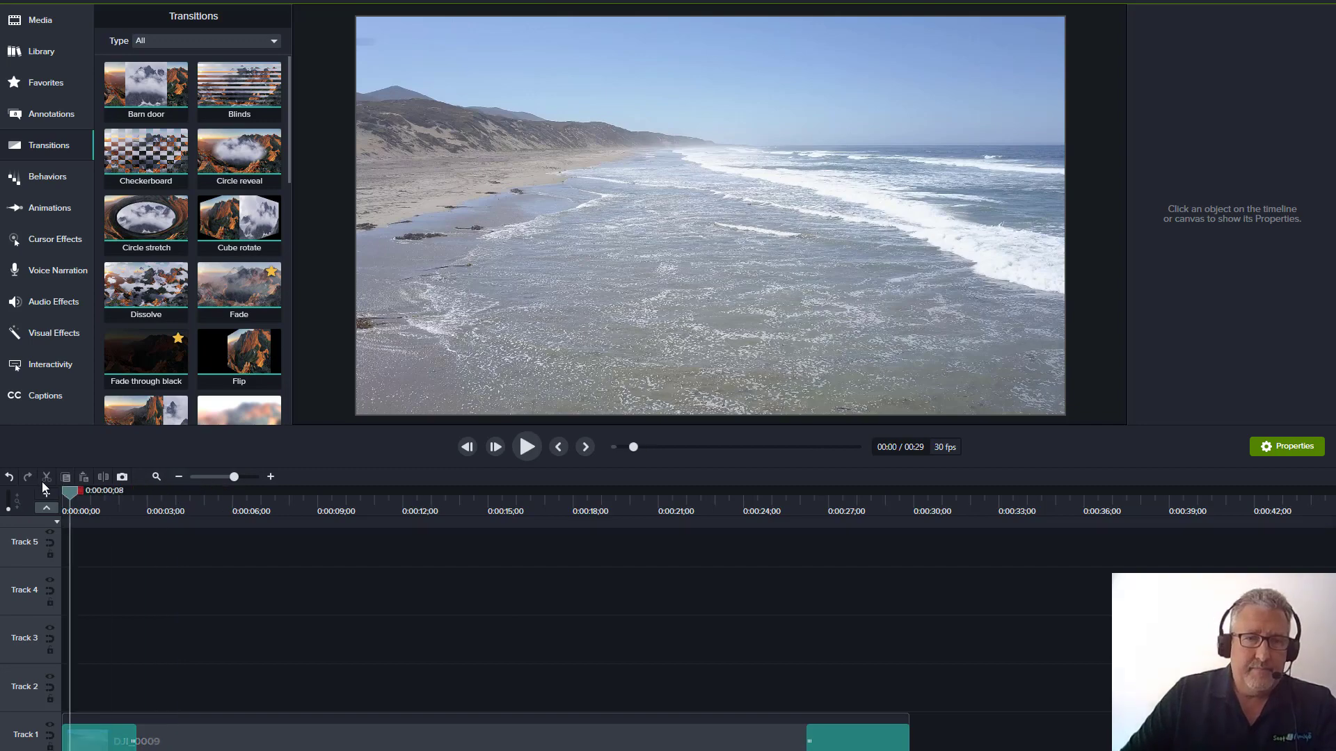
pyautogui.press('space')
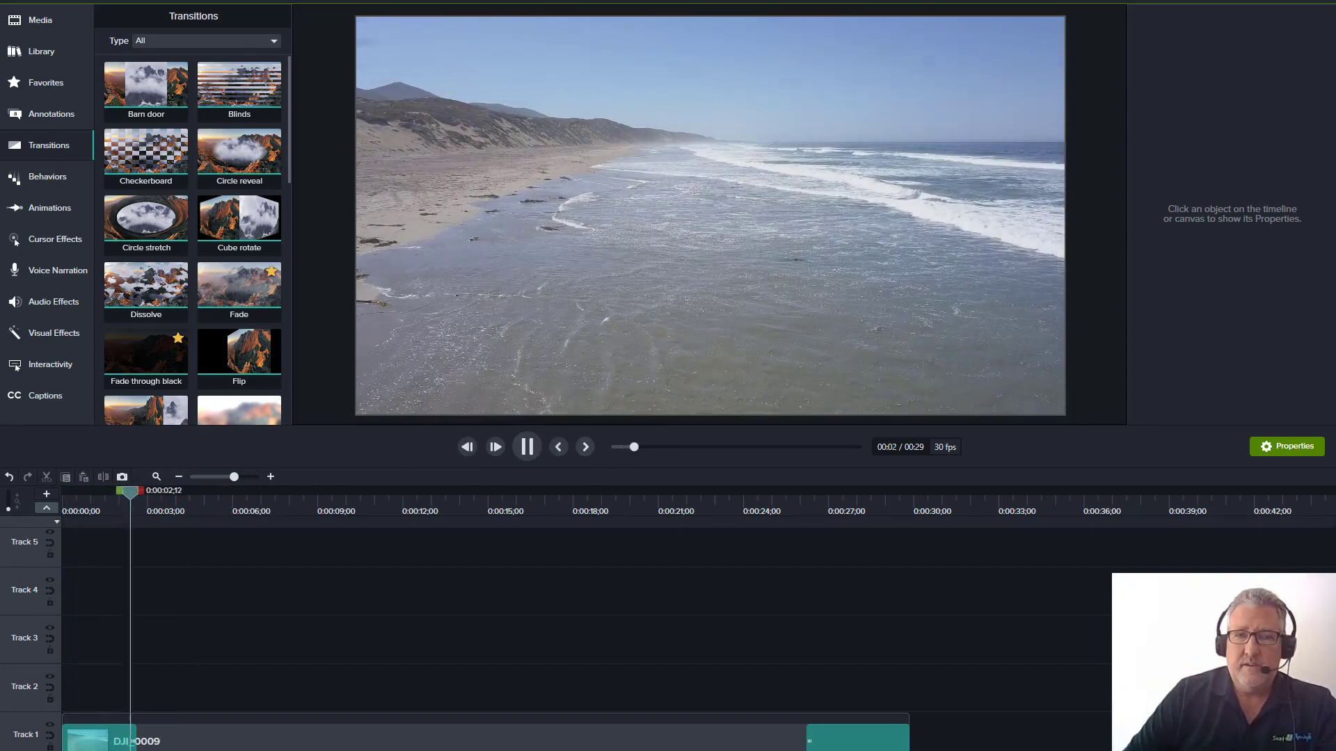
pyautogui.click(527, 449)
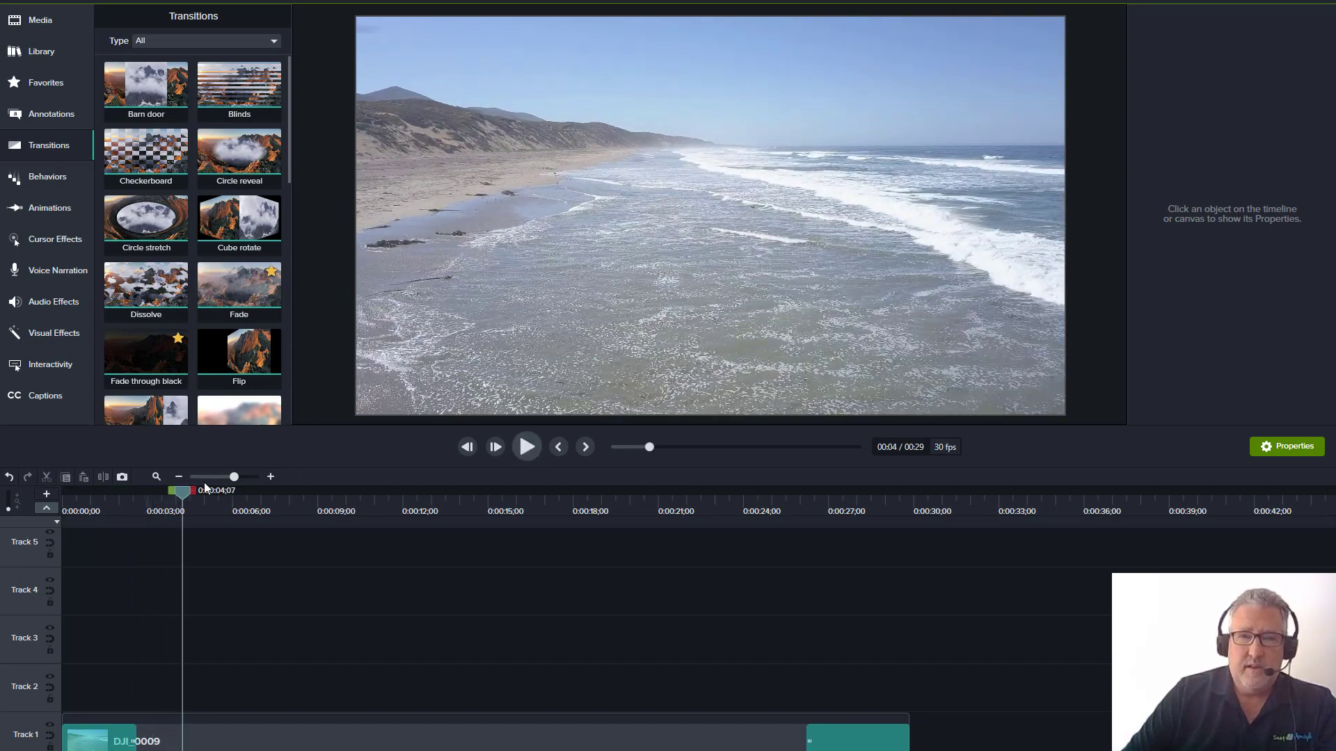
# - Play the last seconds of the DJI_0009 clip to preview its fade-out, and return the playhead to the timeline start
pyautogui.moveTo(184, 491); pyautogui.dragTo(780, 533)
pyautogui.click(527, 447)
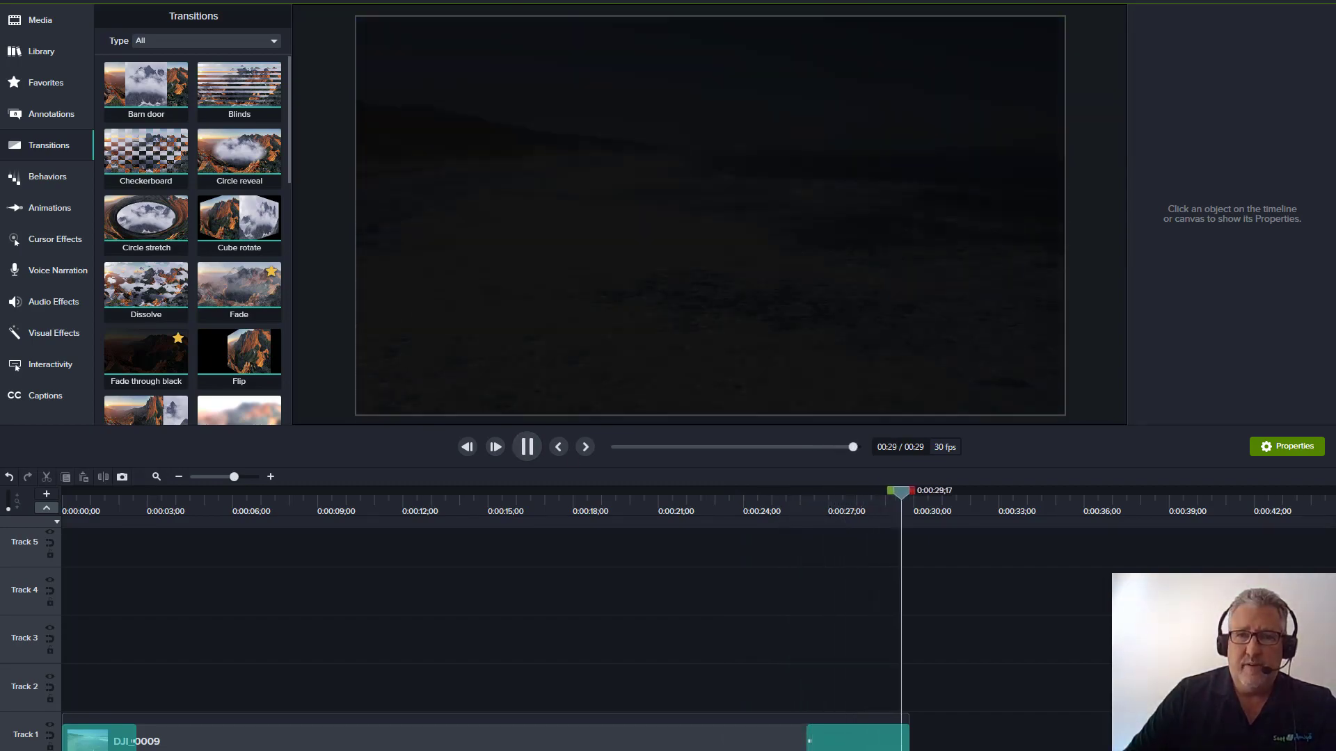
pyautogui.click(527, 447)
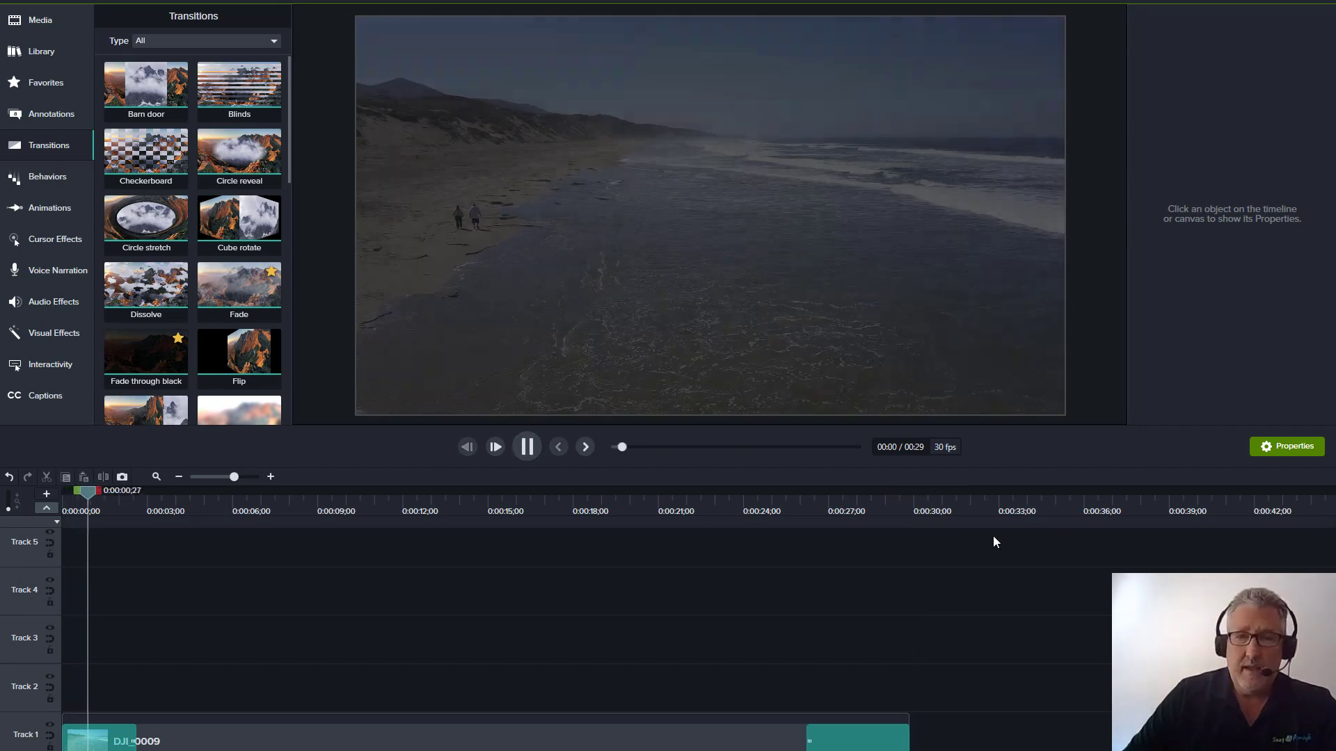
pyautogui.click(527, 447)
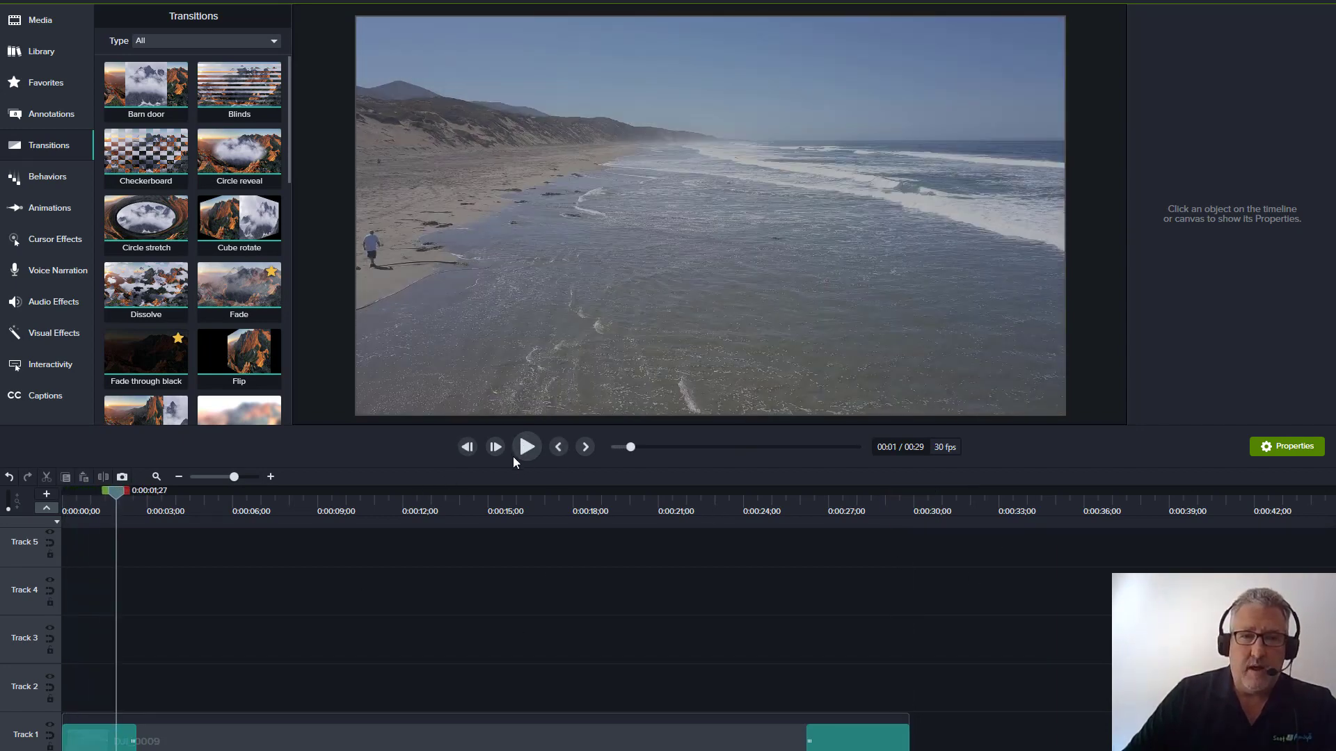
pyautogui.moveTo(119, 490); pyautogui.dragTo(60, 491)
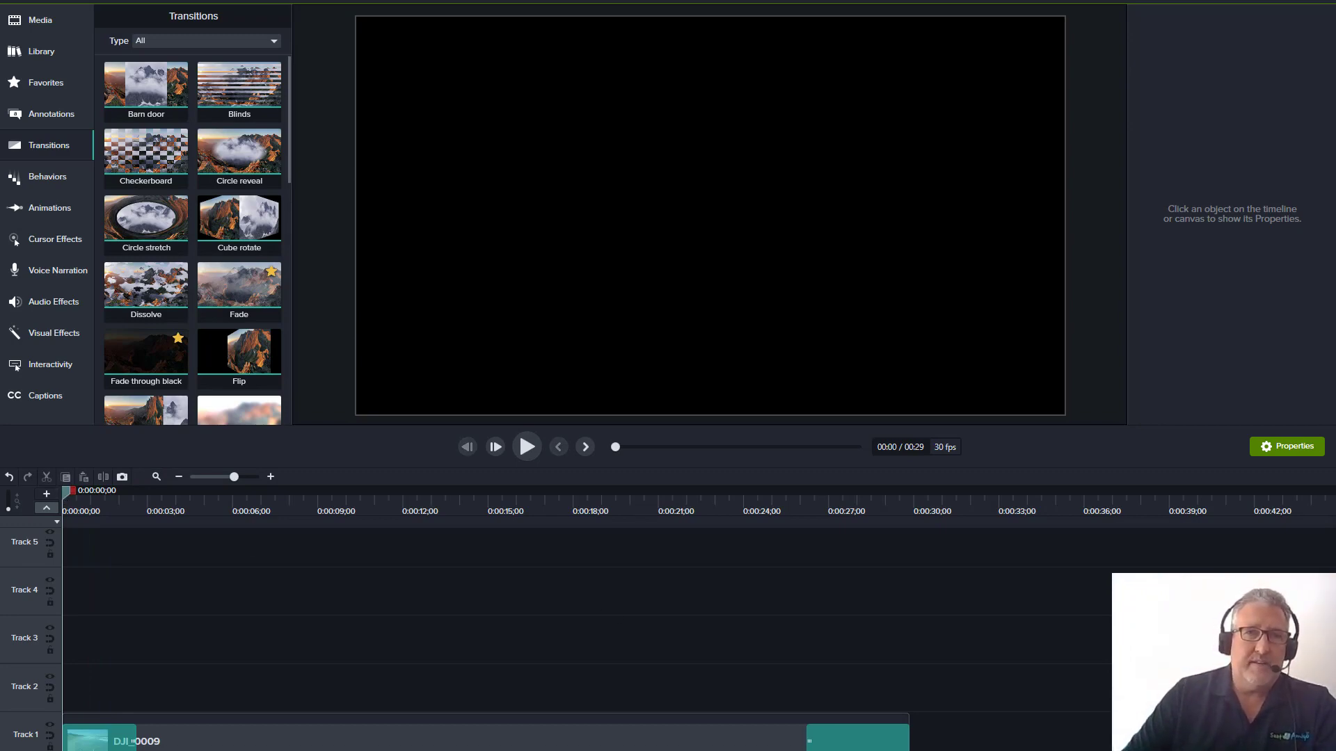
# - Place the beach.JPG image from the media bin at the start of Track 2 and deselect it
pyautogui.click(15, 1)
pyautogui.click(32, 50)
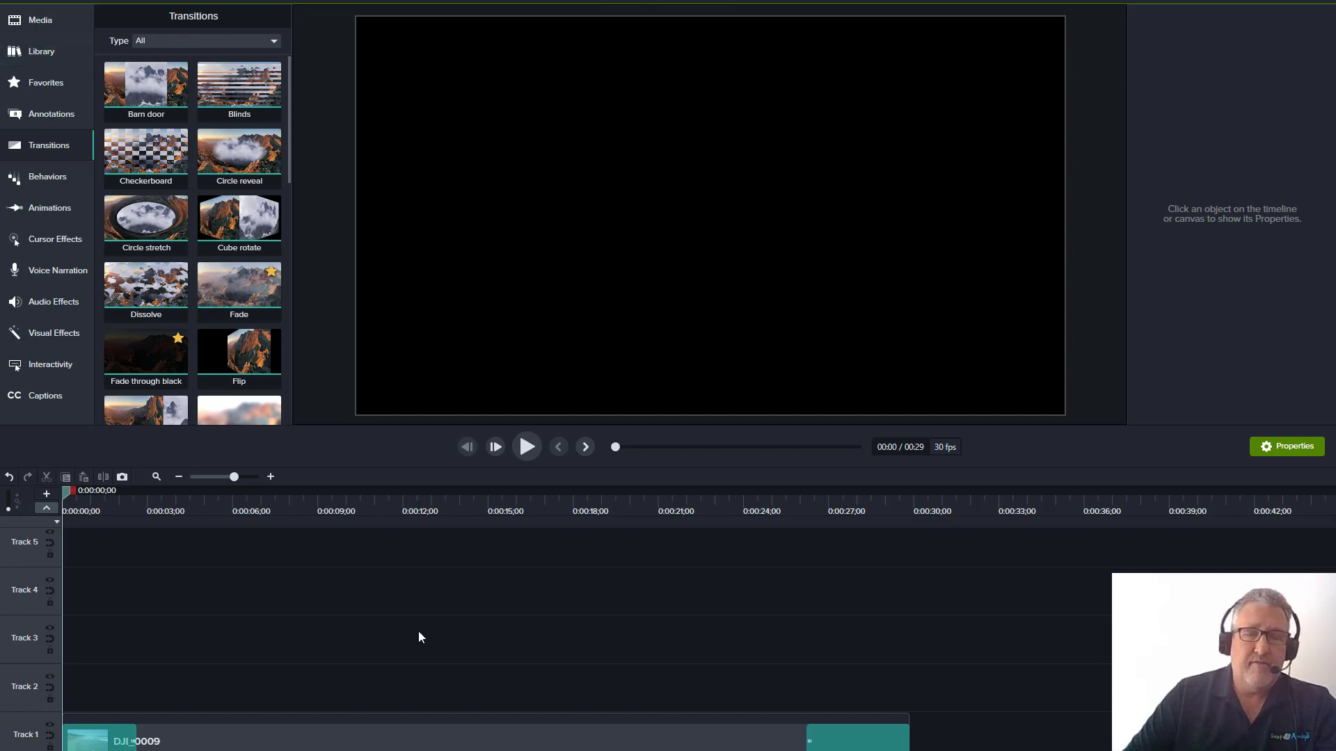
pyautogui.click(40, 20)
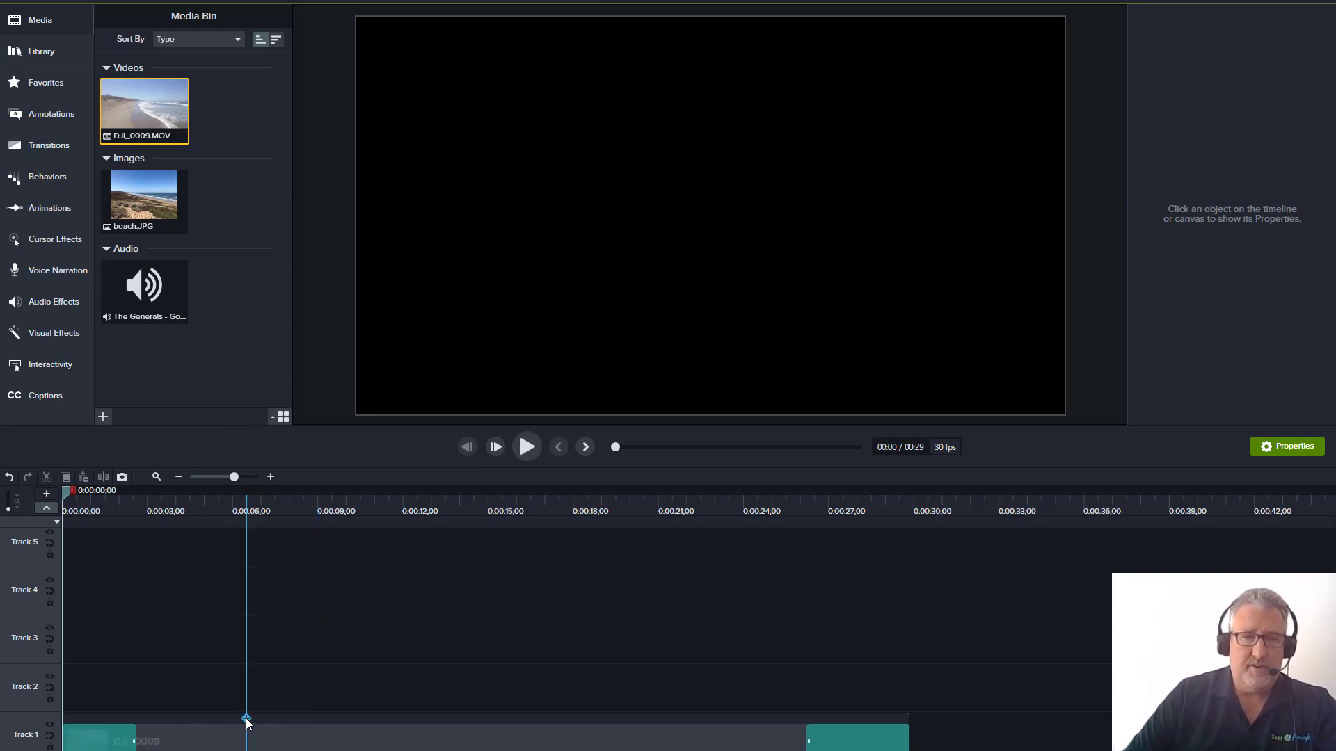
pyautogui.moveTo(141, 191); pyautogui.dragTo(55, 688)
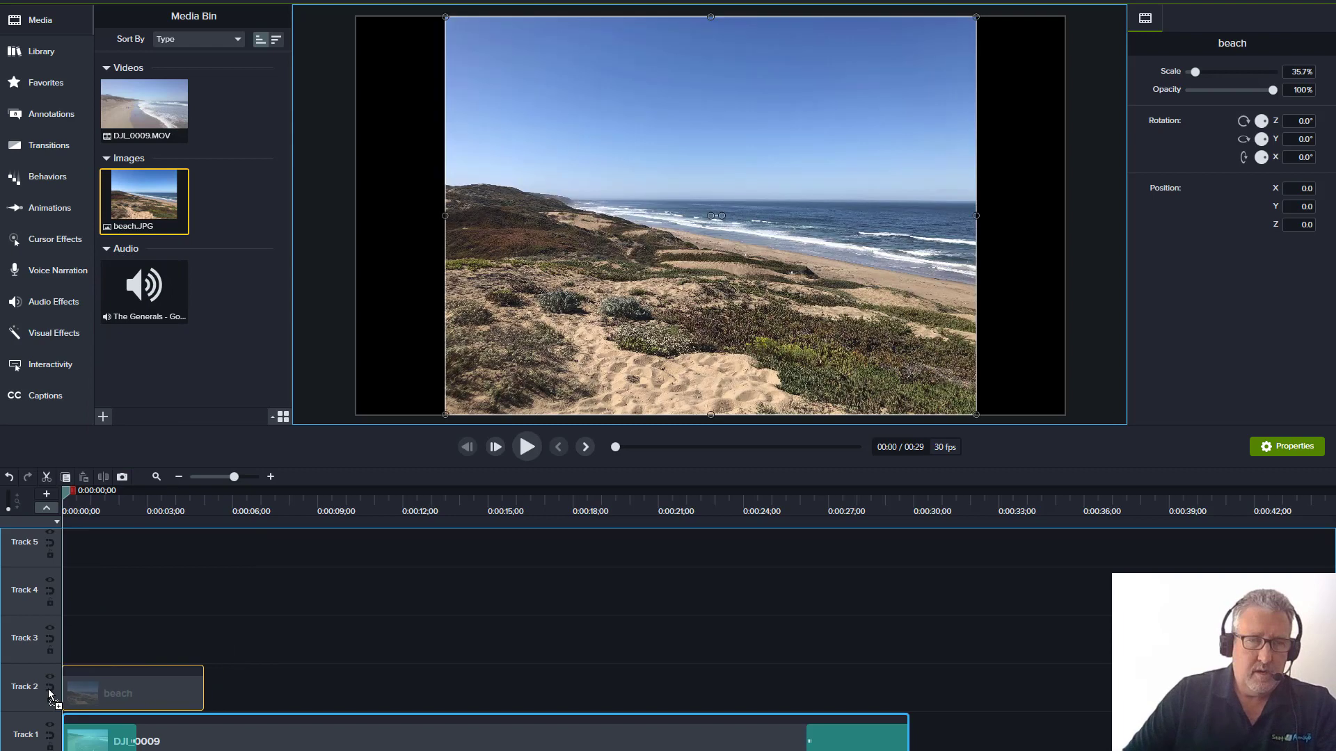
pyautogui.click(299, 664)
# - Move the DJI_0009 clip on Track 1 to start at about 8.6 seconds and play the first 1.5 seconds of the beach image
pyautogui.moveTo(203, 679)
pyautogui.mouseDown()
pyautogui.moveTo(174, 700)
pyautogui.moveTo(336, 724)
pyautogui.moveTo(189, 724)
pyautogui.mouseUp()
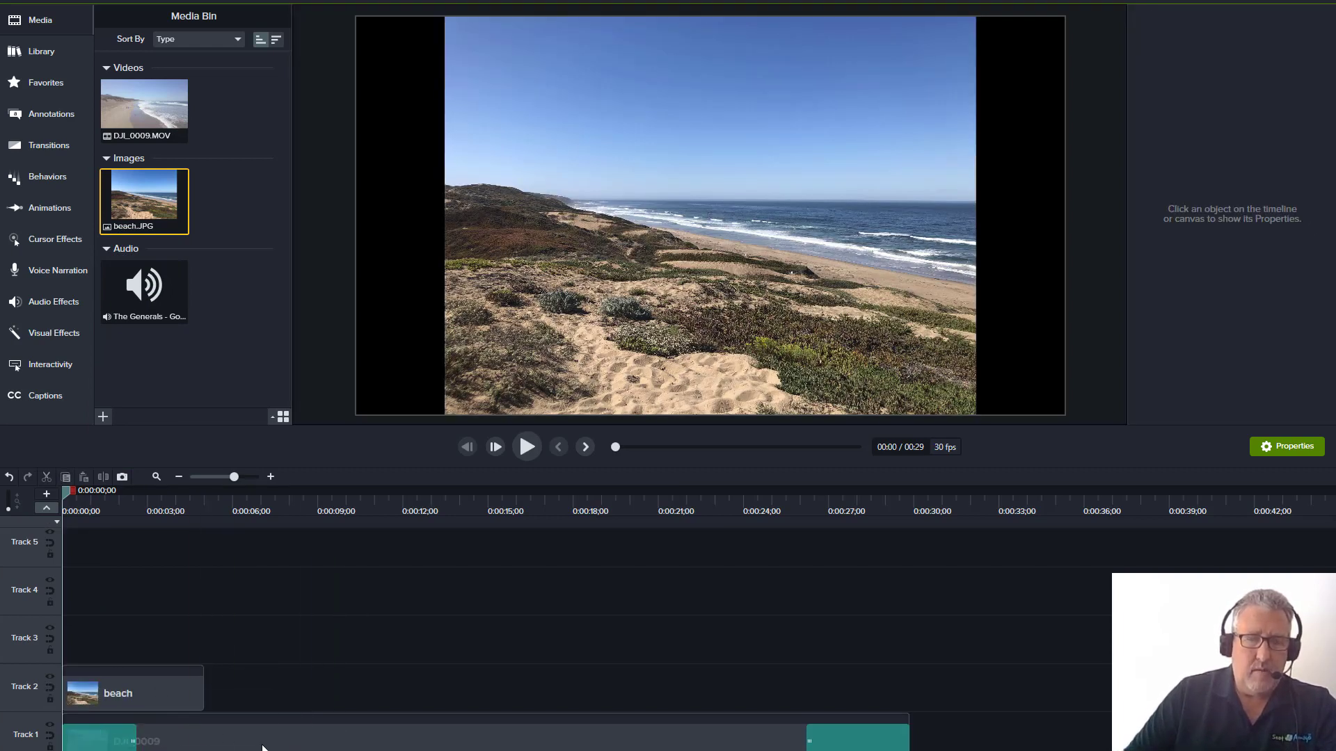
pyautogui.moveTo(268, 745); pyautogui.dragTo(516, 748)
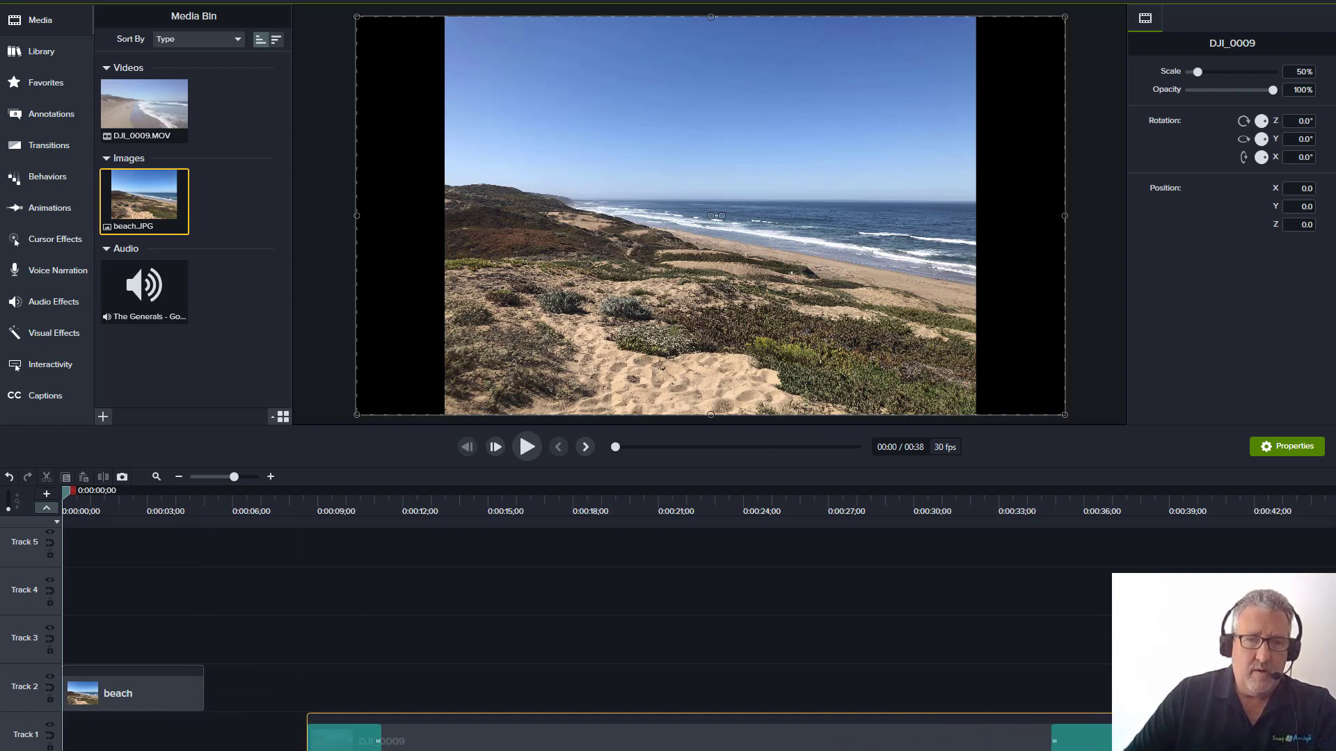
pyautogui.click(81, 689)
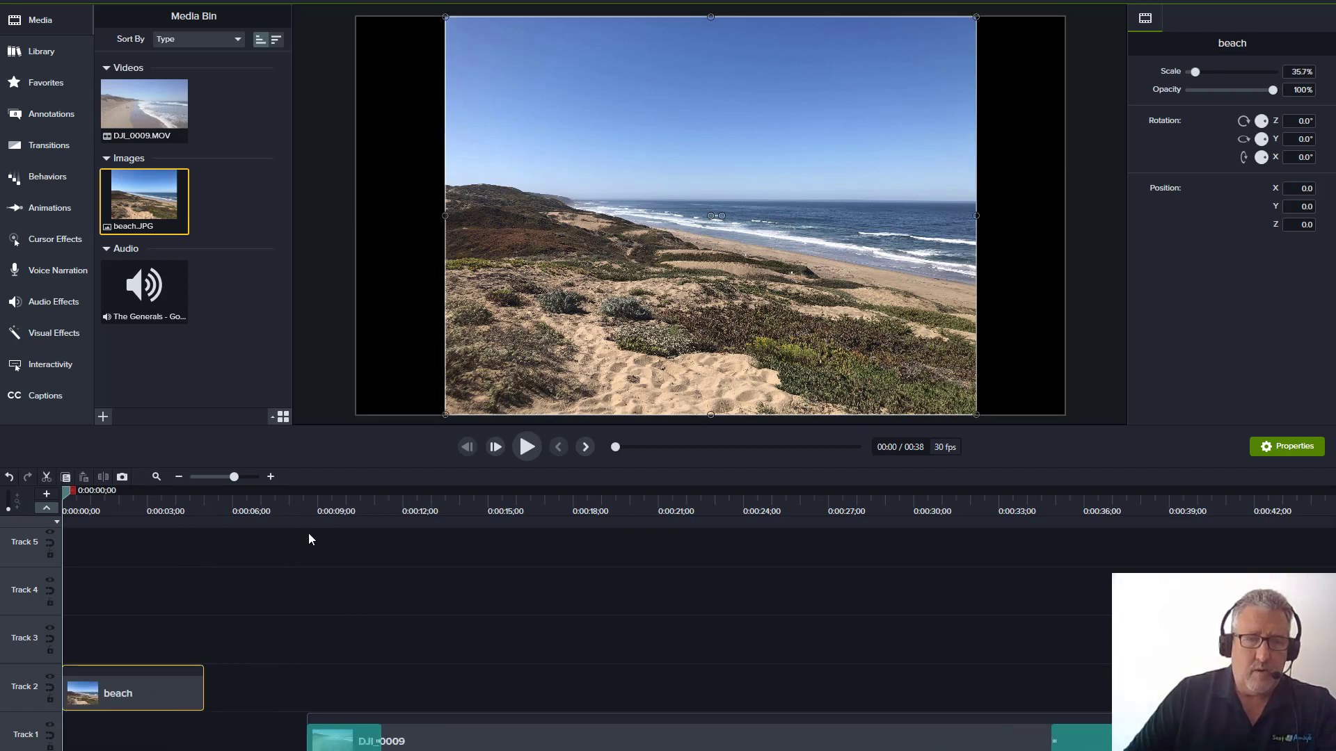
pyautogui.click(527, 446)
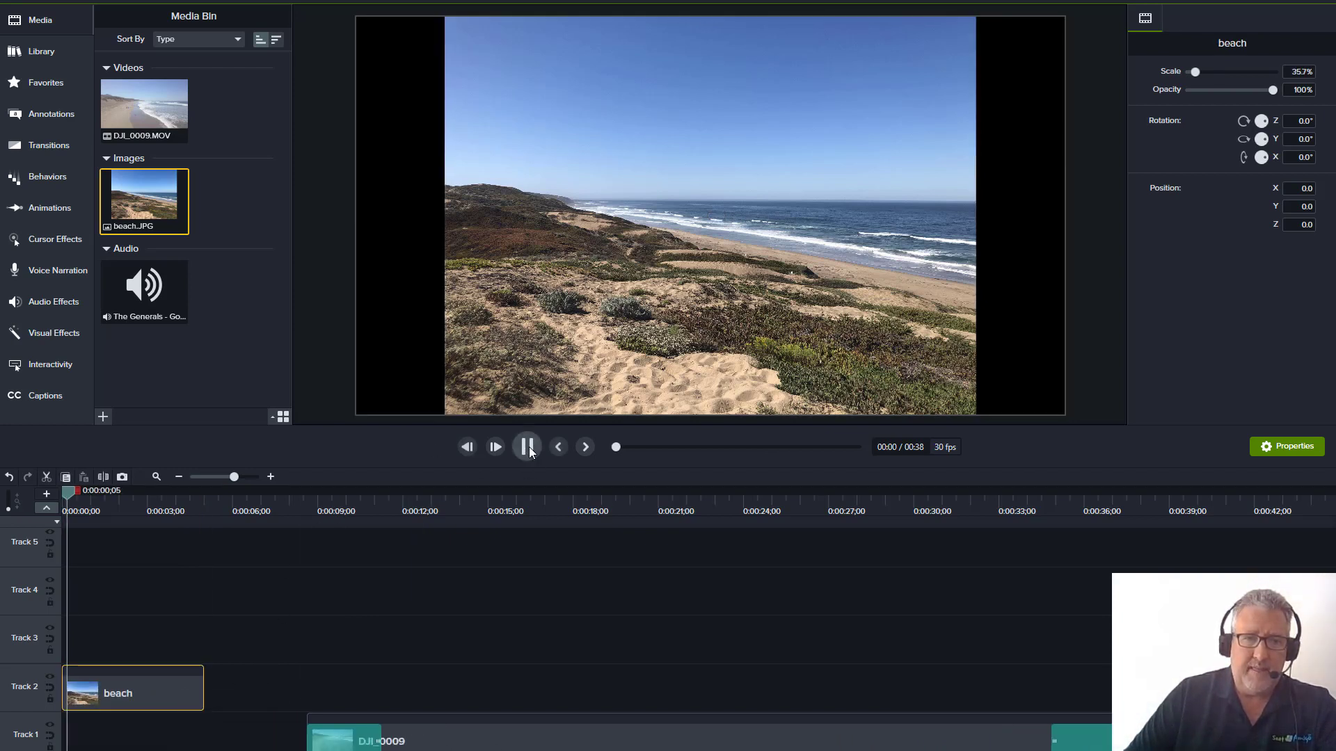
pyautogui.click(527, 447)
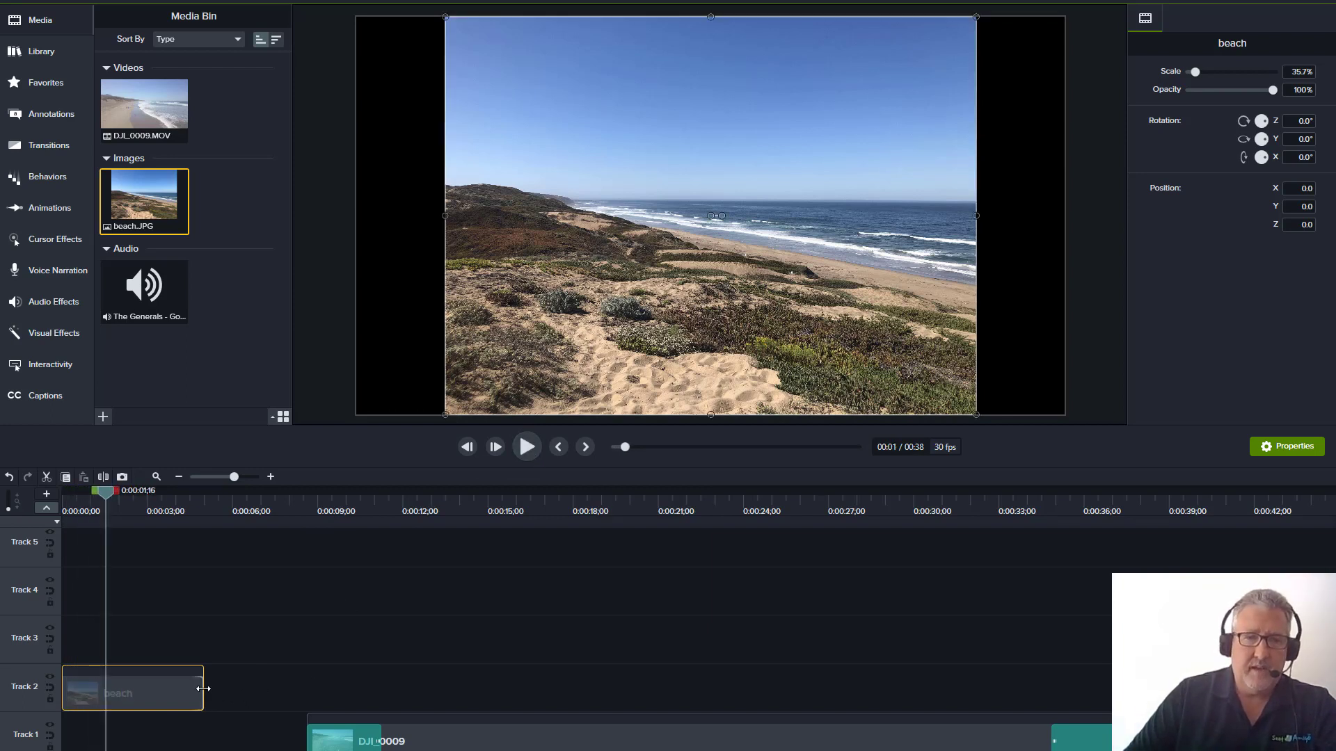
# - Shorten the beach image on Track 2 to about 3 seconds and play from the timeline start past its end
pyautogui.moveTo(203, 688); pyautogui.dragTo(148, 670)
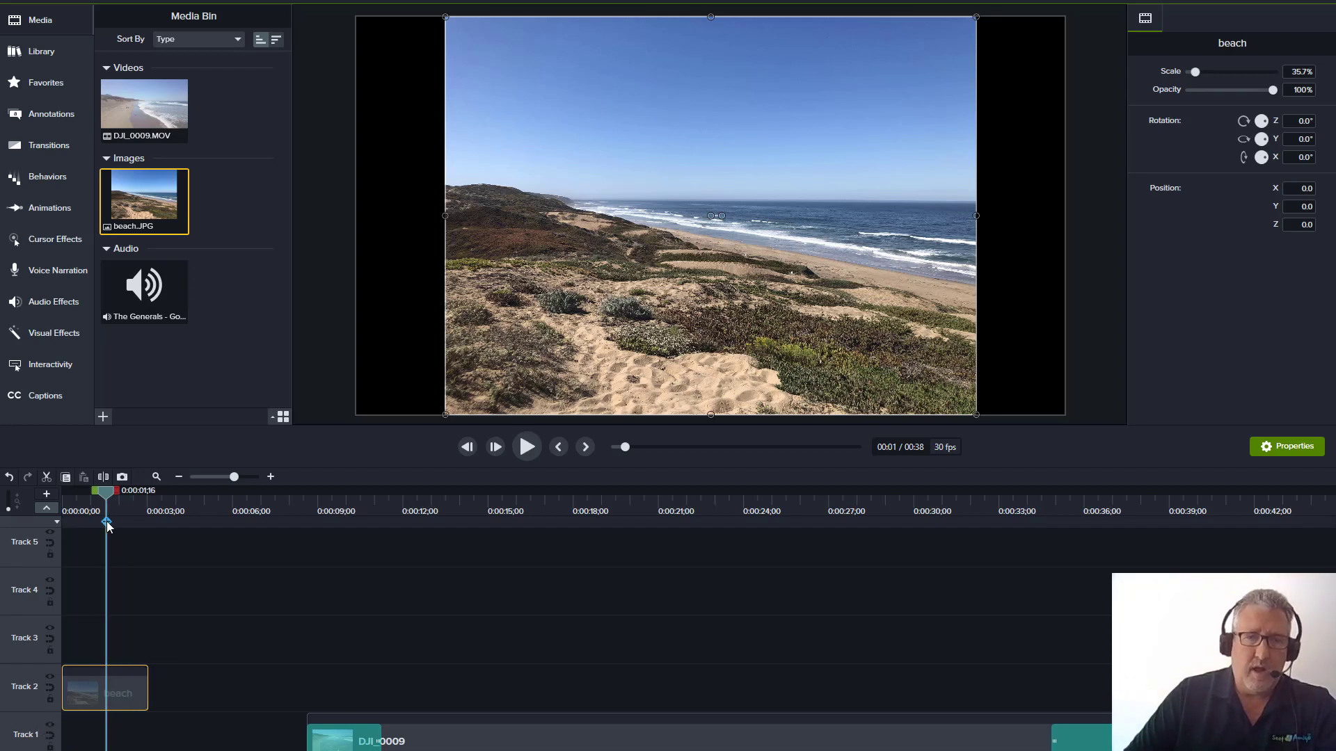
pyautogui.moveTo(108, 493); pyautogui.dragTo(63, 496)
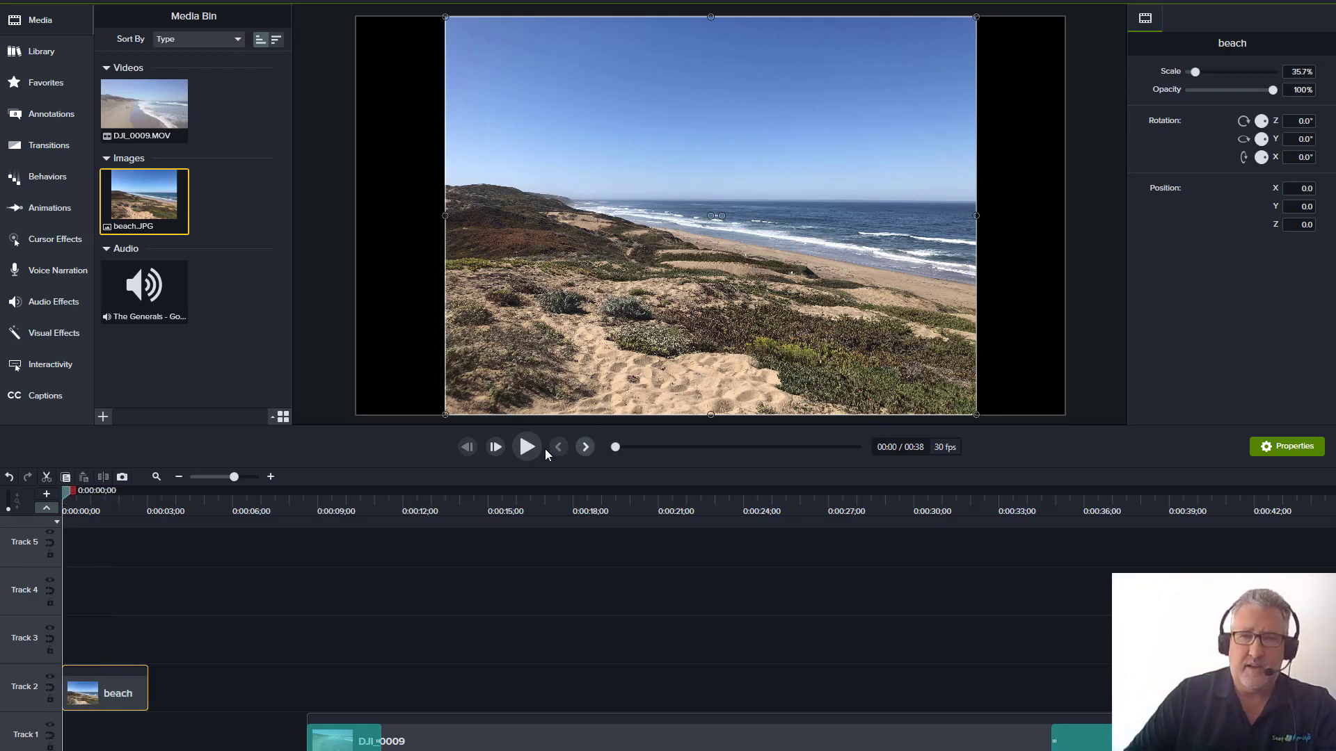
pyautogui.click(528, 447)
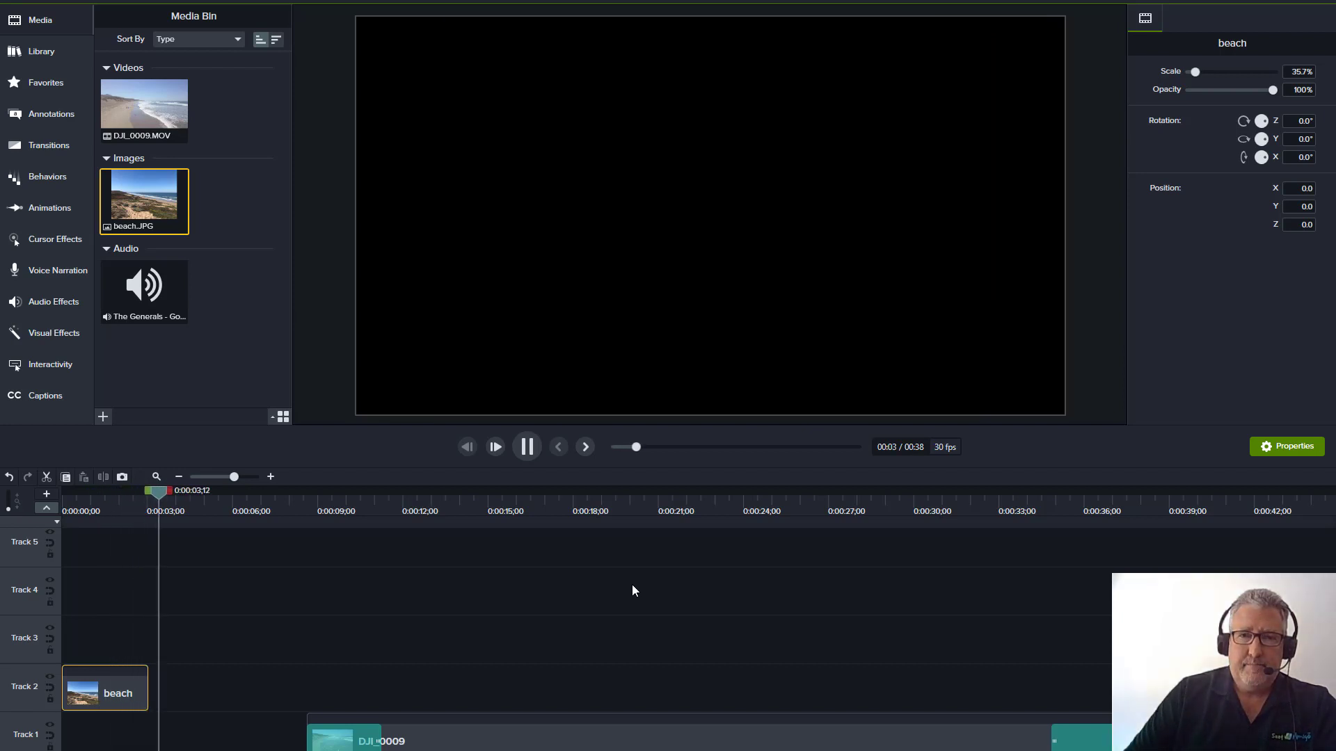
pyautogui.click(527, 447)
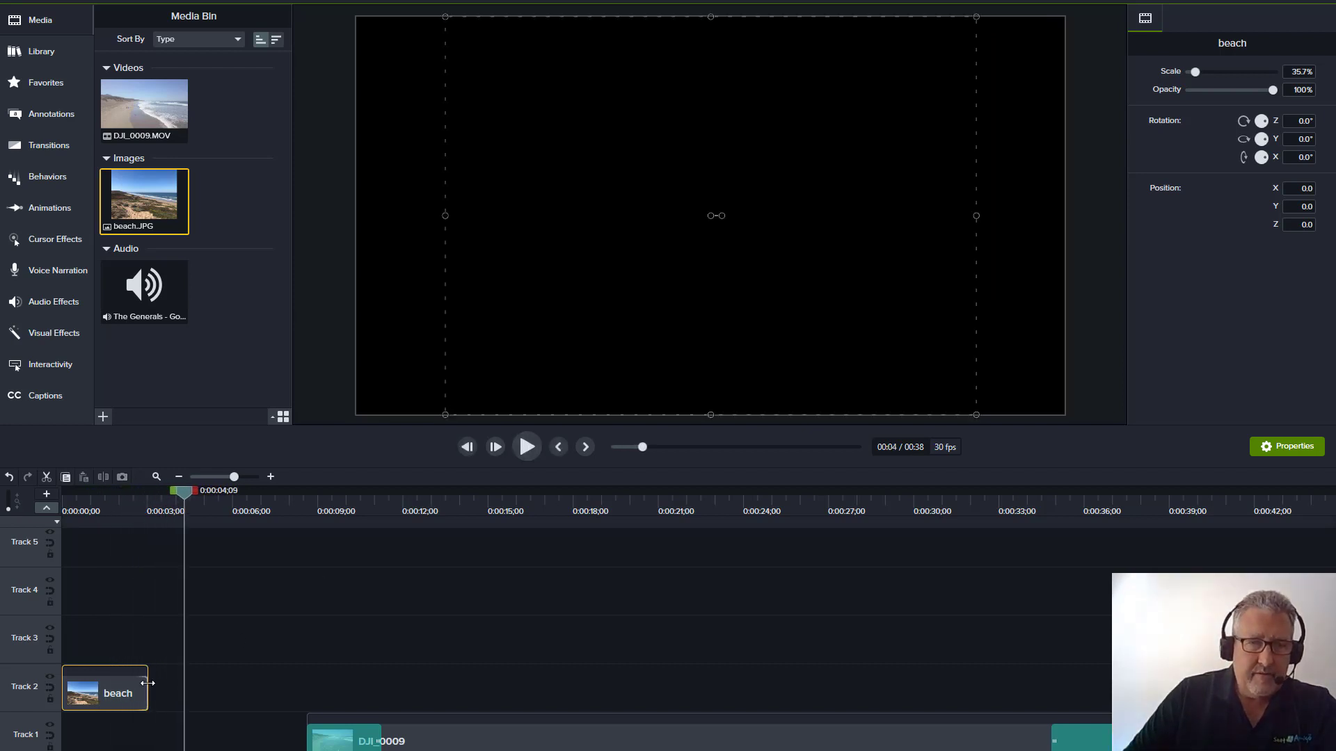
# - Extend the beach image to about 3.8 seconds and move the DJI_0009 clip to start exactly where the image ends
pyautogui.moveTo(148, 683); pyautogui.dragTo(168, 684)
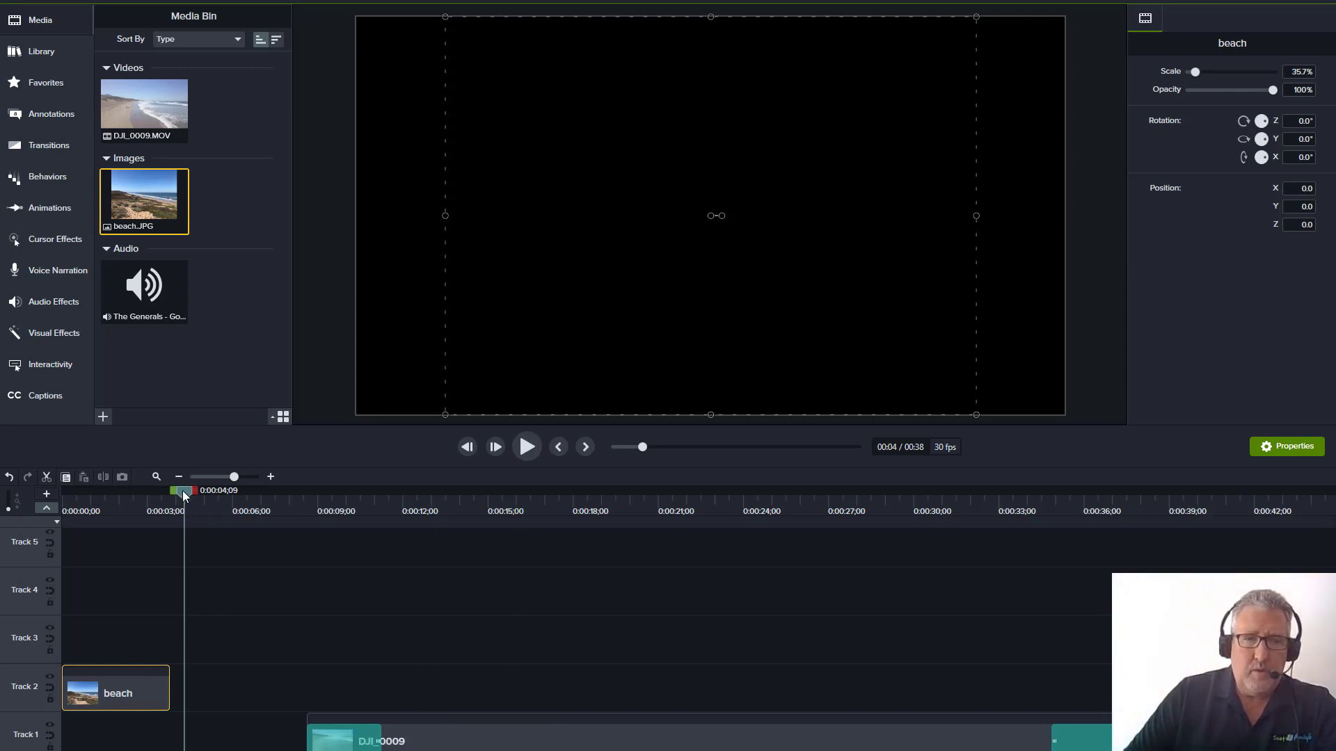
pyautogui.moveTo(185, 495); pyautogui.dragTo(66, 491)
pyautogui.click(641, 746)
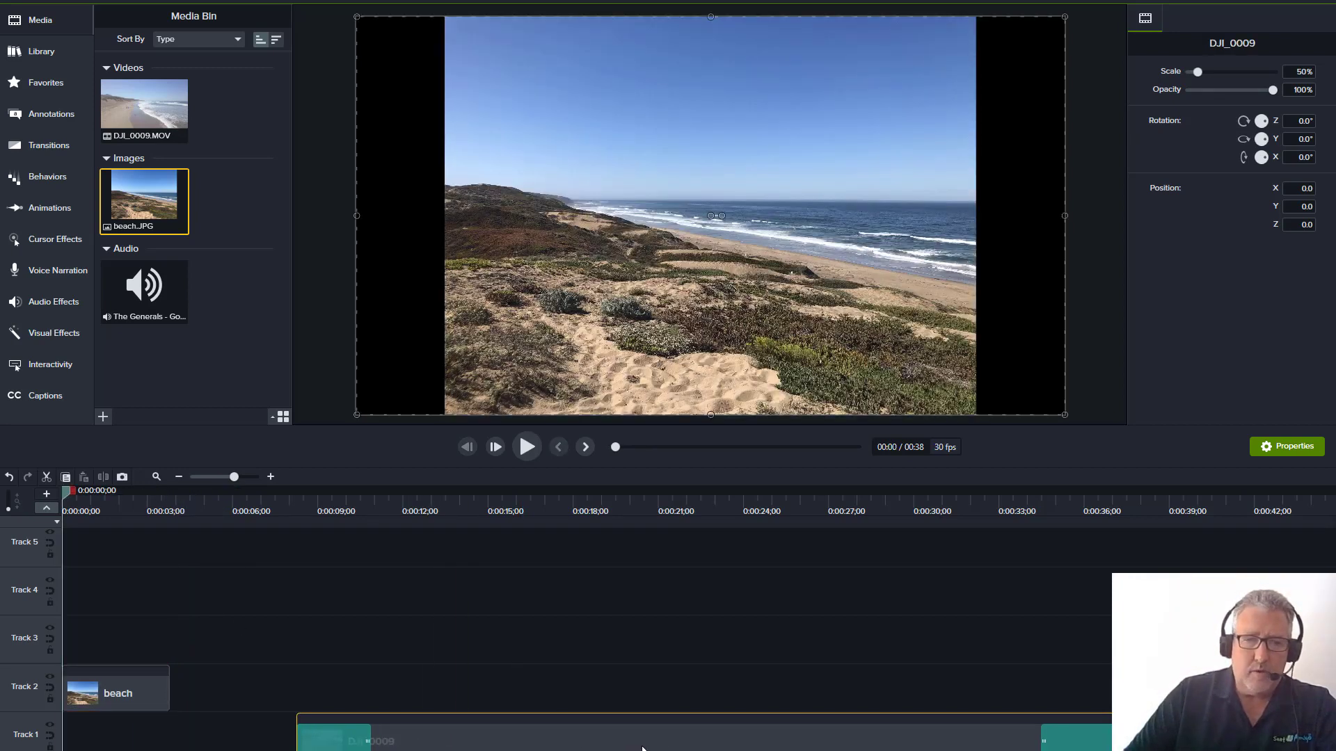
pyautogui.moveTo(641, 746); pyautogui.dragTo(510, 747)
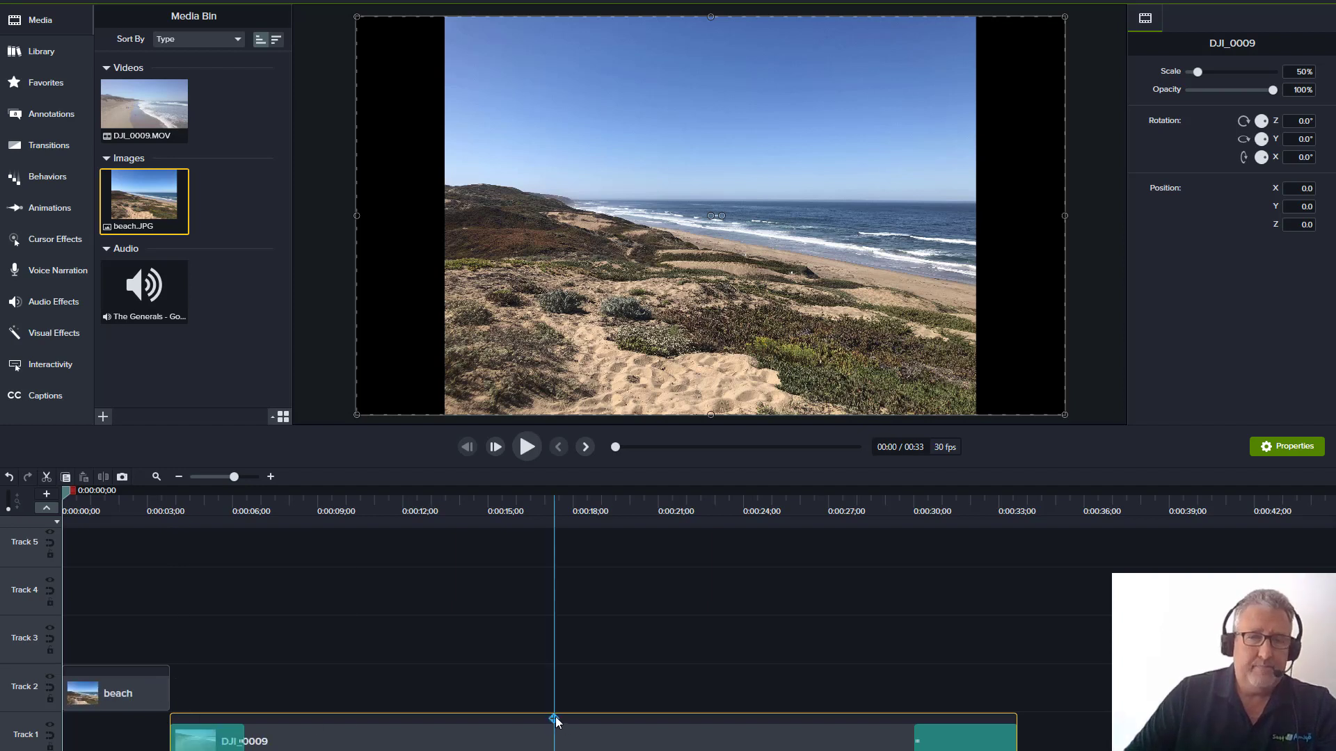
pyautogui.moveTo(584, 748)
pyautogui.mouseDown()
pyautogui.moveTo(502, 748)
pyautogui.moveTo(646, 748)
pyautogui.moveTo(562, 748)
pyautogui.moveTo(583, 748)
pyautogui.mouseUp()
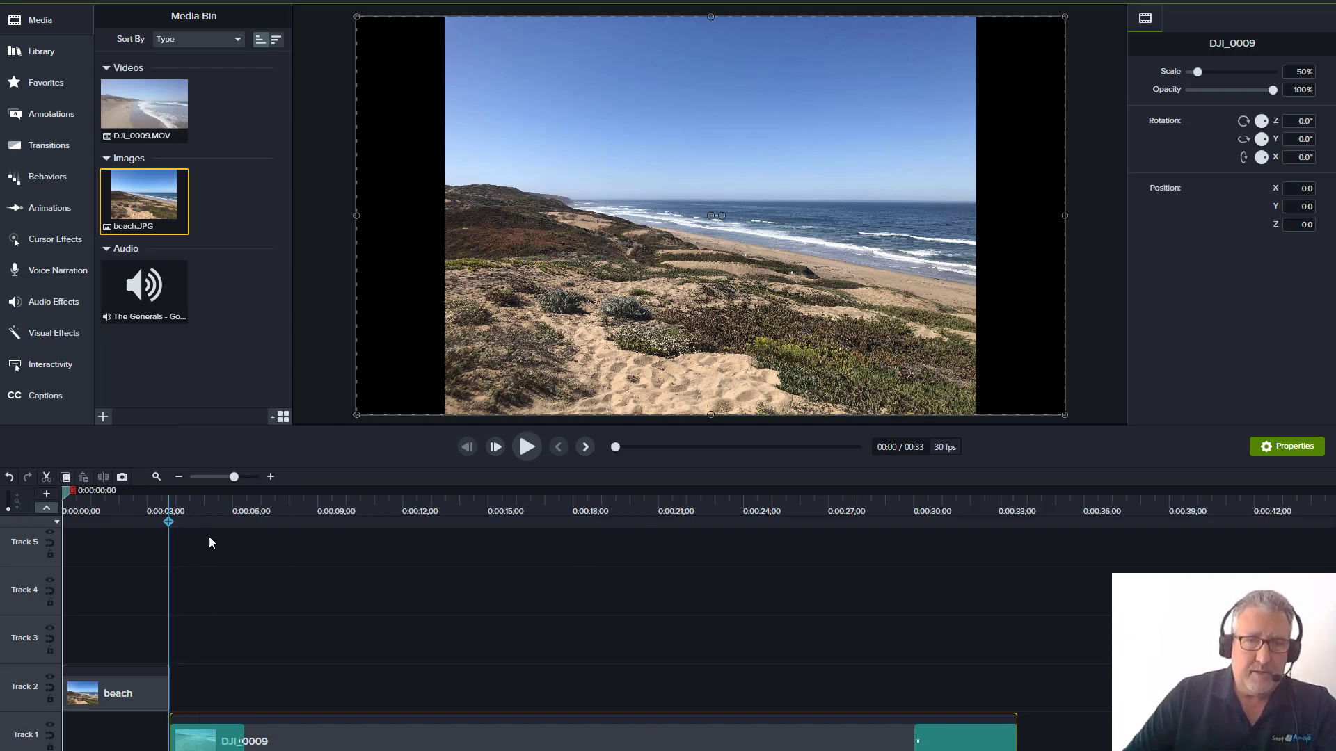
# - Examine the beach image and DJI_0009 clip at wider and closer timeline scales
pyautogui.click(178, 476)
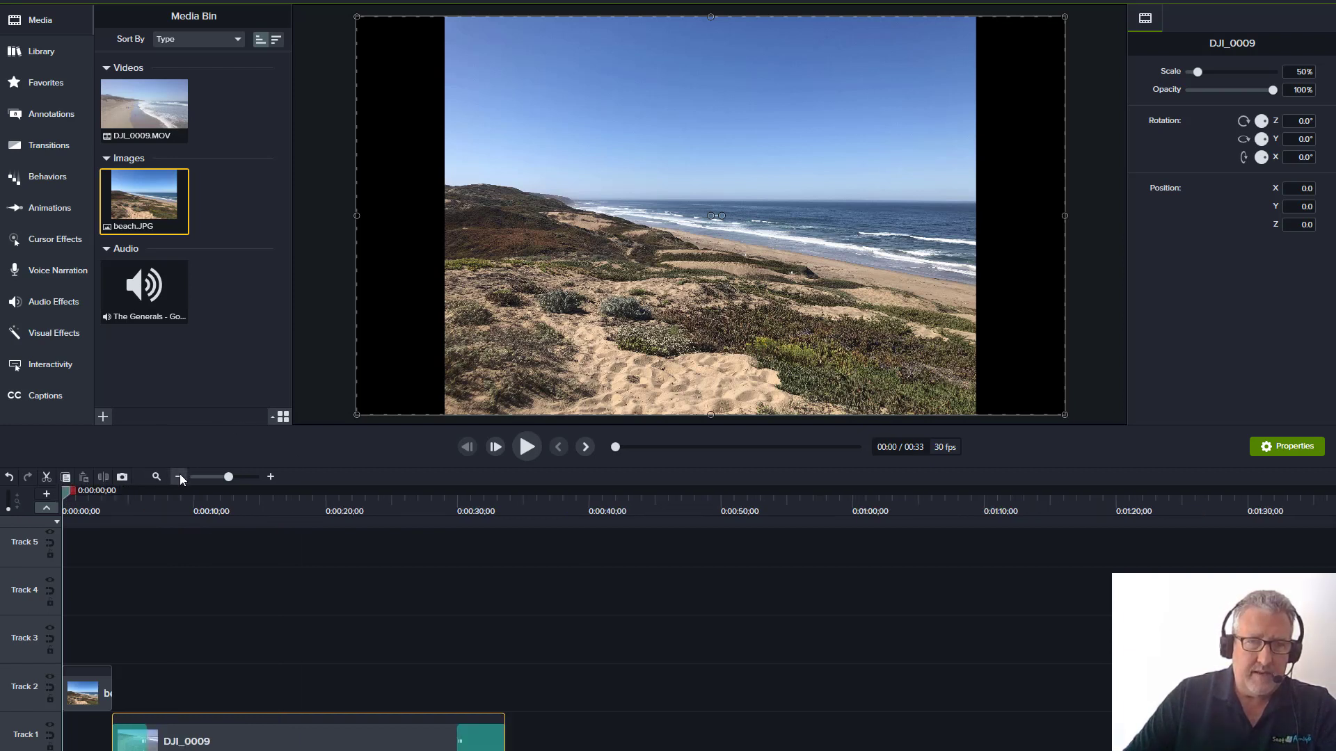
pyautogui.click(179, 477)
pyautogui.click(178, 476)
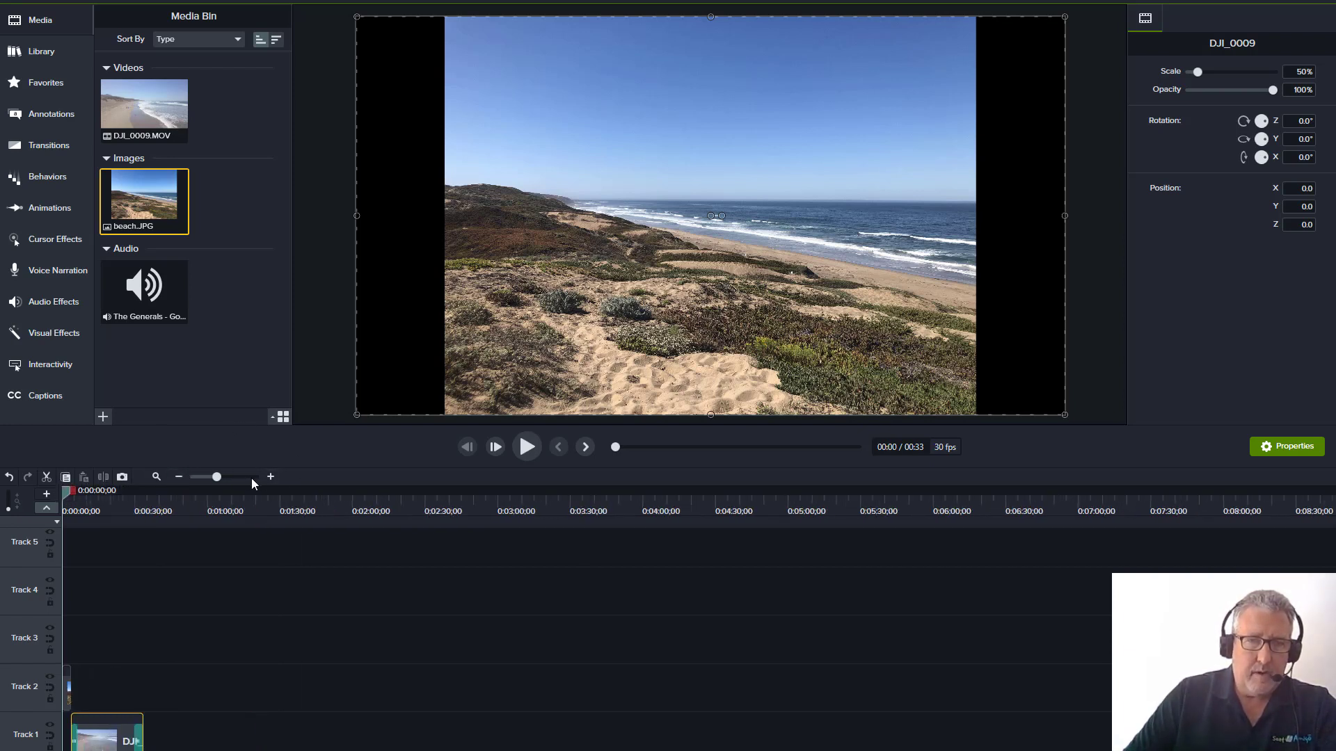
pyautogui.click(271, 477)
pyautogui.click(271, 477)
pyautogui.click(271, 477)
pyautogui.click(270, 477)
pyautogui.click(270, 476)
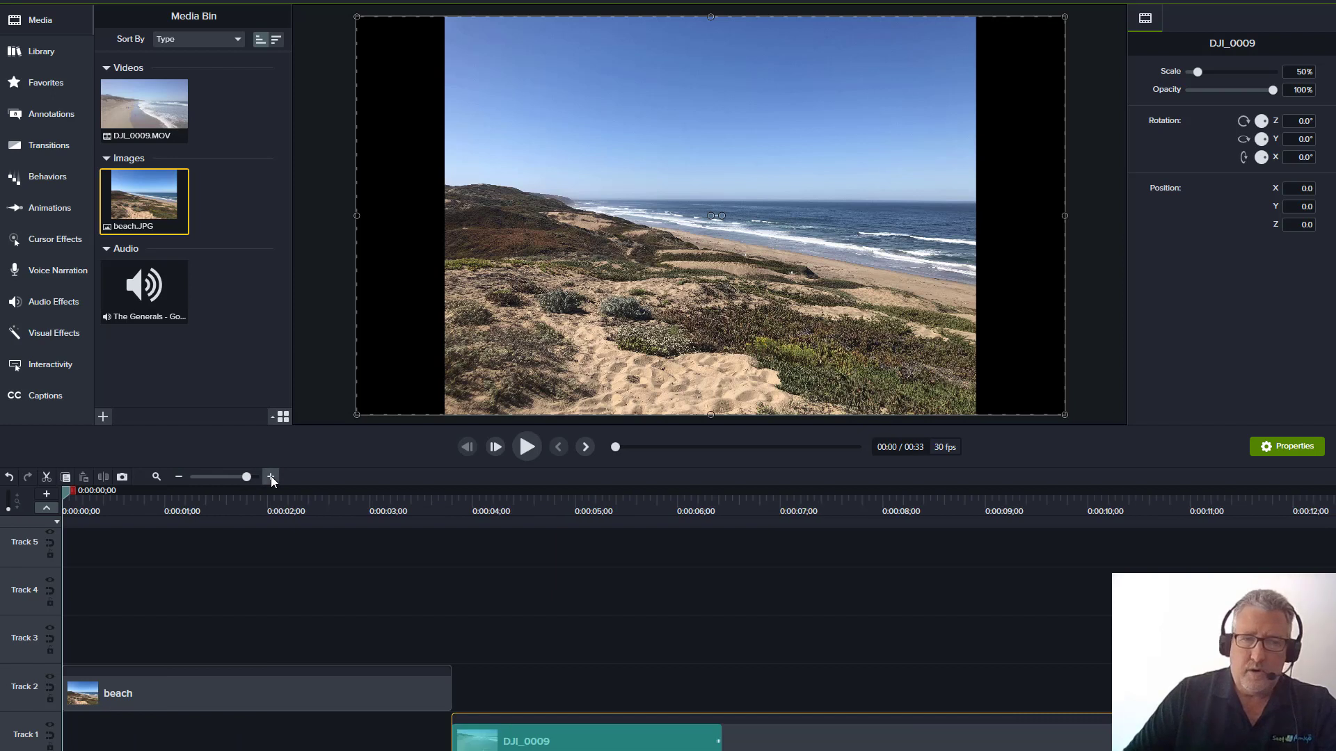
pyautogui.click(179, 477)
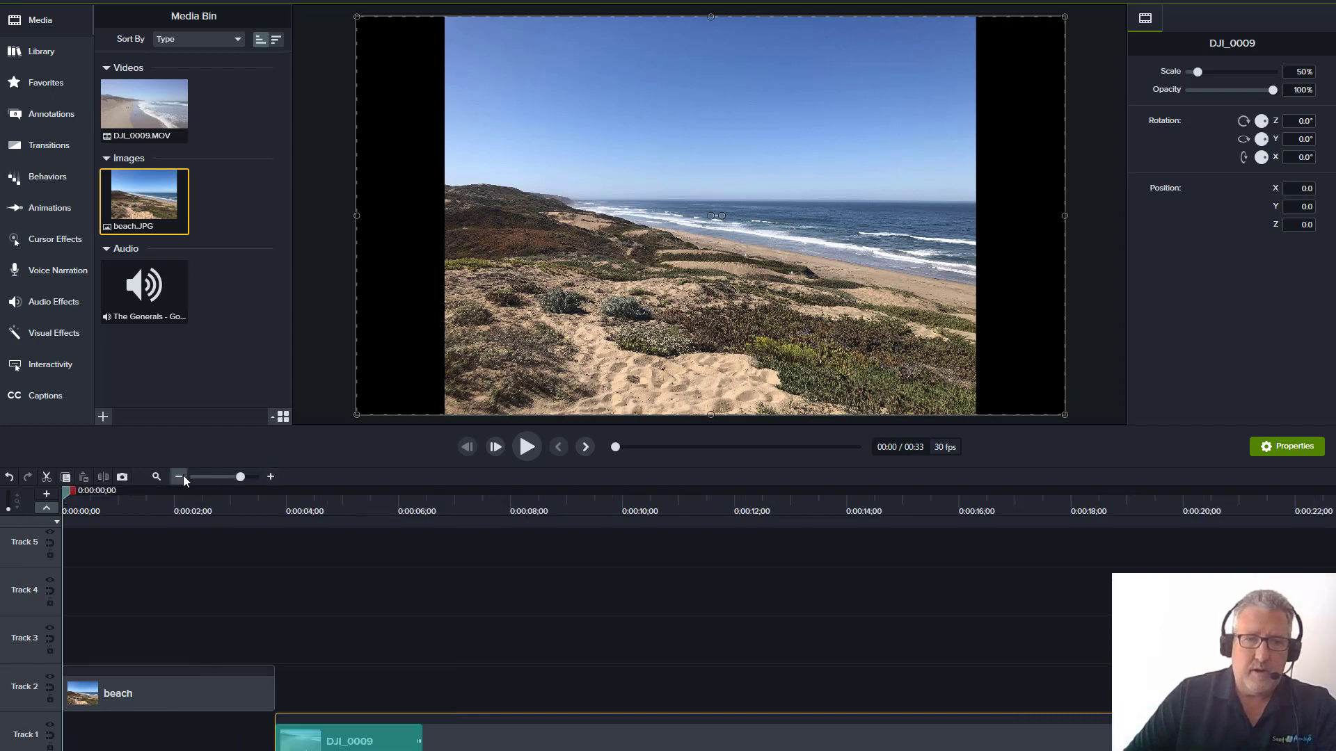
pyautogui.click(179, 477)
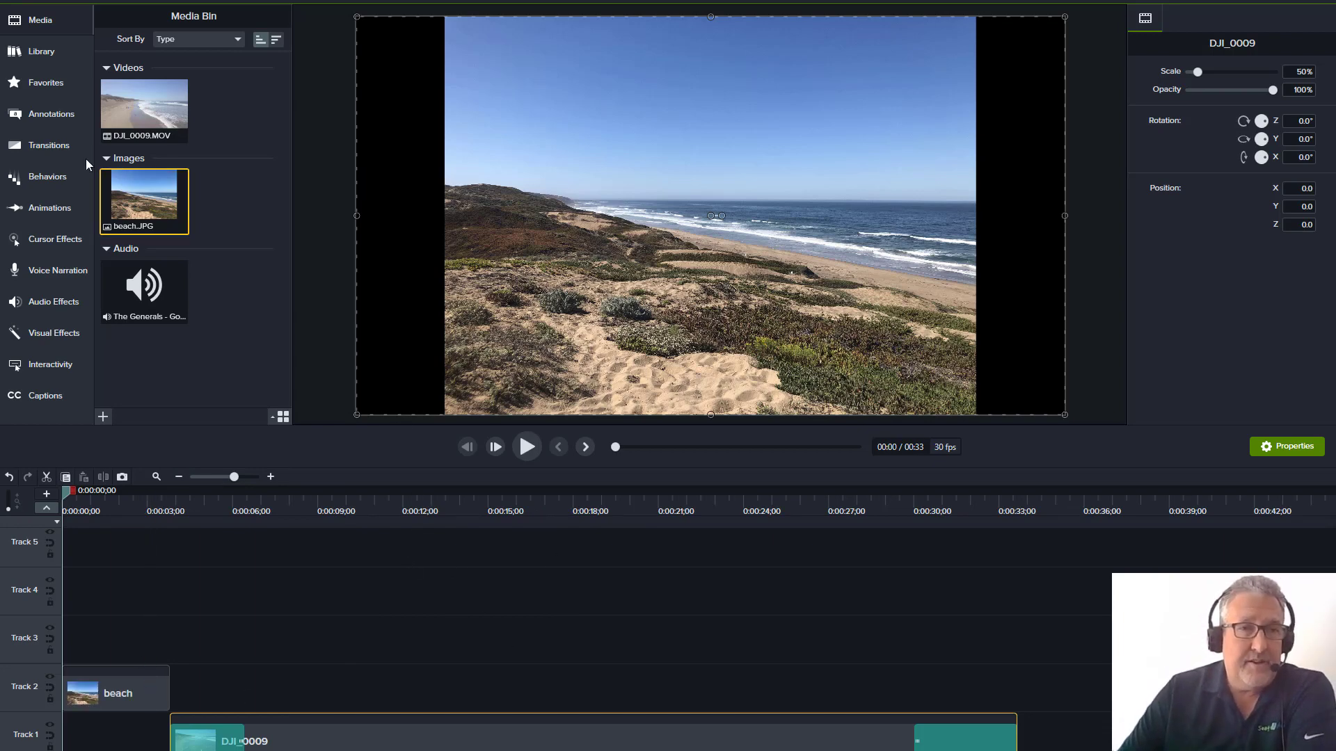
# - Apply the Fade transition to both ends of the beach image on Track 2
pyautogui.click(48, 146)
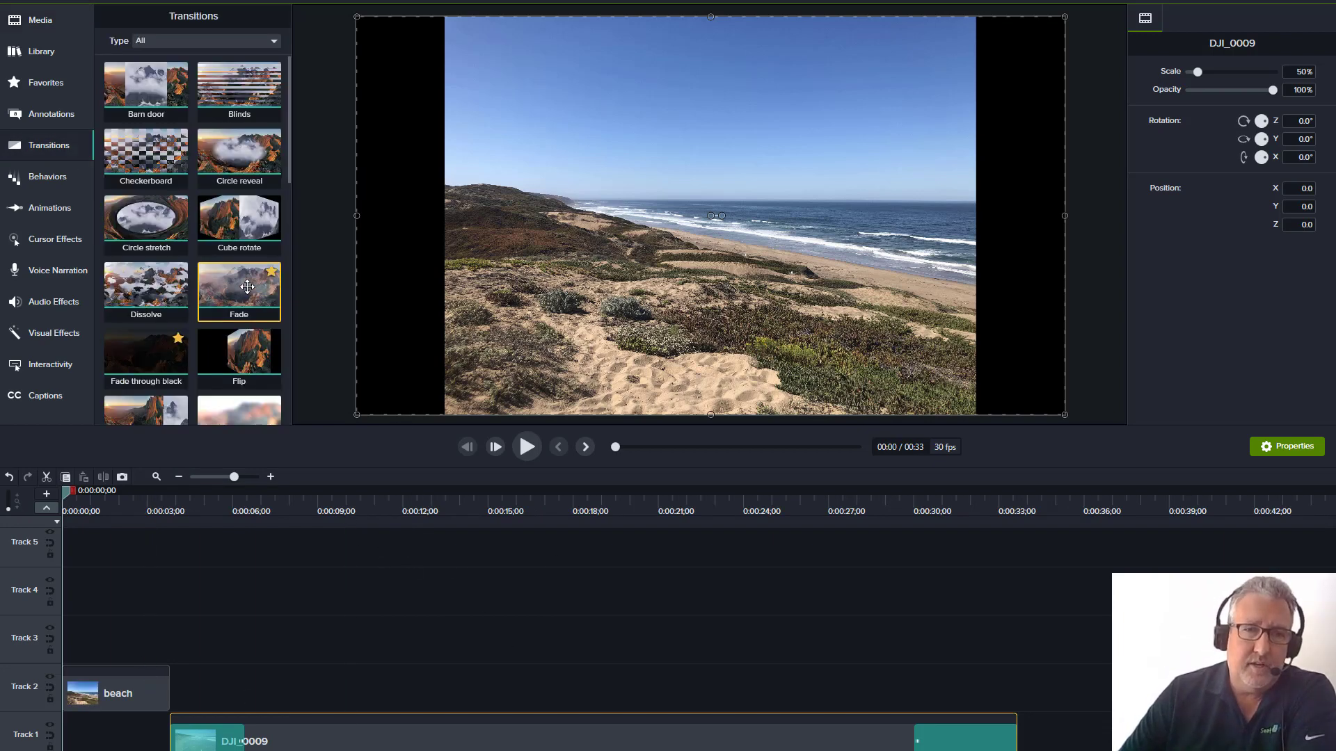
pyautogui.moveTo(243, 287); pyautogui.dragTo(98, 707)
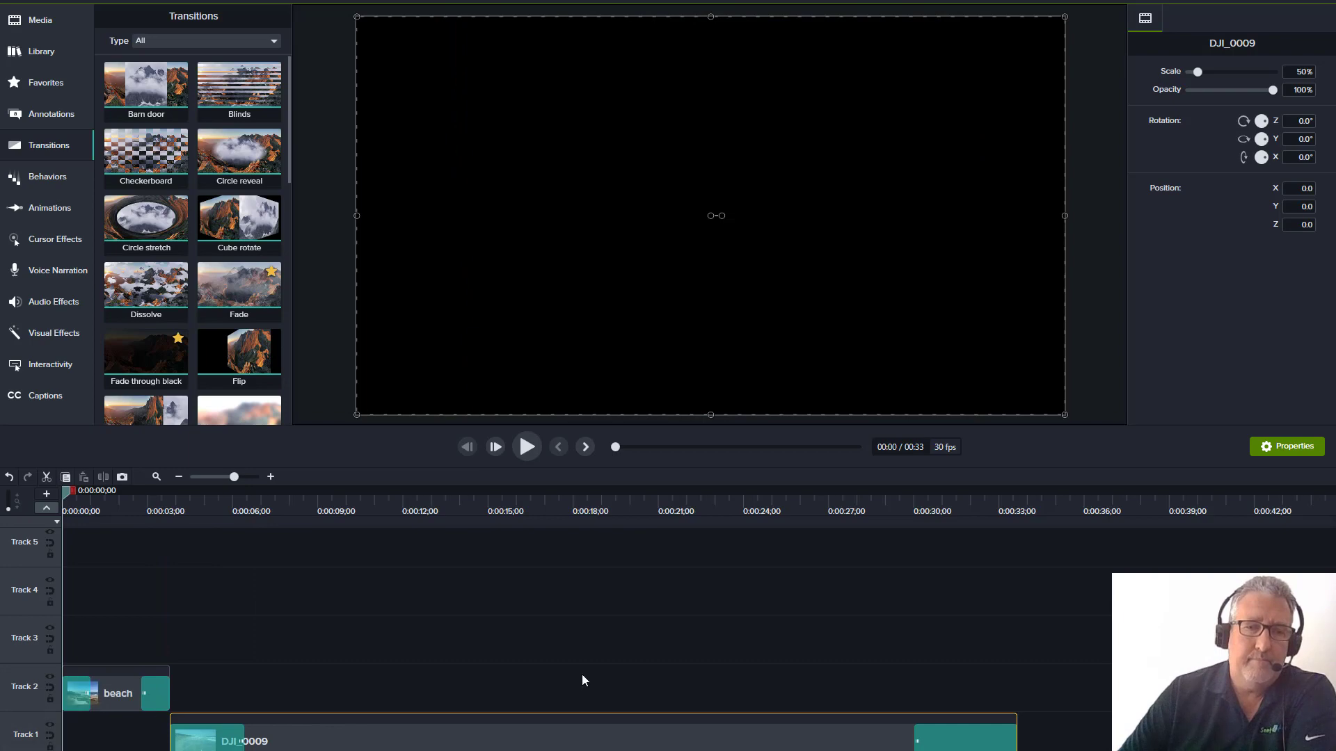
# - Play from the start through the fade between the beach image and DJI_0009, pause at about 6 seconds, and return the playhead to 0:00:01;22
pyautogui.click(528, 446)
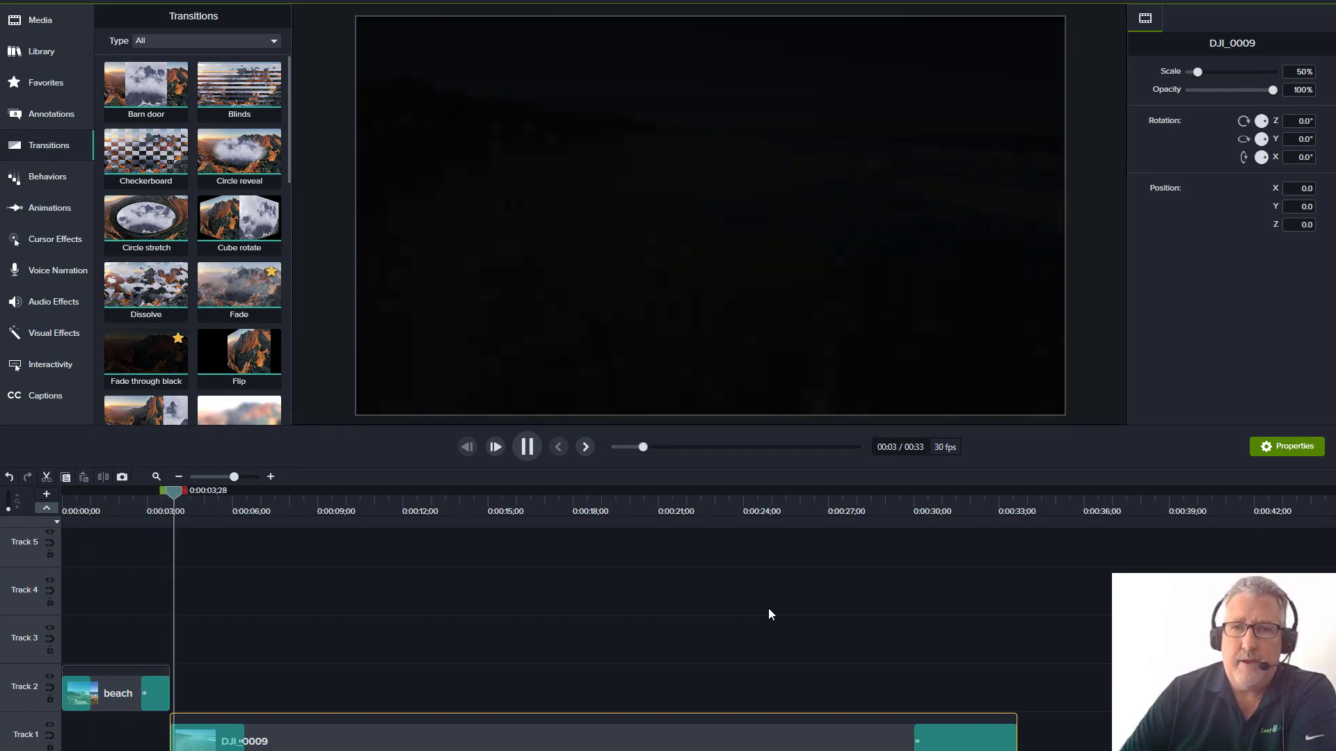
pyautogui.click(528, 450)
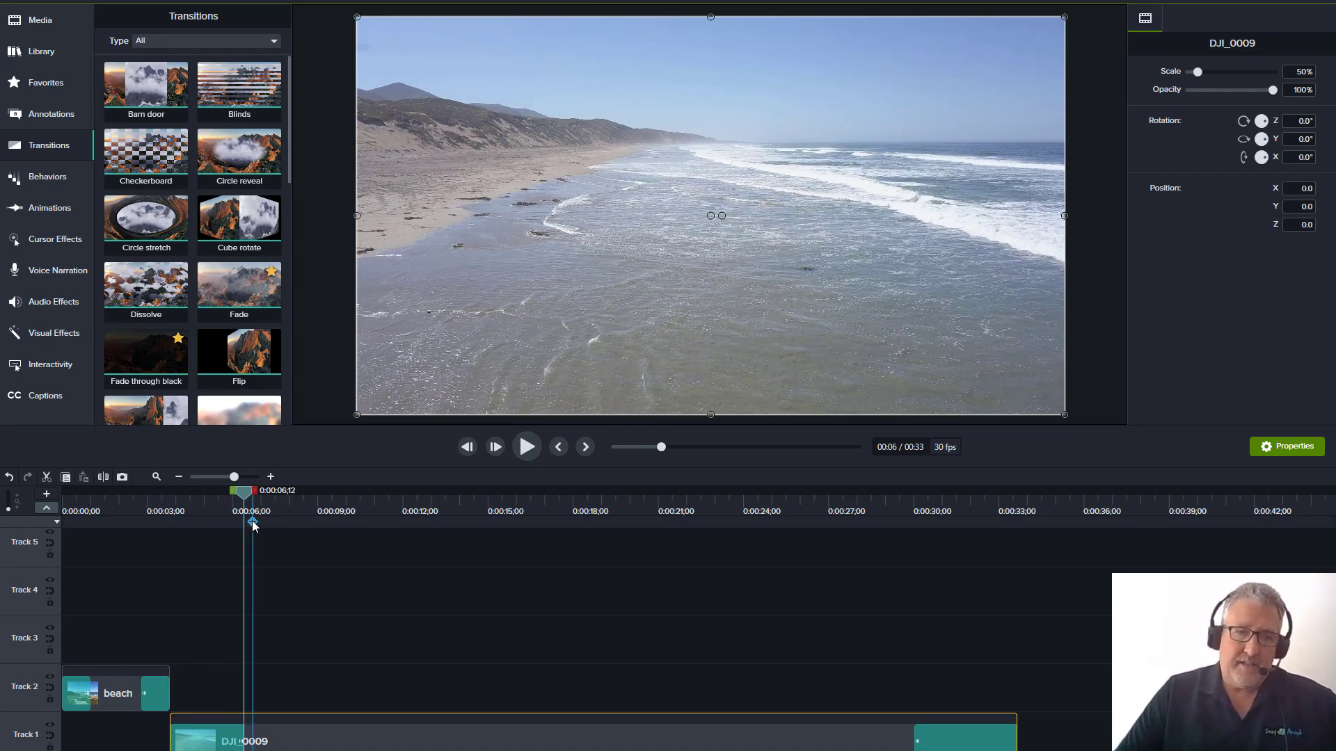
pyautogui.moveTo(243, 492); pyautogui.dragTo(111, 499)
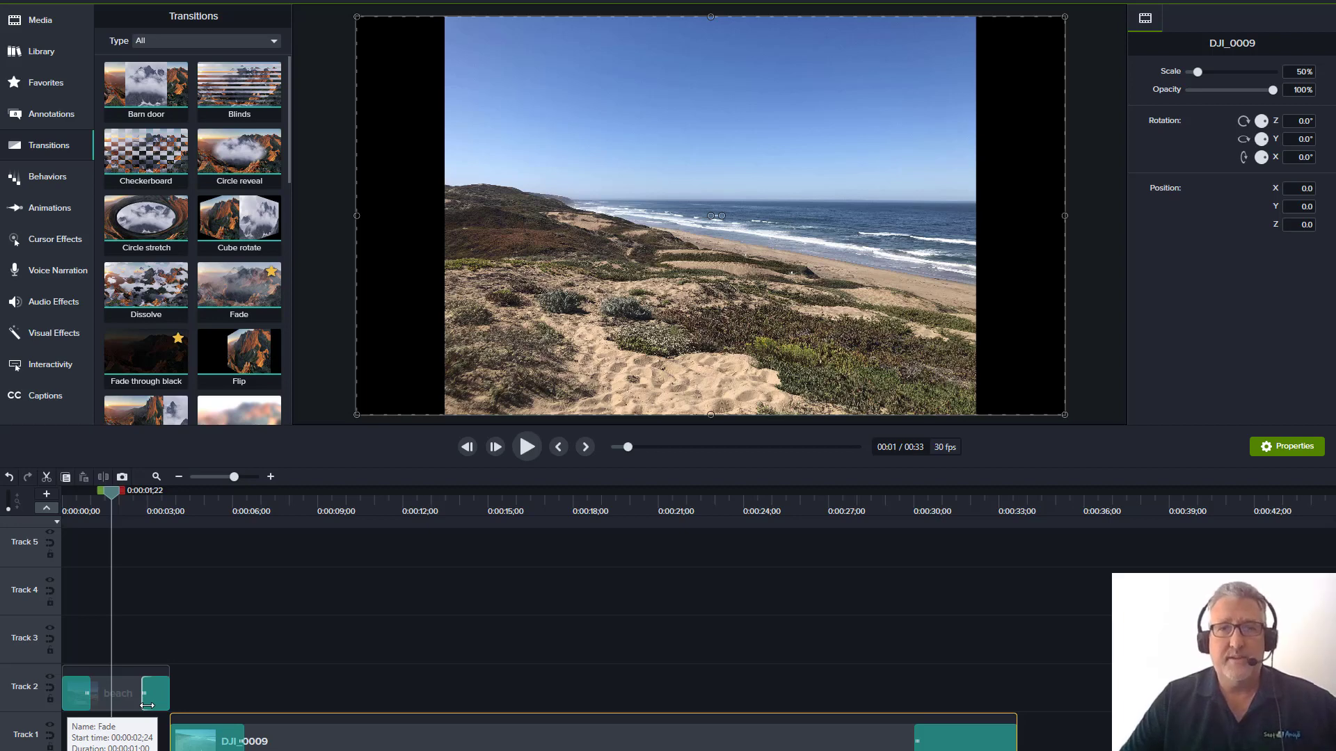
# - Review the annotation categories and add a plain text callout without a background to Track 3, starting at 0:00:01;00
pyautogui.click(49, 116)
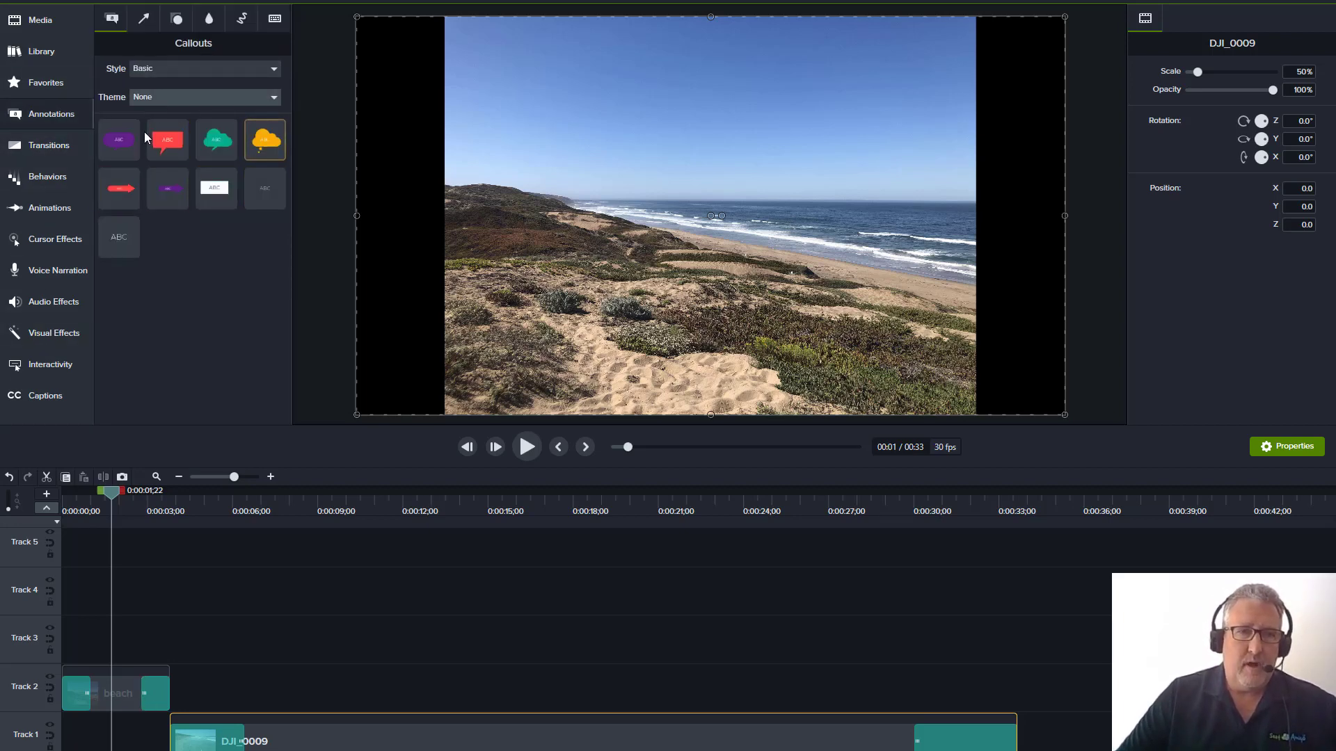
pyautogui.click(145, 18)
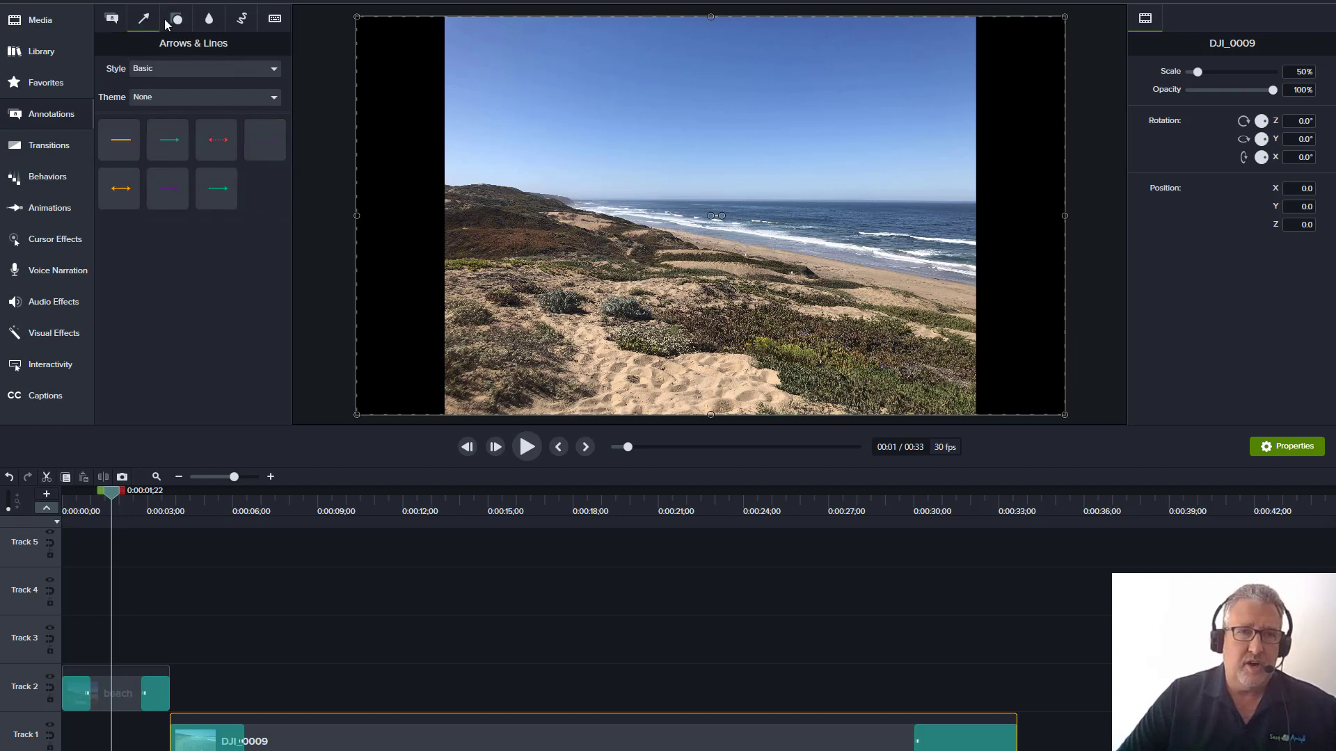
pyautogui.click(178, 20)
pyautogui.click(209, 20)
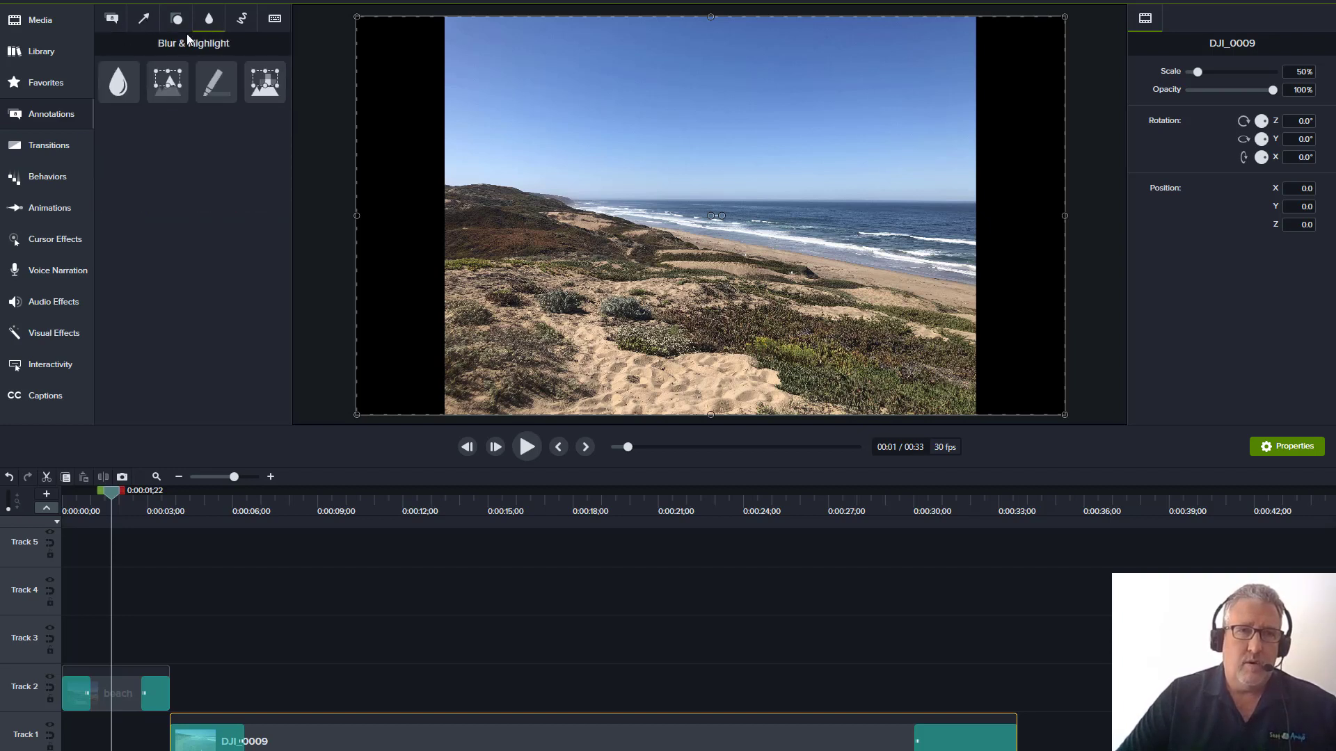
pyautogui.click(111, 21)
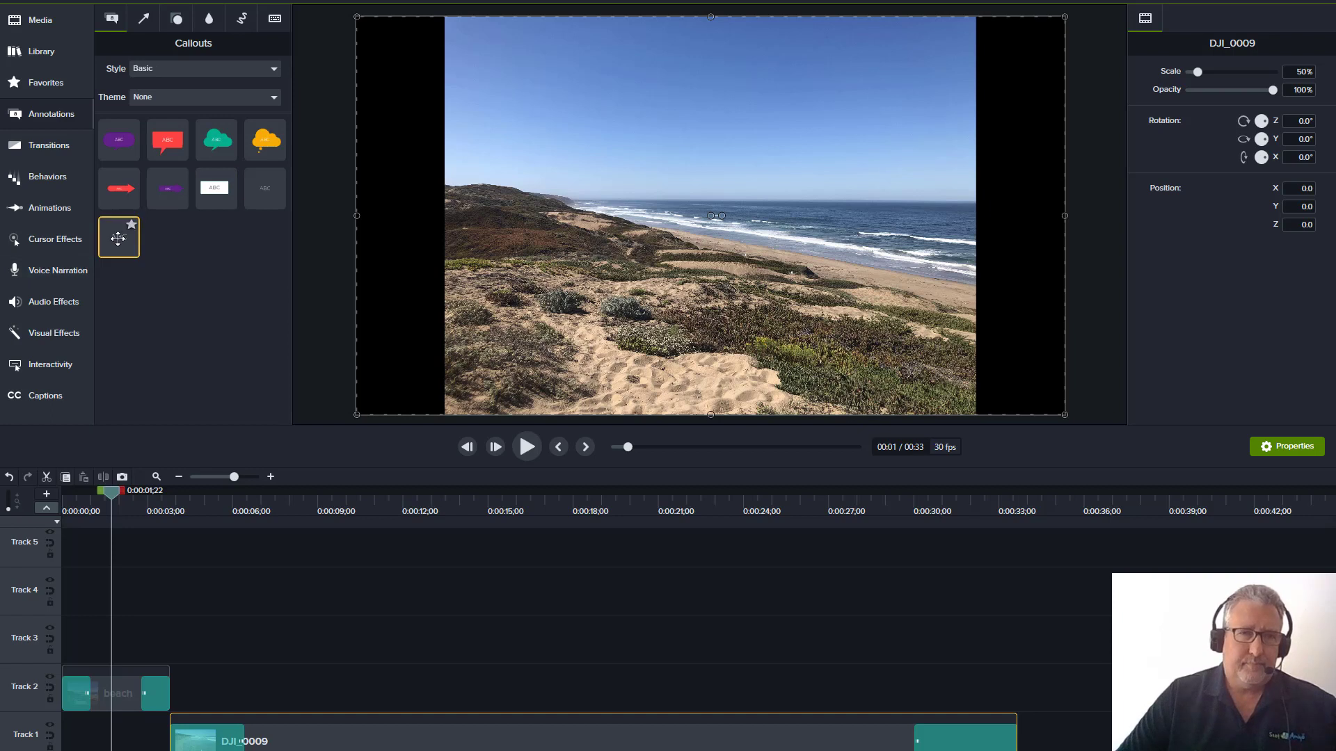
pyautogui.moveTo(119, 237); pyautogui.dragTo(88, 641)
pyautogui.click(399, 643)
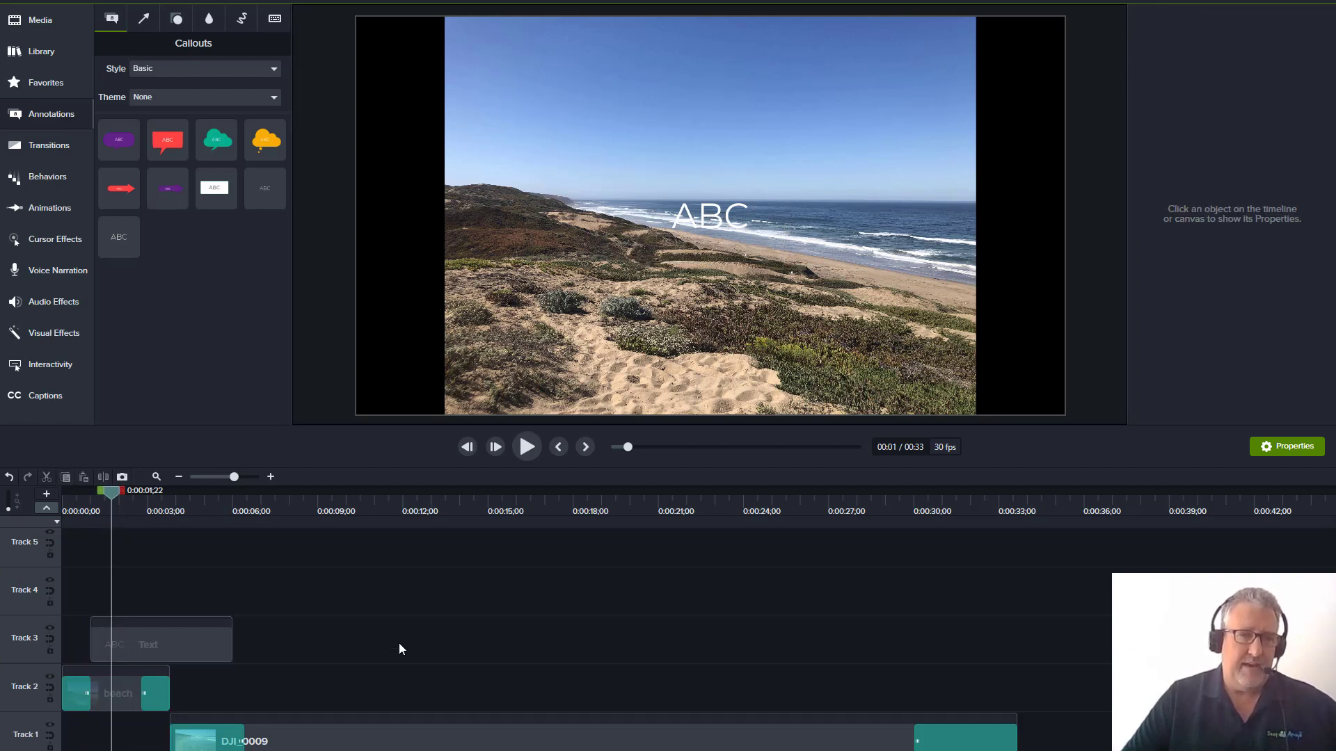
# - Replace the callout's placeholder text with "A Day at the Beach", using a lowercase "at"
pyautogui.click(116, 643)
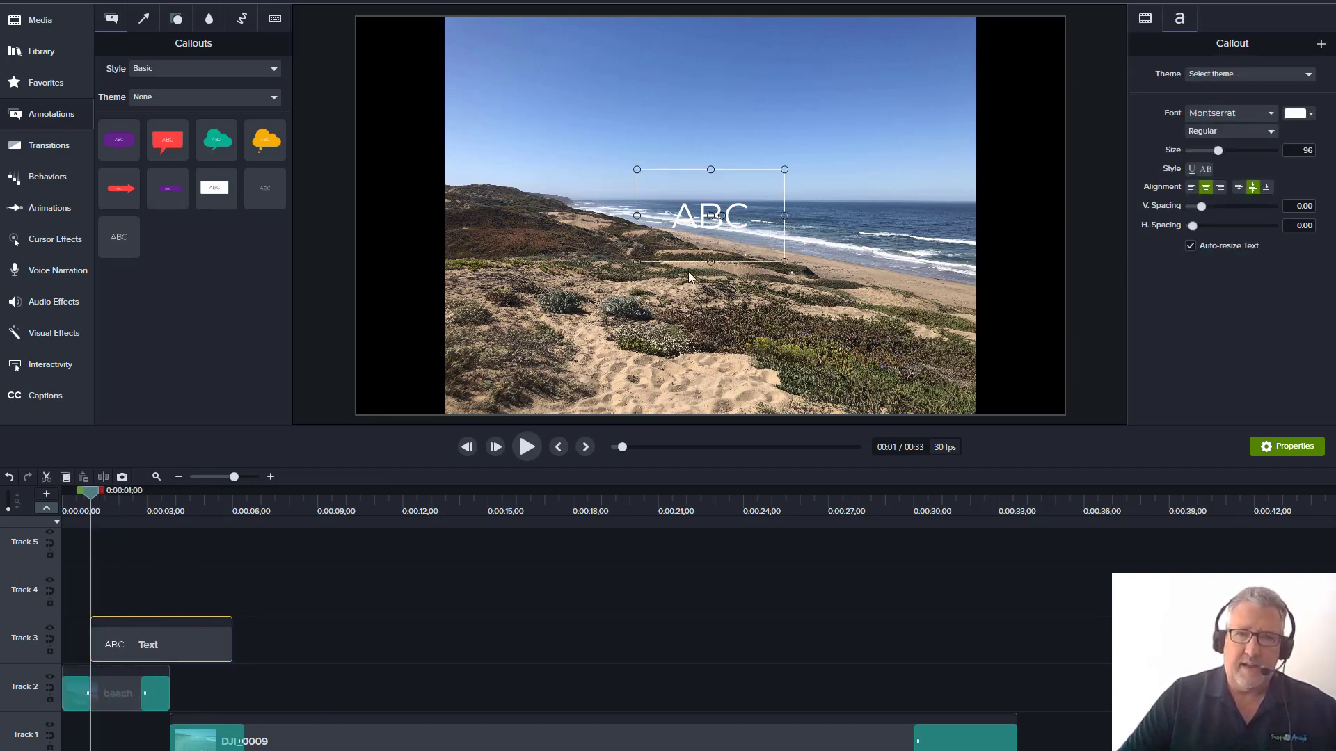
pyautogui.doubleClick(736, 221)
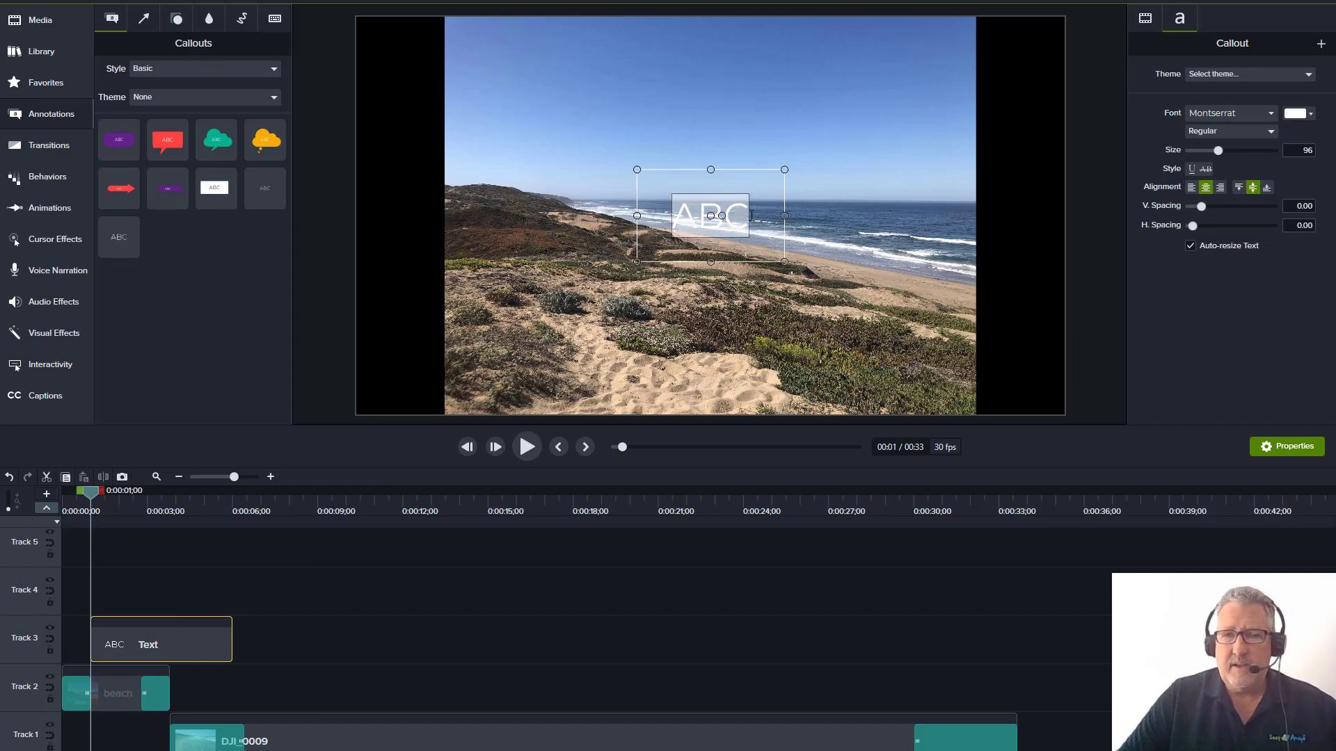
pyautogui.click(748, 217)
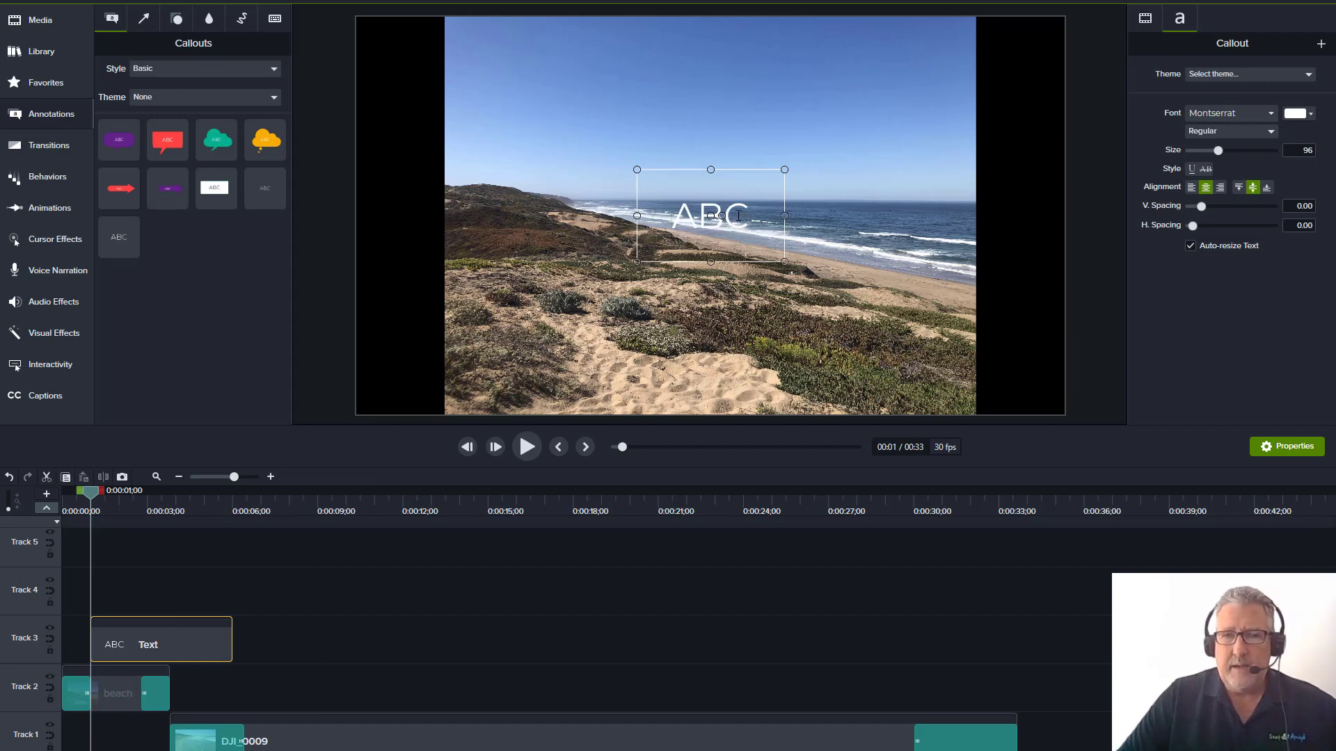
pyautogui.moveTo(738, 216); pyautogui.dragTo(672, 212)
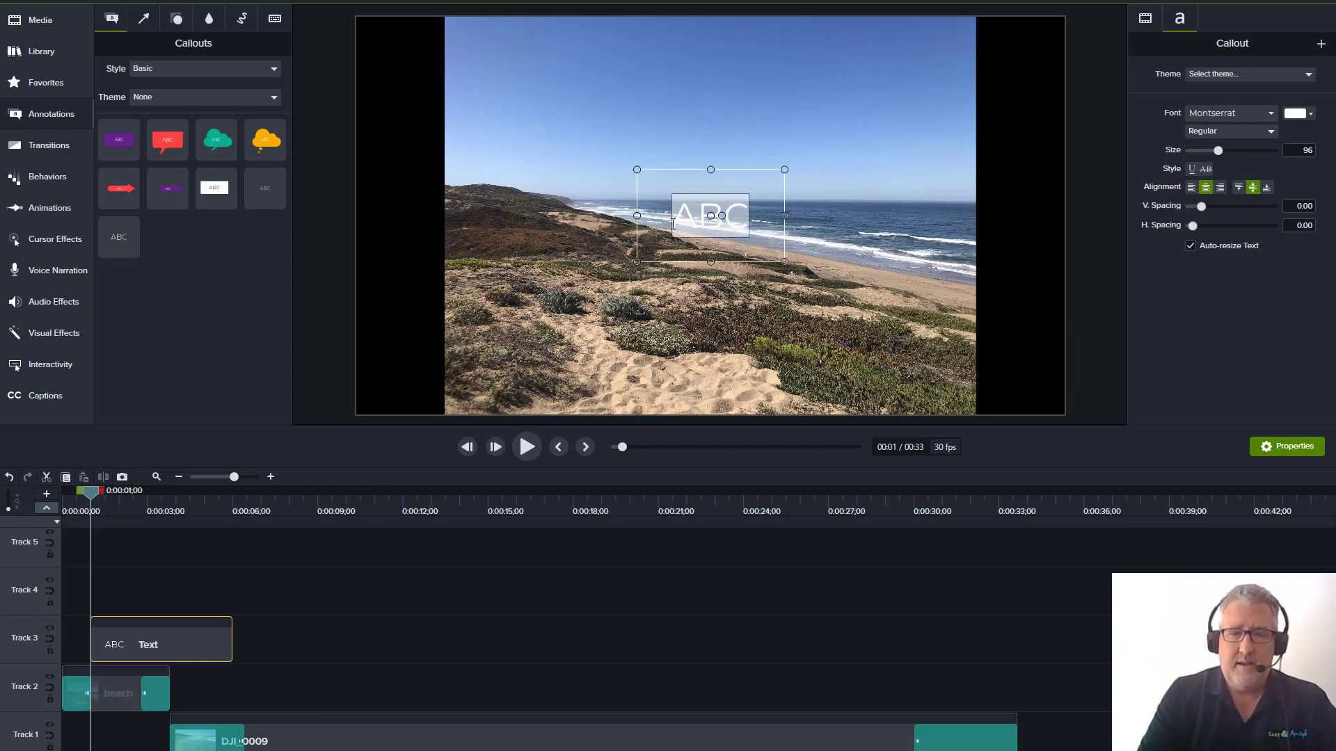
pyautogui.write('A Day A')
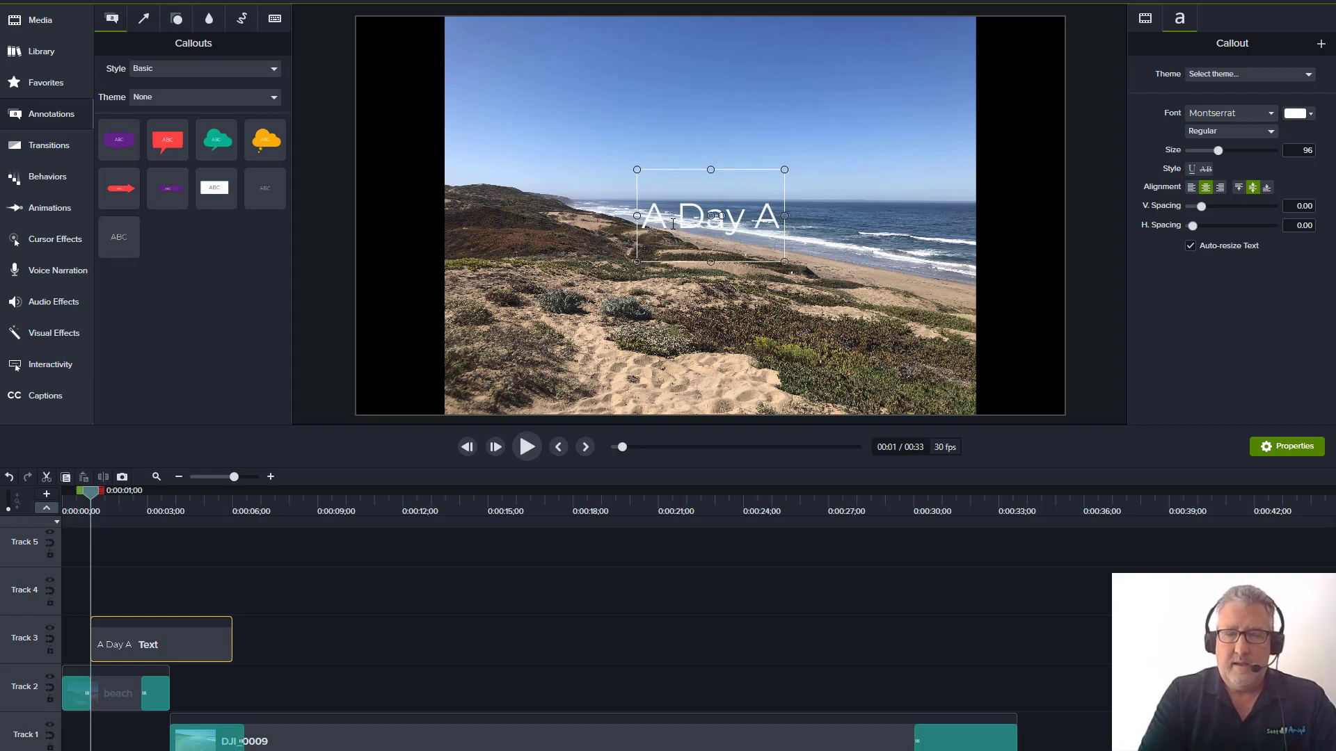
pyautogui.write('t the Beach')
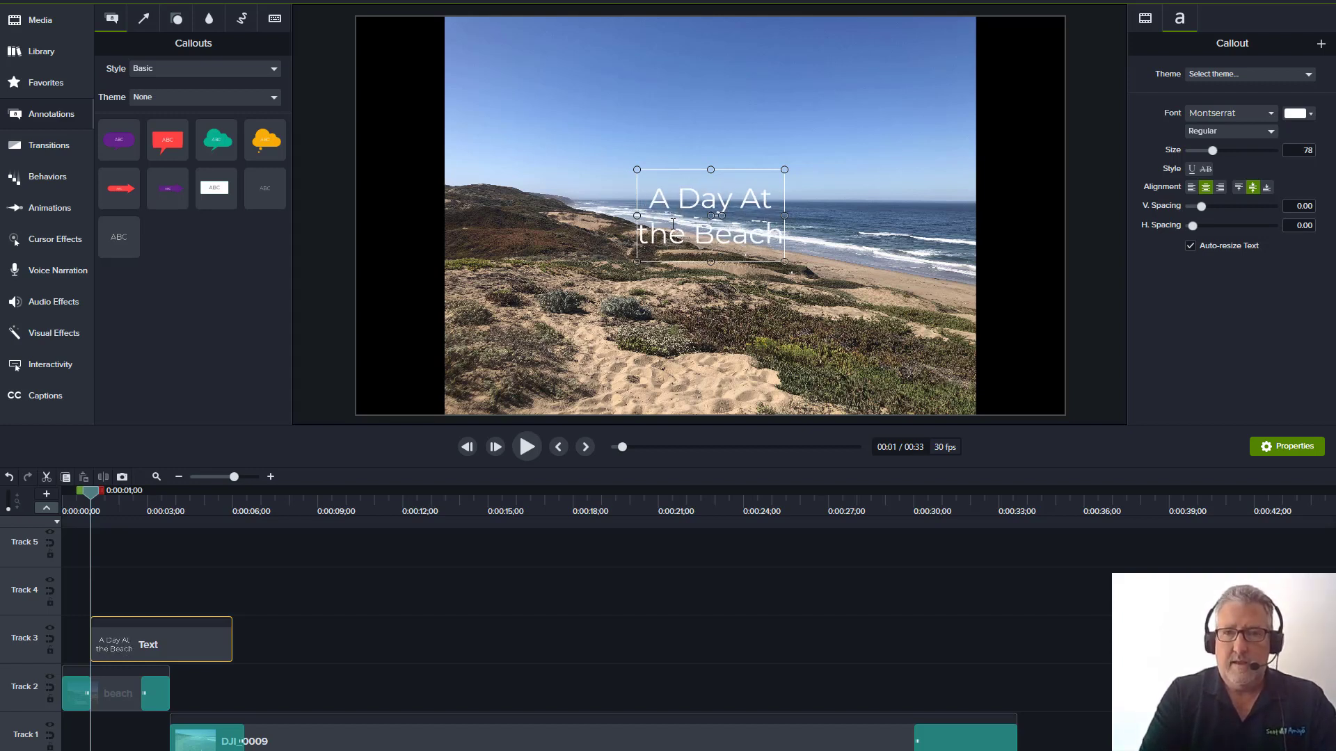
pyautogui.moveTo(740, 200); pyautogui.dragTo(762, 201)
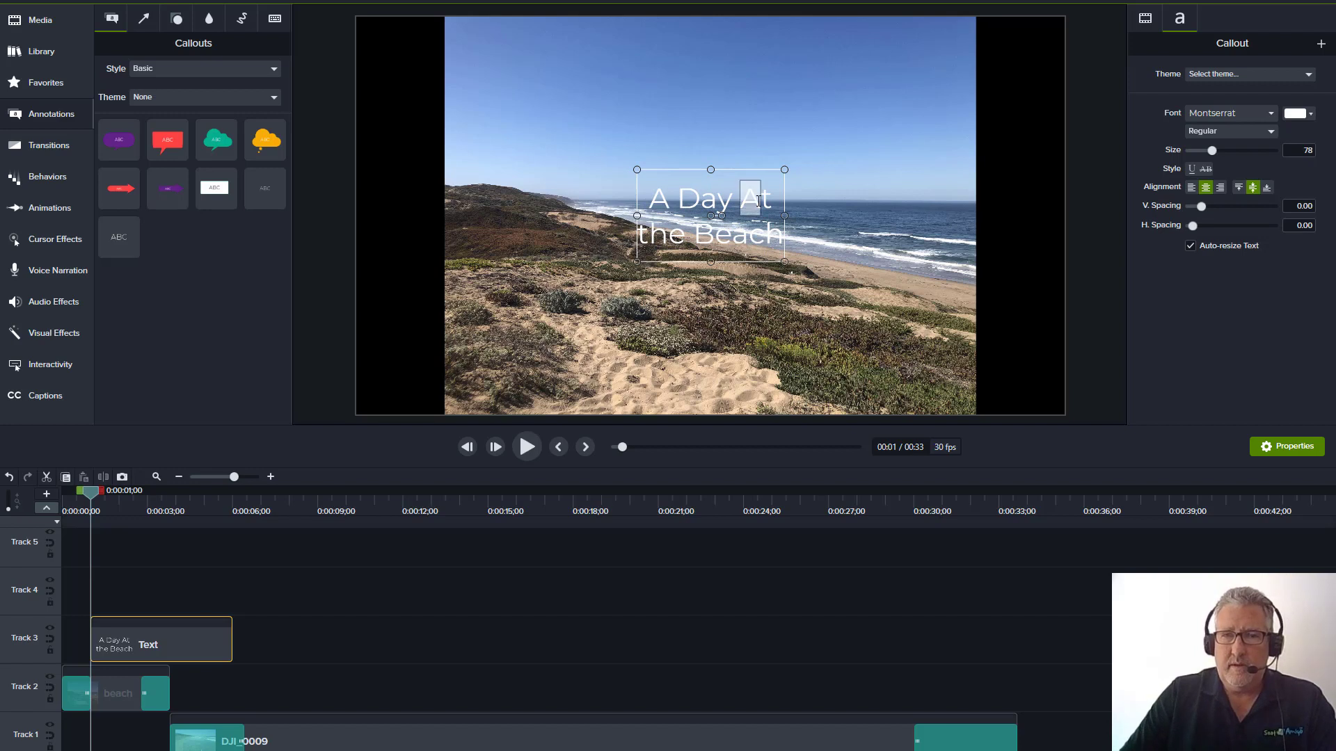
pyautogui.write('a')
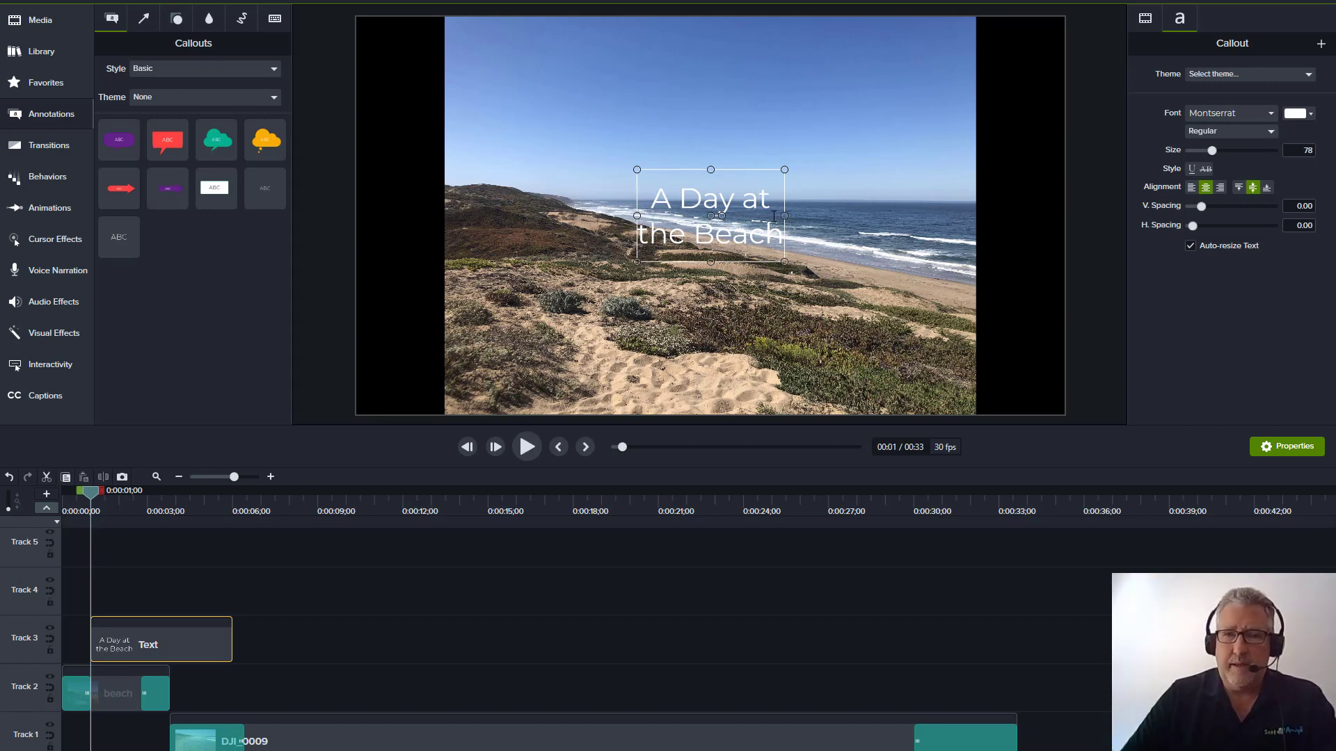
# - Widen the title box so its text fits on one line, reduce its height, and move it up into the sky area
pyautogui.moveTo(784, 216); pyautogui.dragTo(962, 216)
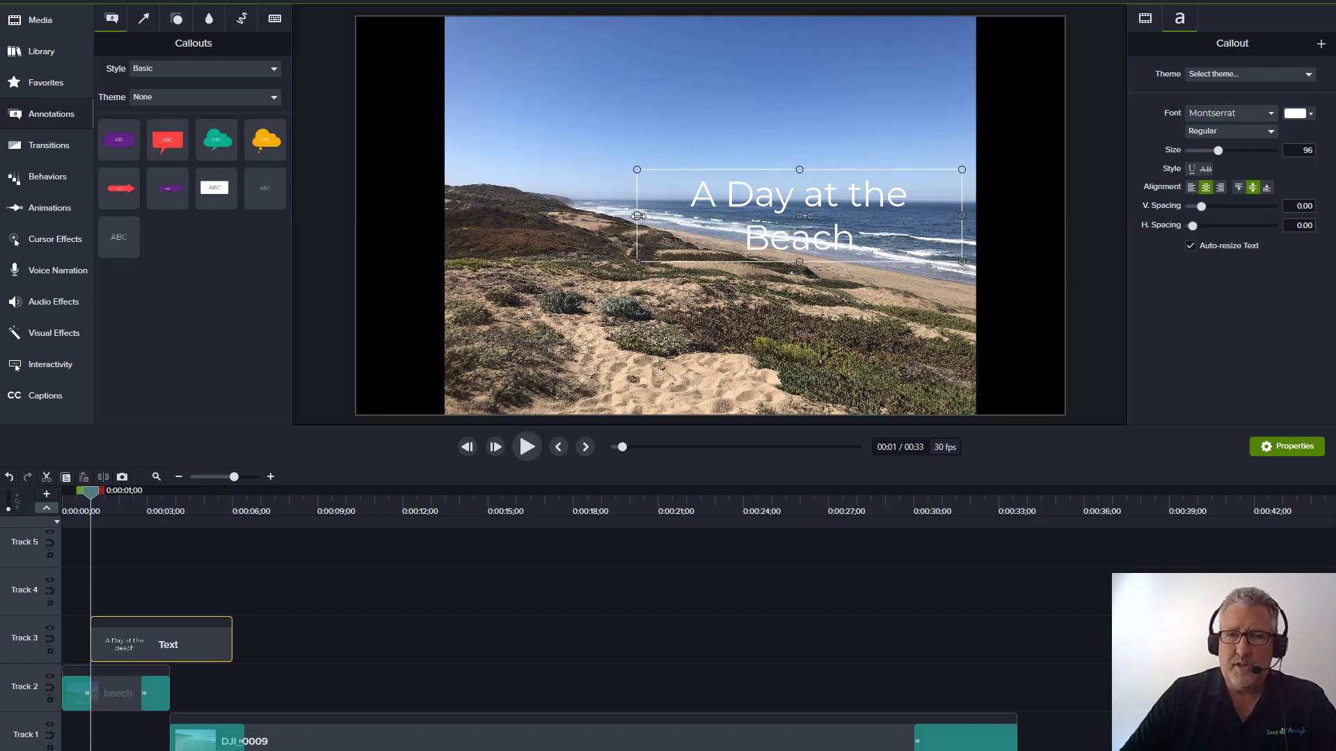
pyautogui.moveTo(638, 216); pyautogui.dragTo(604, 216)
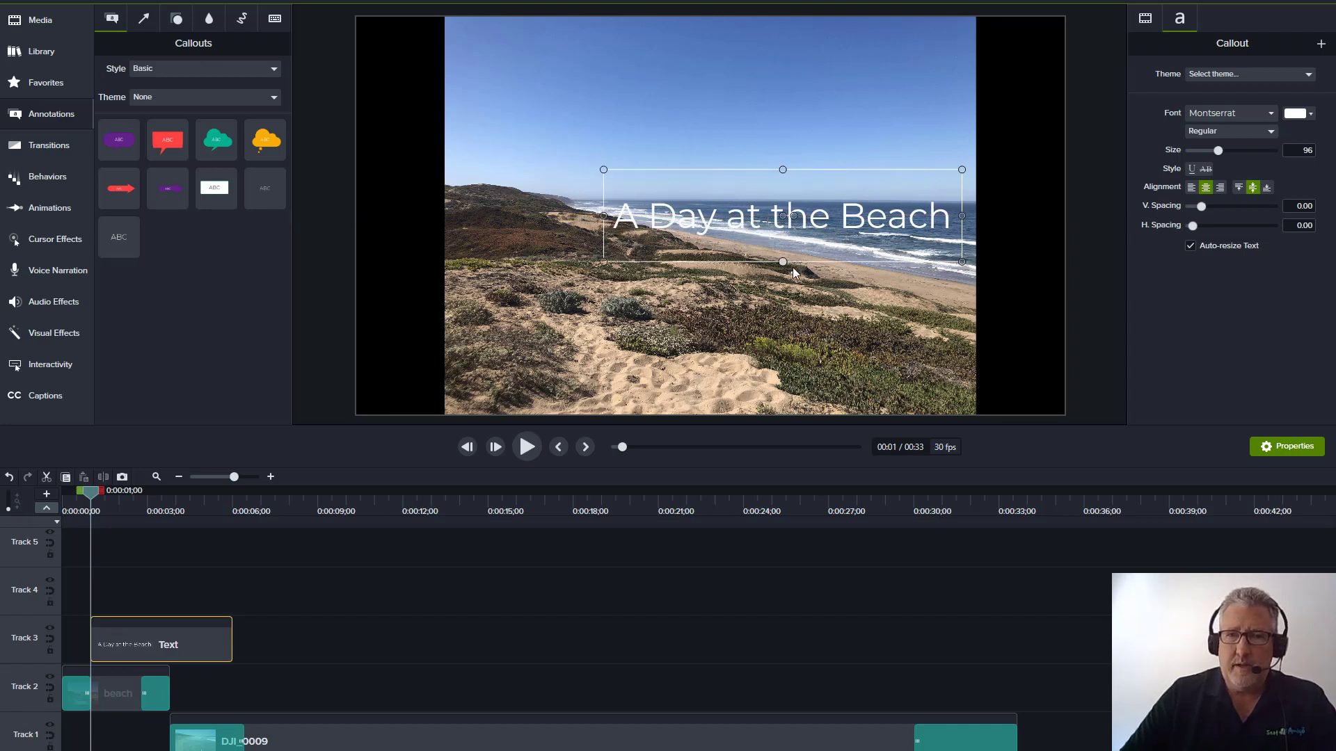
pyautogui.moveTo(783, 261); pyautogui.dragTo(783, 238)
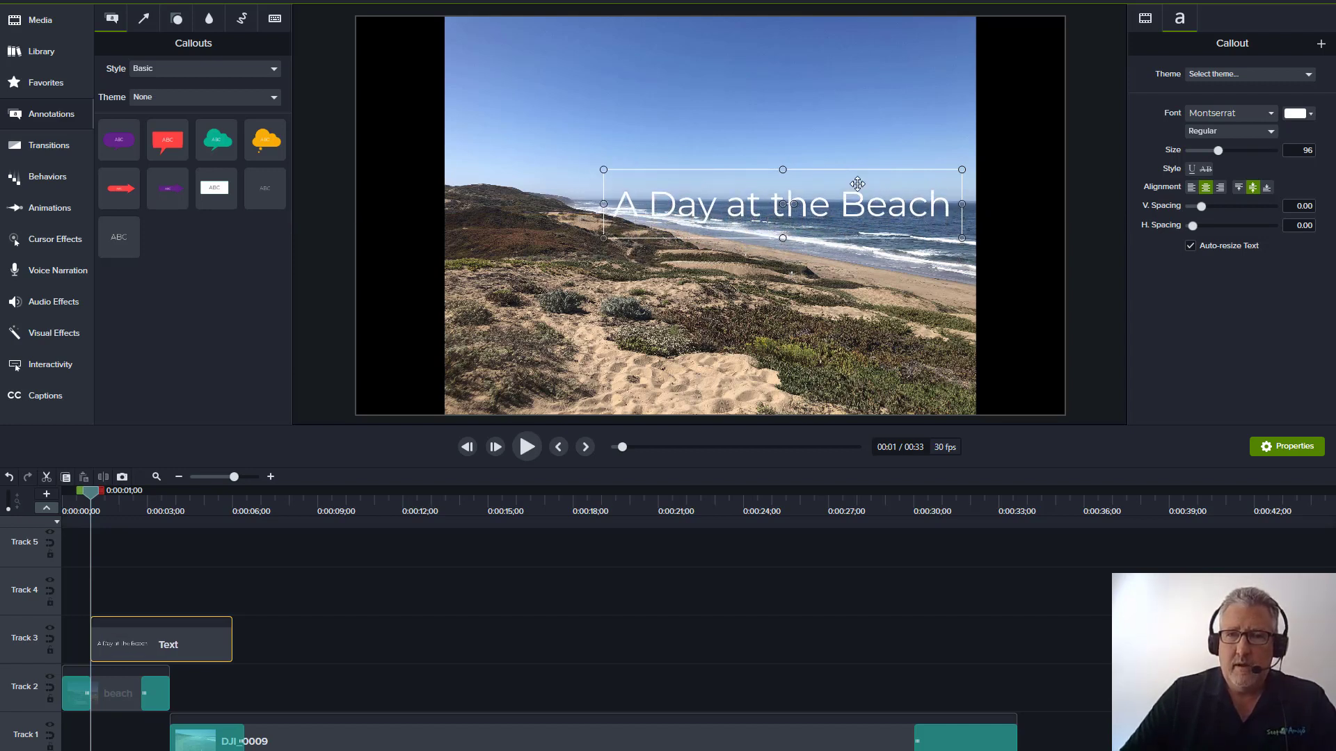
pyautogui.moveTo(857, 184); pyautogui.dragTo(858, 42)
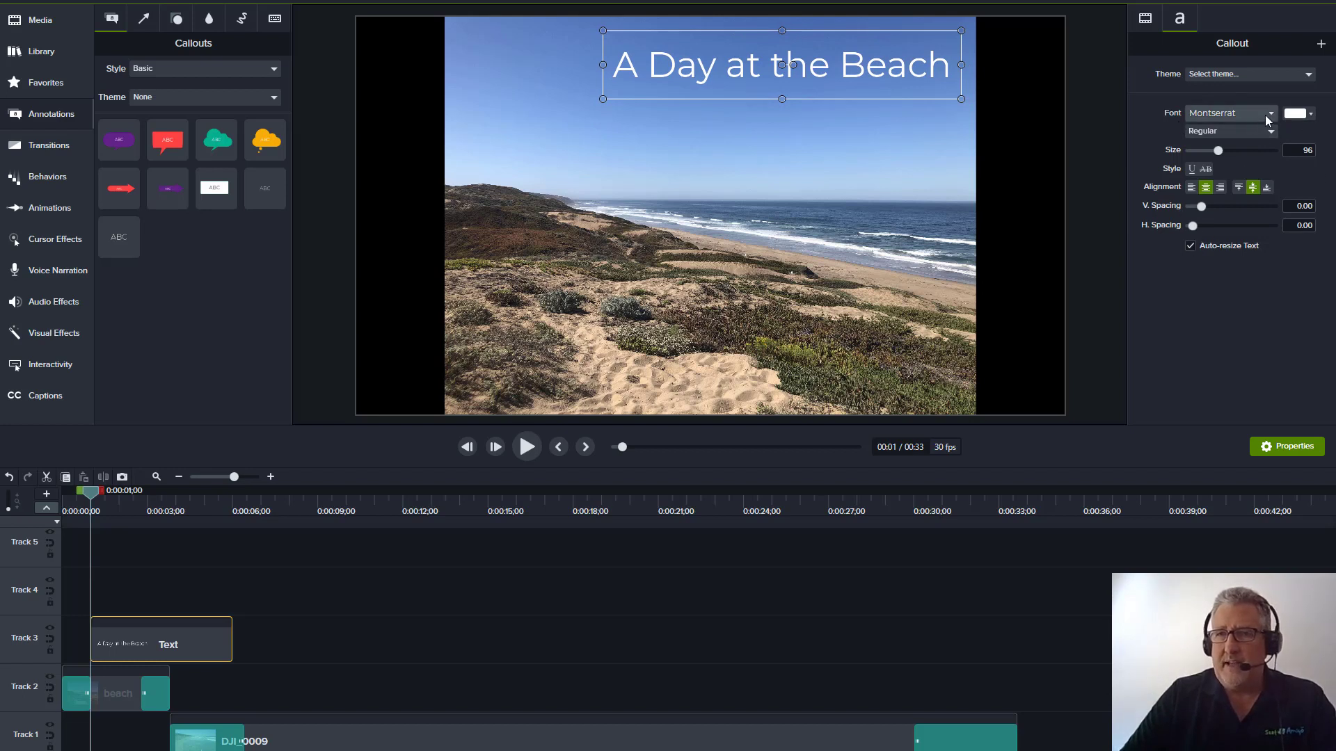
# - Try Bahnschrift on the title text, and settle on Arial with the Bold Italic style
pyautogui.click(1271, 115)
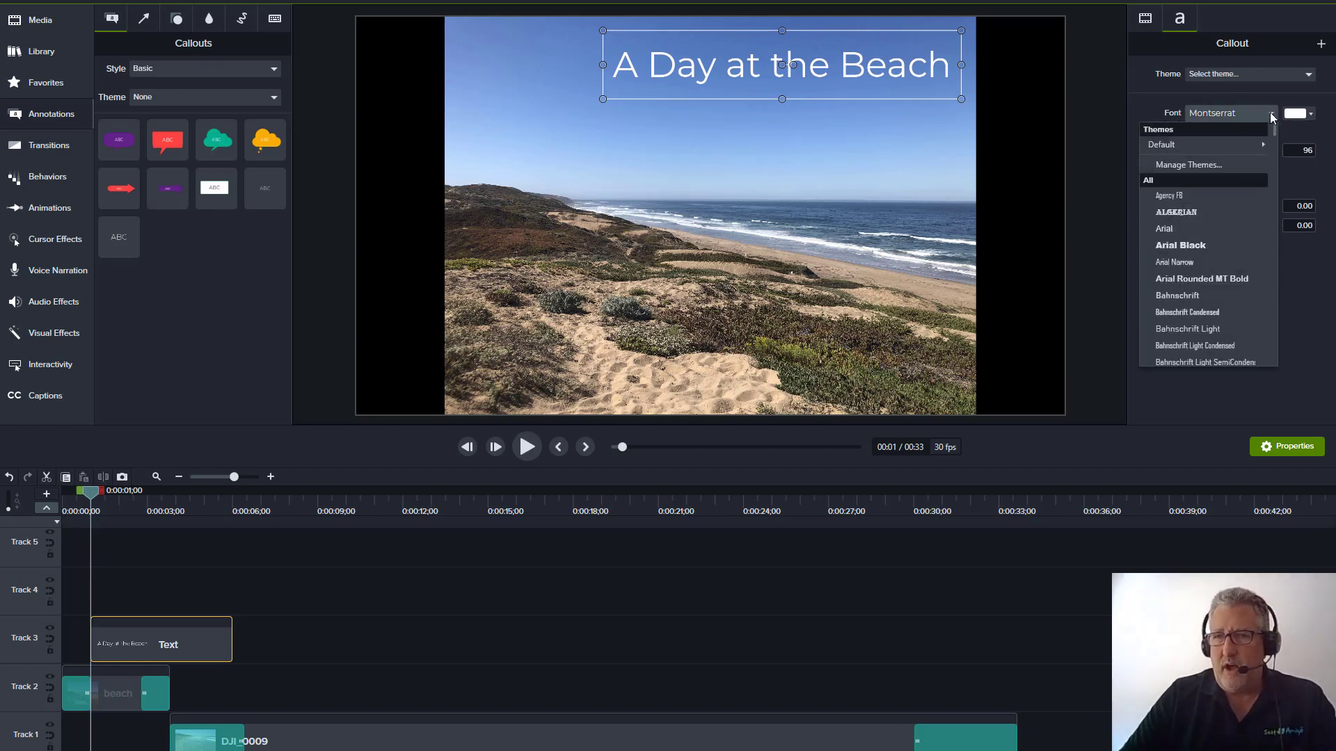
pyautogui.click(1205, 296)
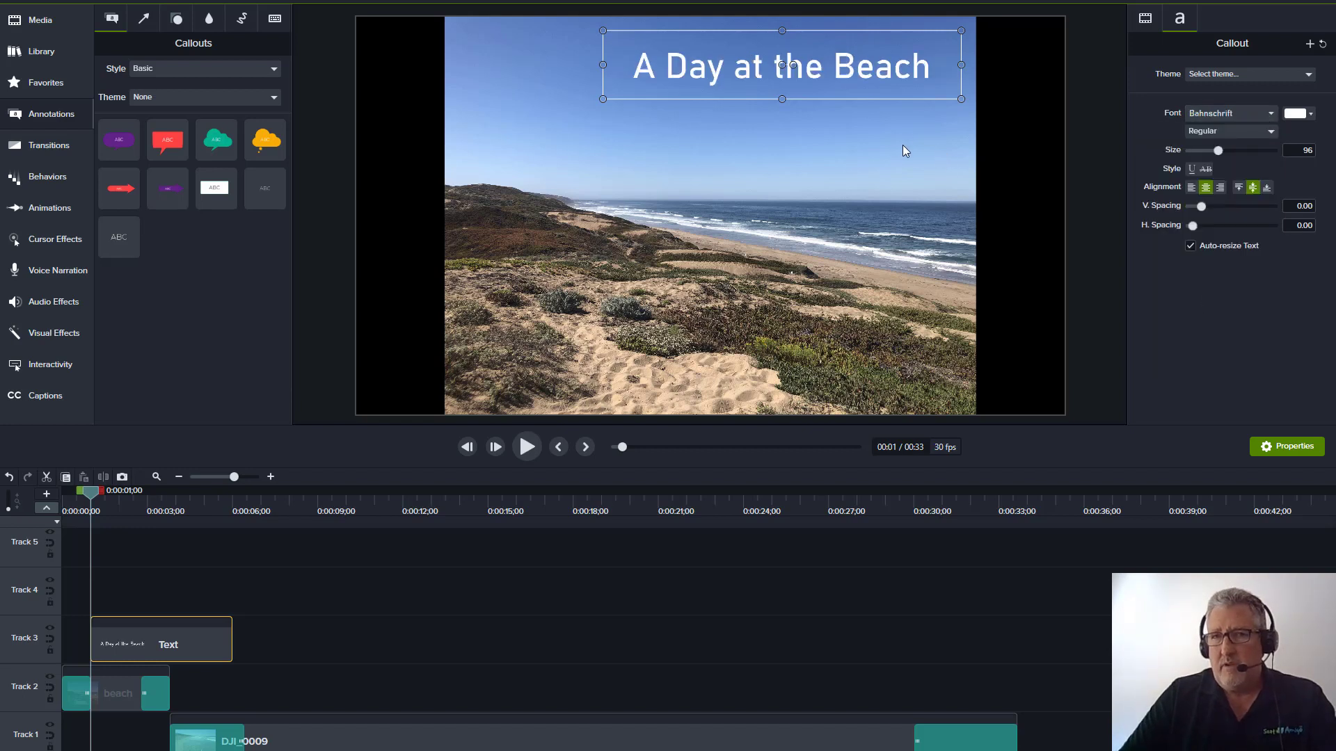
pyautogui.click(1267, 114)
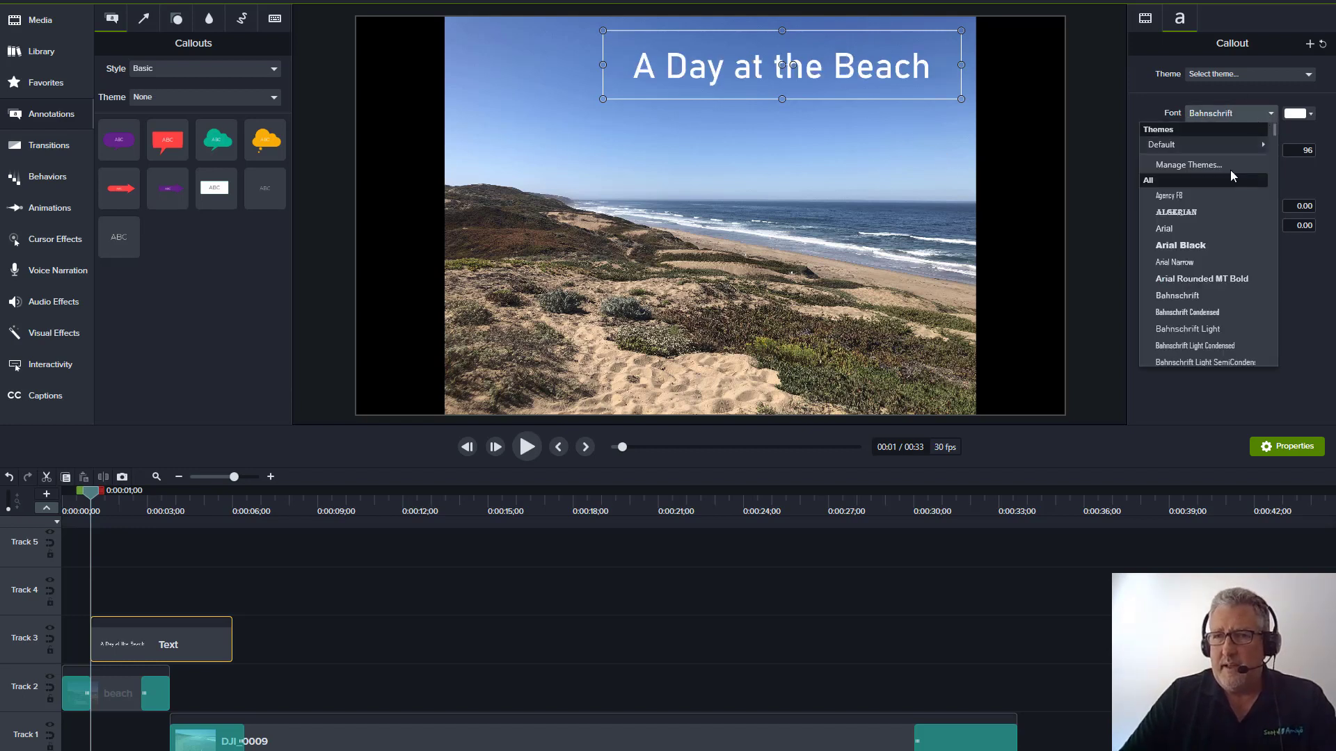
pyautogui.click(1211, 228)
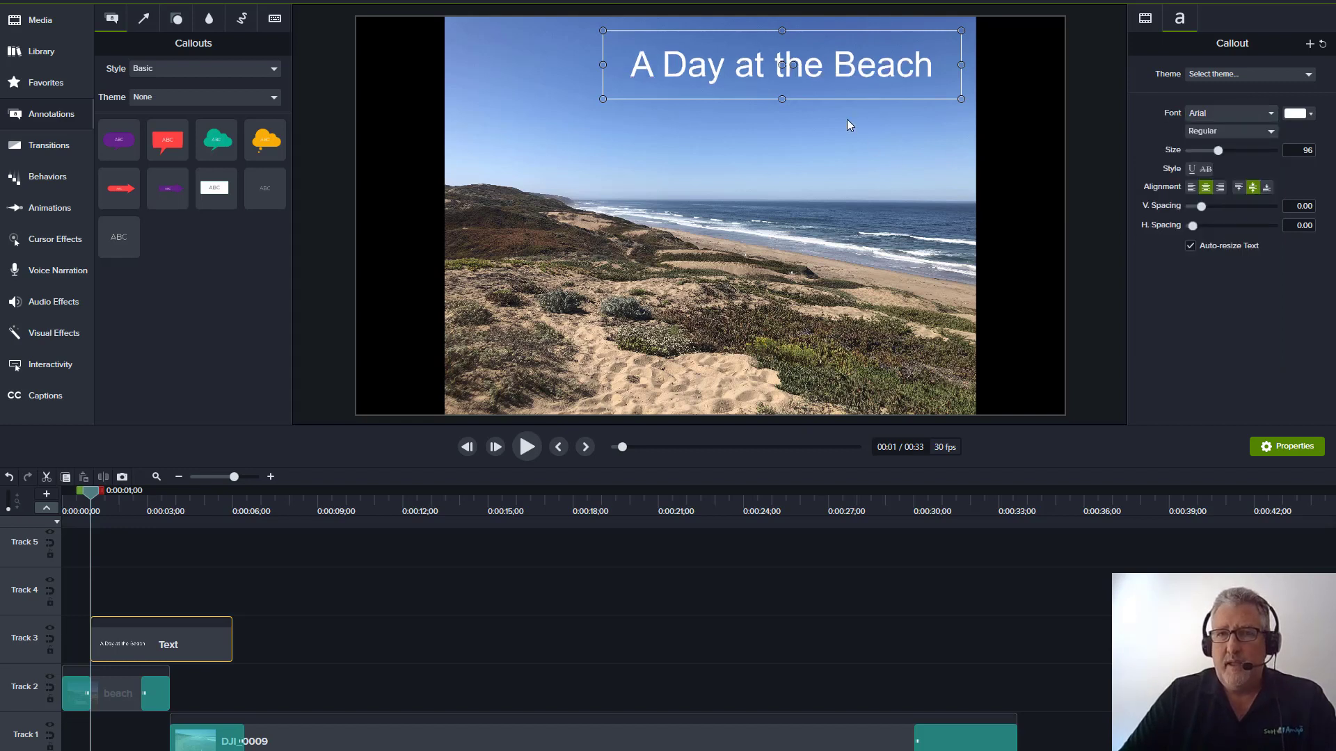
pyautogui.click(1265, 132)
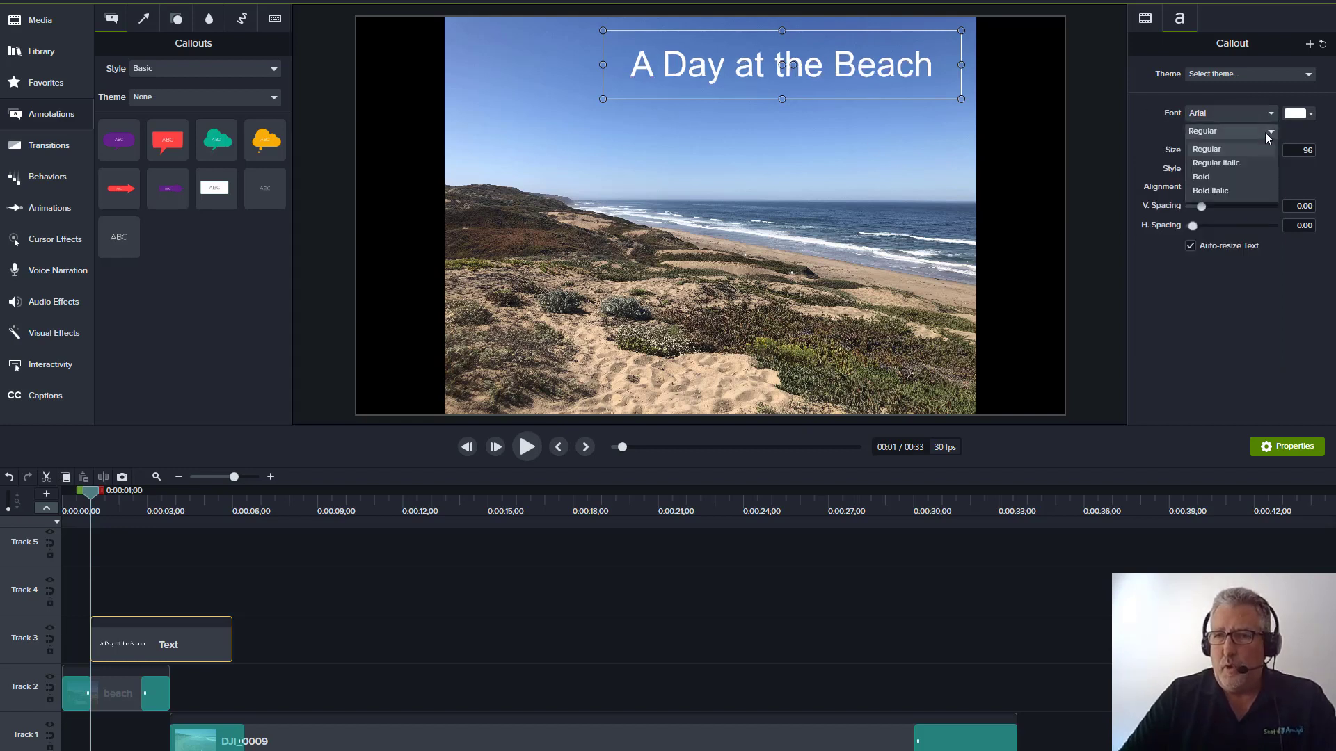
pyautogui.click(1241, 190)
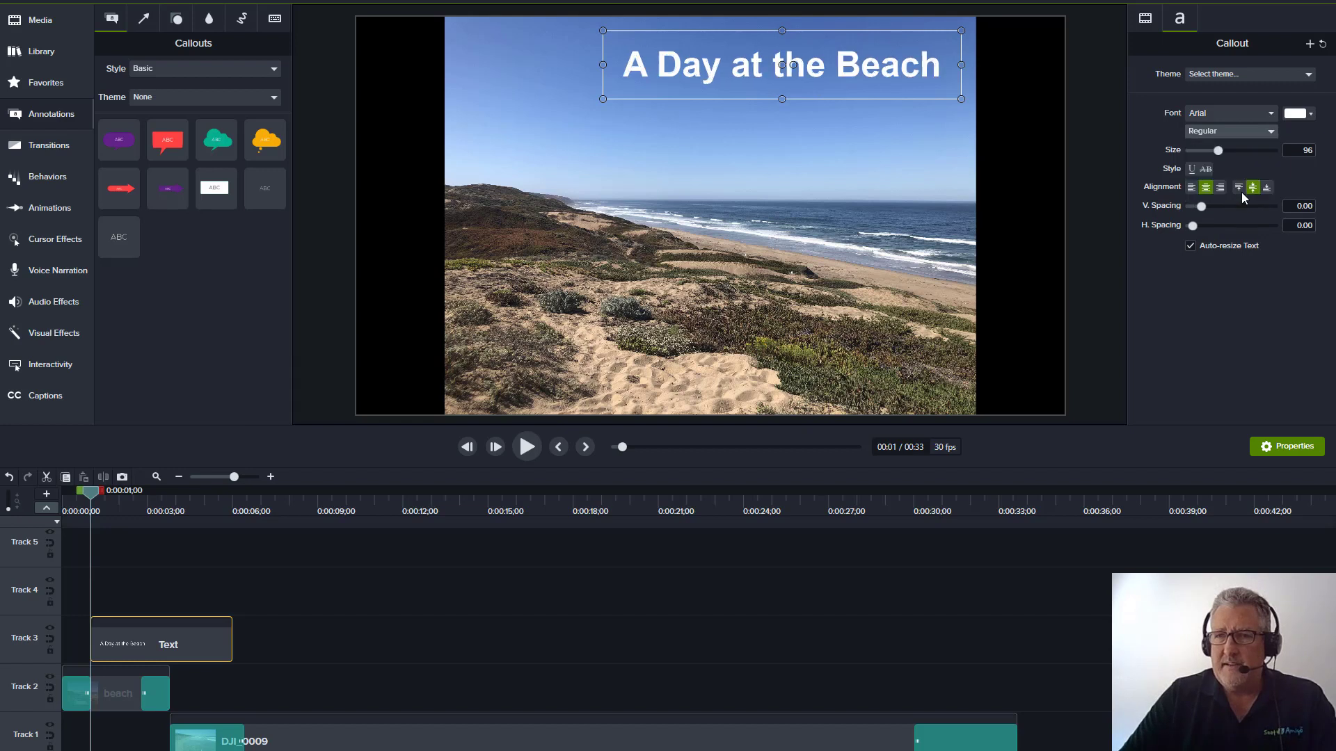
# - Try shrinking the beach image to 1% scale, and undo the scale change
pyautogui.click(942, 327)
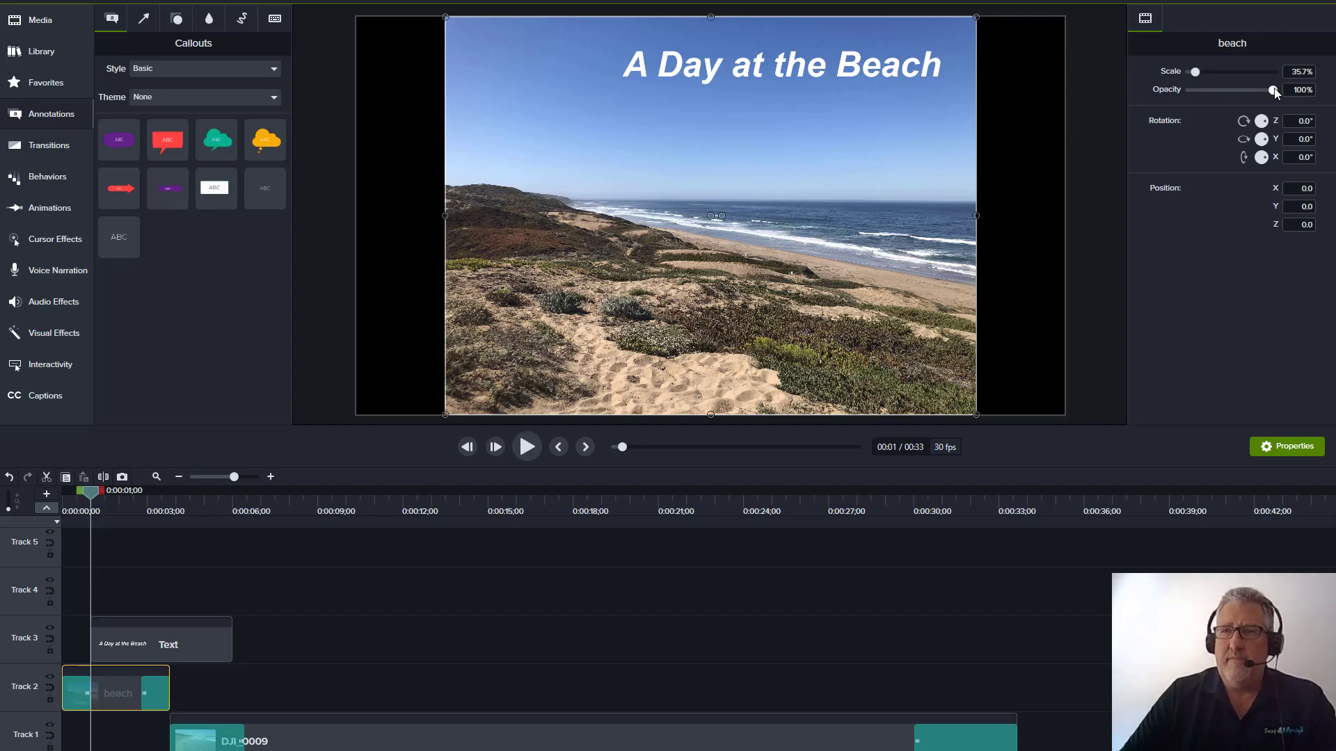
pyautogui.moveTo(1275, 93); pyautogui.dragTo(1322, 92)
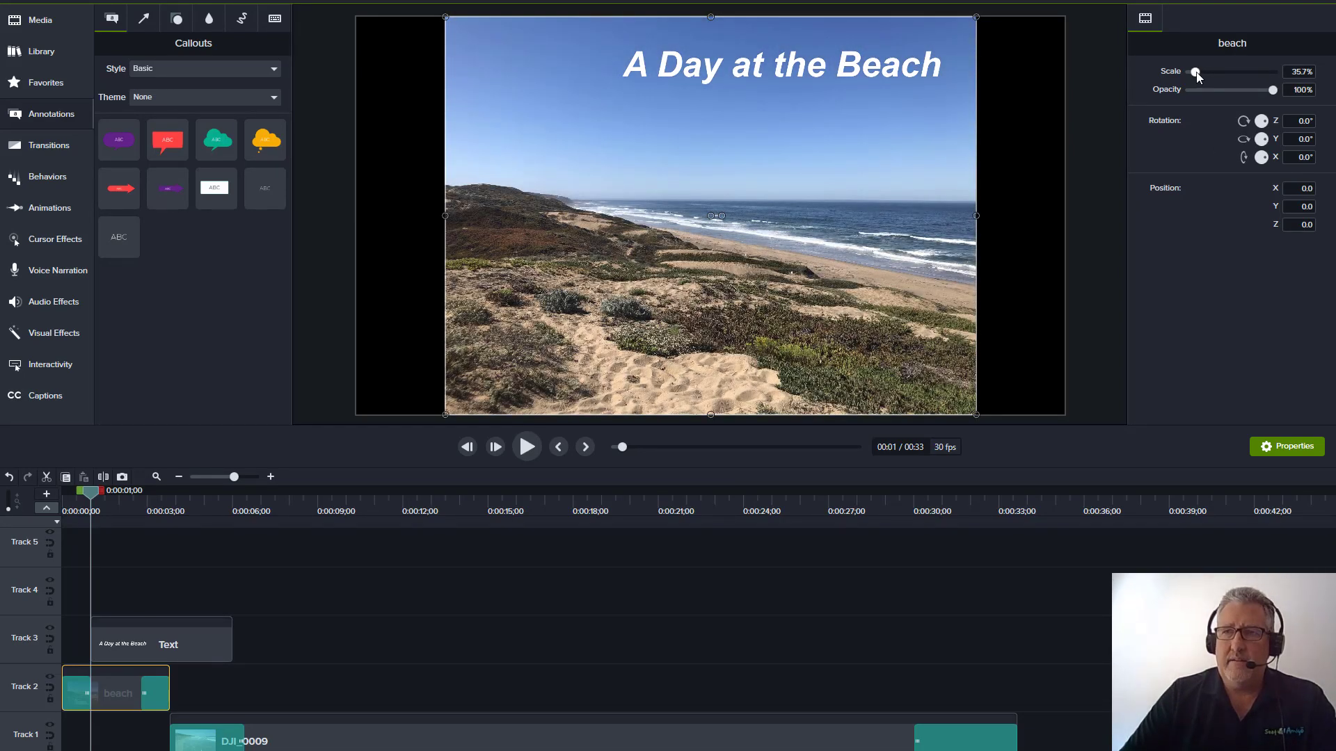
pyautogui.moveTo(1197, 72)
pyautogui.mouseDown()
pyautogui.moveTo(1212, 72)
pyautogui.moveTo(1181, 75)
pyautogui.mouseUp()
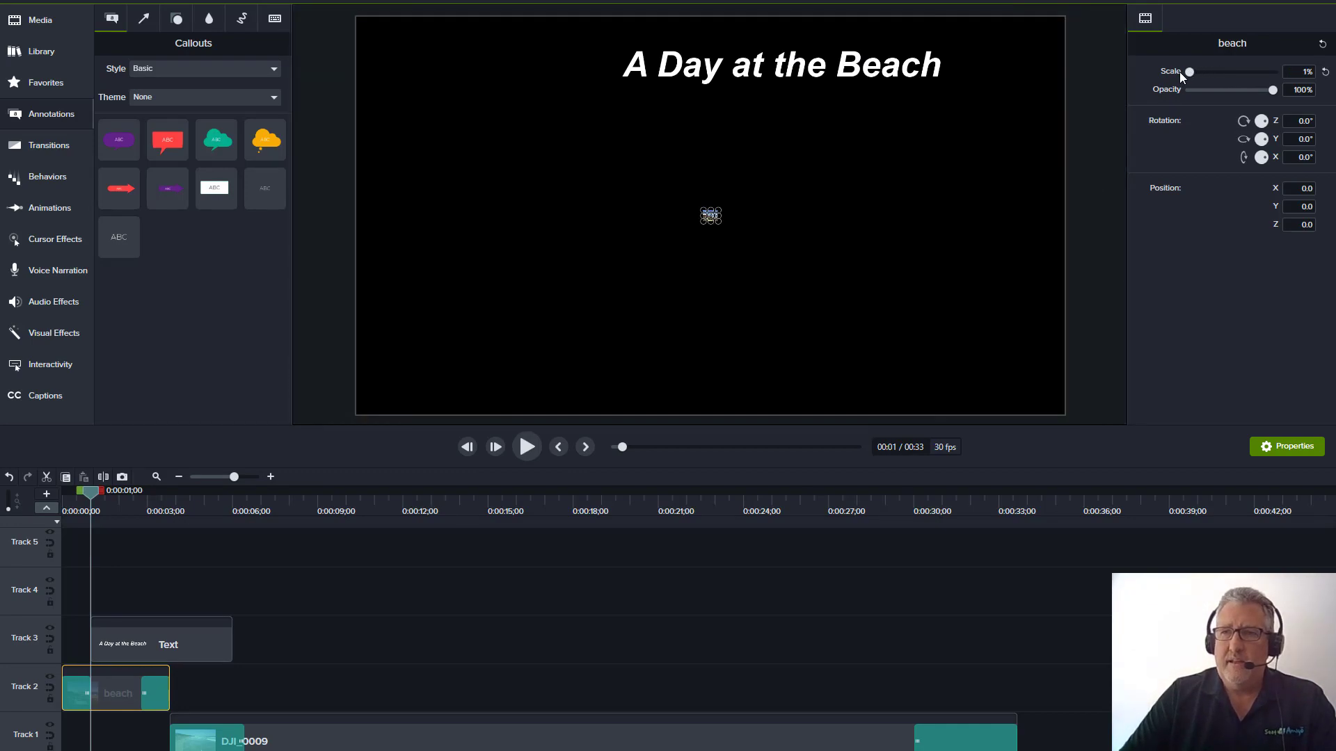
pyautogui.click(1302, 72)
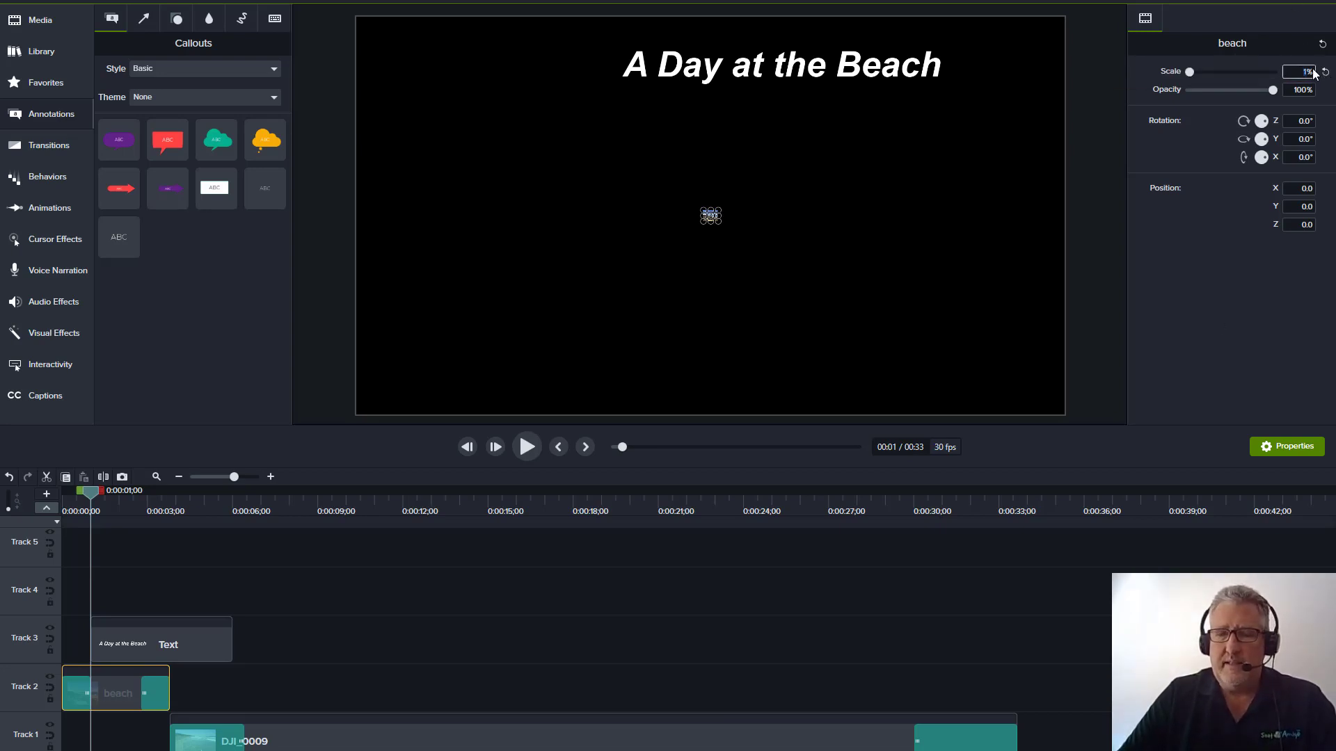
pyautogui.write('0')
pyautogui.click(1250, 264)
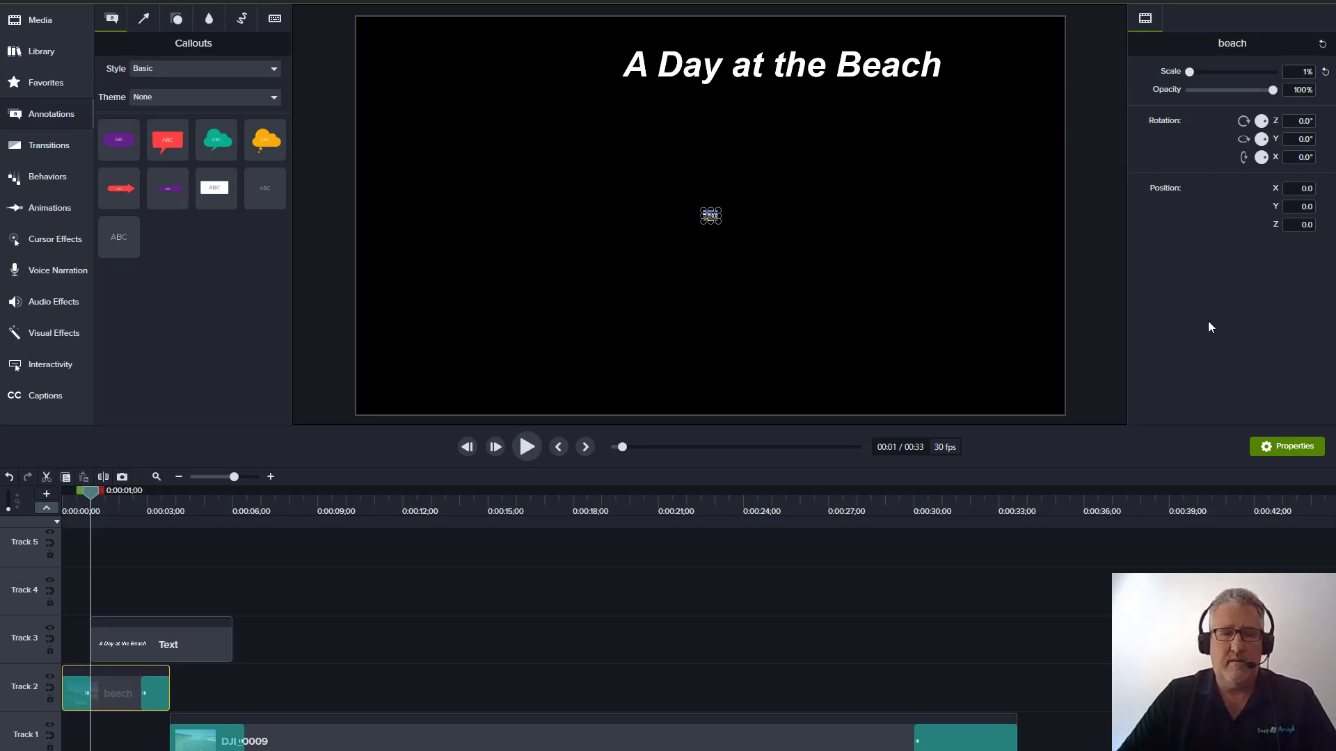
pyautogui.hotkey('ctrl', 'z')
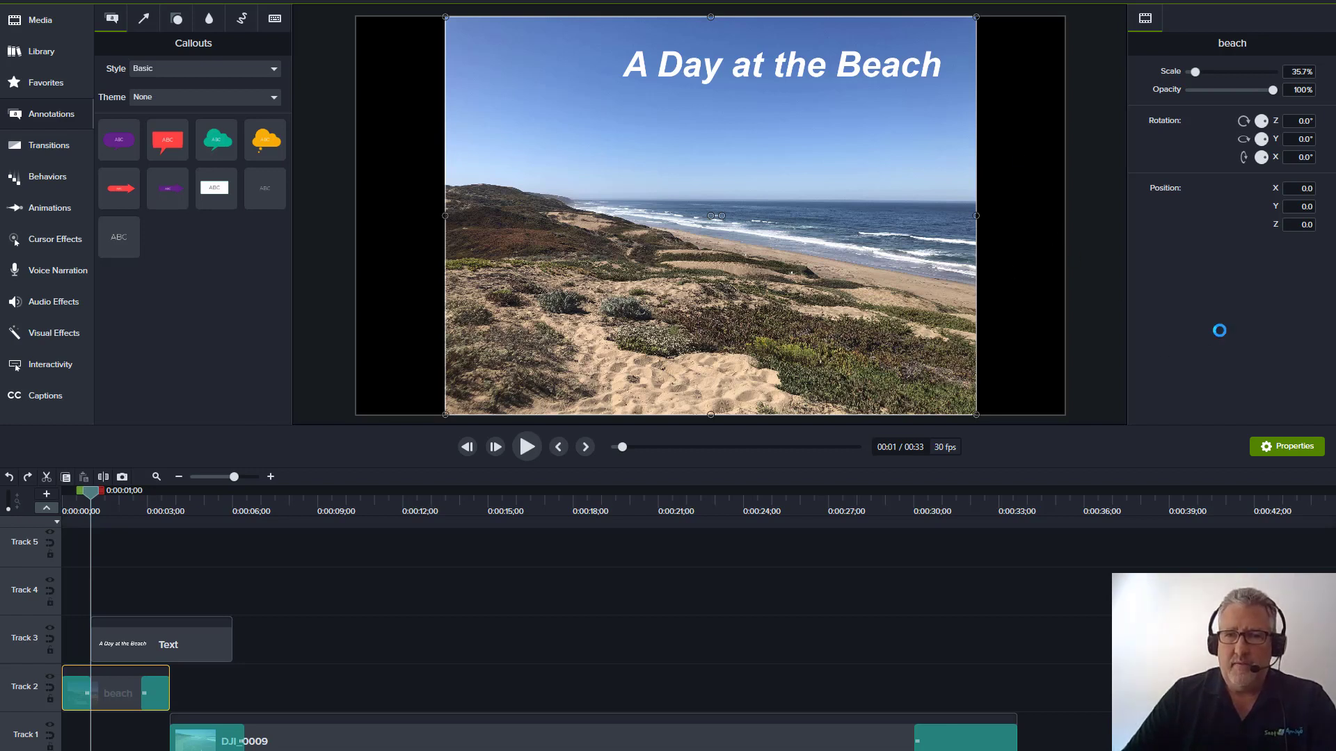
# - Stretch the beach image on both sides until it fills the full canvas width, covering the black side bars
pyautogui.click(136, 644)
pyautogui.click(126, 686)
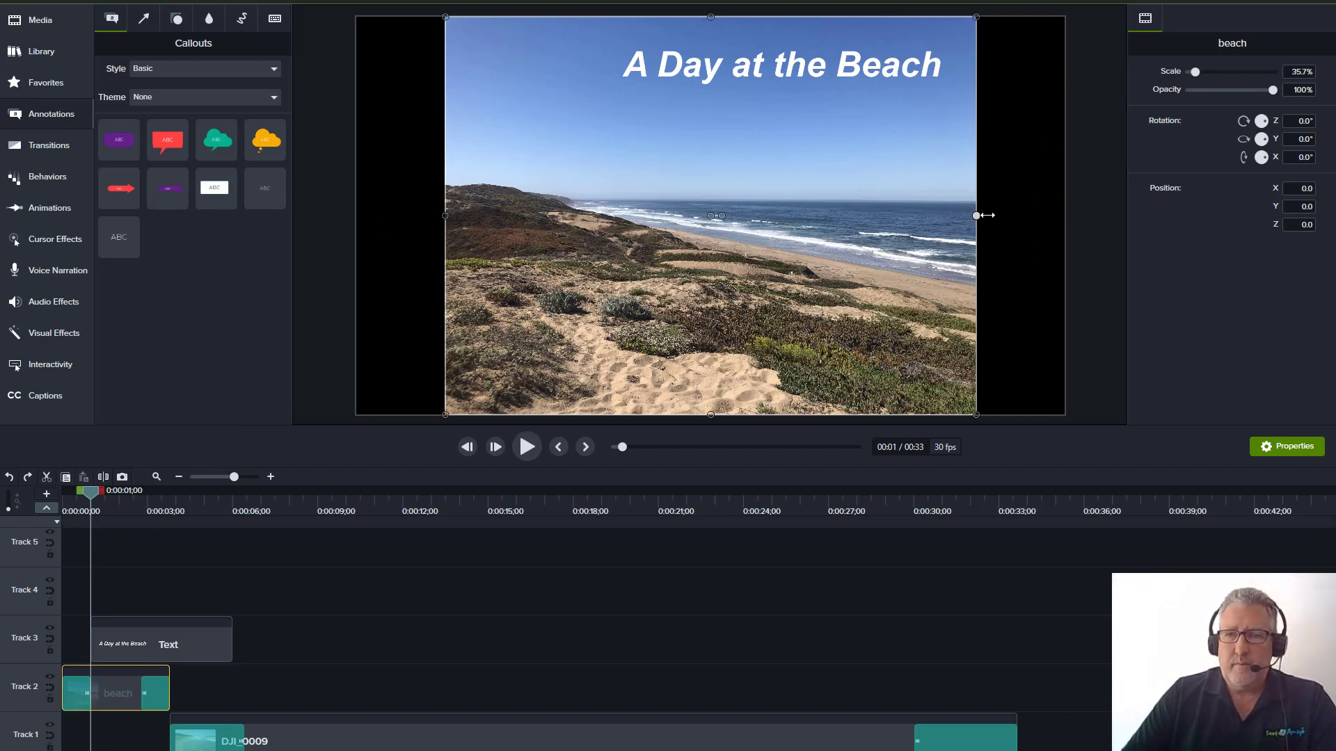
pyautogui.moveTo(976, 216); pyautogui.dragTo(1064, 216)
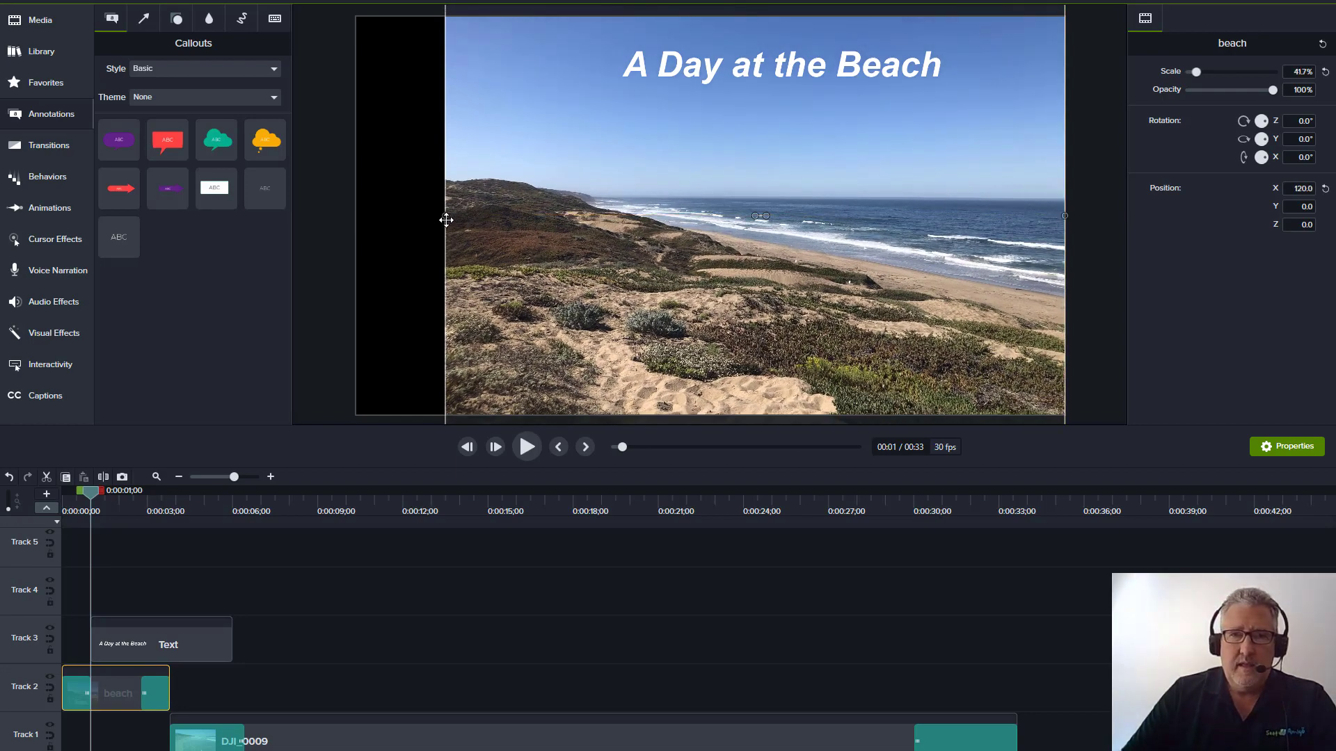
pyautogui.moveTo(444, 216); pyautogui.dragTo(356, 216)
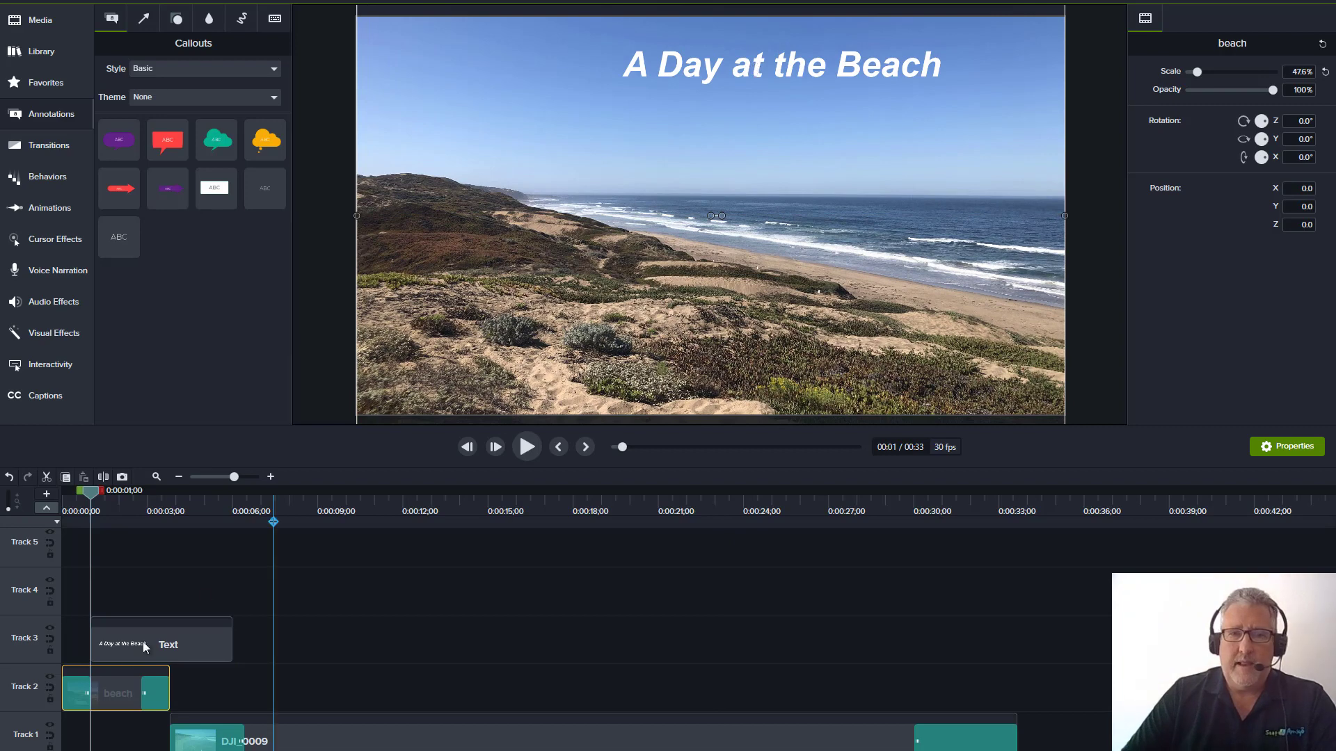
# - Move the "A Day at the Beach" title into the upper-right corner of the beach image
pyautogui.click(743, 60)
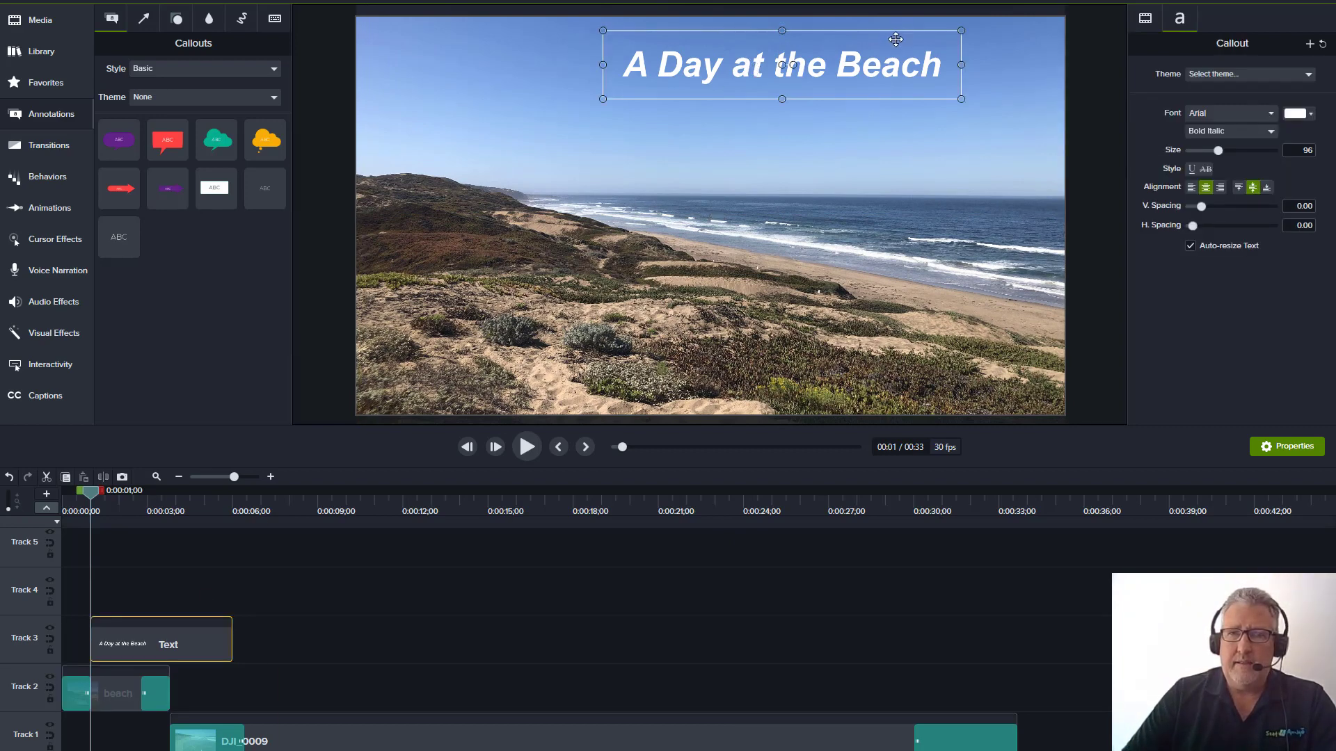
pyautogui.moveTo(896, 41); pyautogui.dragTo(988, 38)
pyautogui.click(879, 188)
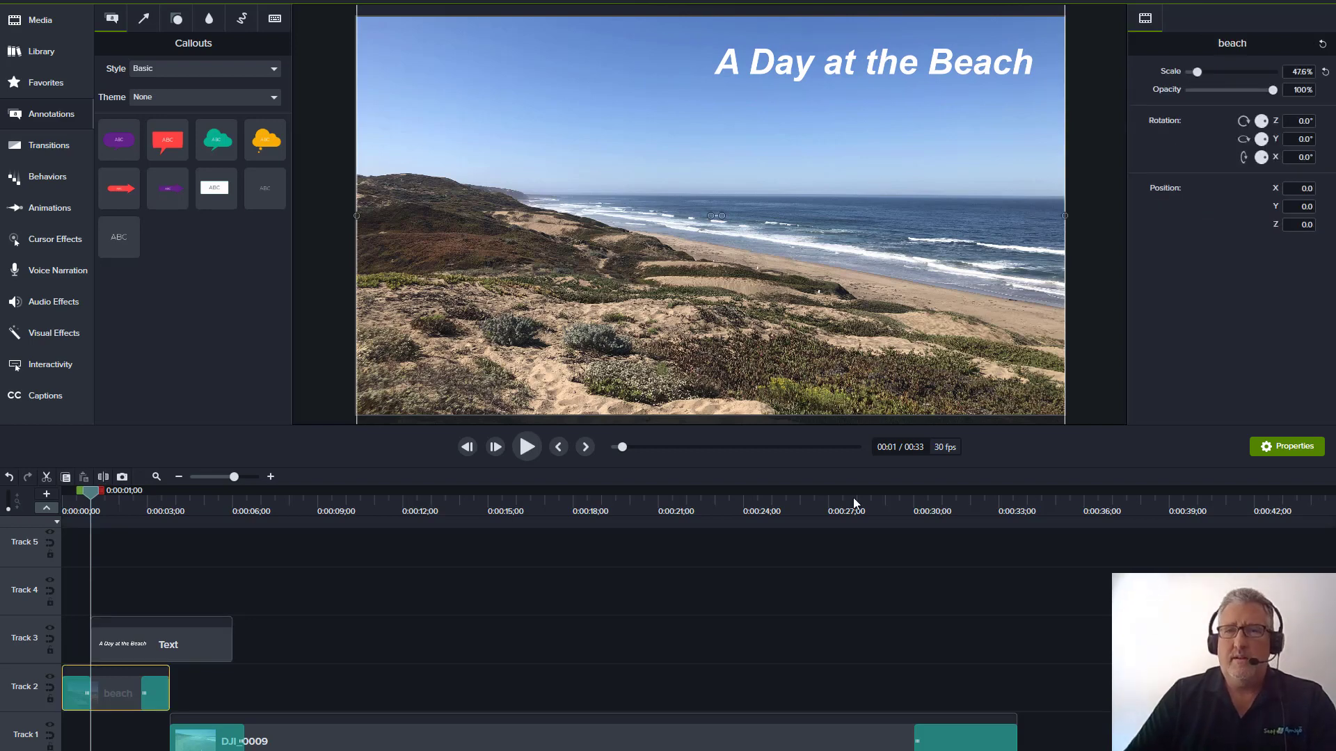
# - Play the project from the beginning to check the title's timing over the beach image and the following clip
pyautogui.moveTo(94, 495); pyautogui.dragTo(44, 491)
pyautogui.click(527, 447)
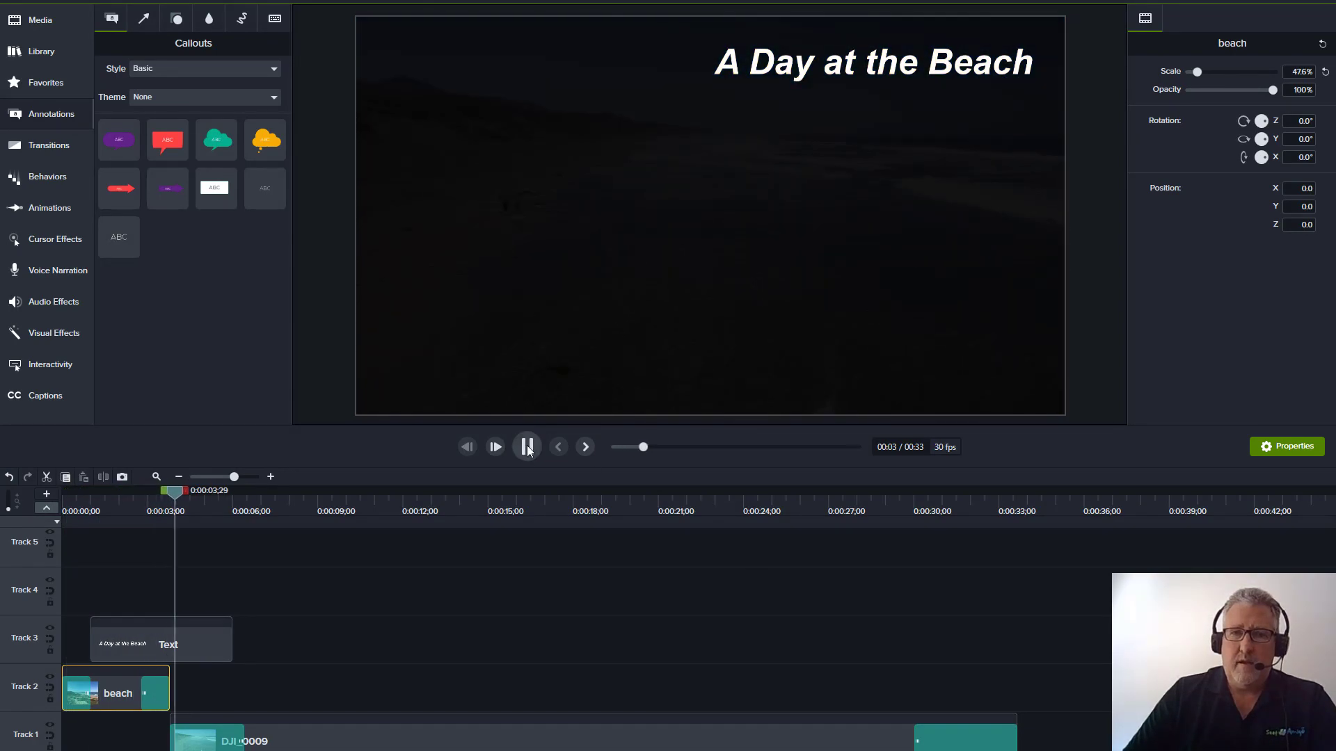
pyautogui.press('space')
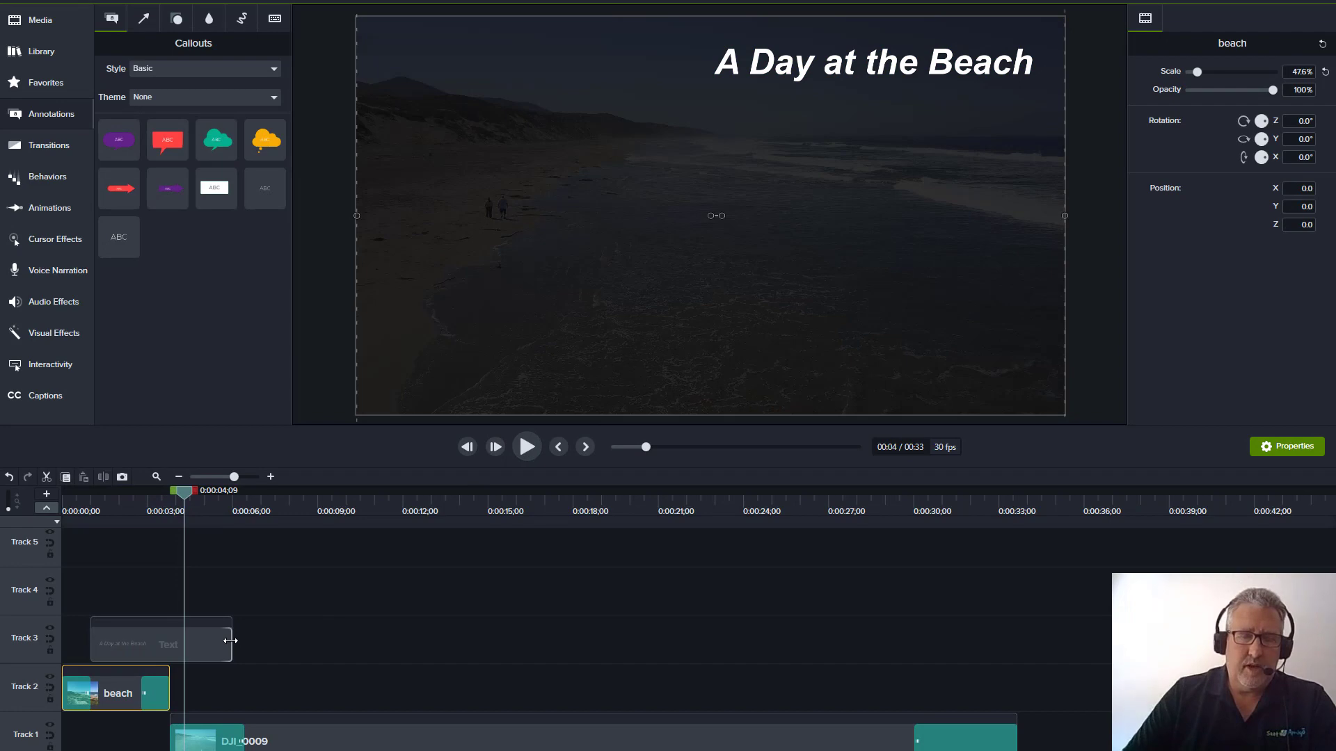
# - Shorten the title on Track 3 to end where the beach image's fade-out starts, and replay the opening
pyautogui.moveTo(232, 641); pyautogui.dragTo(145, 645)
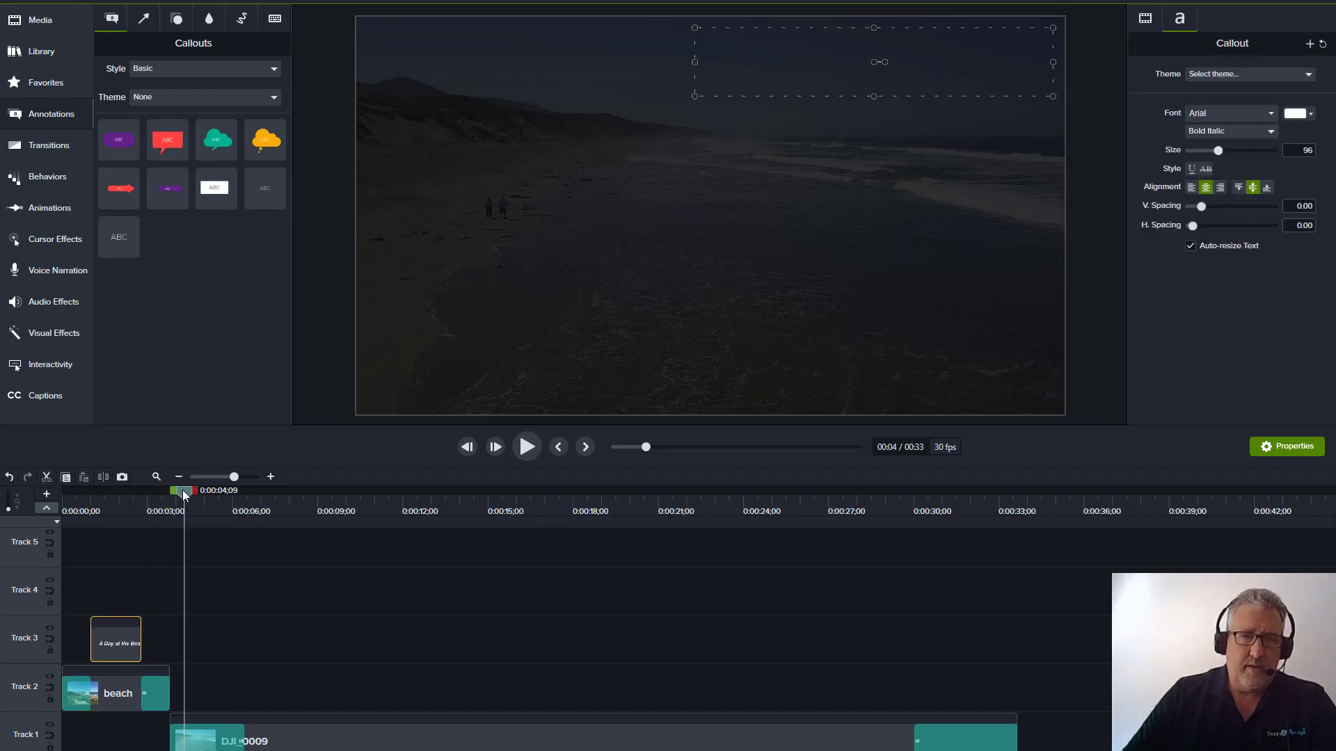
pyautogui.moveTo(182, 490); pyautogui.dragTo(31, 487)
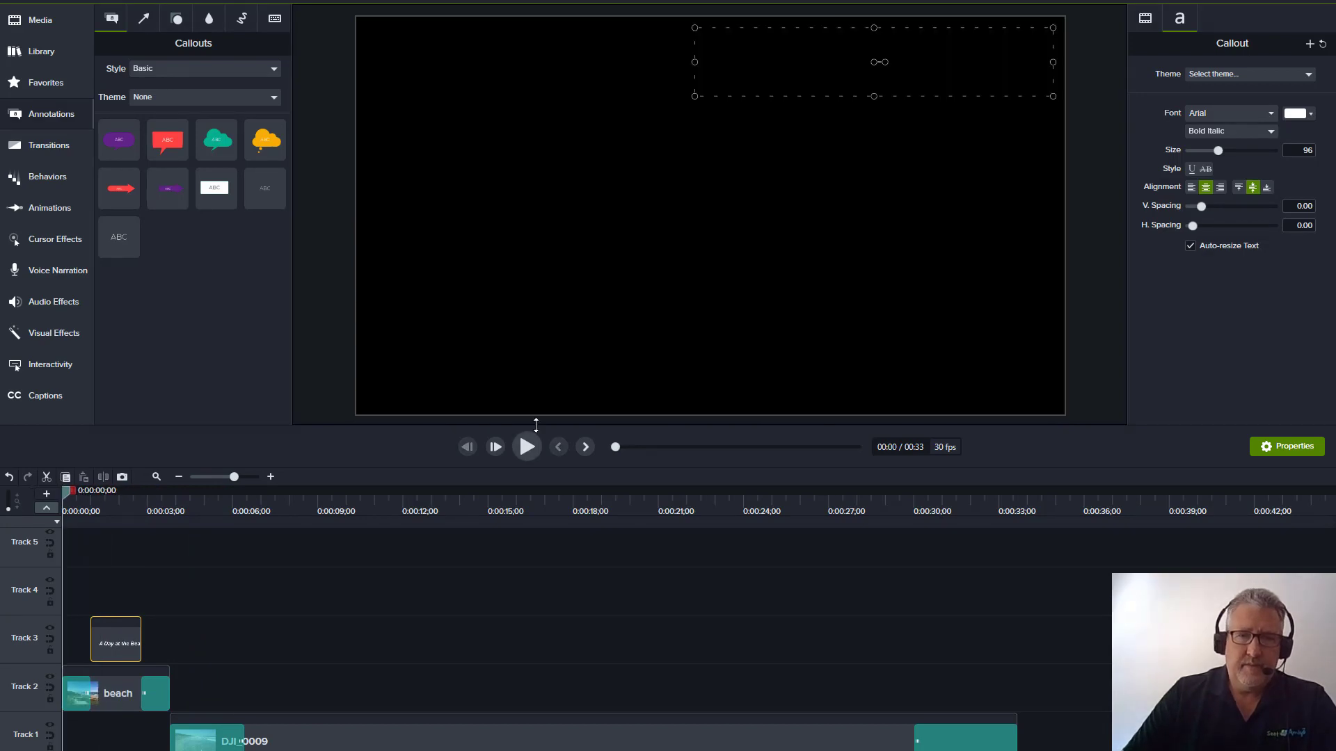
pyautogui.click(527, 447)
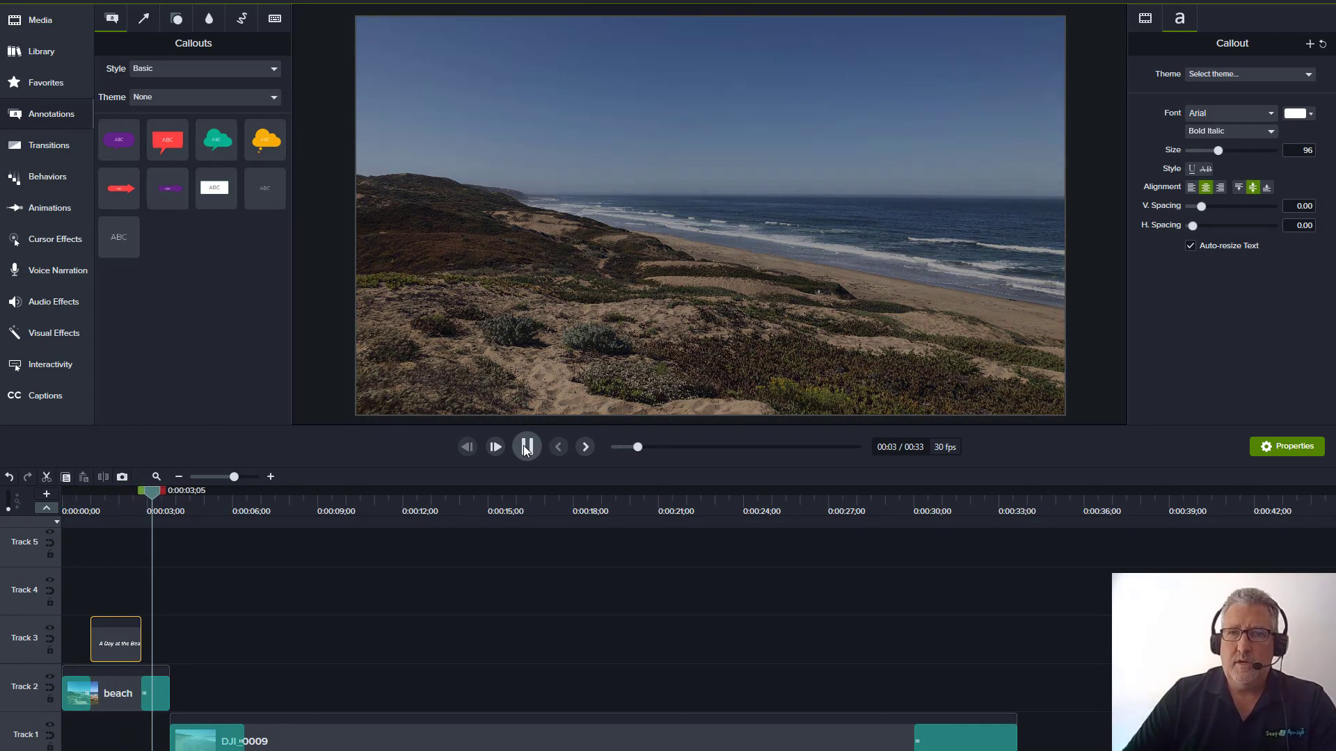
pyautogui.click(526, 447)
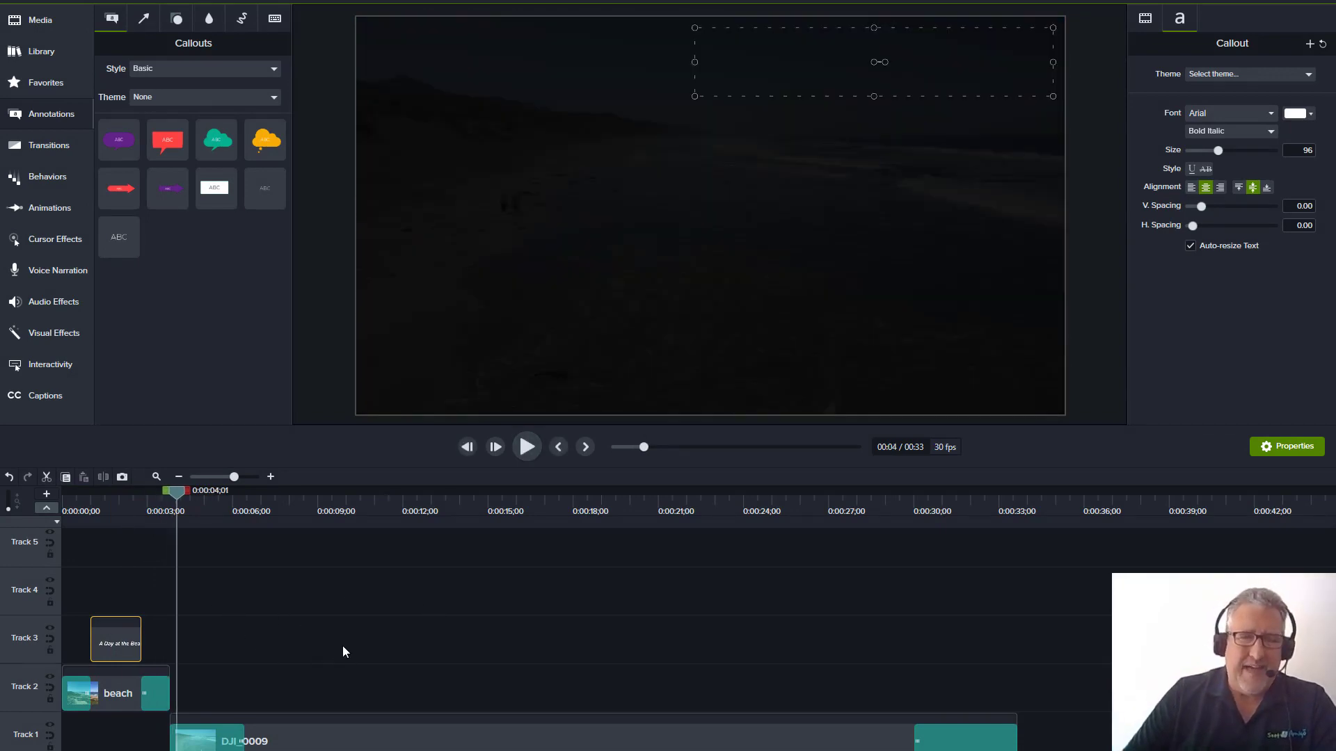
# - Add the Fade transition to both ends of the title, and shorten its closing fade to match the opening one
pyautogui.click(48, 145)
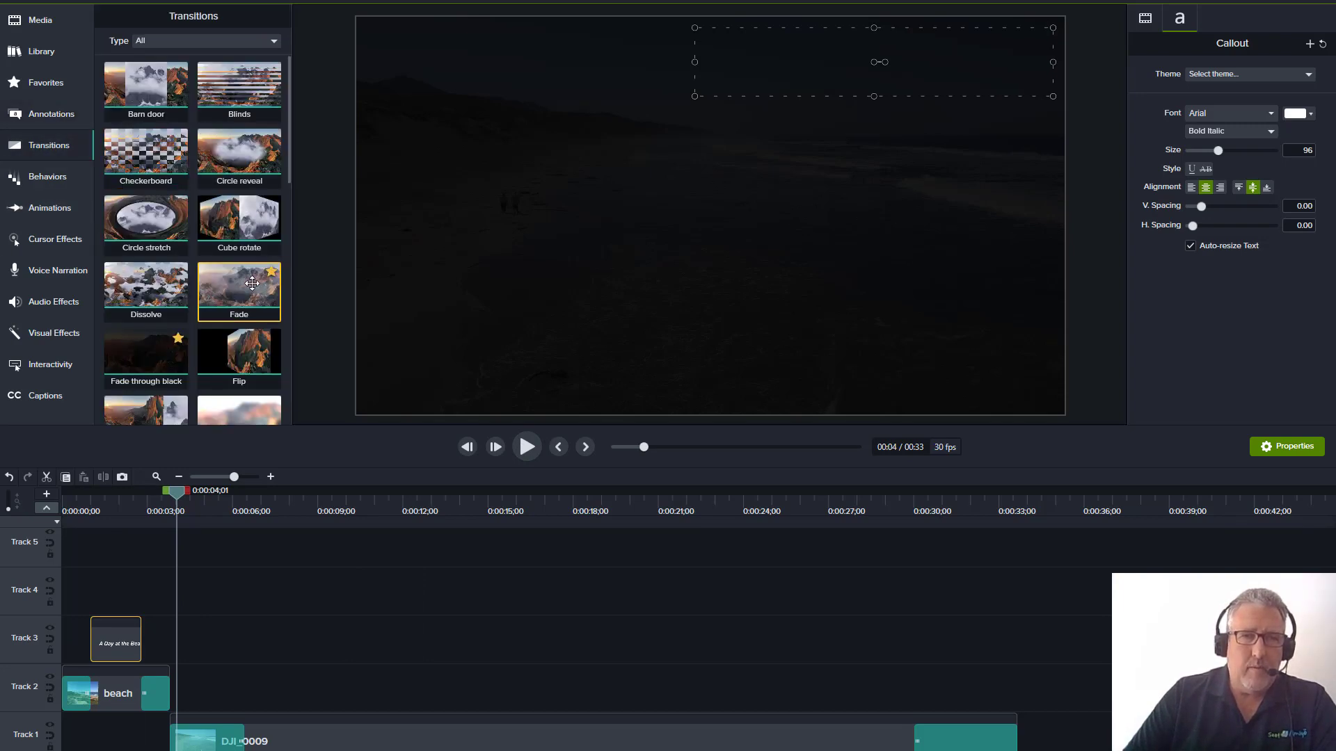
pyautogui.moveTo(238, 285); pyautogui.dragTo(114, 645)
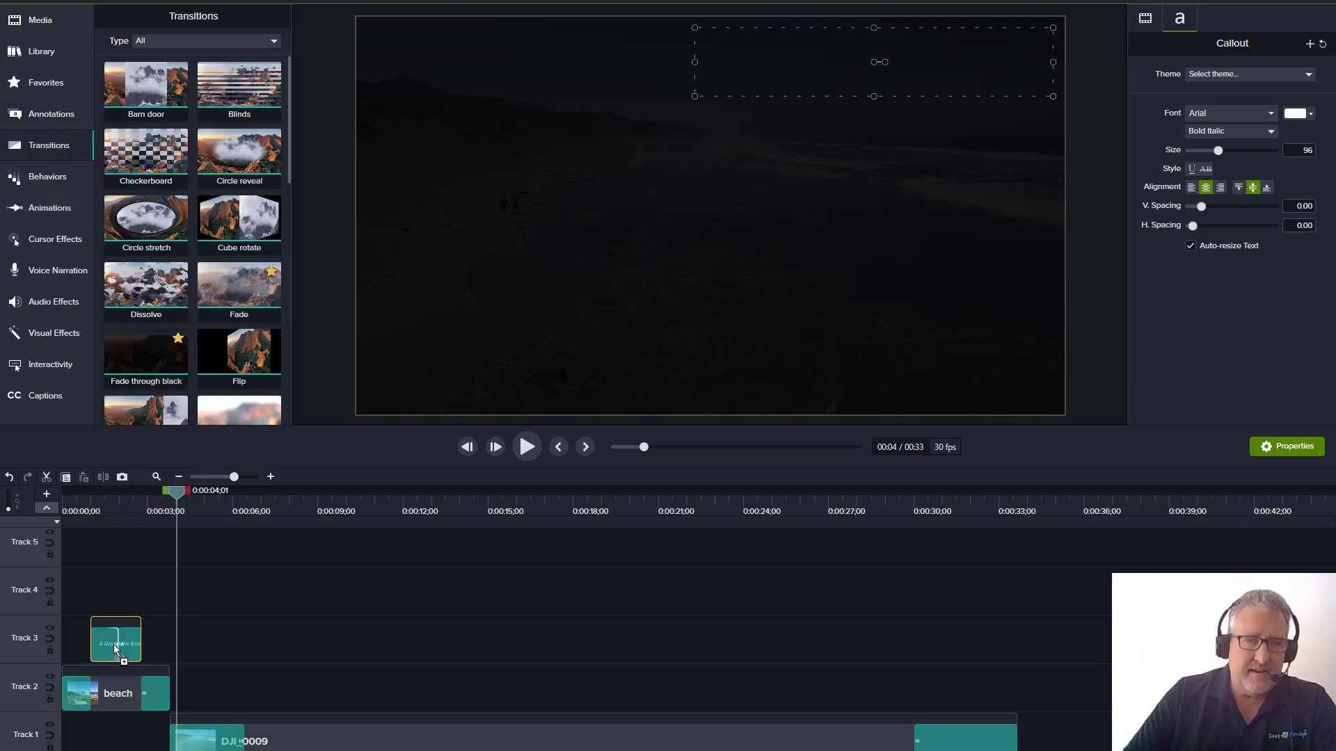
pyautogui.click(99, 645)
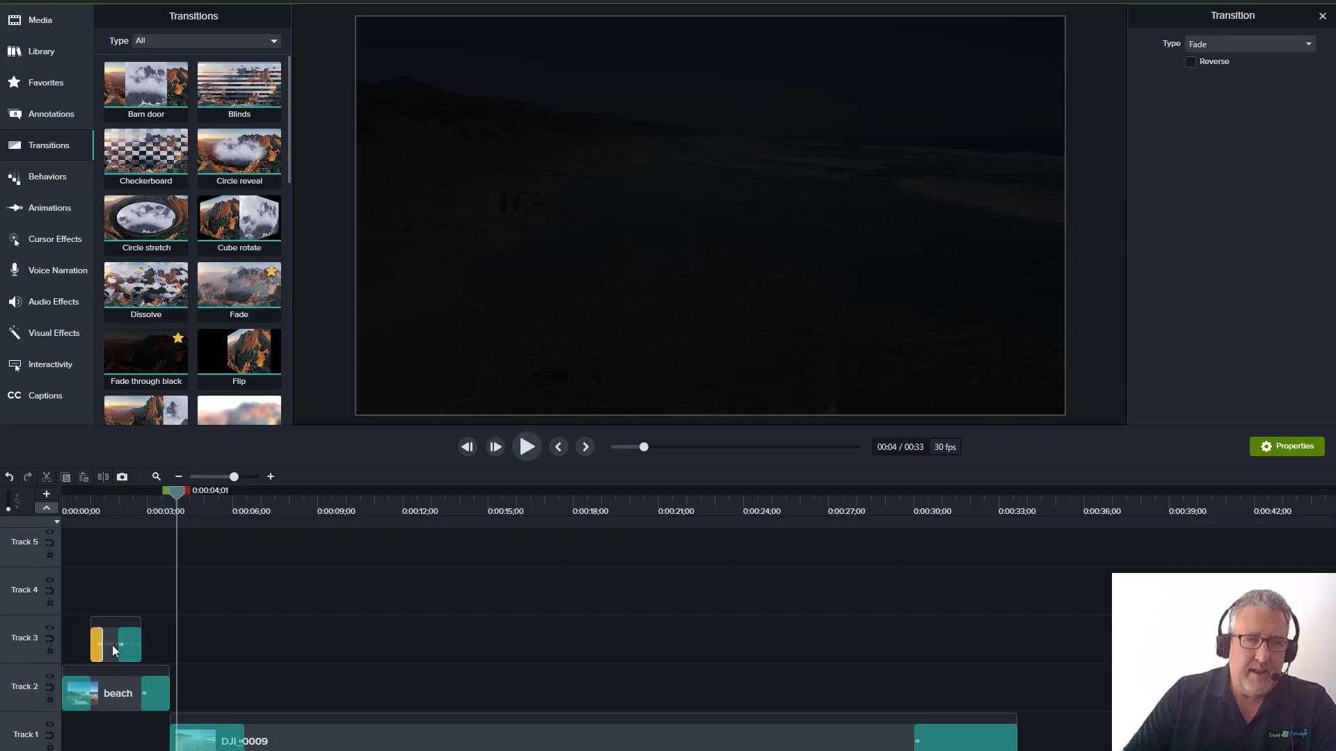
pyautogui.moveTo(121, 647); pyautogui.dragTo(134, 646)
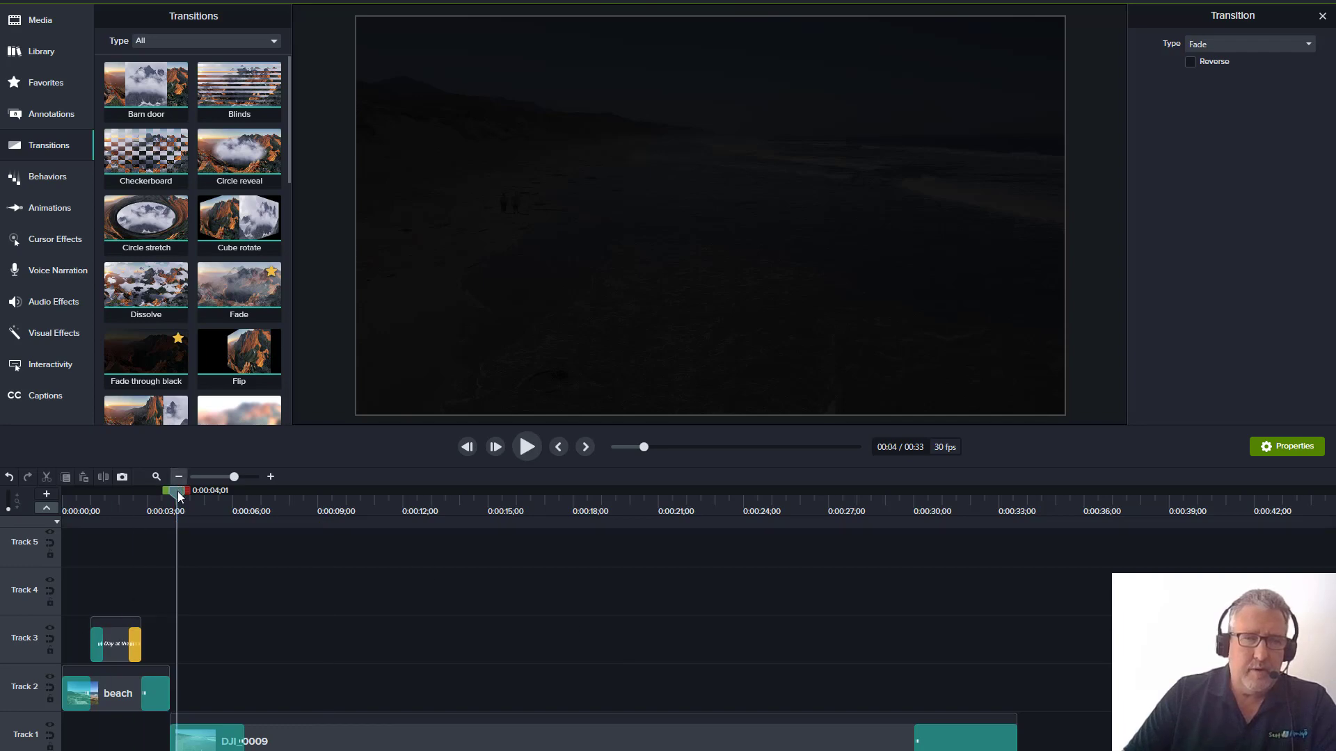
# - Replay the opening from the beginning to check the title's fade-in and fade-out
pyautogui.moveTo(177, 491); pyautogui.dragTo(45, 508)
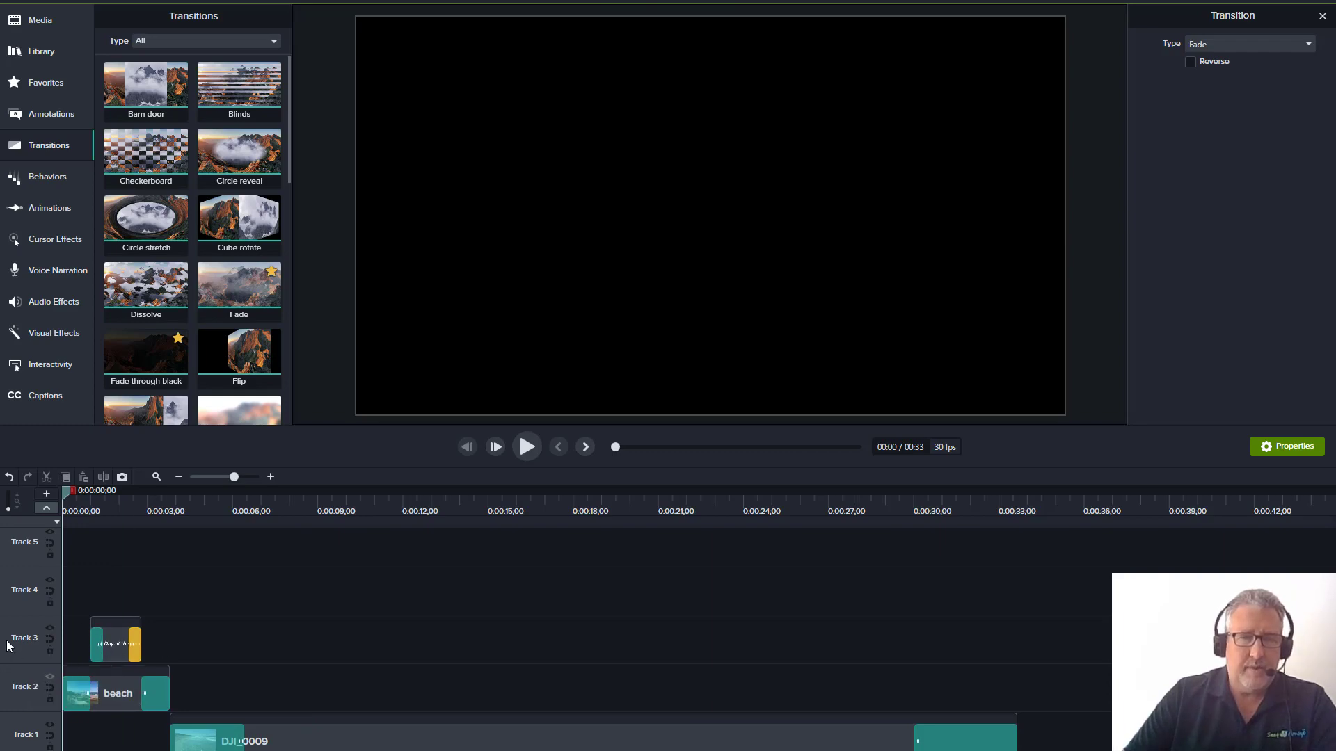
pyautogui.click(528, 447)
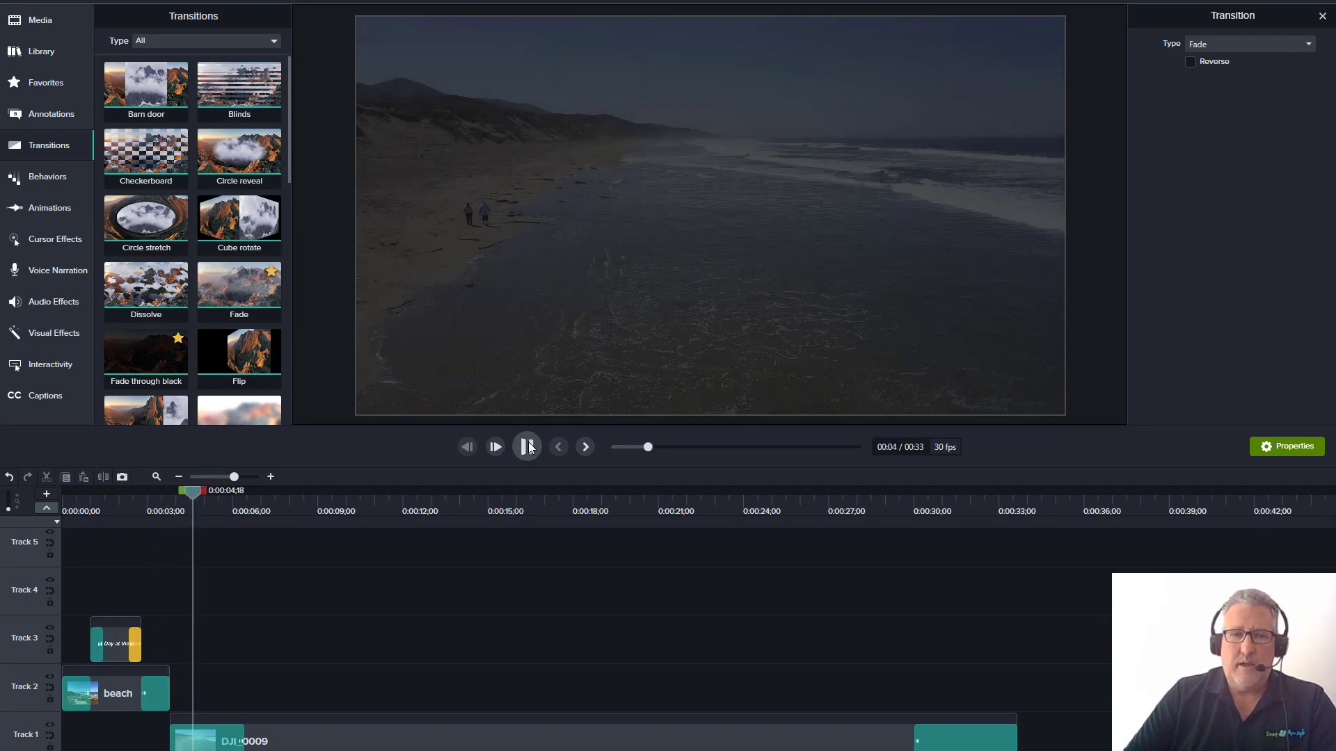
pyautogui.click(527, 445)
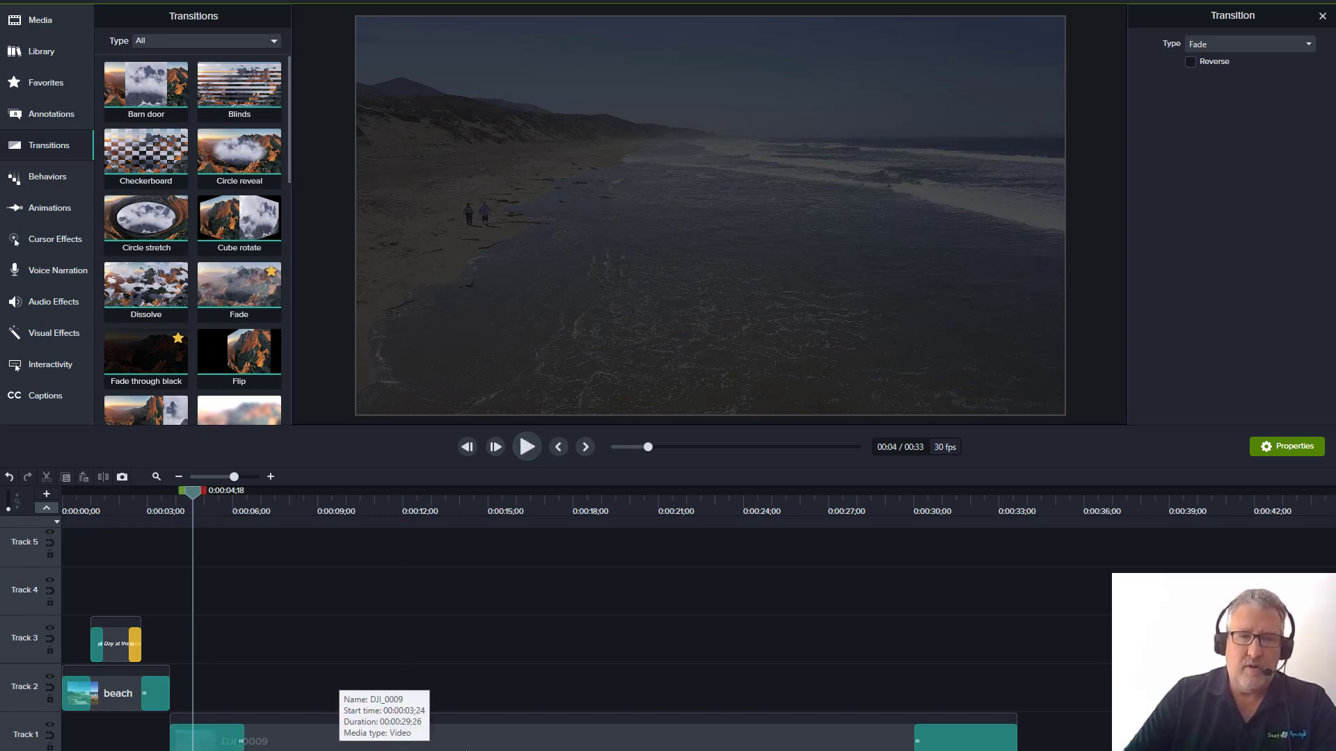
# - Extend the beach image with DJI_0009 starting right after it, and lengthen the title to the start of the image's fade-out
pyautogui.moveTo(466, 749); pyautogui.dragTo(522, 749)
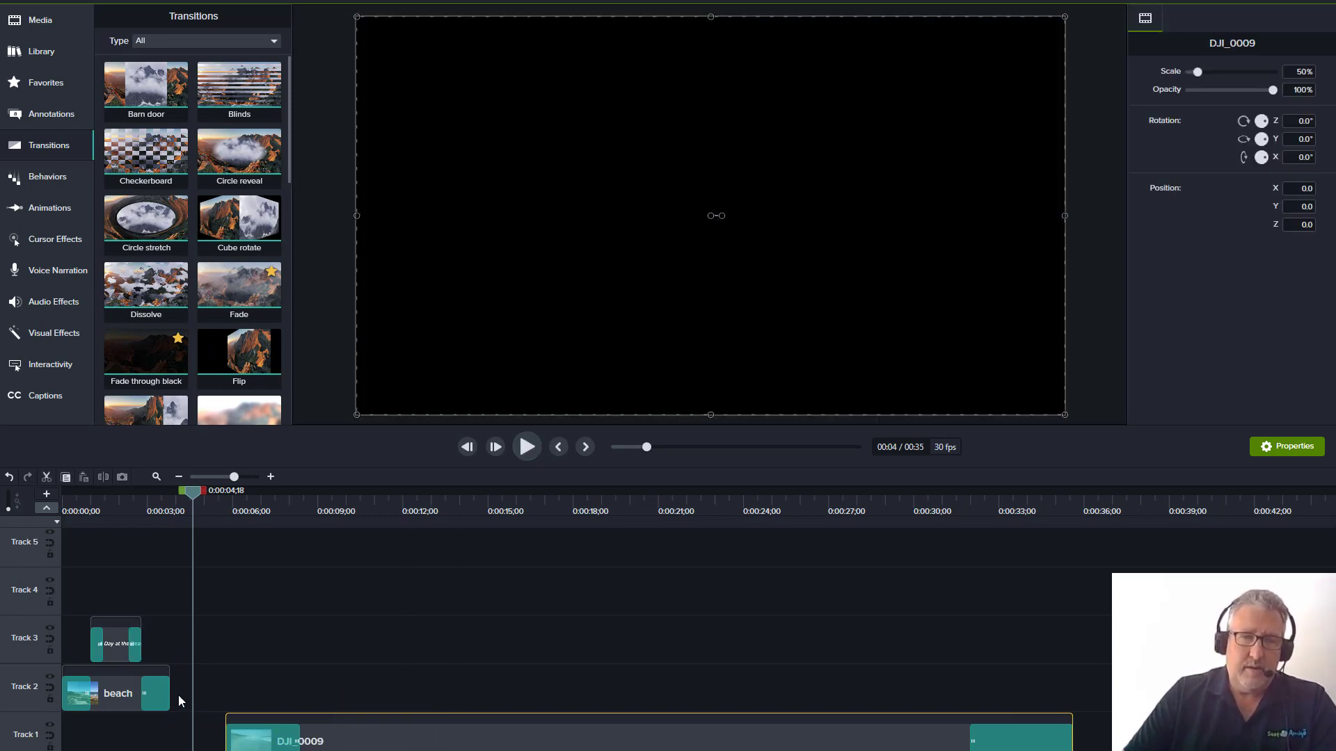
pyautogui.moveTo(169, 696)
pyautogui.mouseDown()
pyautogui.moveTo(203, 696)
pyautogui.moveTo(189, 697)
pyautogui.mouseUp()
pyautogui.moveTo(390, 744); pyautogui.dragTo(343, 738)
pyautogui.moveTo(138, 645); pyautogui.dragTo(164, 645)
# - Preview the retimed opening from the beginning, and save the project
pyautogui.moveTo(192, 491); pyautogui.dragTo(53, 491)
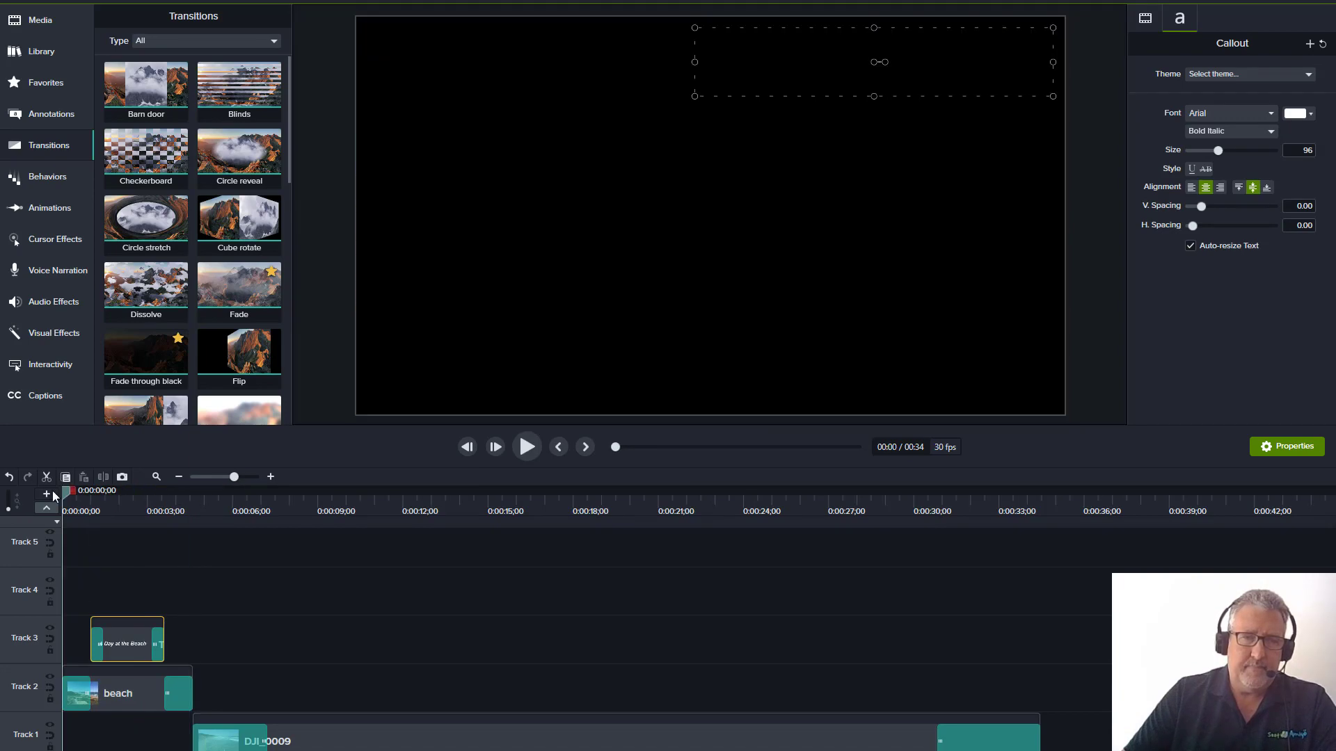
pyautogui.click(528, 446)
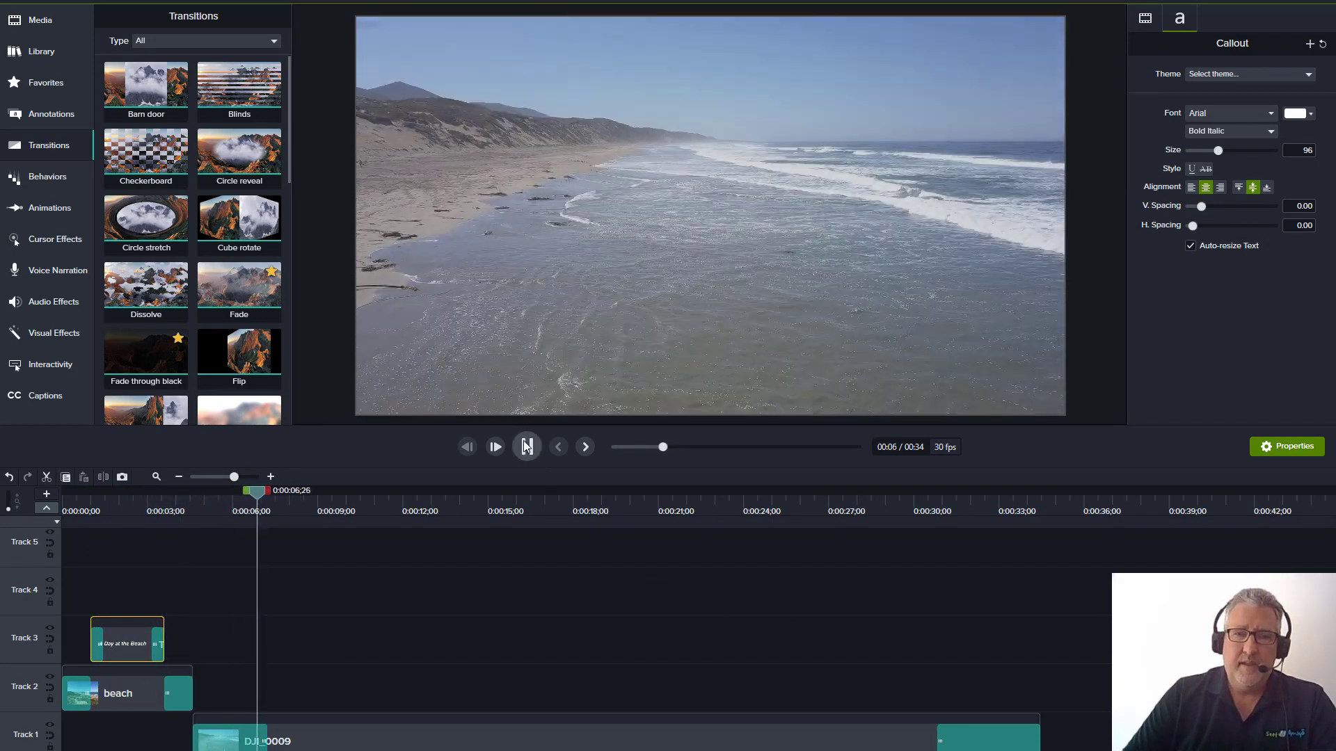
pyautogui.press('space')
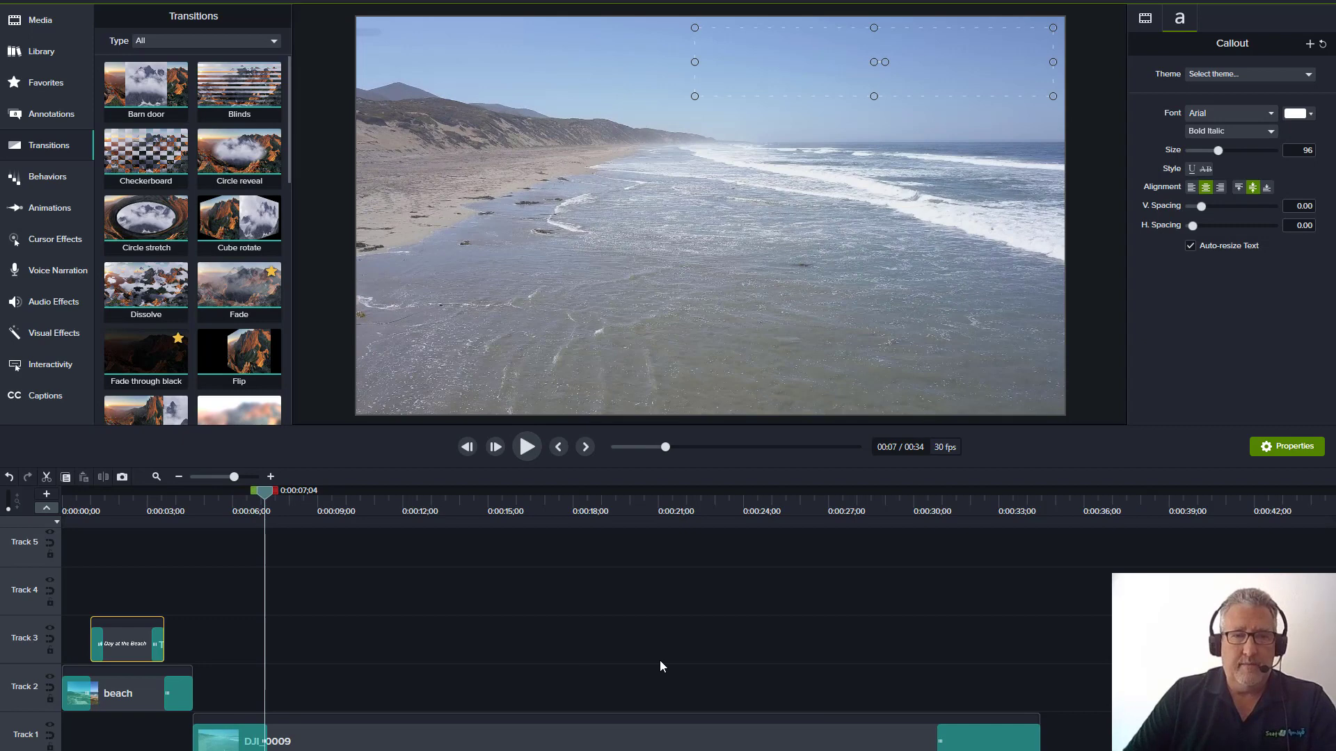
pyautogui.click(11, 1)
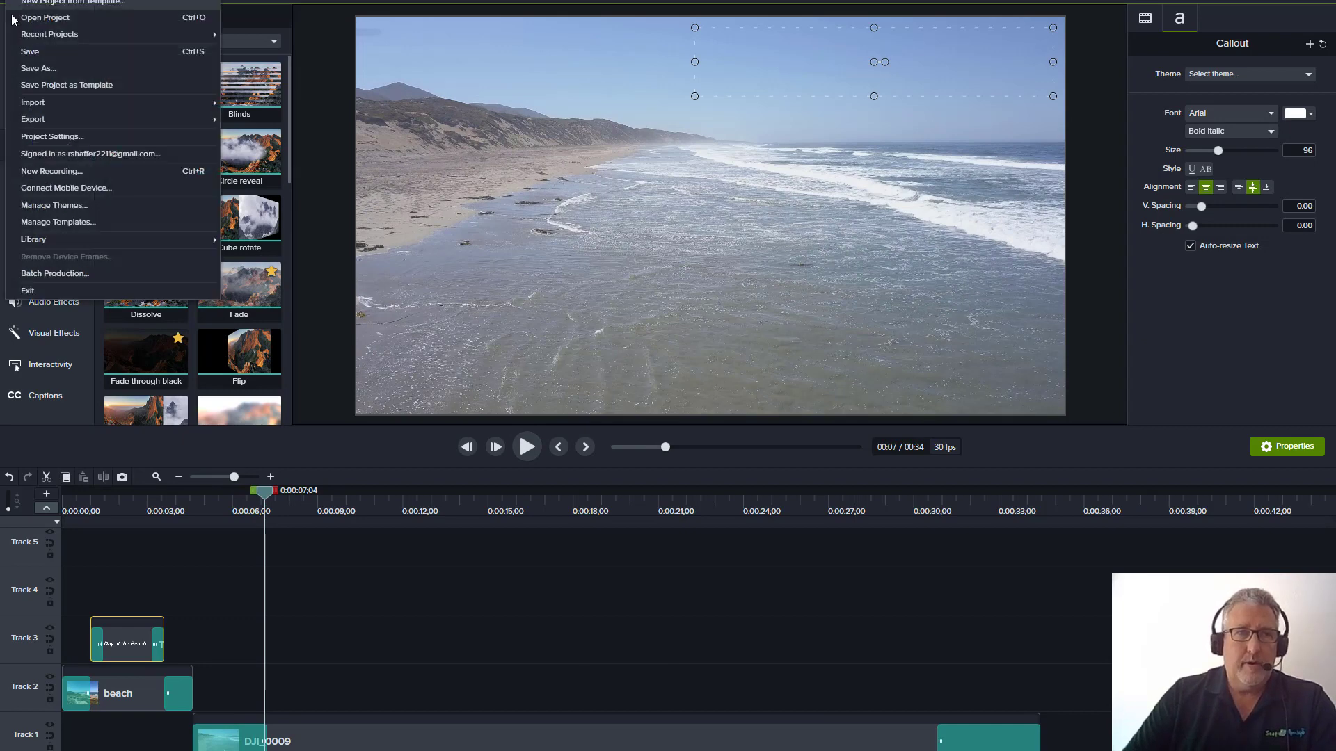
pyautogui.click(30, 52)
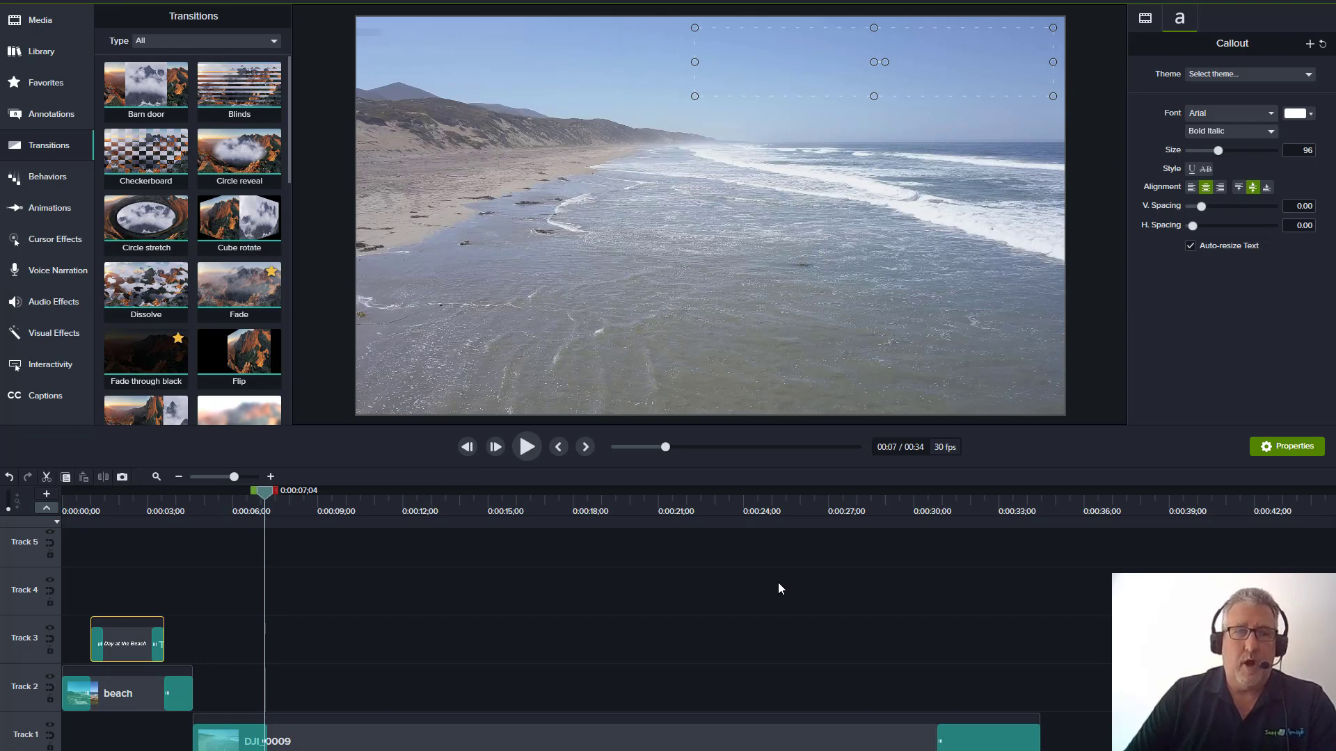
# - Add the "The Generals - Go Insane (no vocal)" music to Track 4, starting at the beginning of the timeline
pyautogui.click(39, 19)
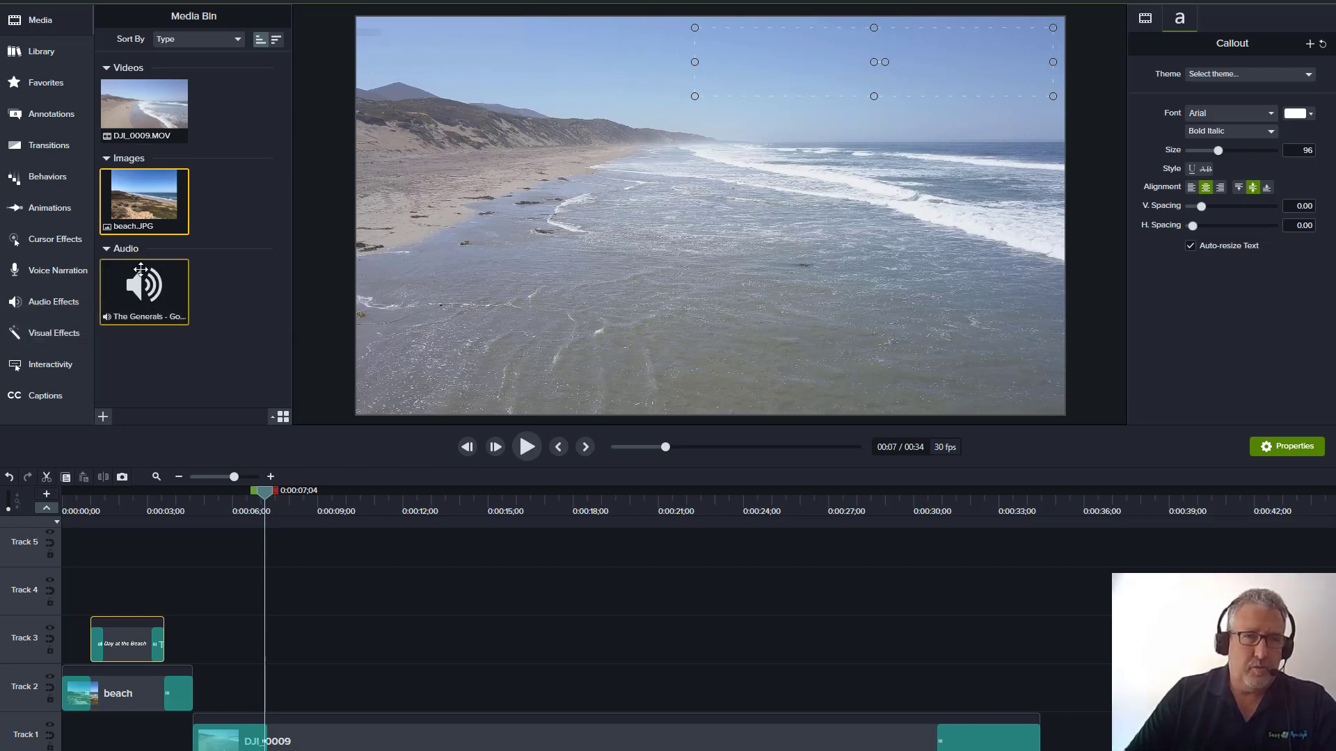
pyautogui.moveTo(158, 278); pyautogui.dragTo(52, 589)
pyautogui.click(381, 643)
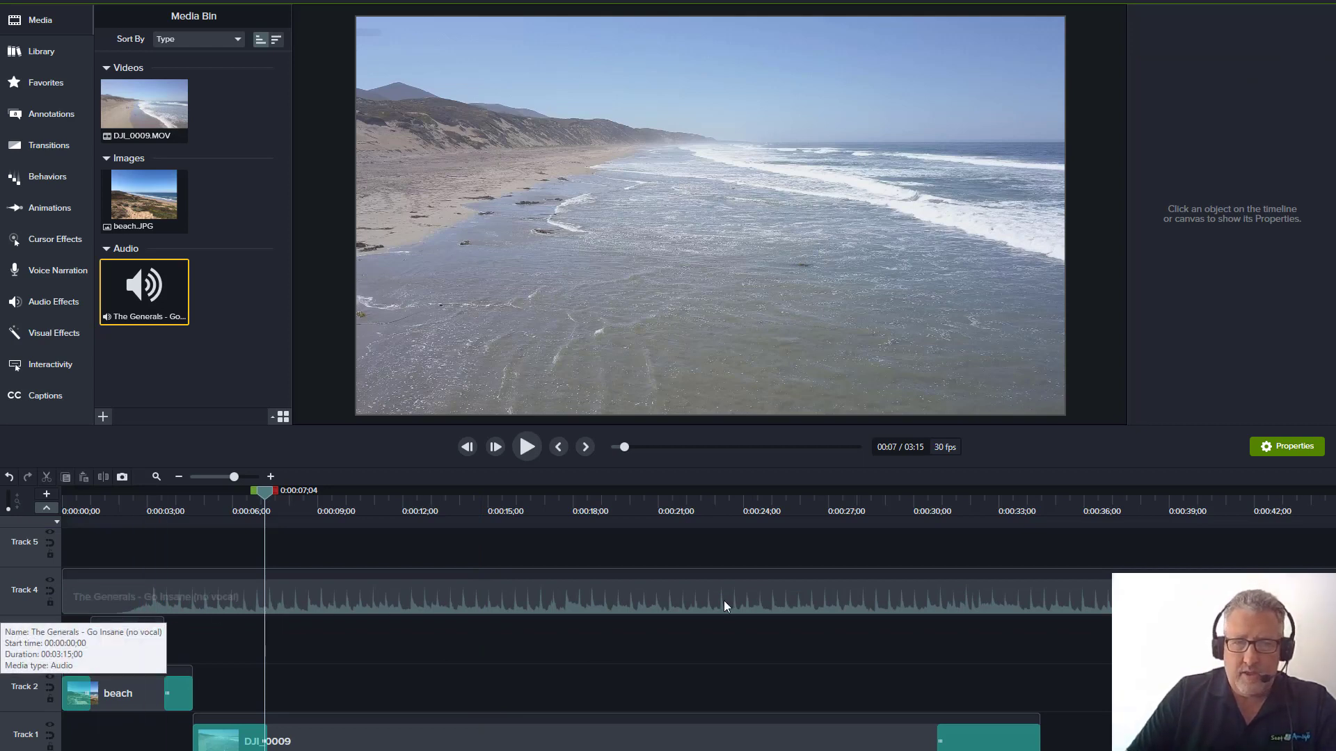
# - Cut off the music's quiet intro by splitting it at 0:00:02;02, and move the remaining part to the timeline's start
pyautogui.click(402, 606)
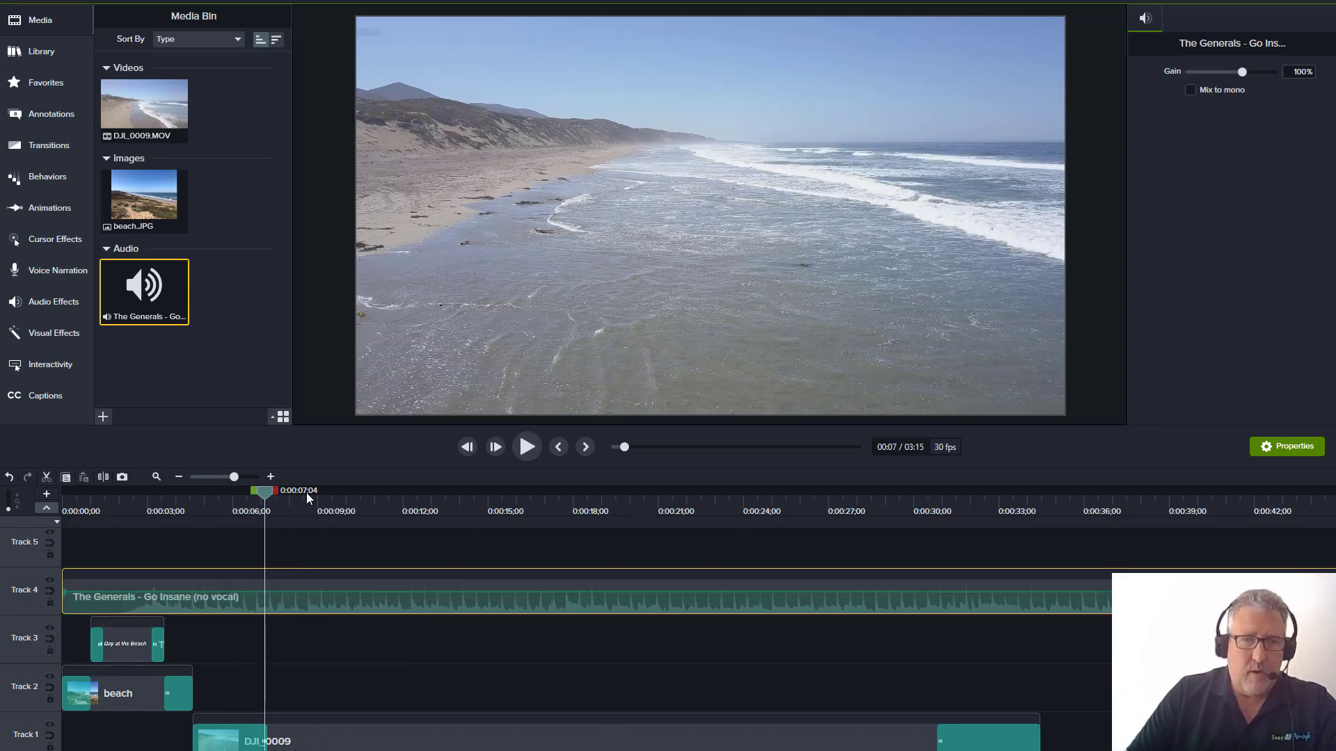
pyautogui.moveTo(262, 490); pyautogui.dragTo(119, 496)
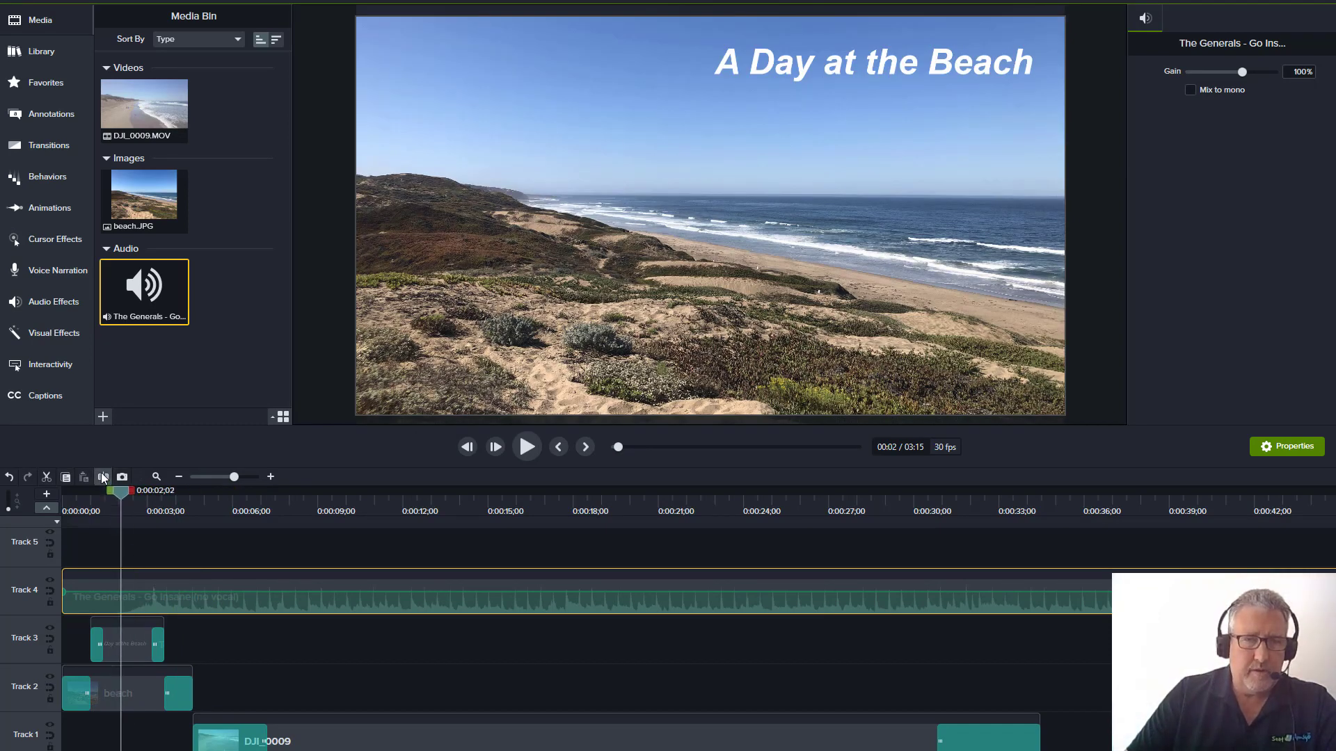
pyautogui.click(103, 477)
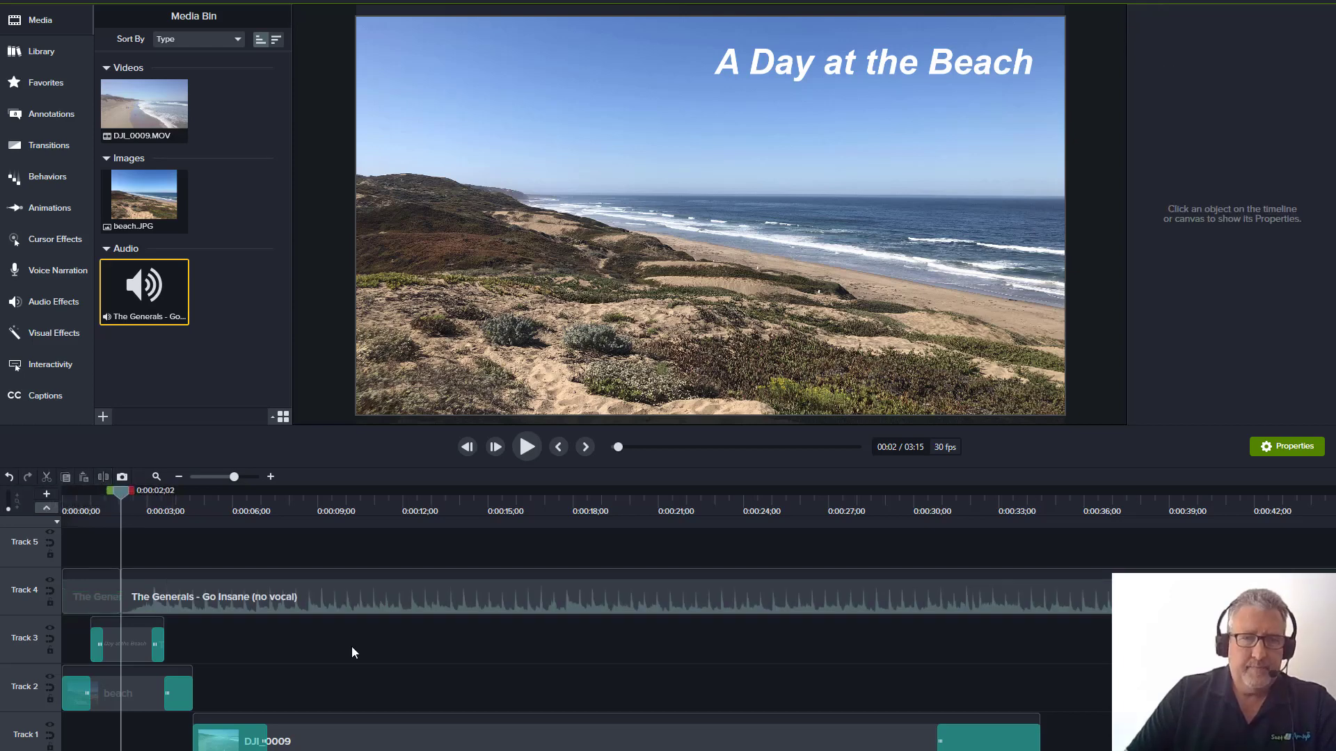
pyautogui.click(97, 595)
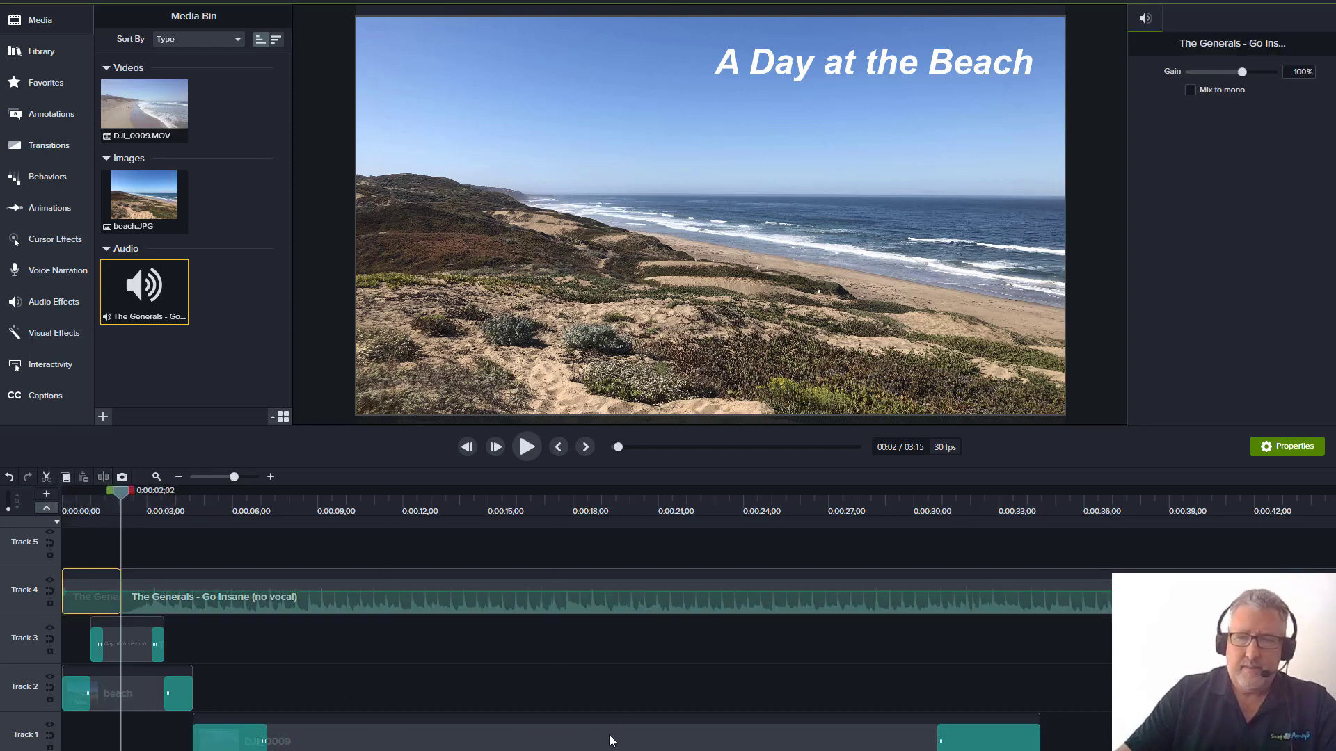
pyautogui.press('Delete')
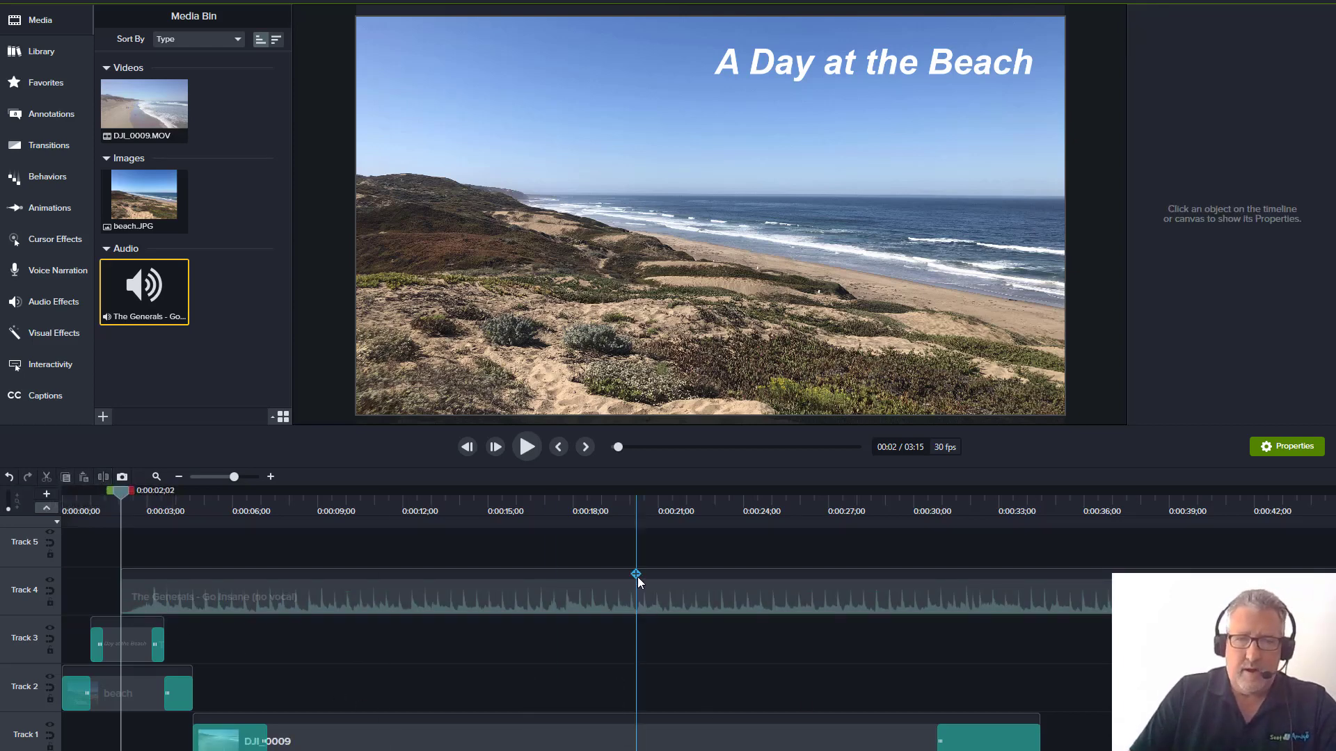
pyautogui.moveTo(629, 590); pyautogui.dragTo(478, 593)
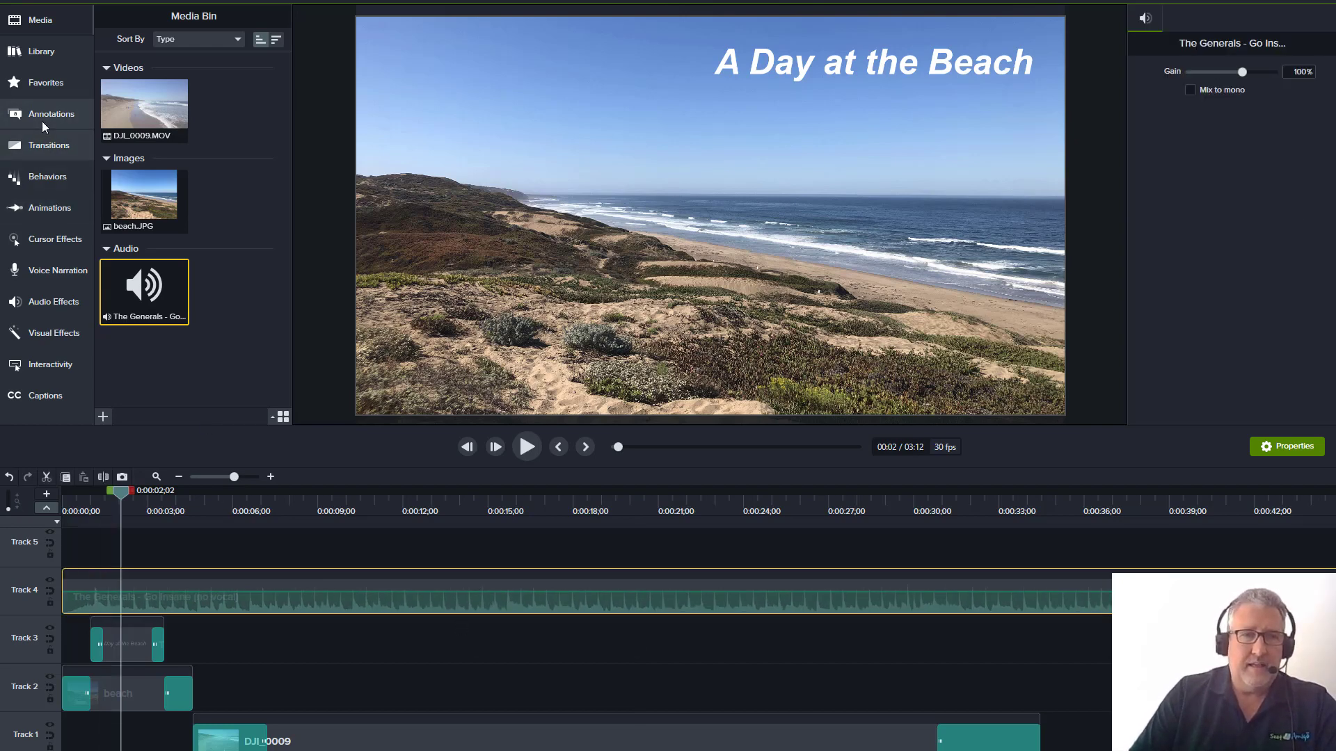
# - Add the Fade In audio effect to the music, and lengthen the fade to reach the end of the beach image
pyautogui.click(43, 144)
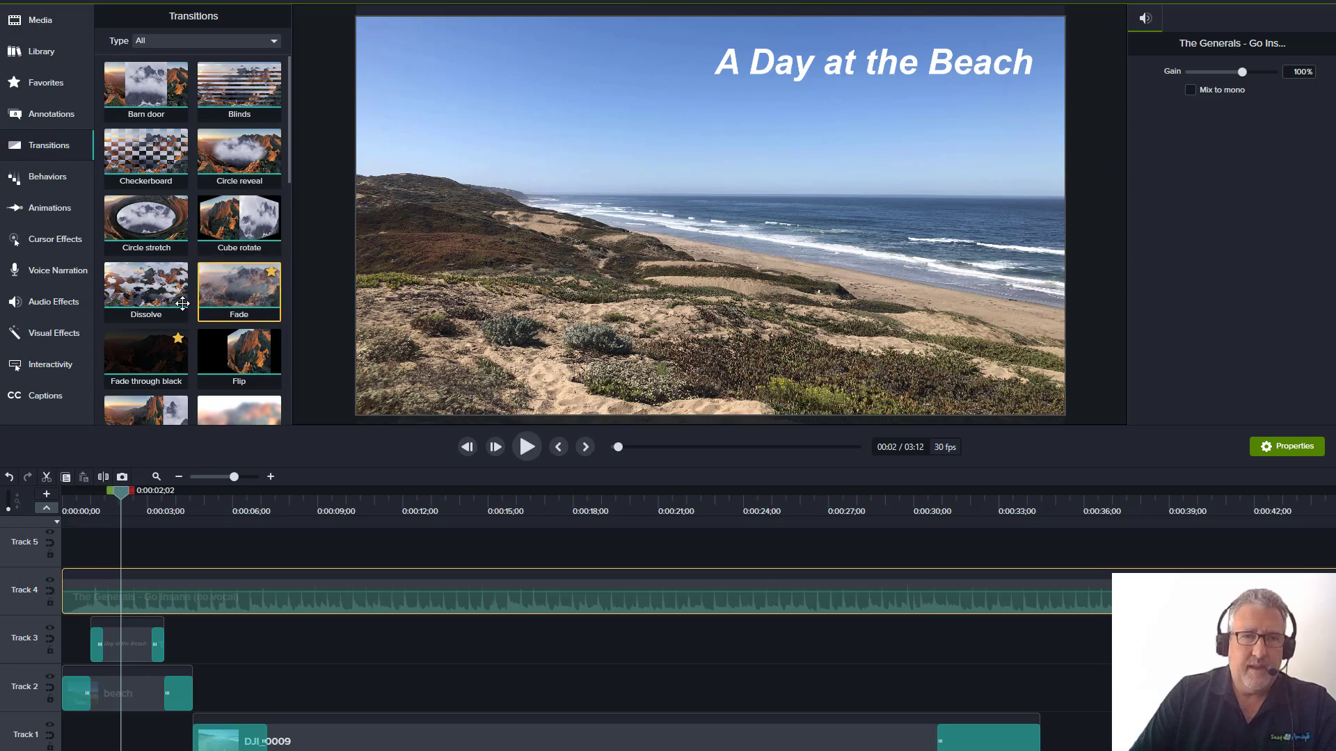
pyautogui.click(42, 300)
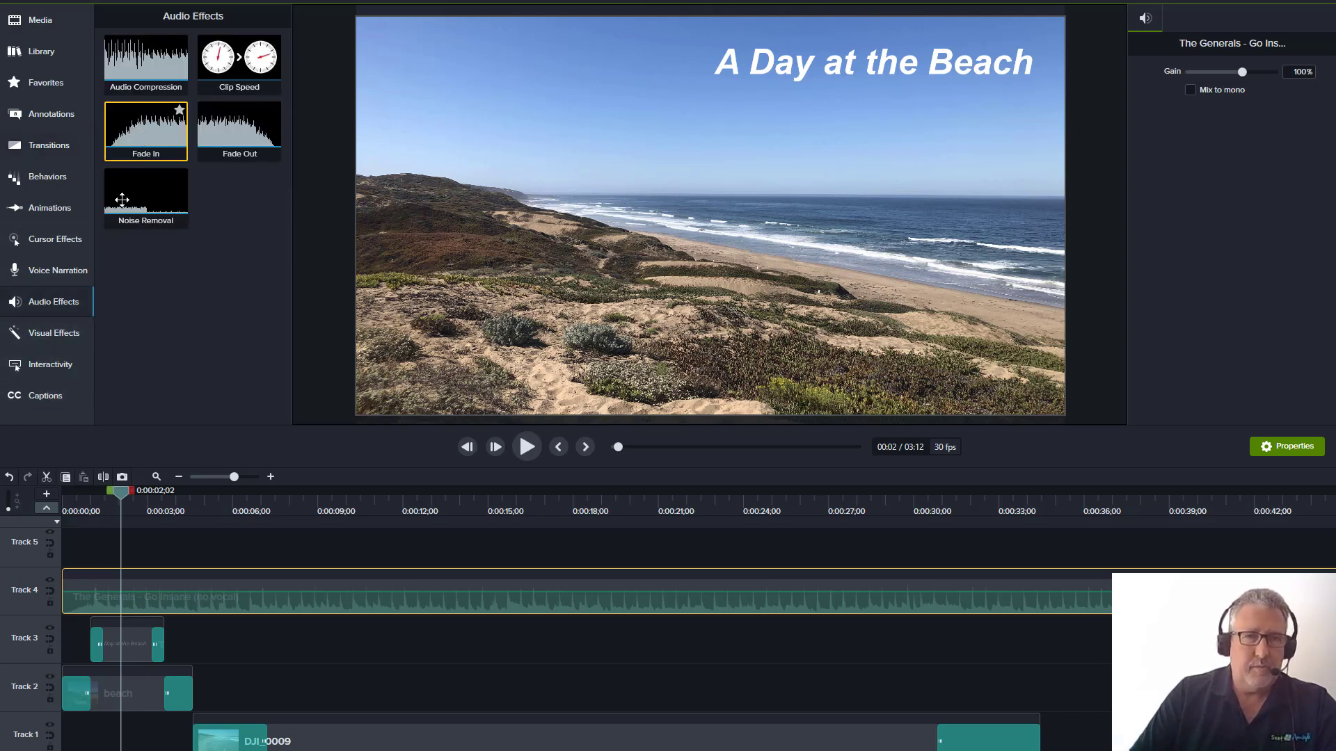
pyautogui.moveTo(151, 130); pyautogui.dragTo(75, 590)
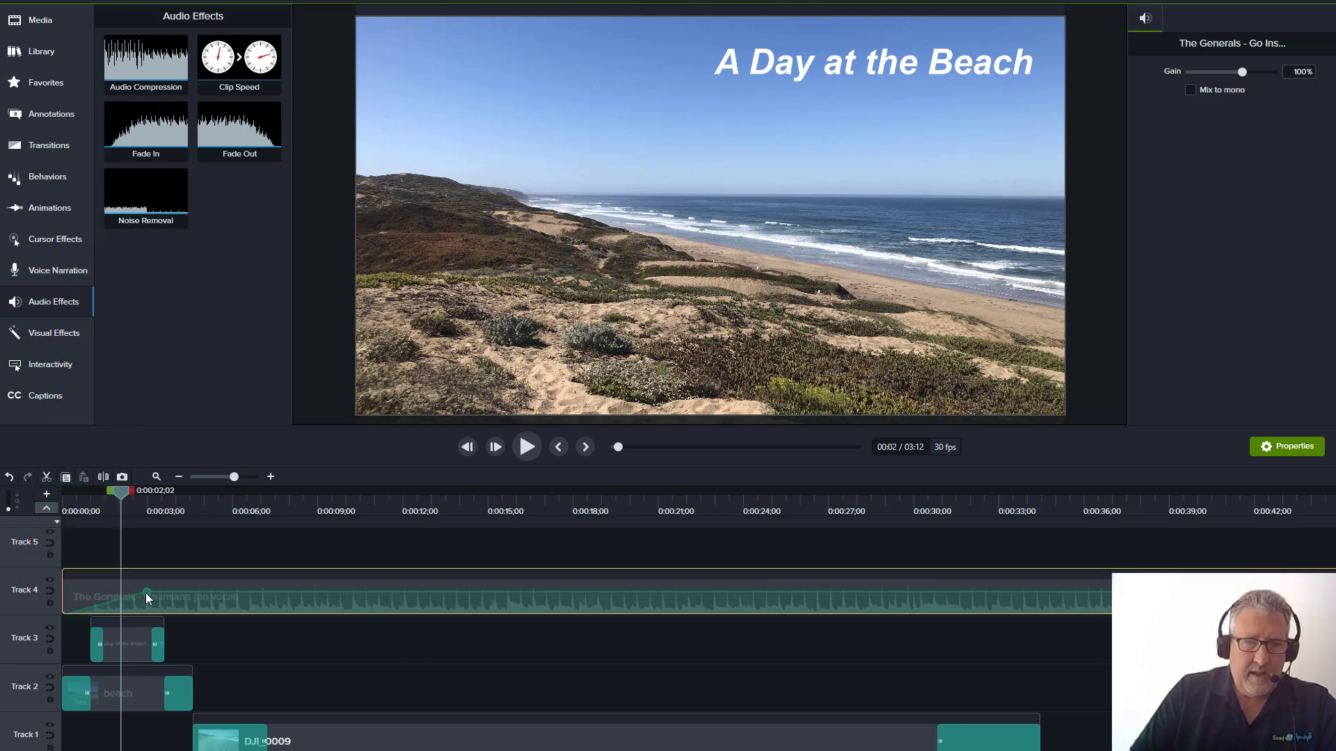
pyautogui.moveTo(147, 592); pyautogui.dragTo(161, 593)
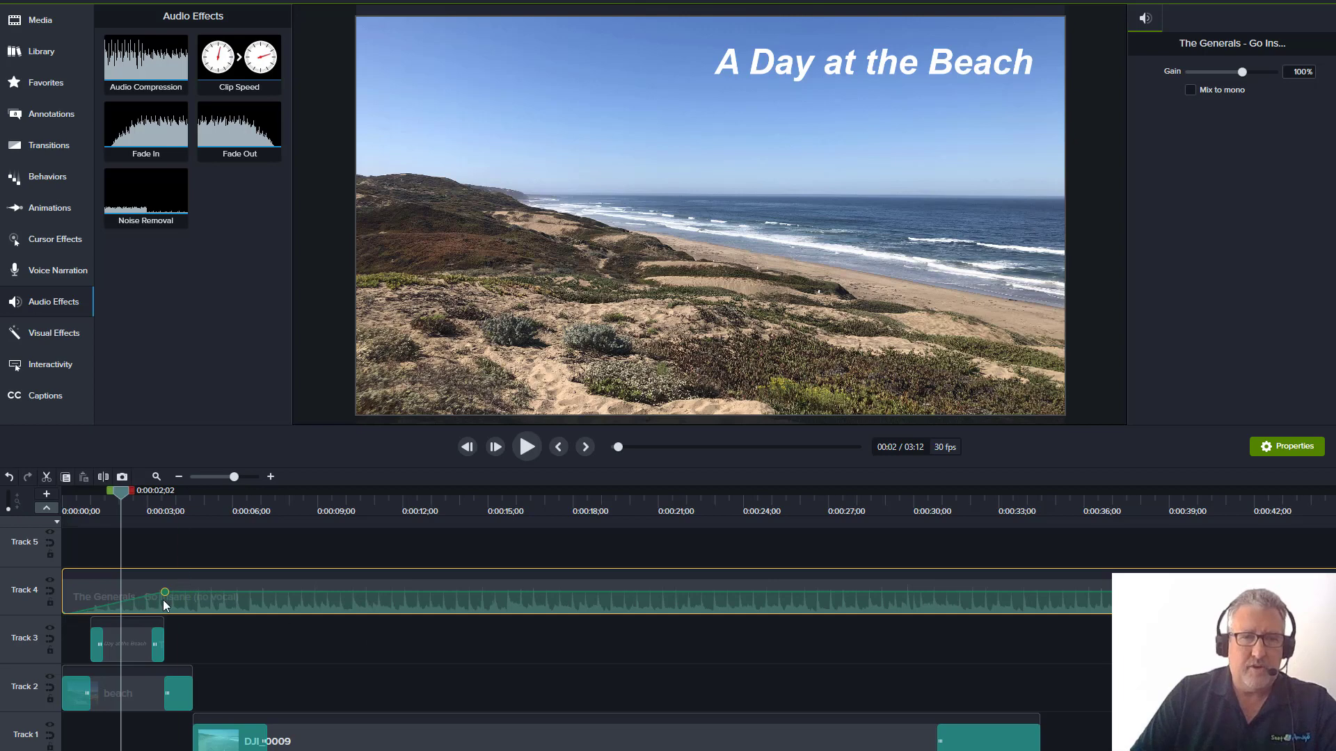
pyautogui.moveTo(165, 594); pyautogui.dragTo(195, 595)
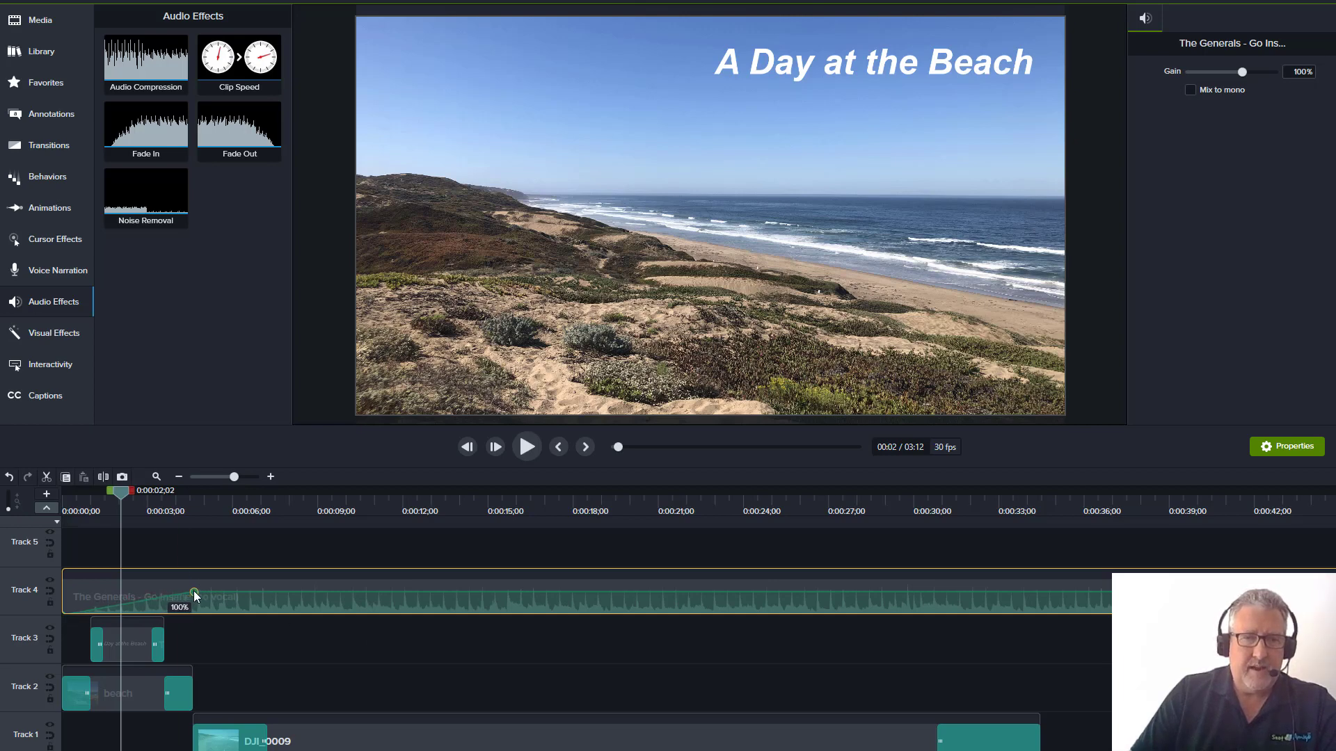
pyautogui.click(327, 670)
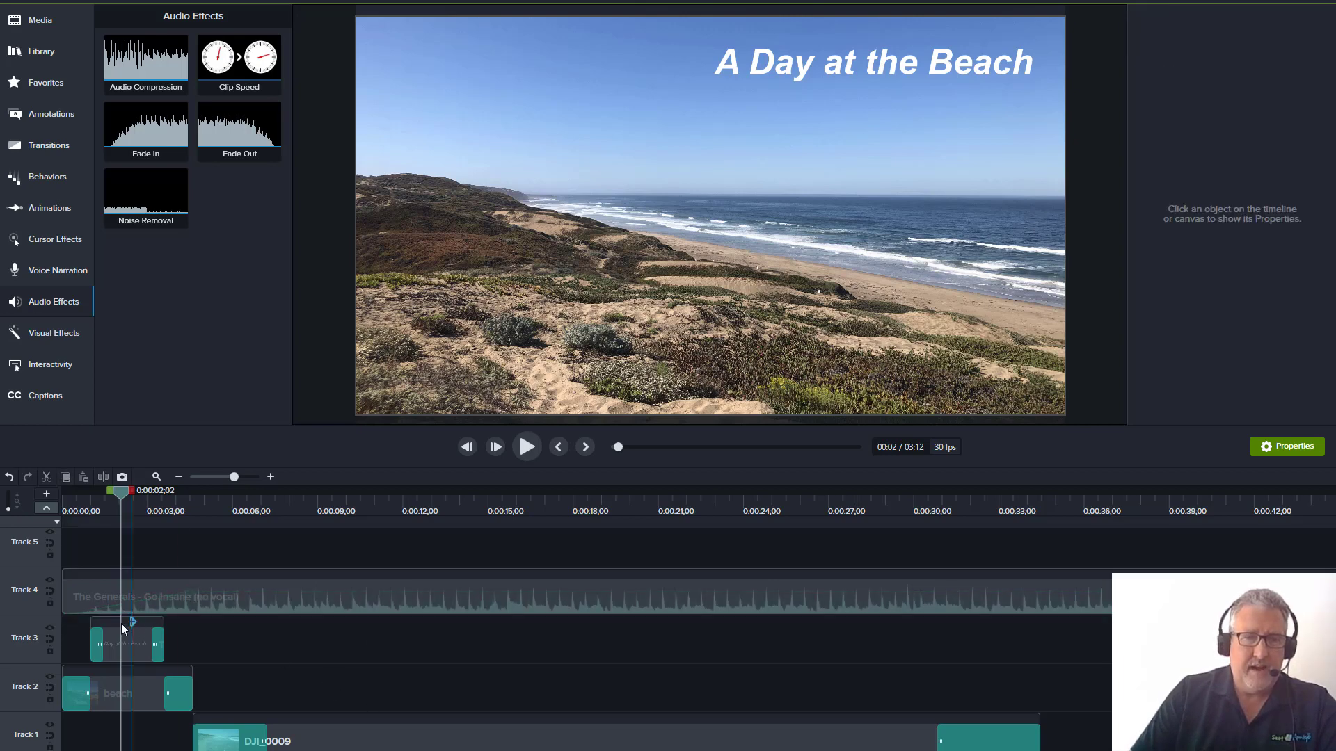
# - Lower the overall volume level of the music on Track 4 slightly
pyautogui.click(281, 600)
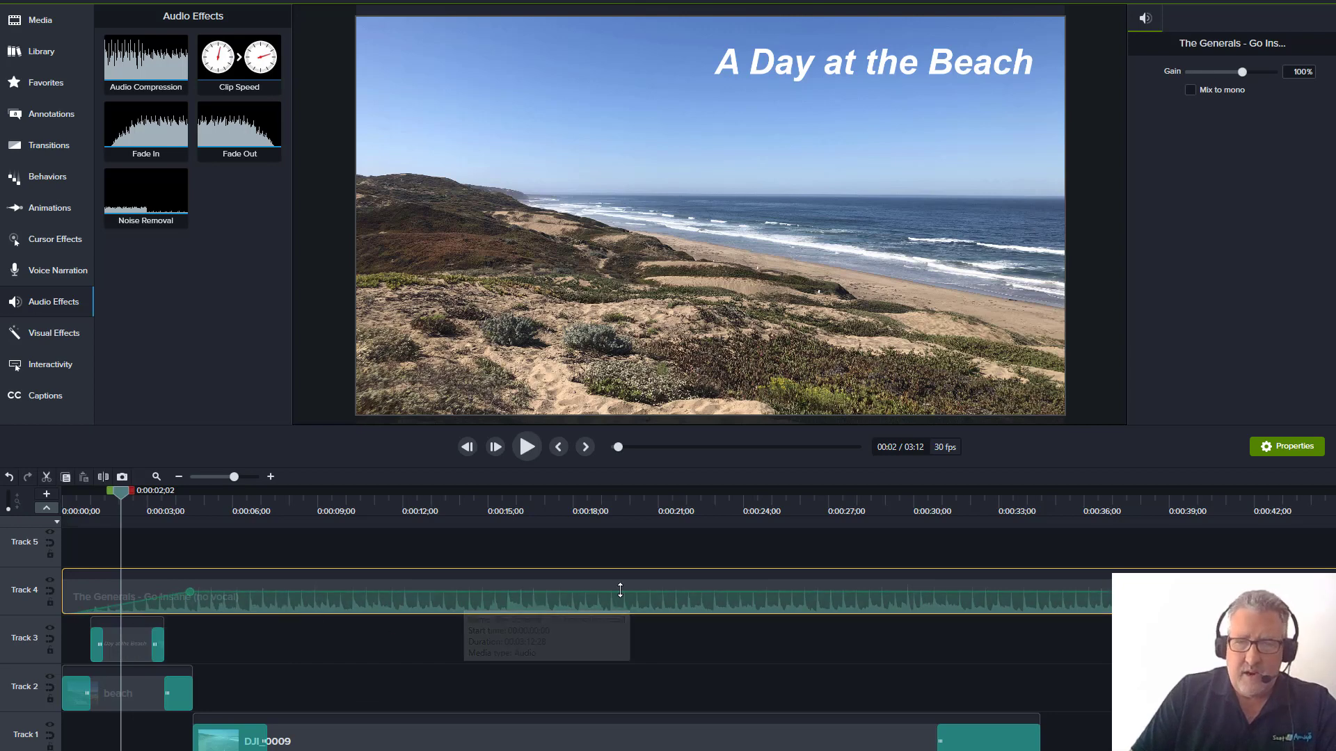
pyautogui.moveTo(620, 592); pyautogui.dragTo(623, 597)
pyautogui.click(598, 675)
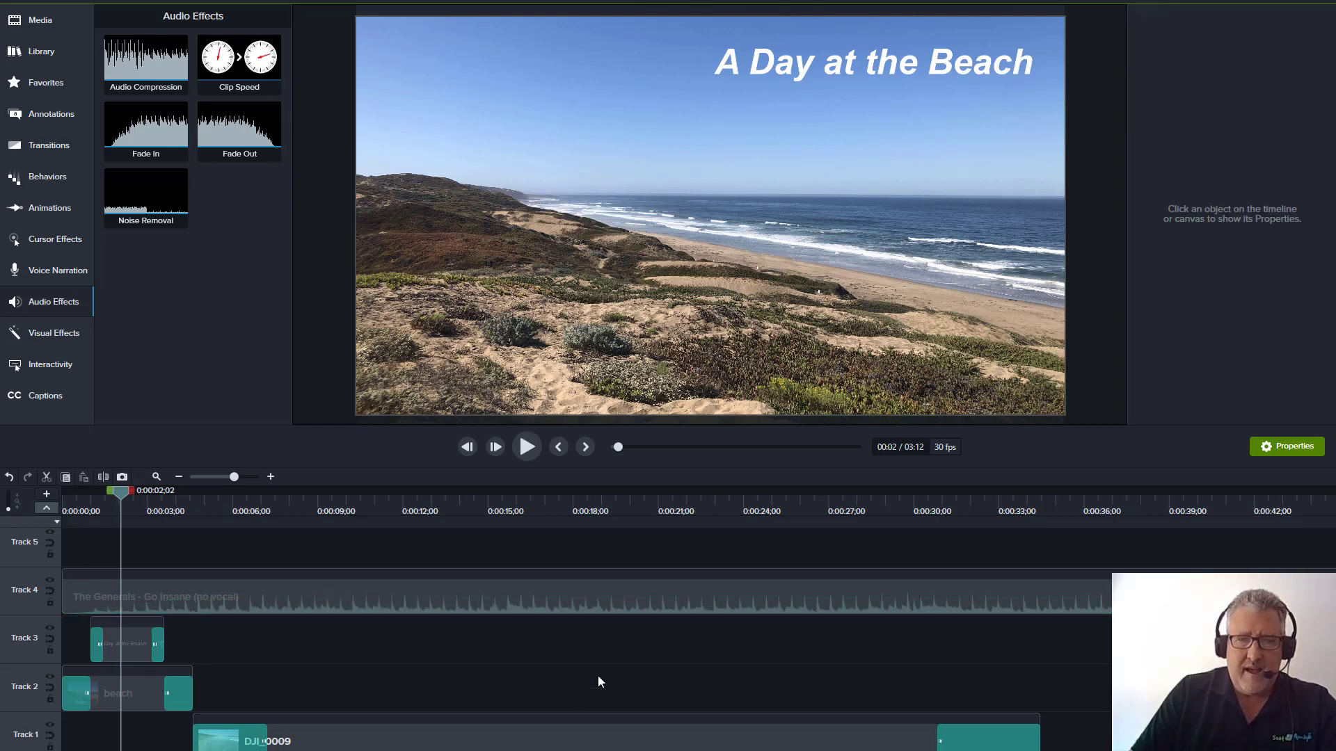
pyautogui.click(605, 602)
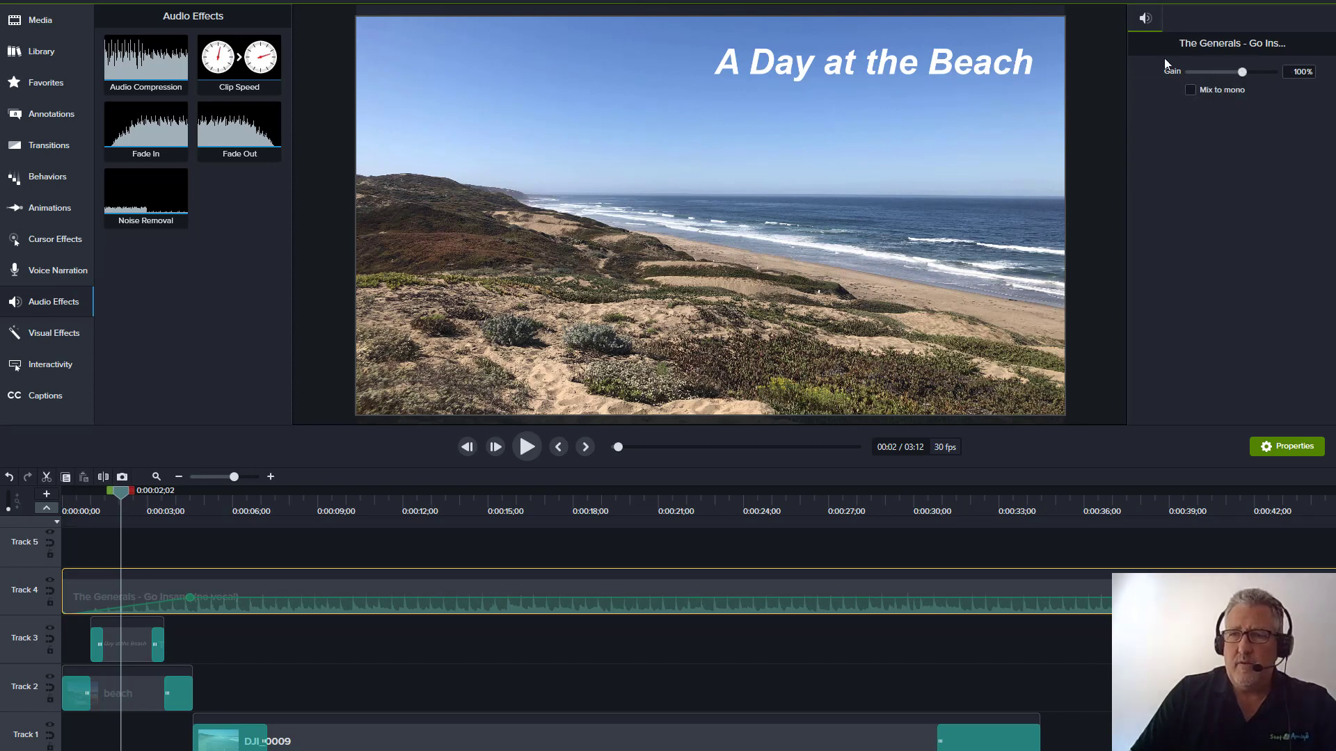
pyautogui.click(342, 672)
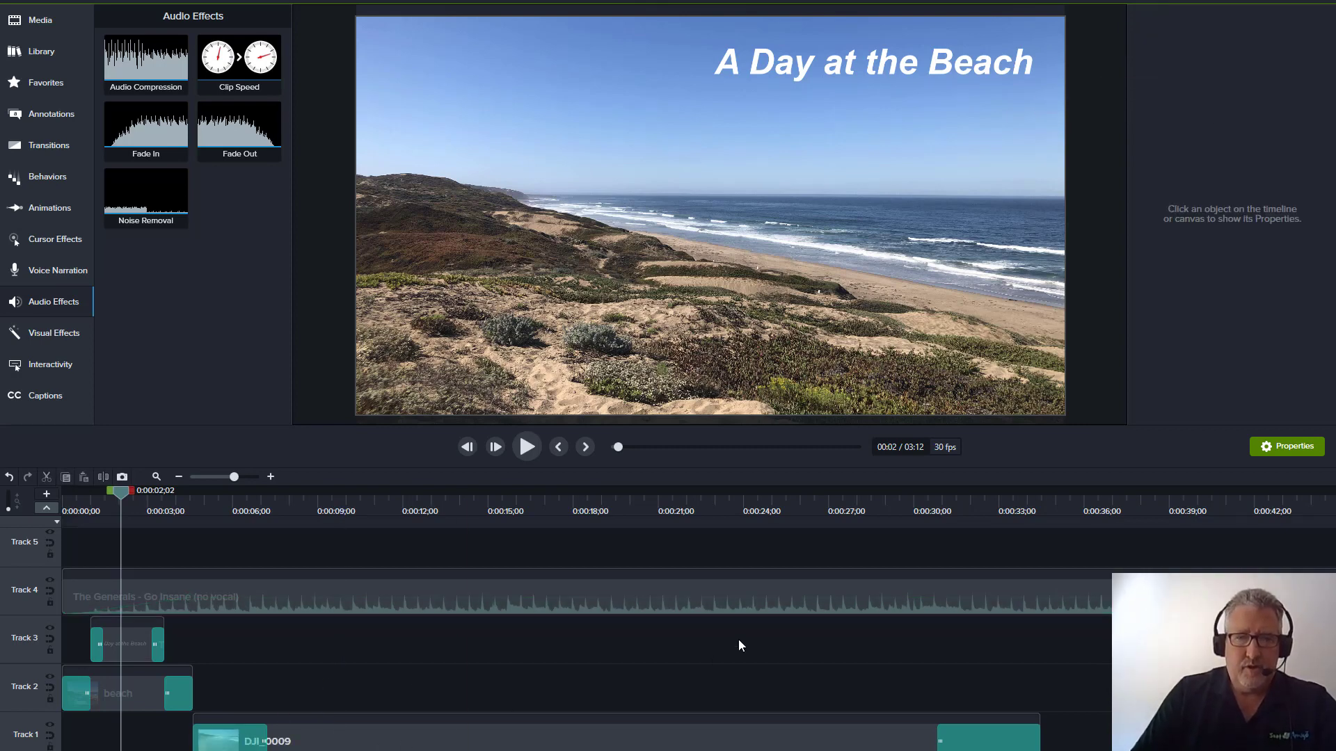
pyautogui.click(132, 637)
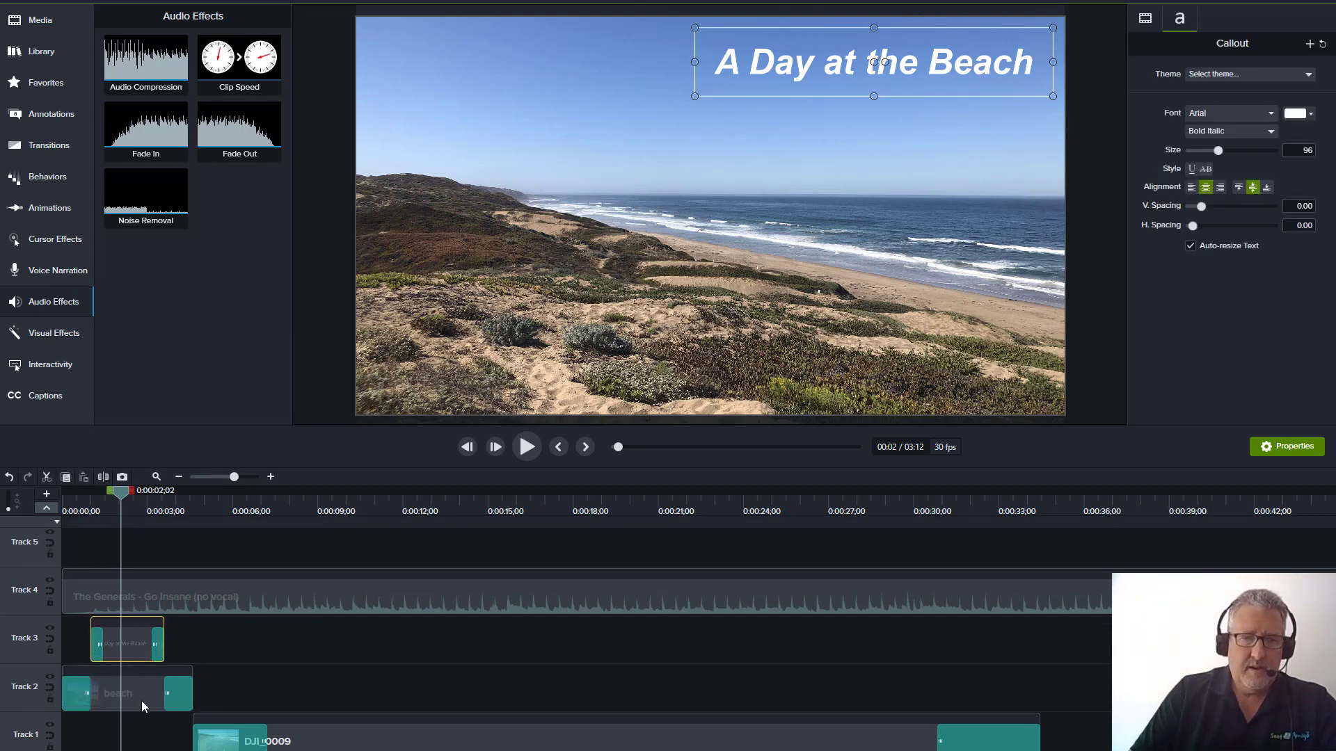
pyautogui.click(142, 706)
pyautogui.click(219, 740)
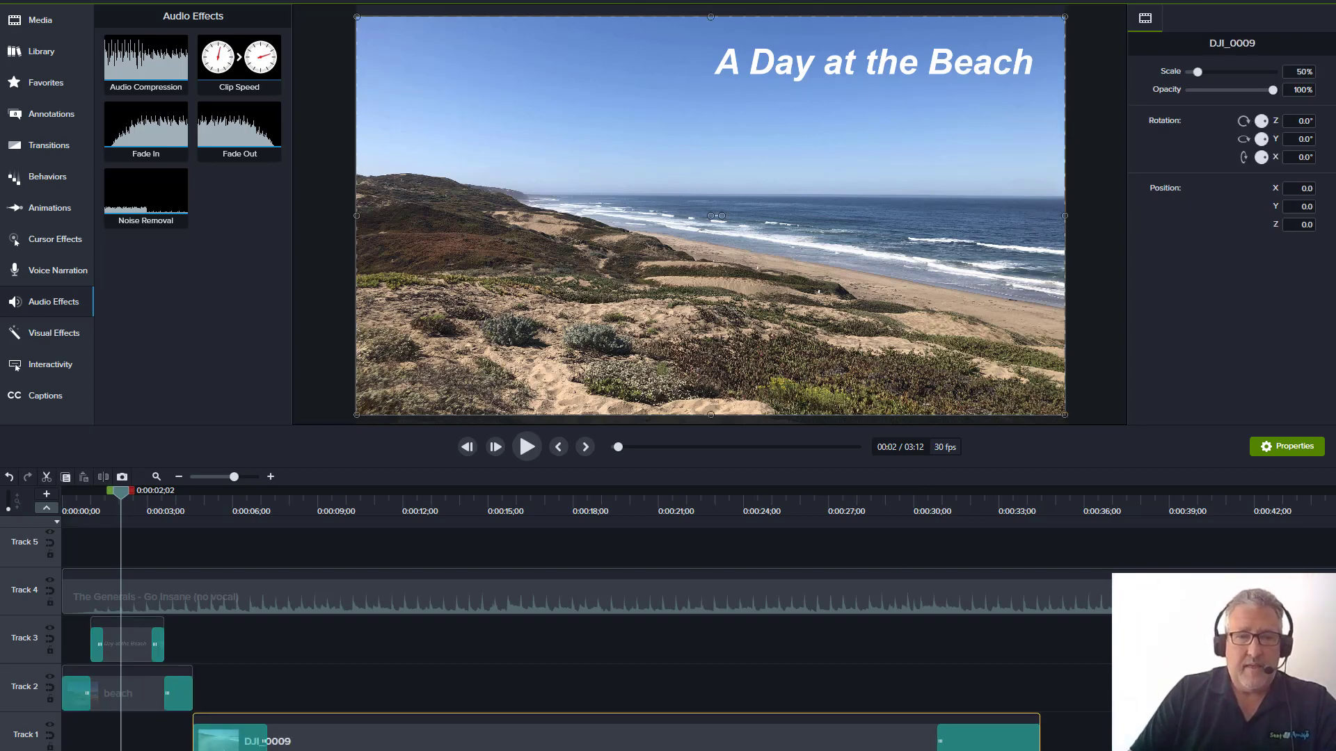
# - Trim the end of the music on Track 4 so it finishes together with the DJI_0009 clip on Track 1
pyautogui.hscroll(20, 697, 619)
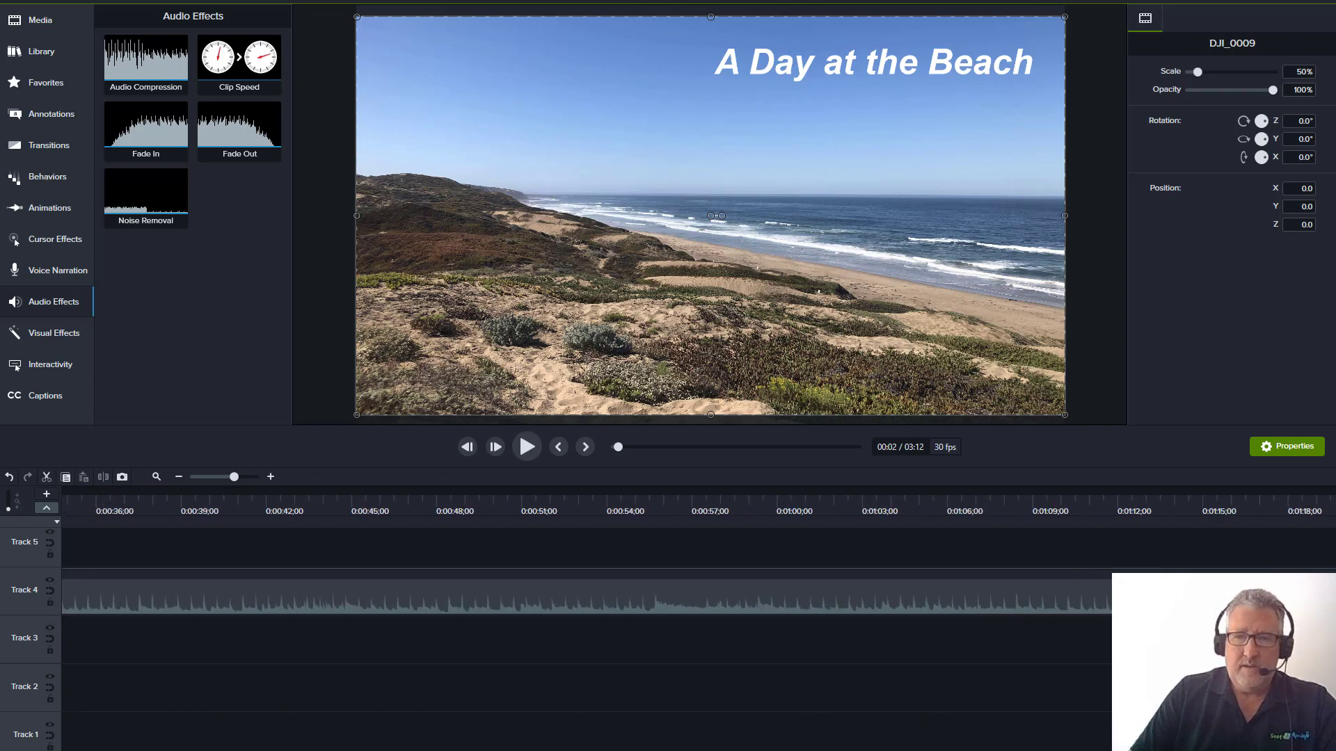
pyautogui.hscroll(-15, 698, 619)
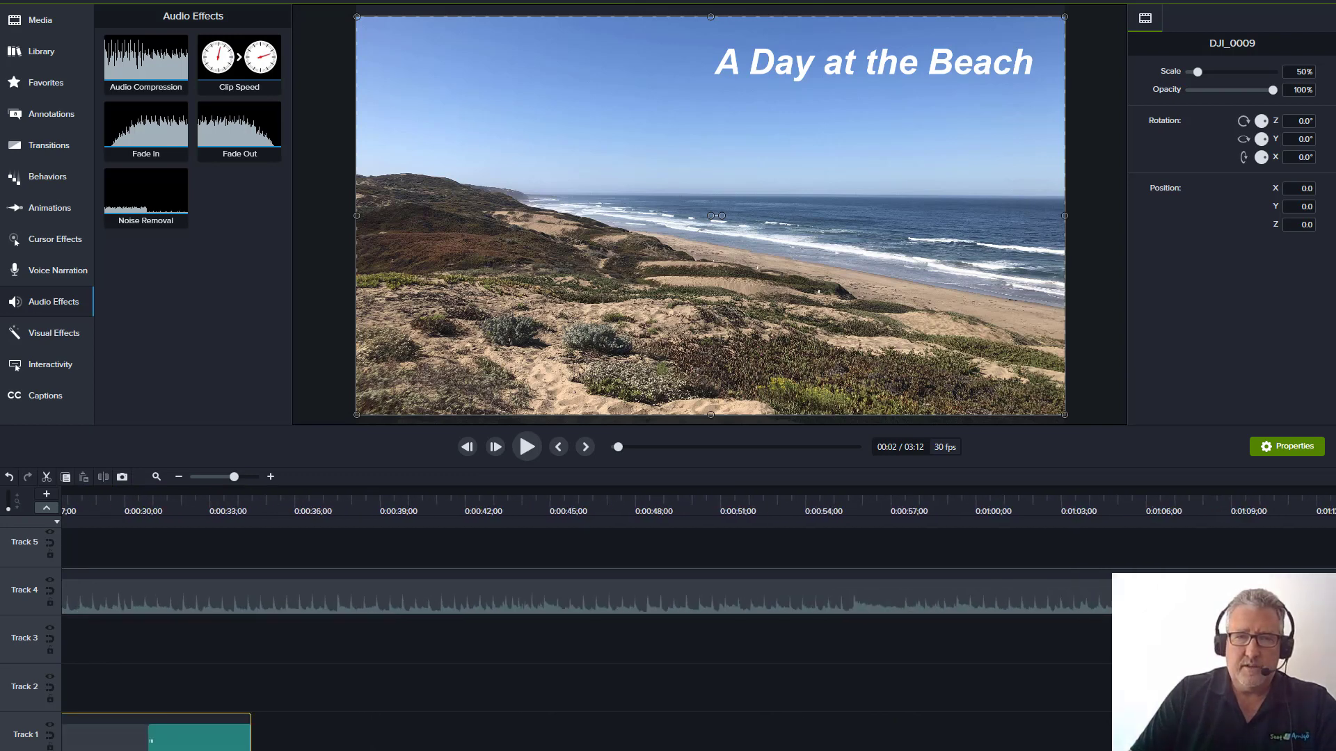
pyautogui.click(178, 477)
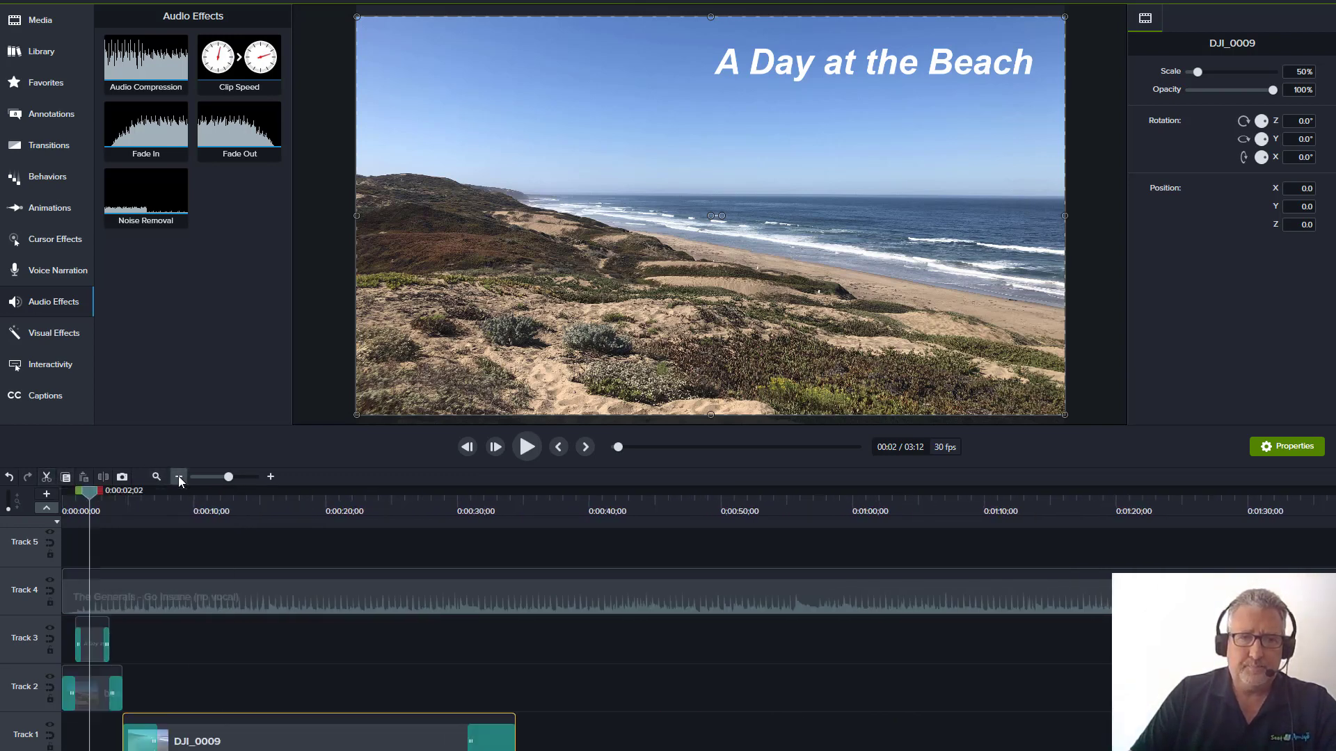
pyautogui.click(178, 477)
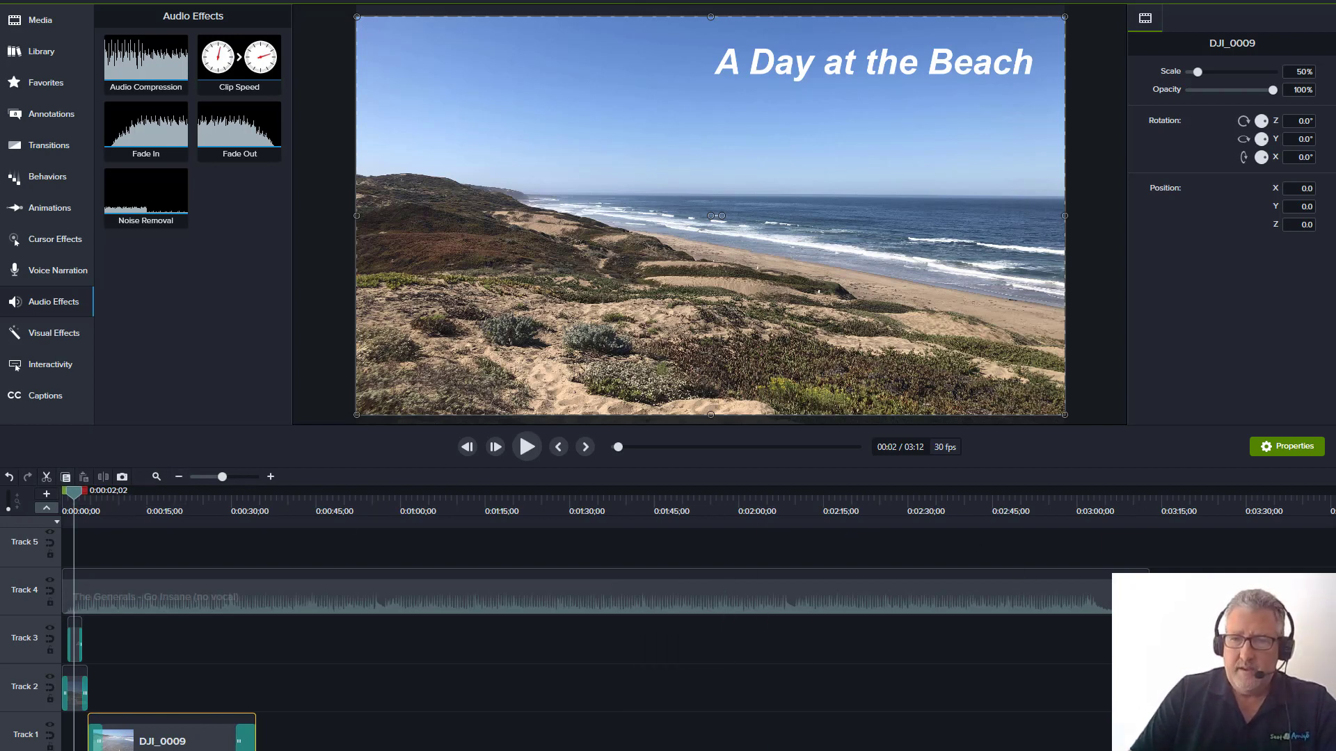
pyautogui.click(1041, 604)
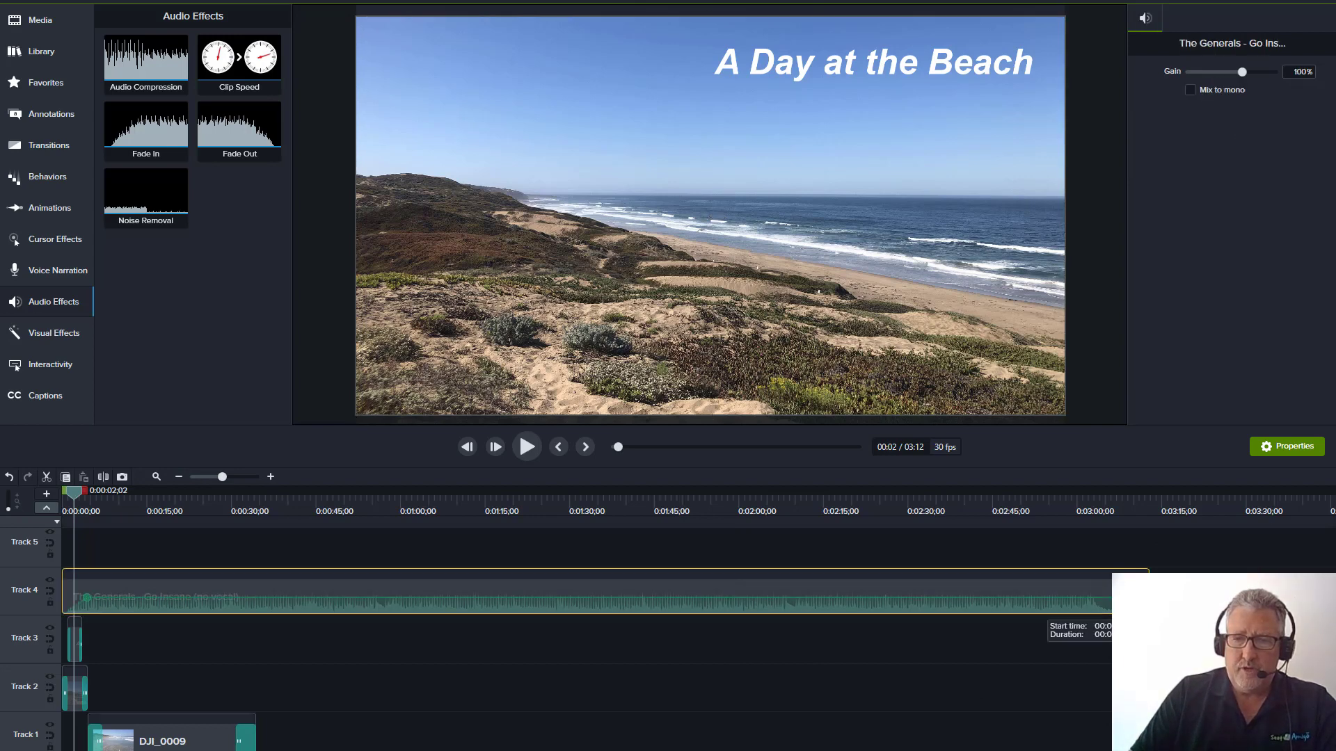
pyautogui.moveTo(1131, 602); pyautogui.dragTo(672, 603)
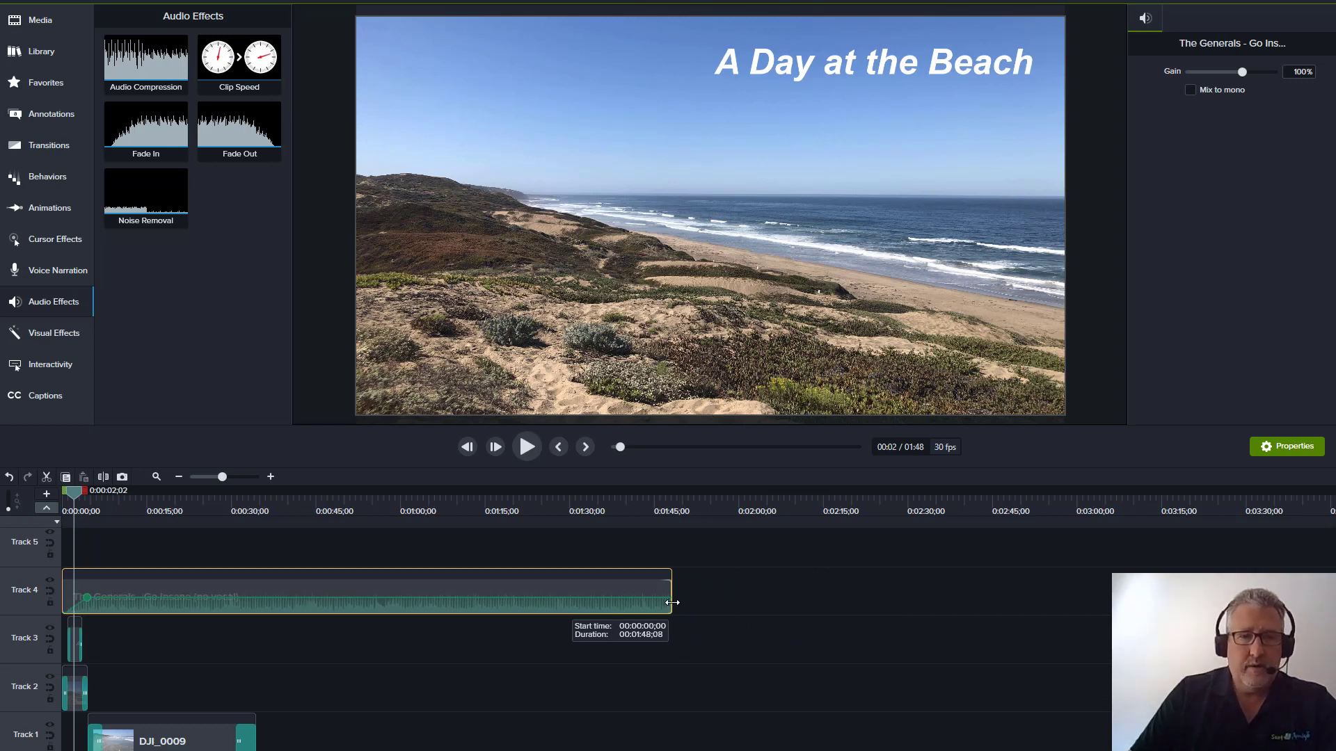
pyautogui.moveTo(672, 602); pyautogui.dragTo(255, 610)
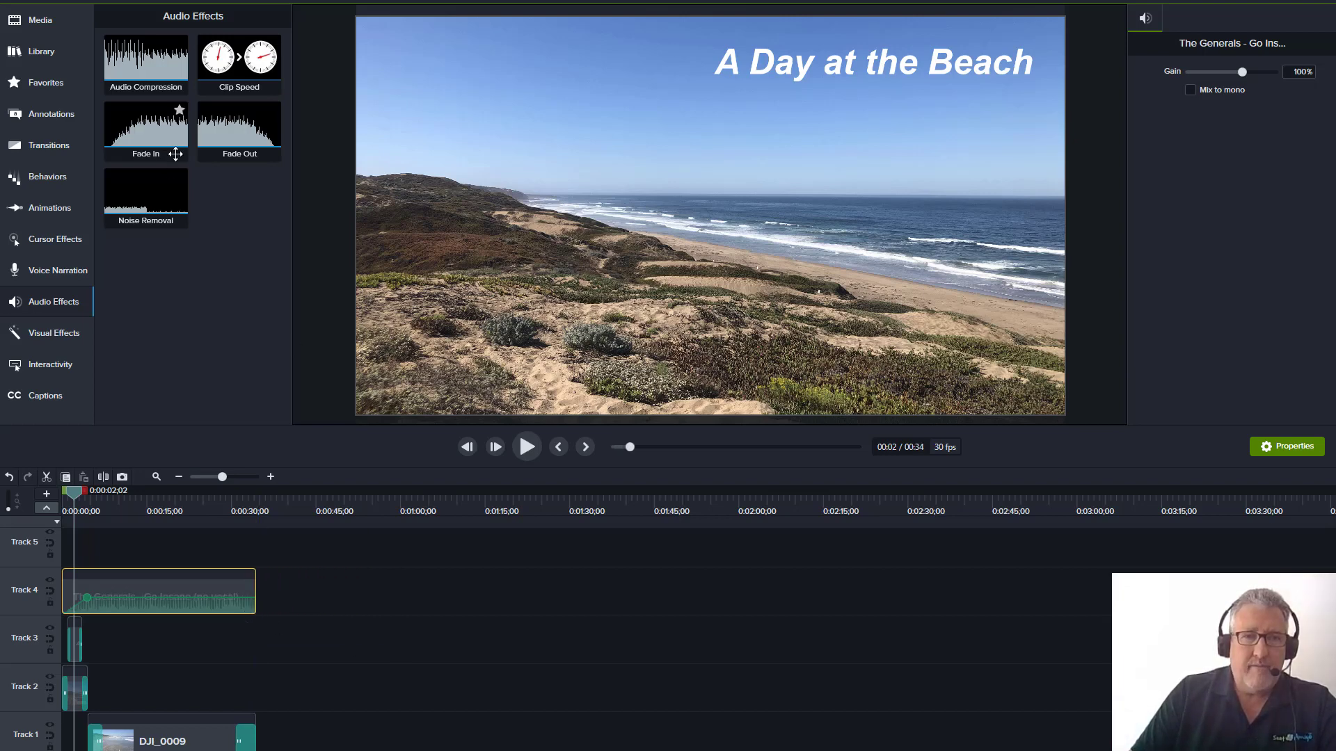
# - Add the Fade Out audio effect to the music, and lengthen the fade to start before the DJI_0009 clip's closing fade
pyautogui.moveTo(237, 132); pyautogui.dragTo(238, 596)
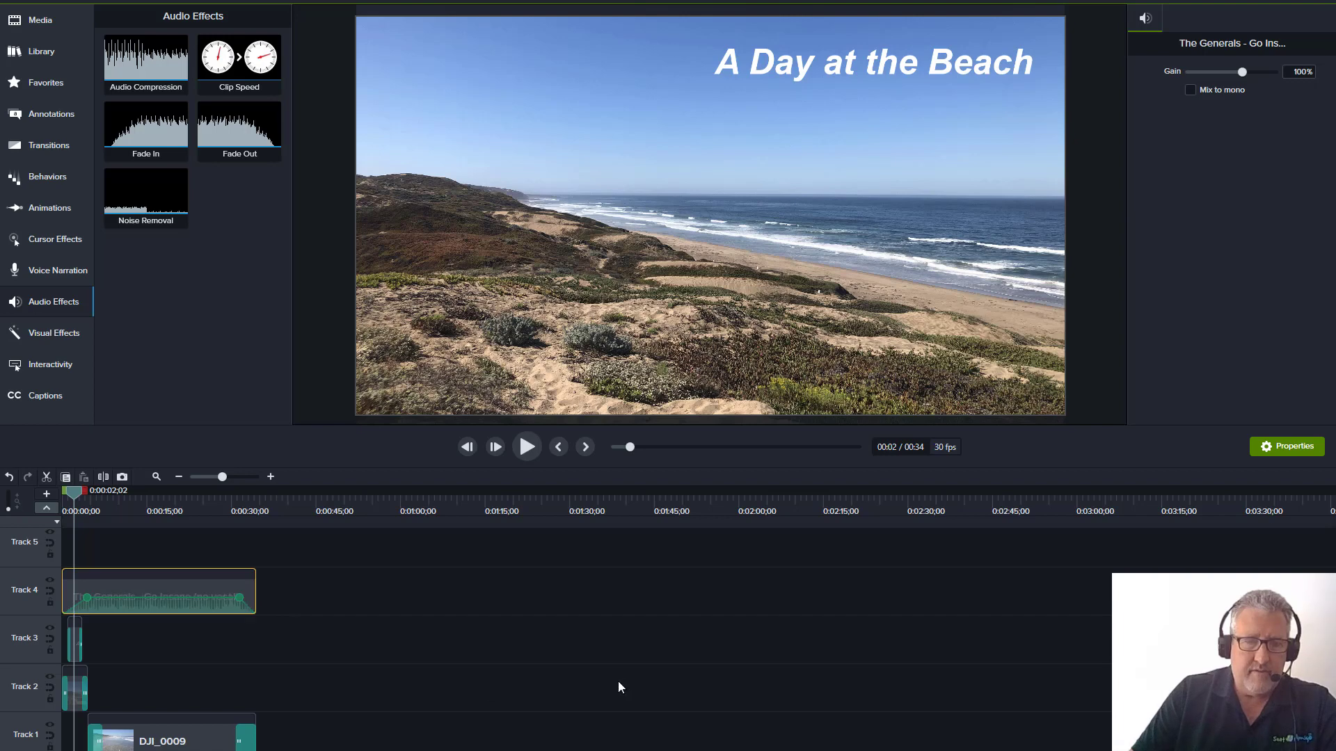
pyautogui.click(271, 477)
pyautogui.click(271, 477)
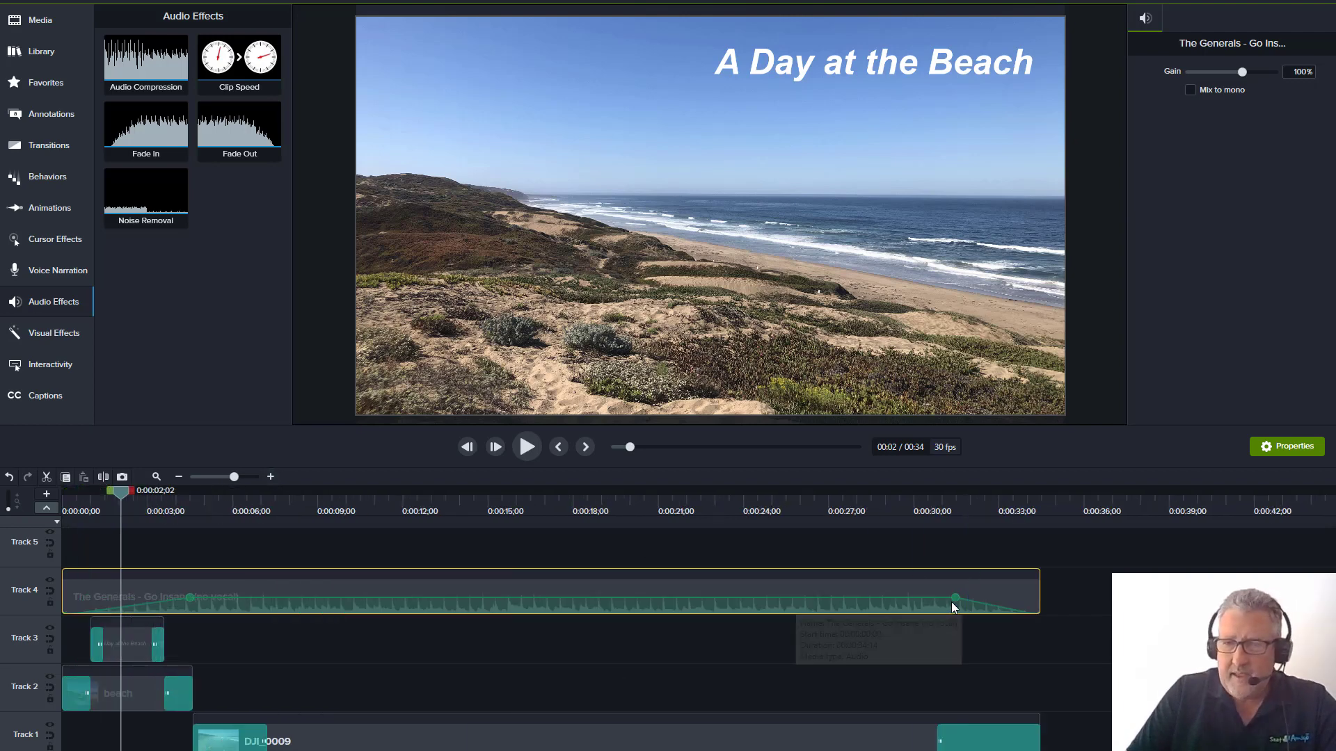
pyautogui.moveTo(956, 599)
pyautogui.moveTo(899, 598); pyautogui.dragTo(855, 603)
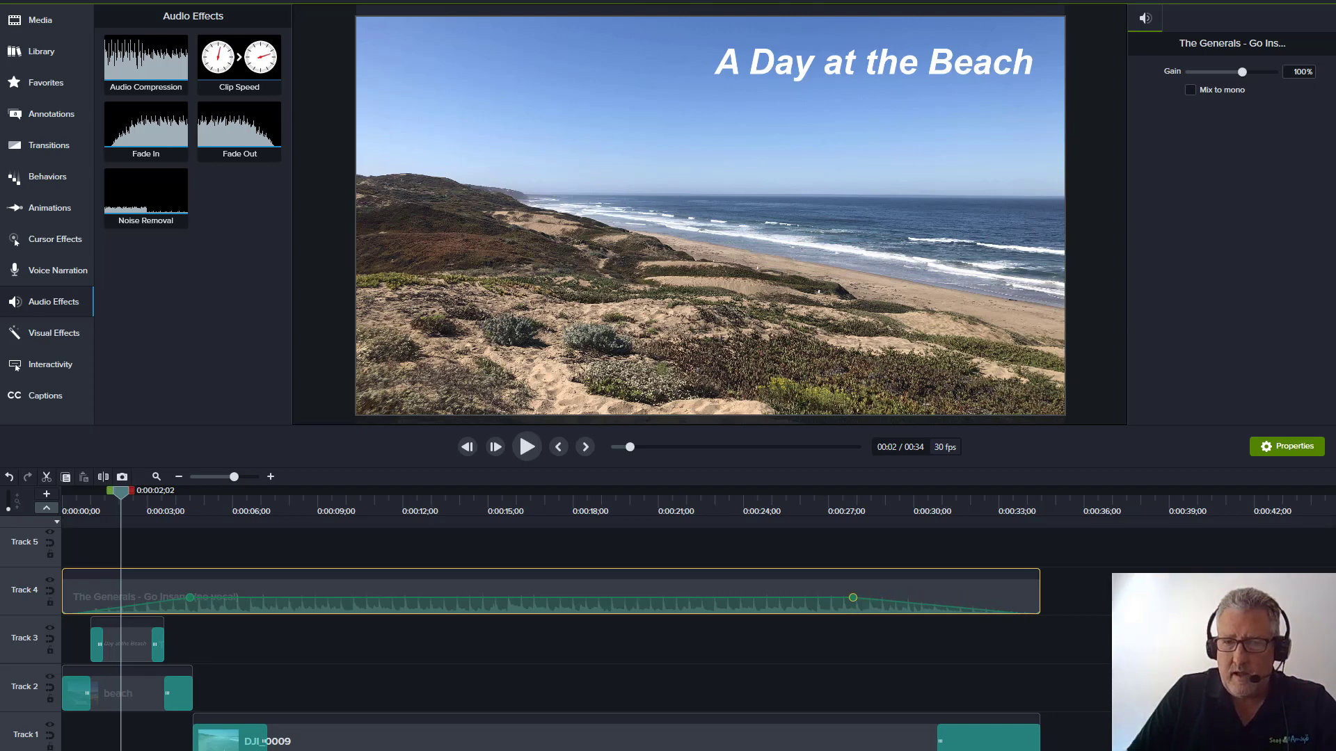
pyautogui.click(1155, 618)
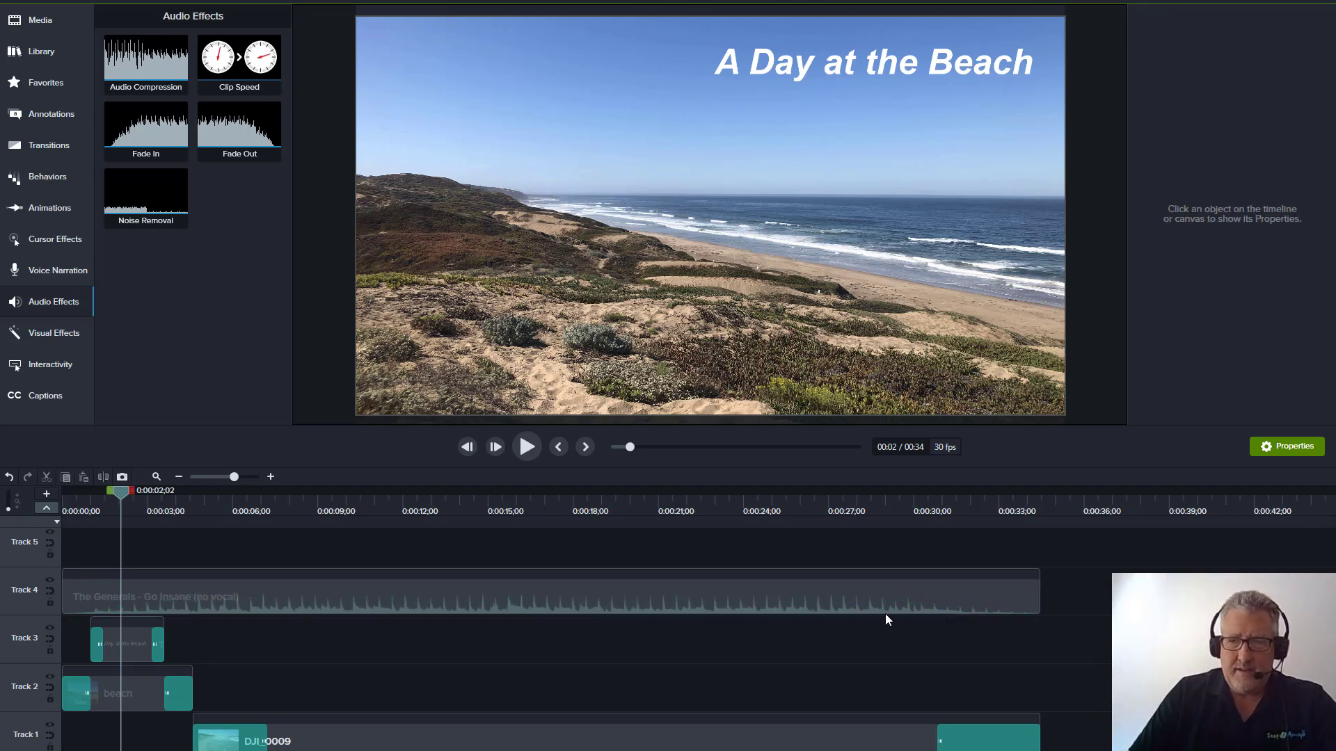
pyautogui.click(771, 609)
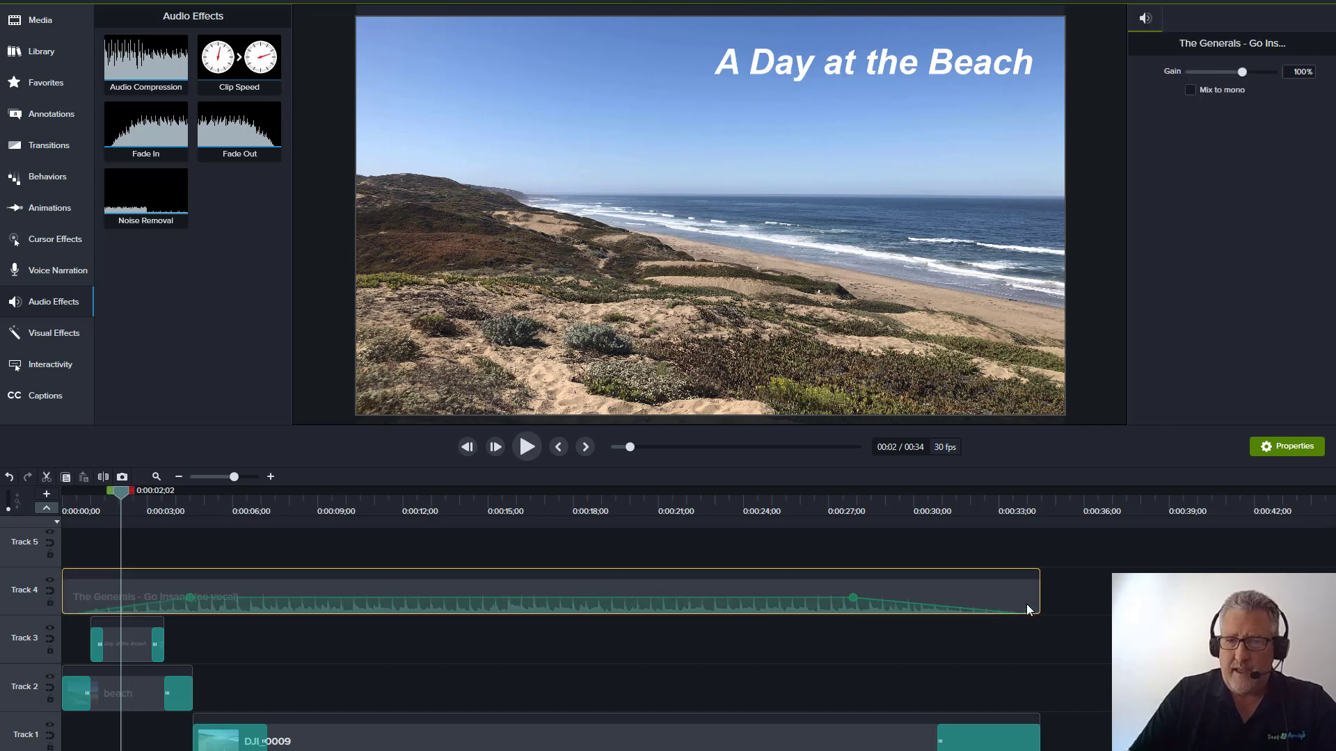
pyautogui.click(1155, 620)
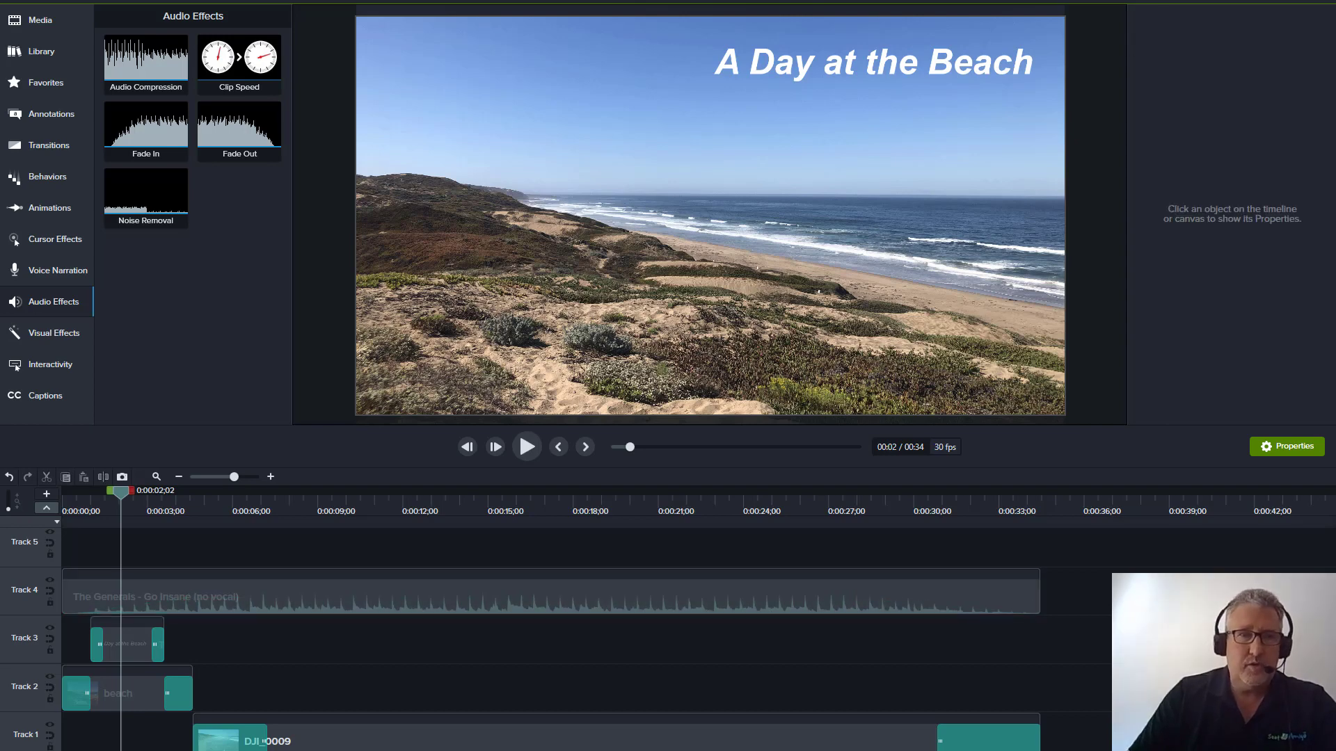
# - Play the whole video from the beginning of the timeline to its end, and return the playhead to 0:00:00;00
pyautogui.click(14, 1)
pyautogui.click(26, 52)
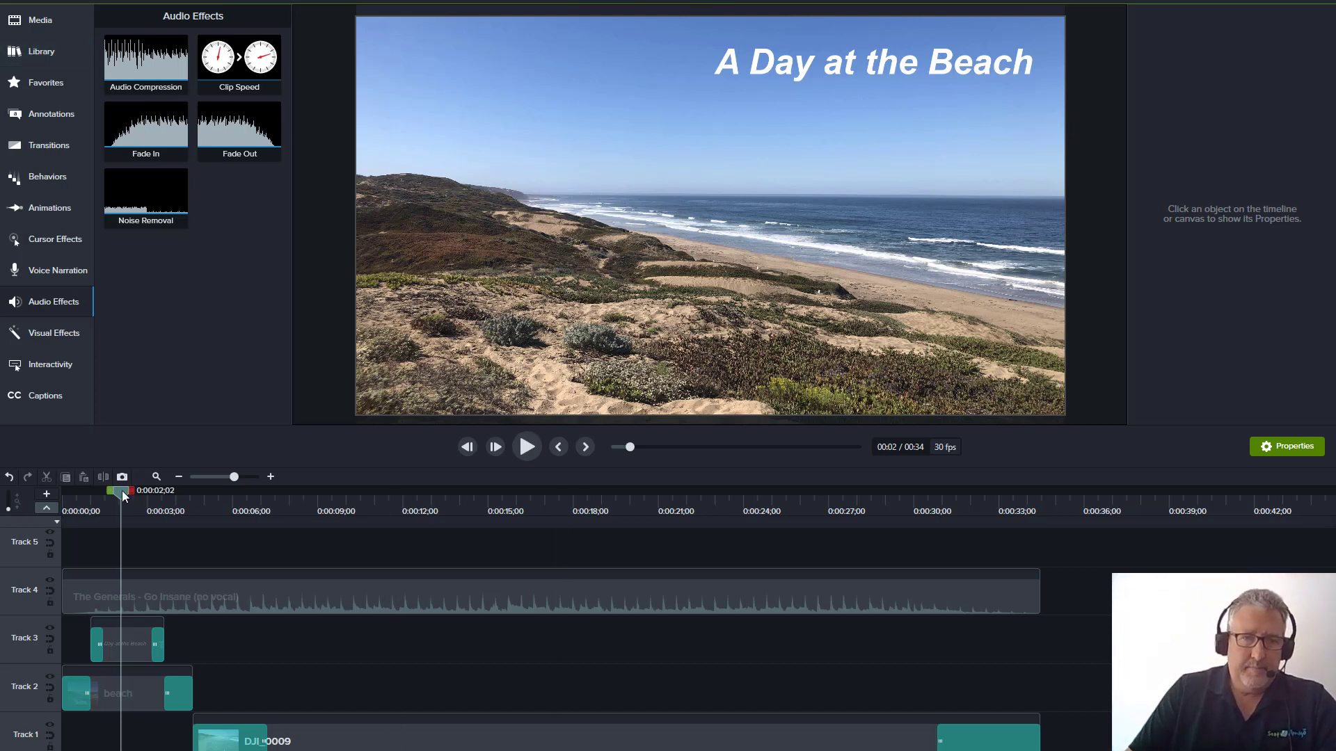
pyautogui.moveTo(122, 492); pyautogui.dragTo(60, 494)
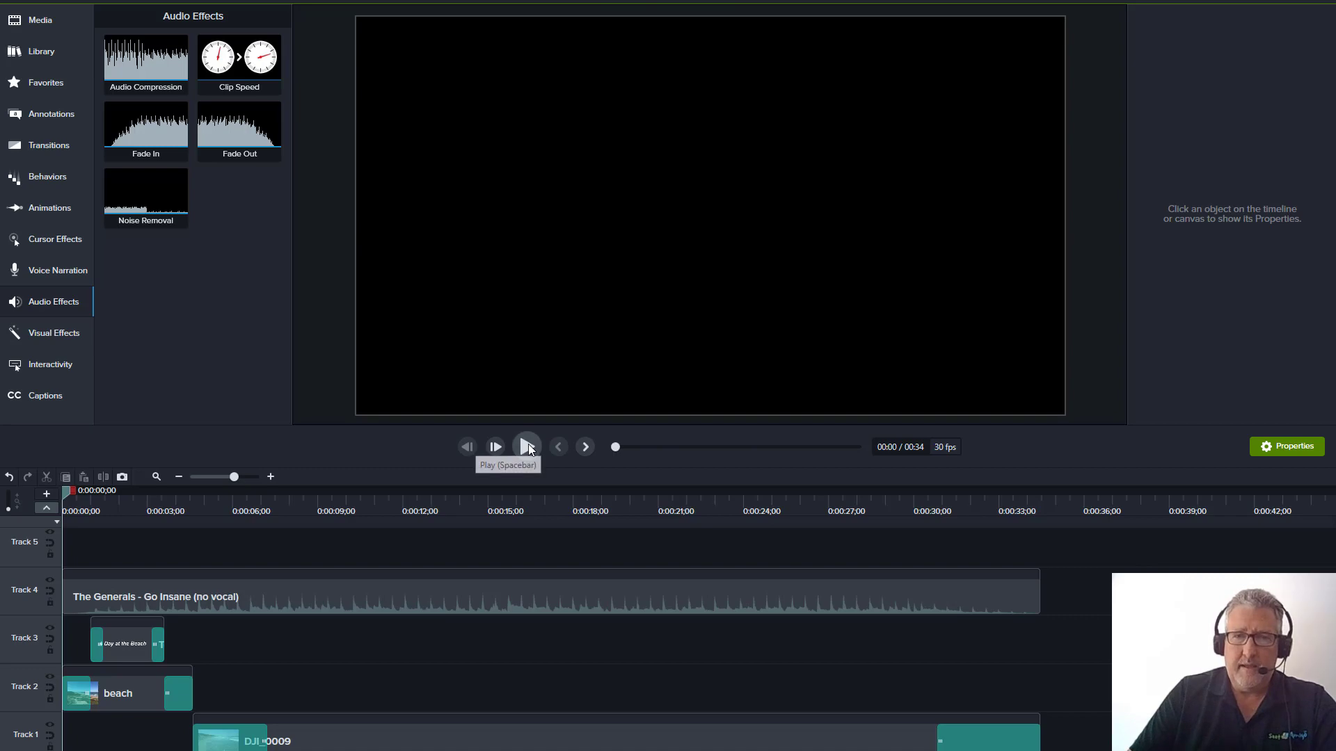
pyautogui.click(528, 446)
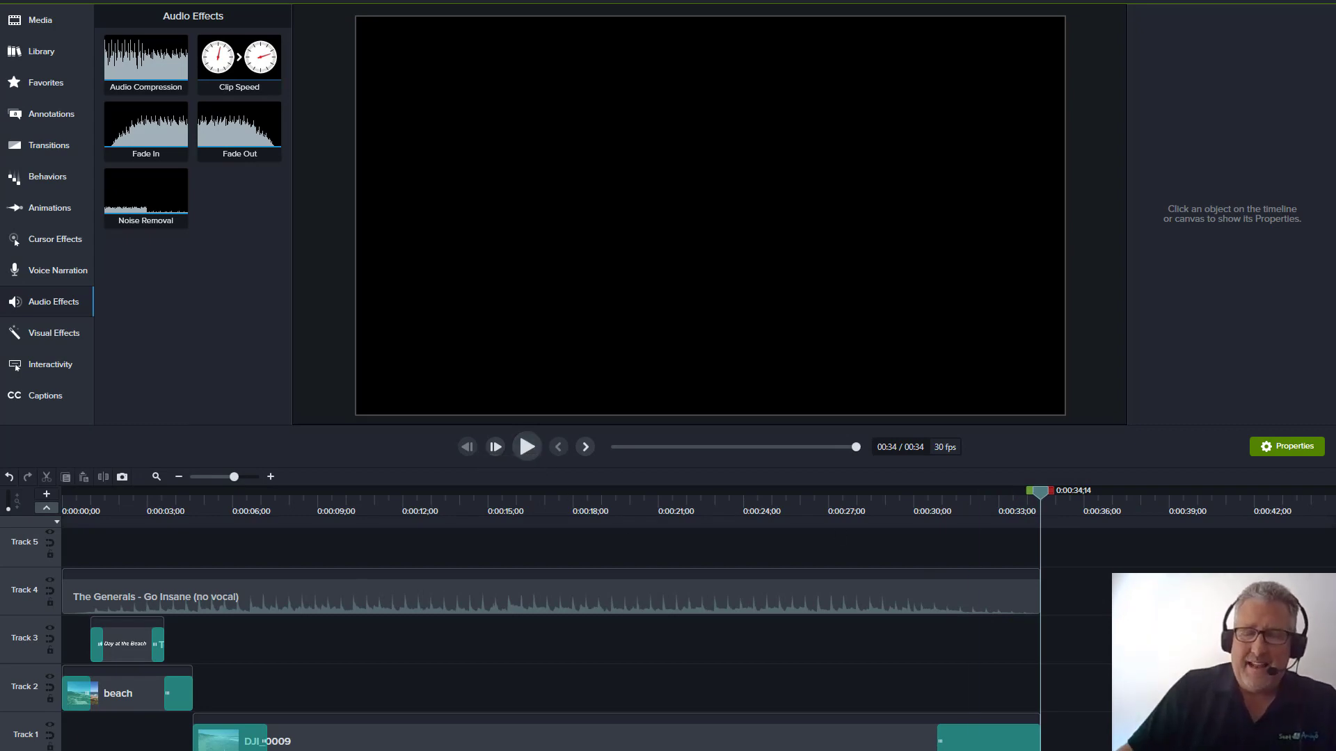
pyautogui.moveTo(1042, 490); pyautogui.dragTo(57, 453)
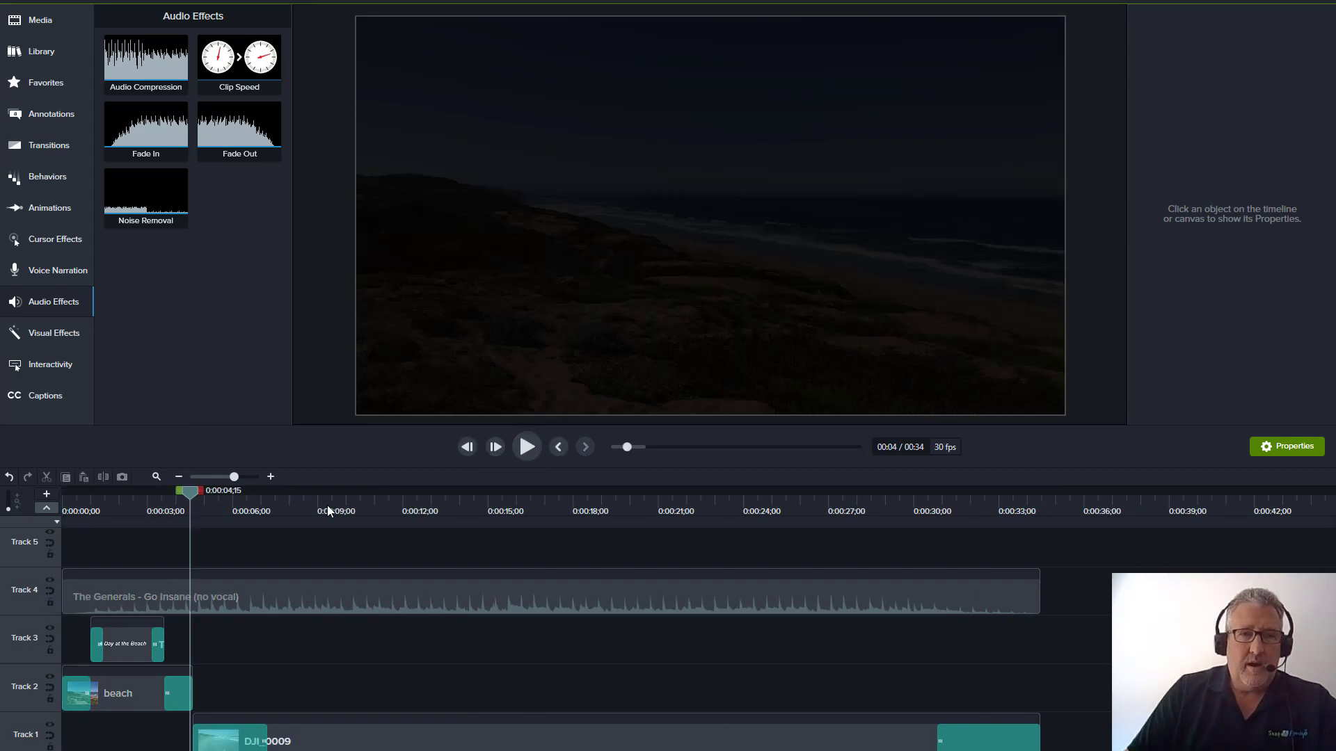
pyautogui.moveTo(327, 505); pyautogui.dragTo(62, 492)
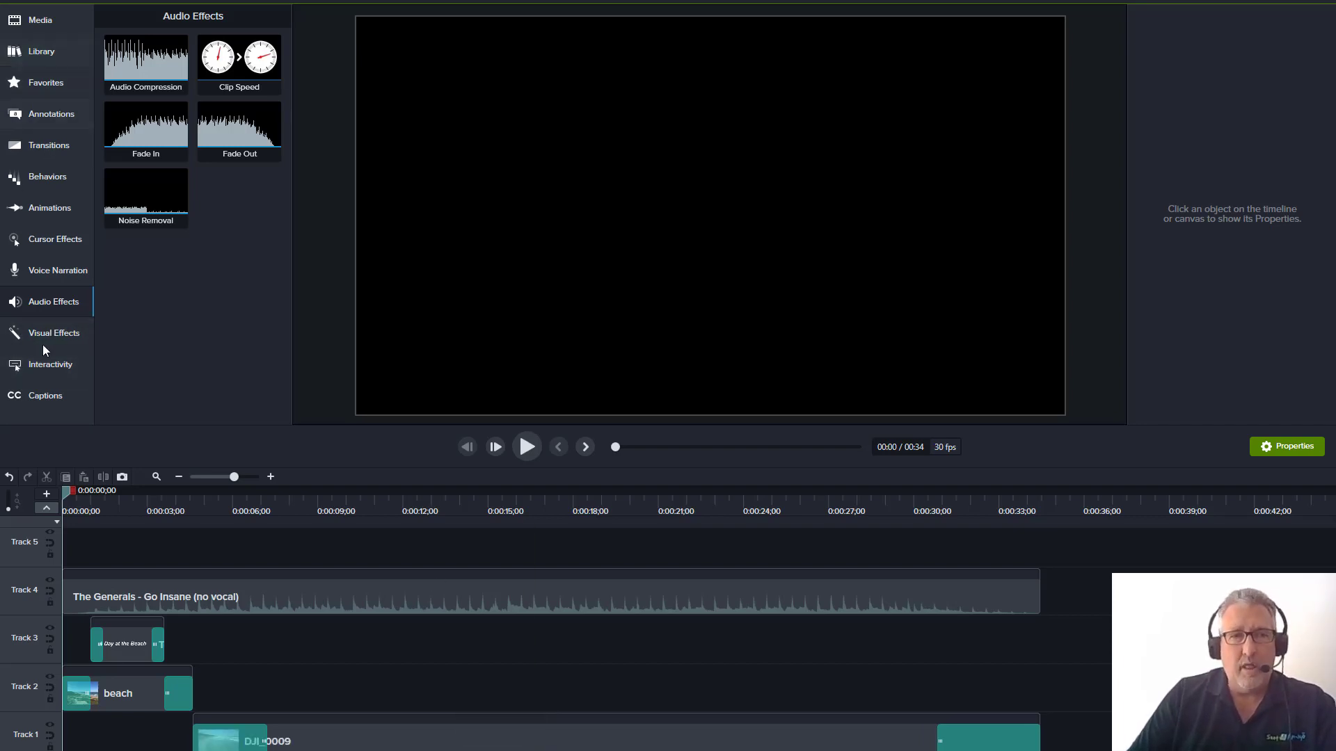
# - Apply the Color Adjustment visual effect to the DJI_0009 clip with the playhead at 0:00:12;02, and show the clip's effects on the timeline
pyautogui.click(516, 739)
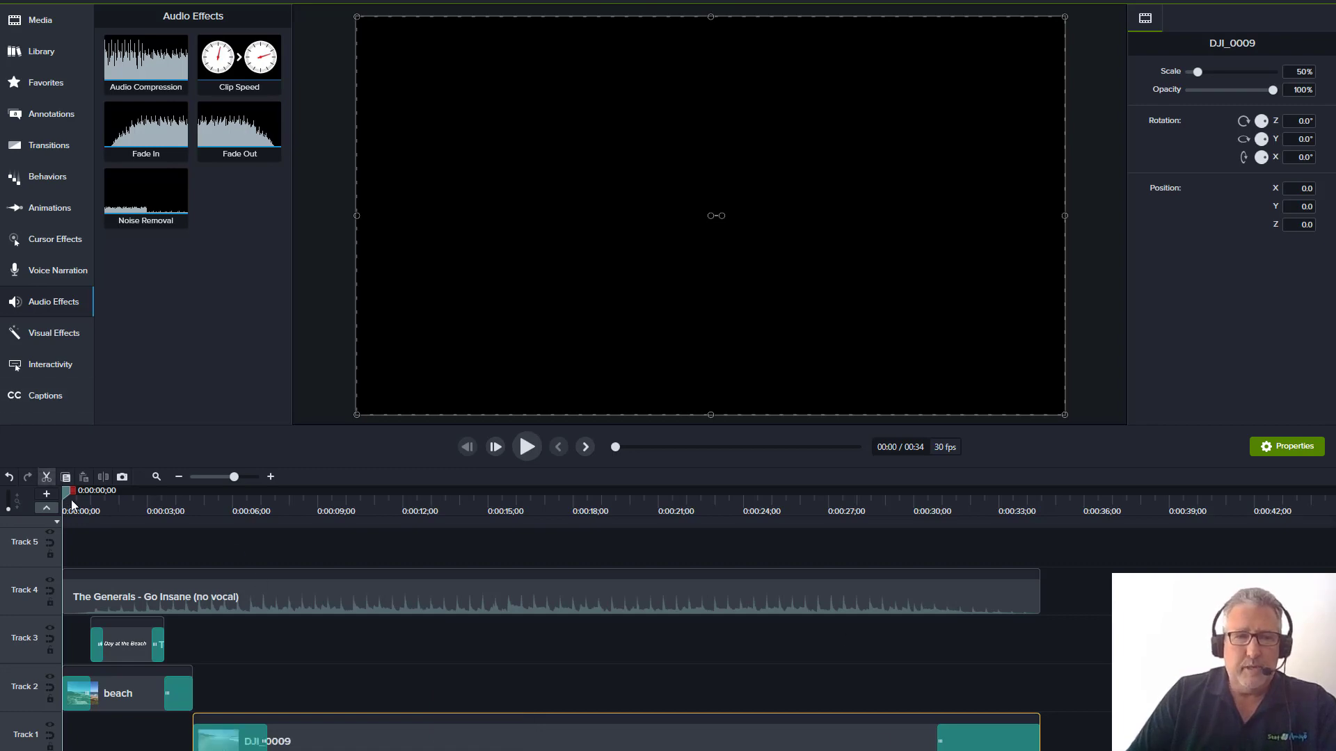
pyautogui.moveTo(65, 492); pyautogui.dragTo(408, 532)
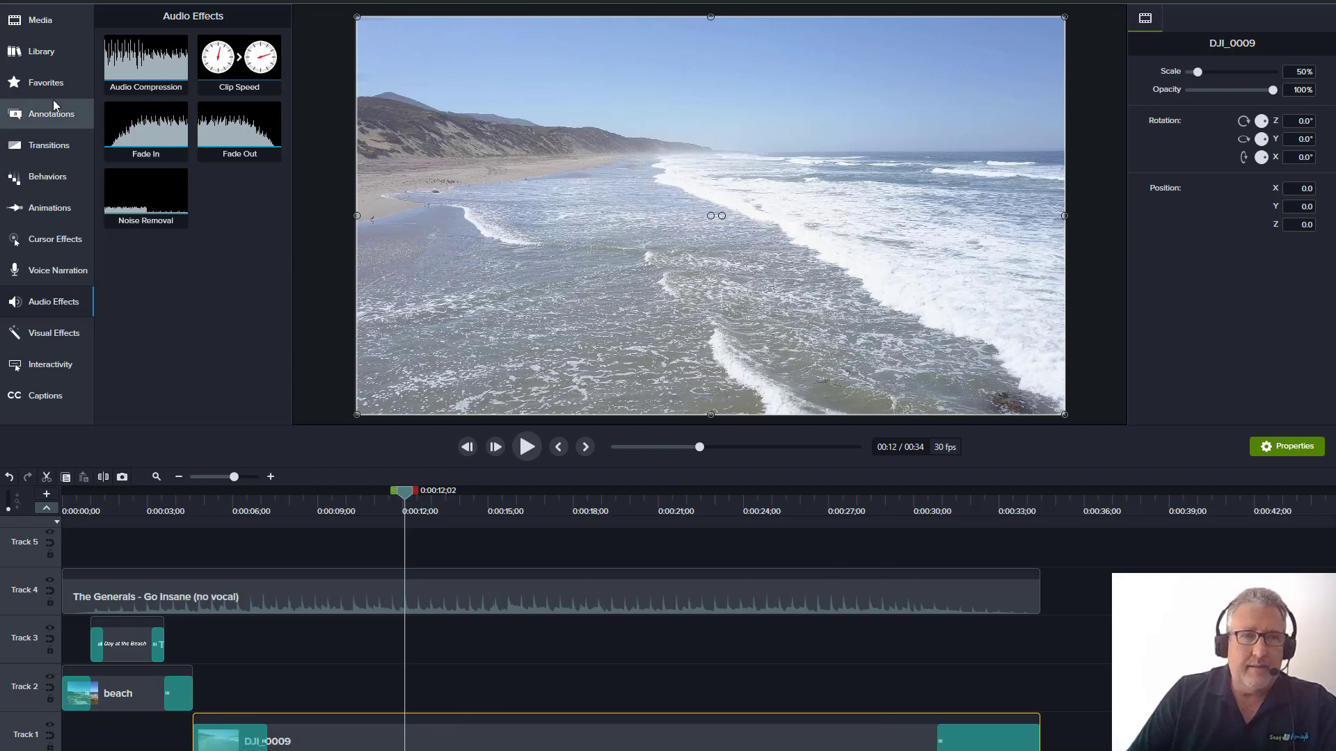
pyautogui.click(50, 337)
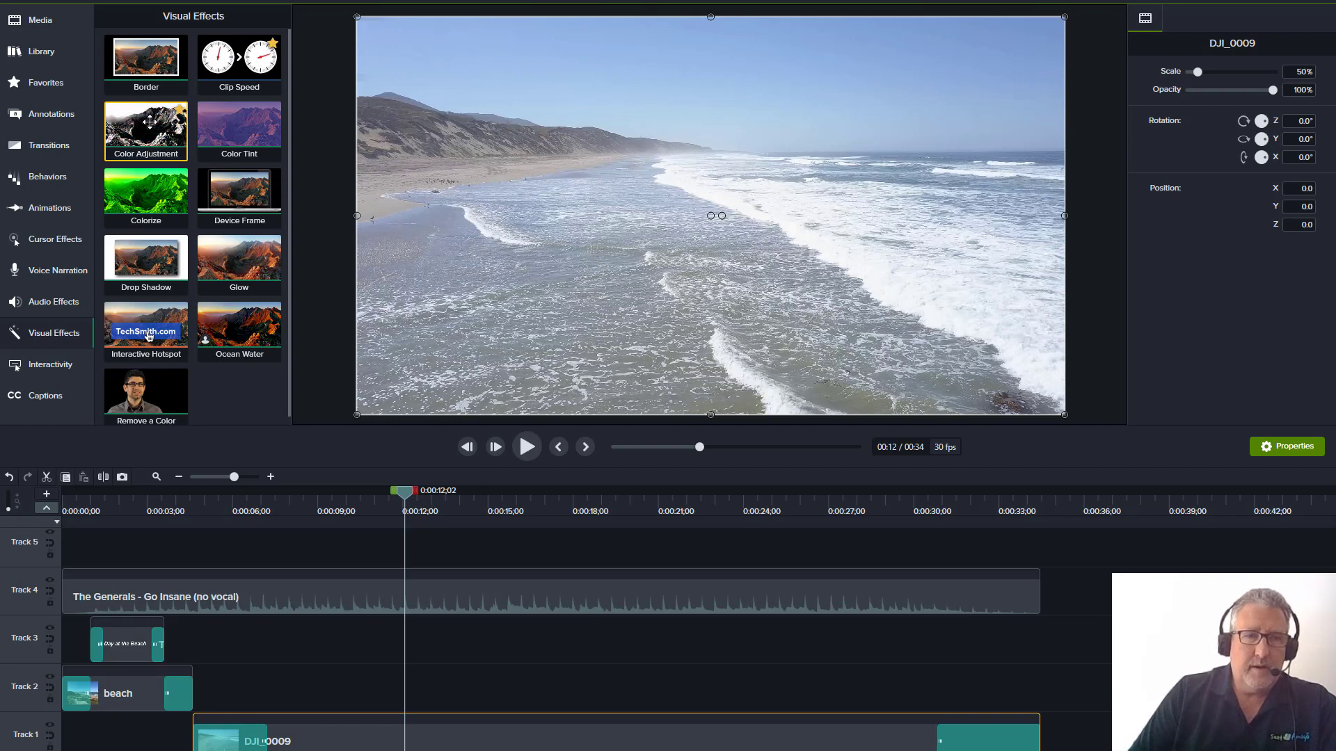
pyautogui.moveTo(151, 122); pyautogui.dragTo(466, 739)
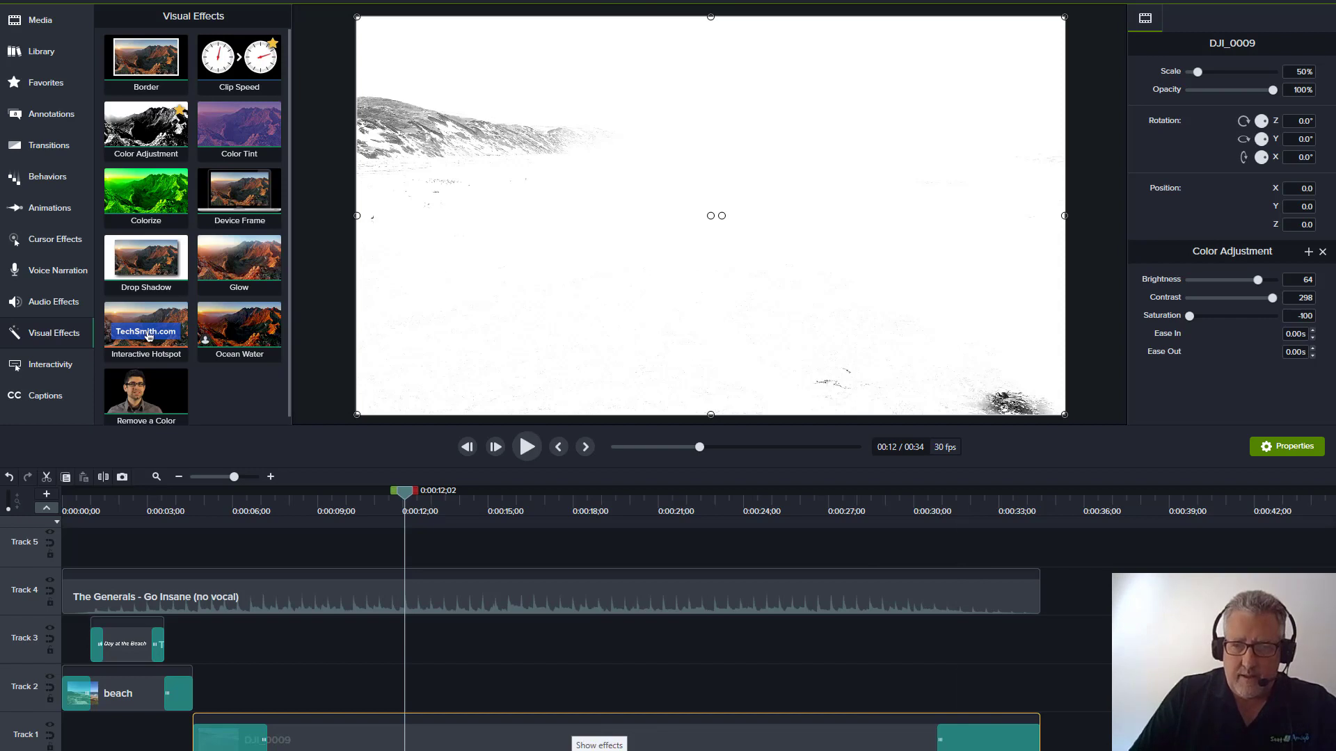
pyautogui.click(616, 750)
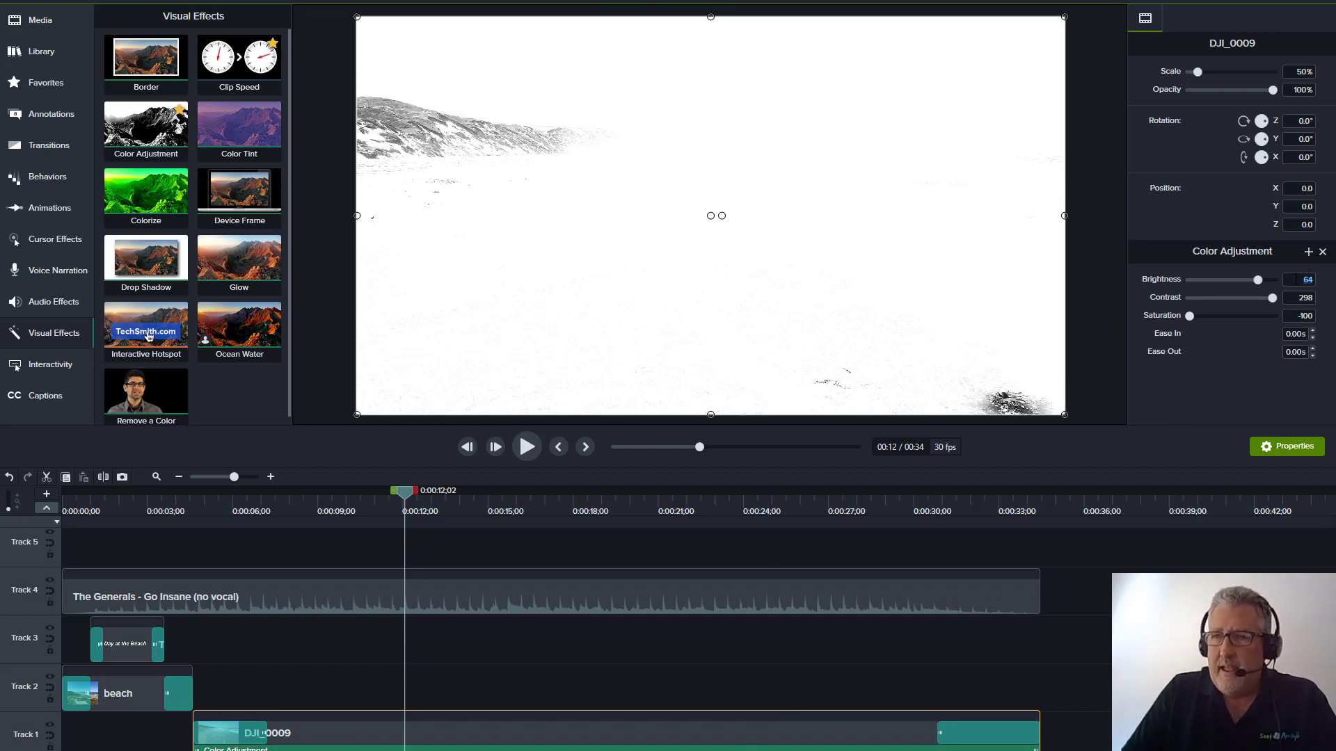
# - Set the brightness, contrast and saturation of the DJI_0009 clip's Color Adjustment to 0
pyautogui.write('0')
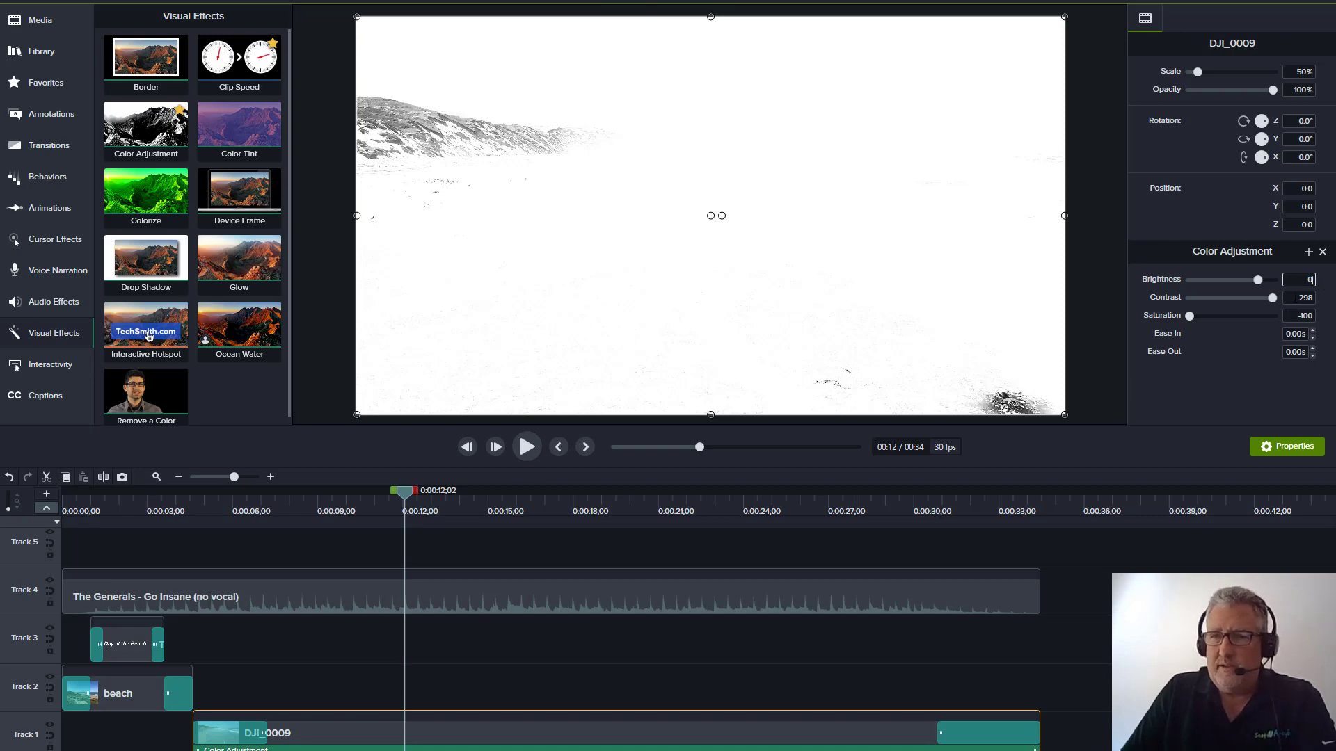
pyautogui.press('Tab')
pyautogui.write('0')
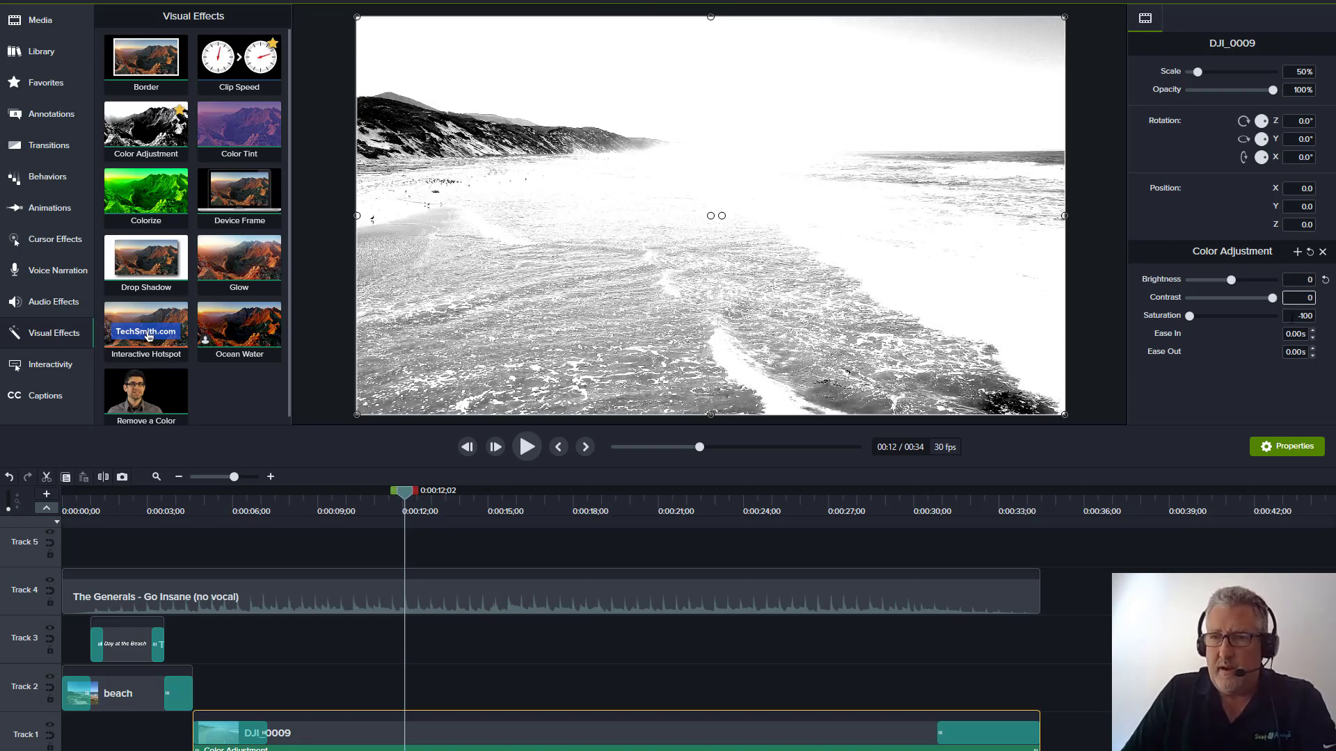
pyautogui.press('Tab')
pyautogui.write('0')
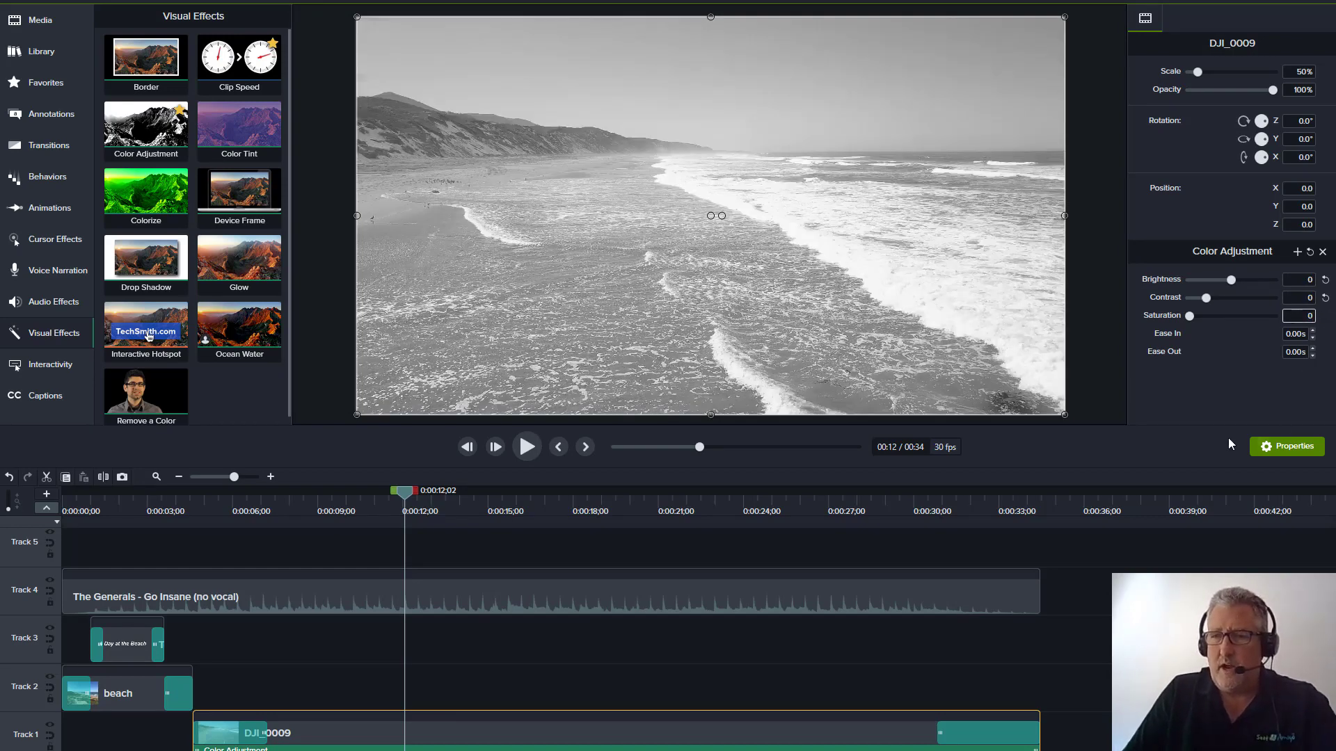
pyautogui.press('Return')
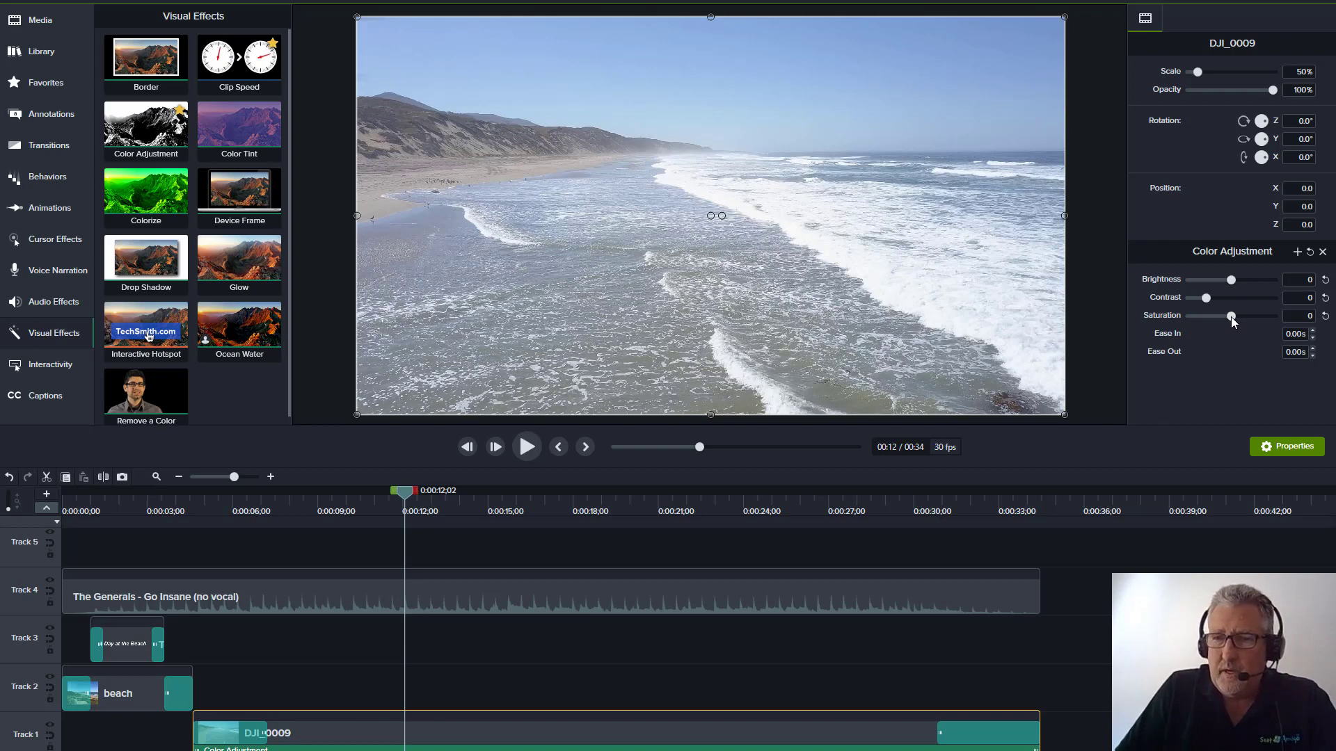
# - Try lower and higher saturation on the DJI_0009 clip's Color Adjustment, and settle on a saturation of 62
pyautogui.moveTo(1230, 316); pyautogui.dragTo(1185, 323)
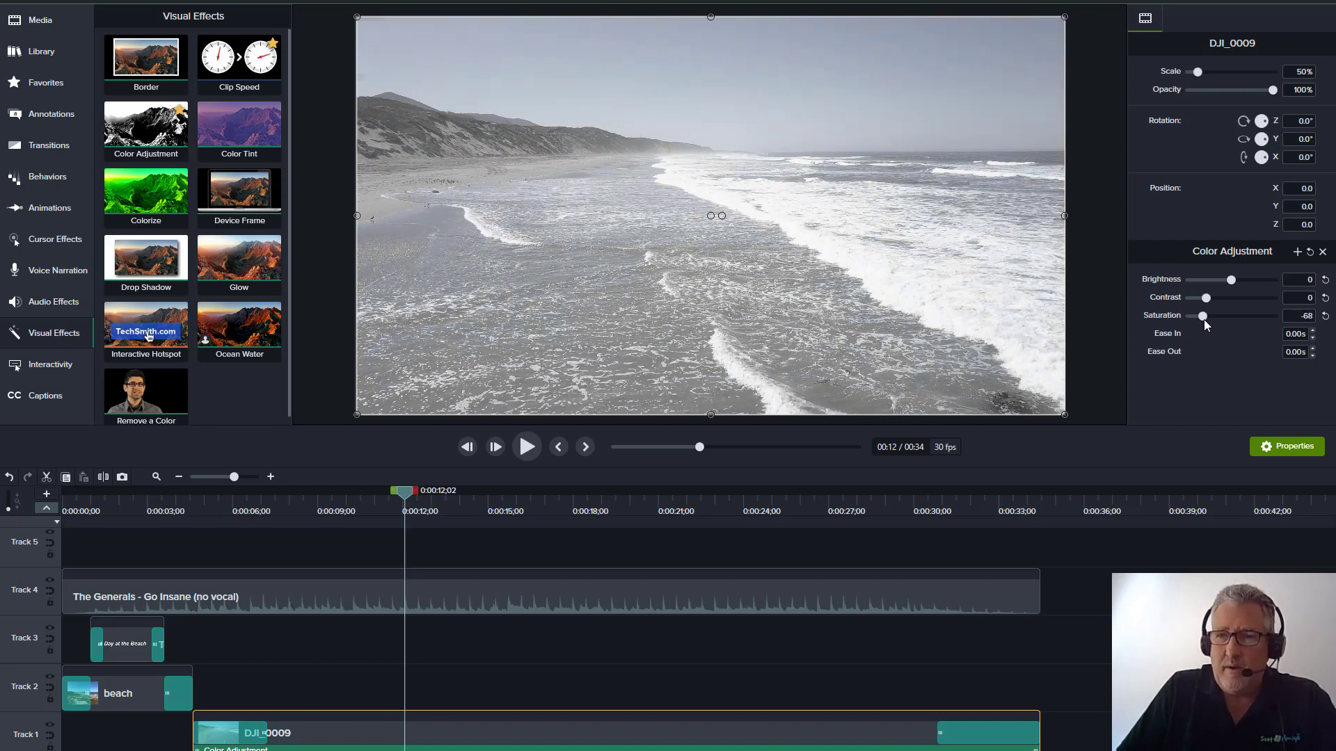
pyautogui.moveTo(1215, 319); pyautogui.dragTo(1263, 316)
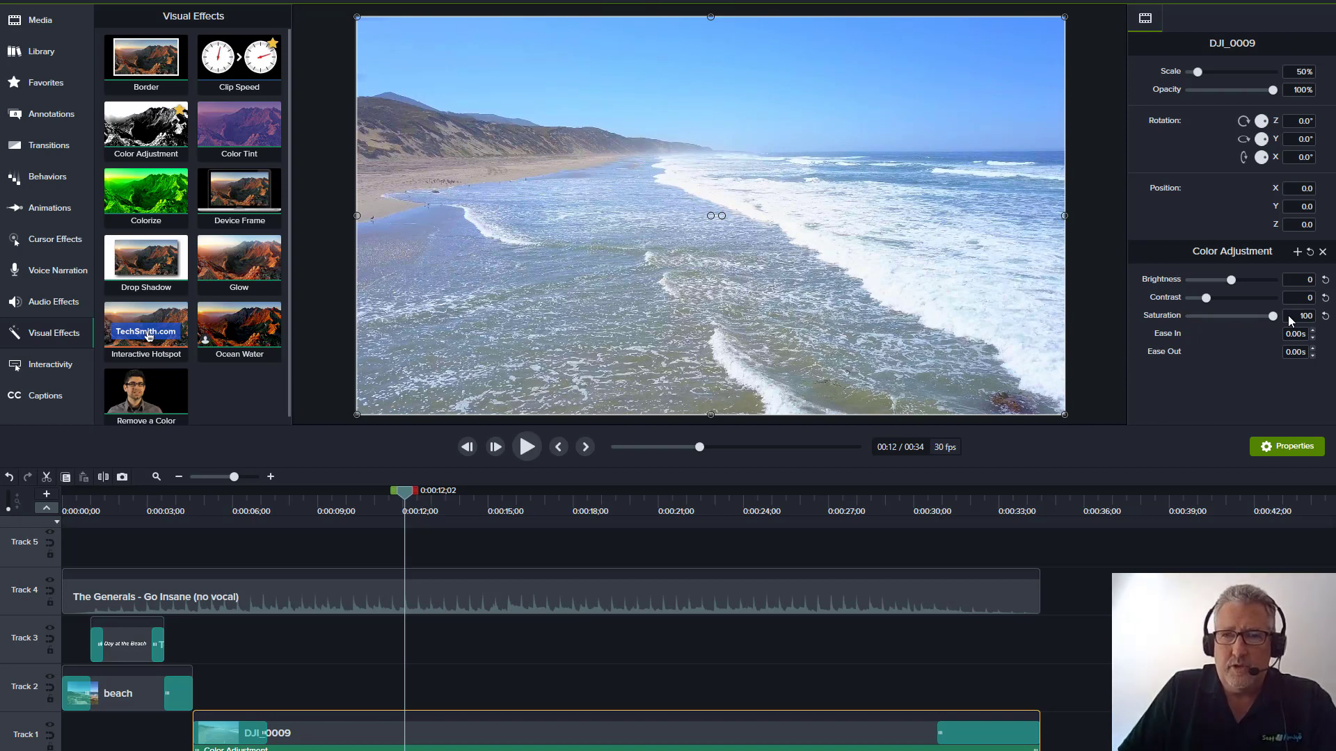
pyautogui.moveTo(1263, 314)
pyautogui.mouseDown()
pyautogui.moveTo(1241, 315)
pyautogui.moveTo(1256, 316)
pyautogui.mouseUp()
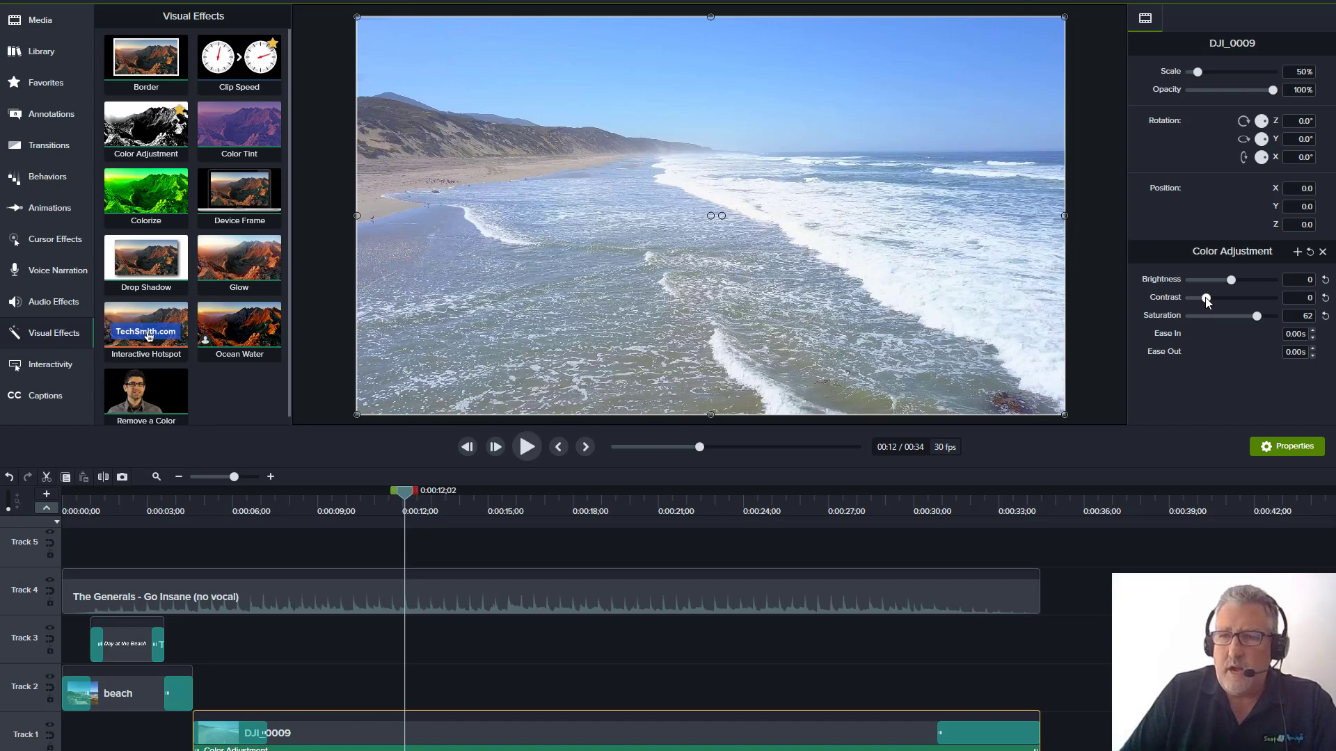
# - Try a contrast of -28 in the DJI_0009 clip's Color Adjustment and restore it to 0
pyautogui.moveTo(1209, 298)
pyautogui.mouseDown()
pyautogui.moveTo(1257, 302)
pyautogui.moveTo(1176, 301)
pyautogui.moveTo(1199, 302)
pyautogui.mouseUp()
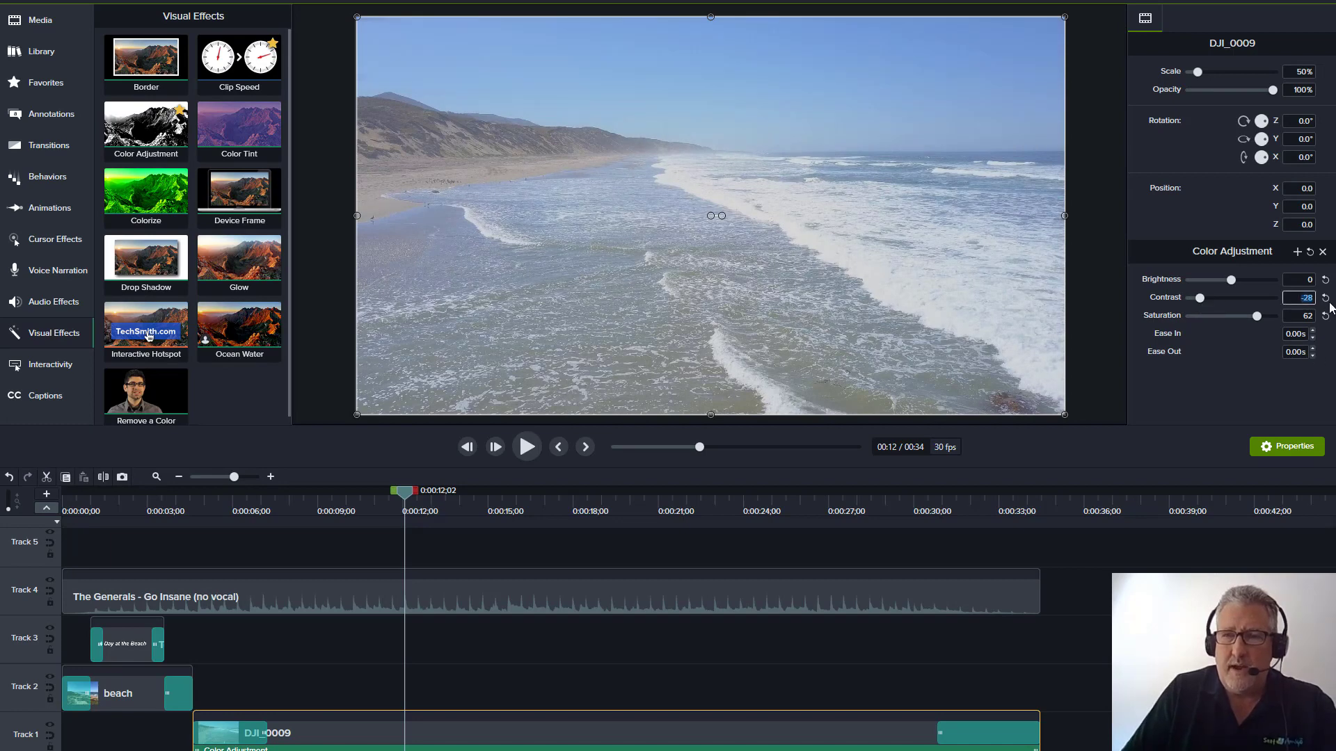
pyautogui.write('0')
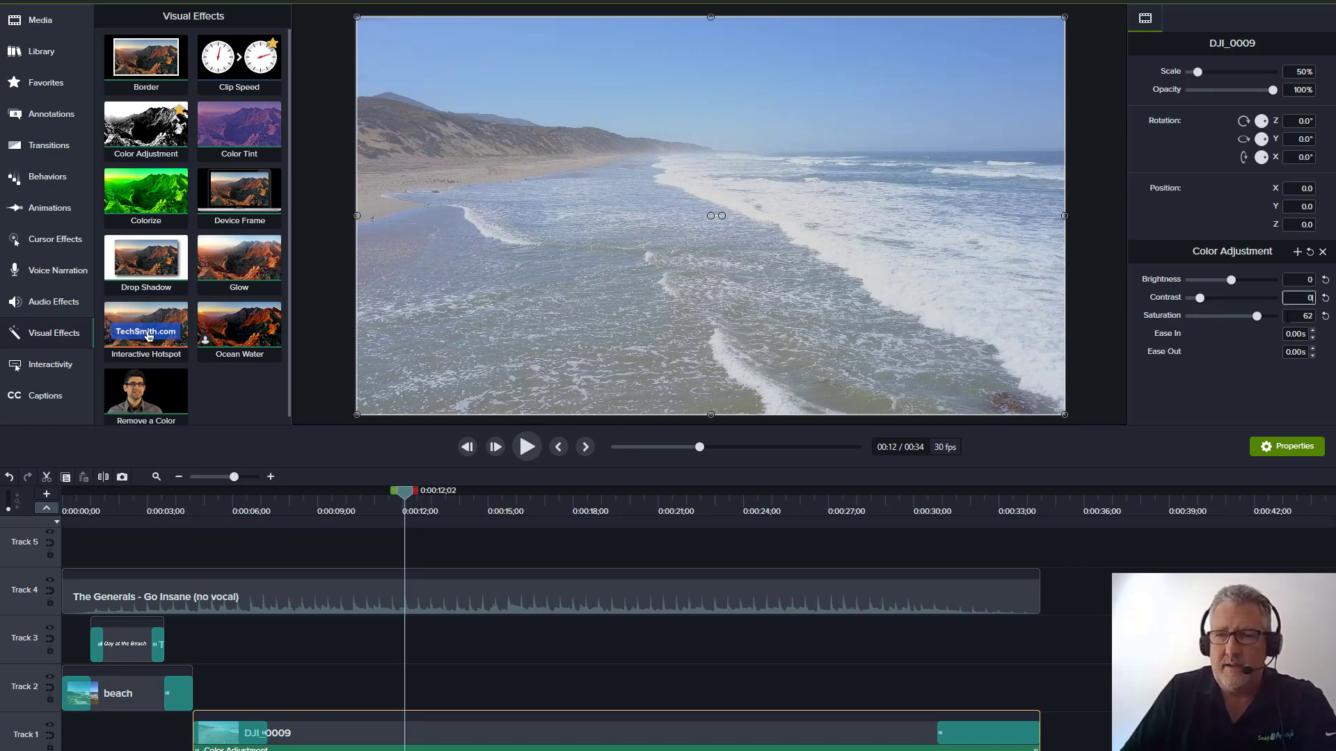
pyautogui.click(1202, 402)
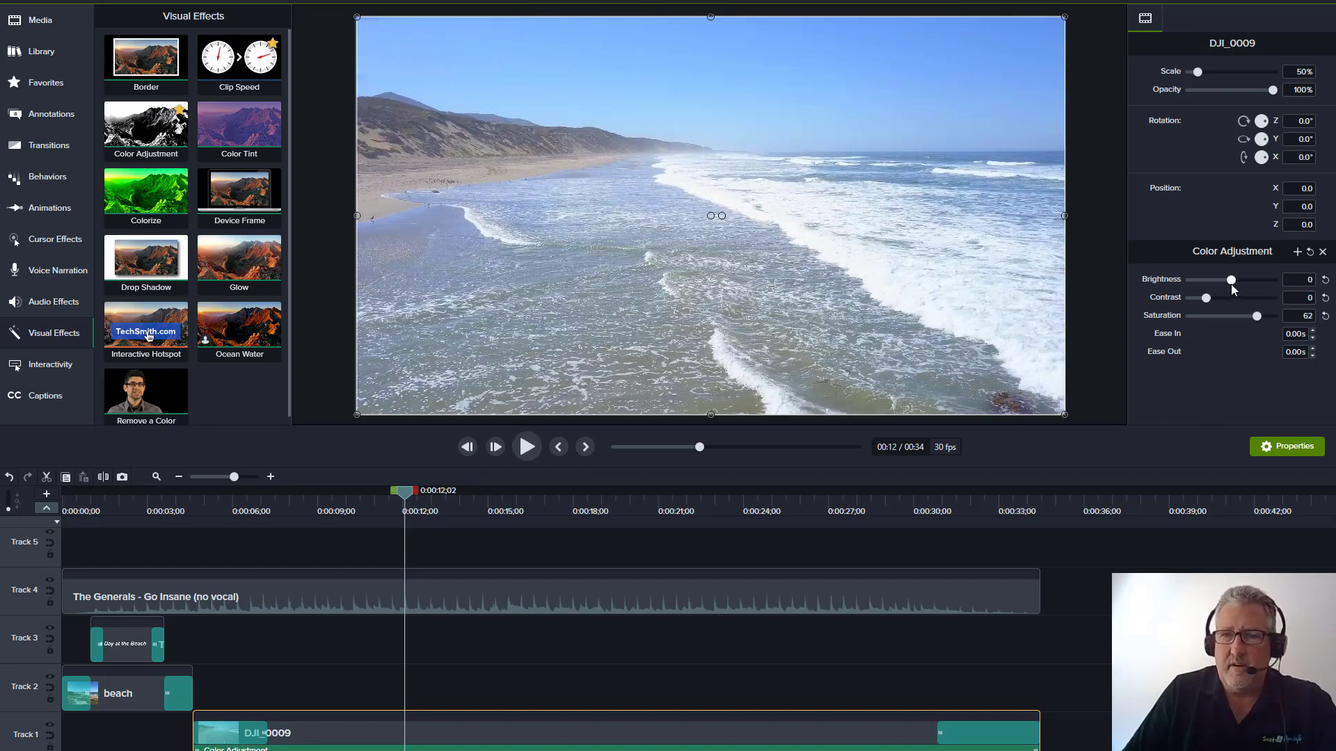
# - Set the brightness of the DJI_0009 clip's Color Adjustment to -13, and leave the clip selected on Track 1
pyautogui.moveTo(1230, 283)
pyautogui.mouseDown()
pyautogui.moveTo(1245, 281)
pyautogui.moveTo(1226, 282)
pyautogui.mouseUp()
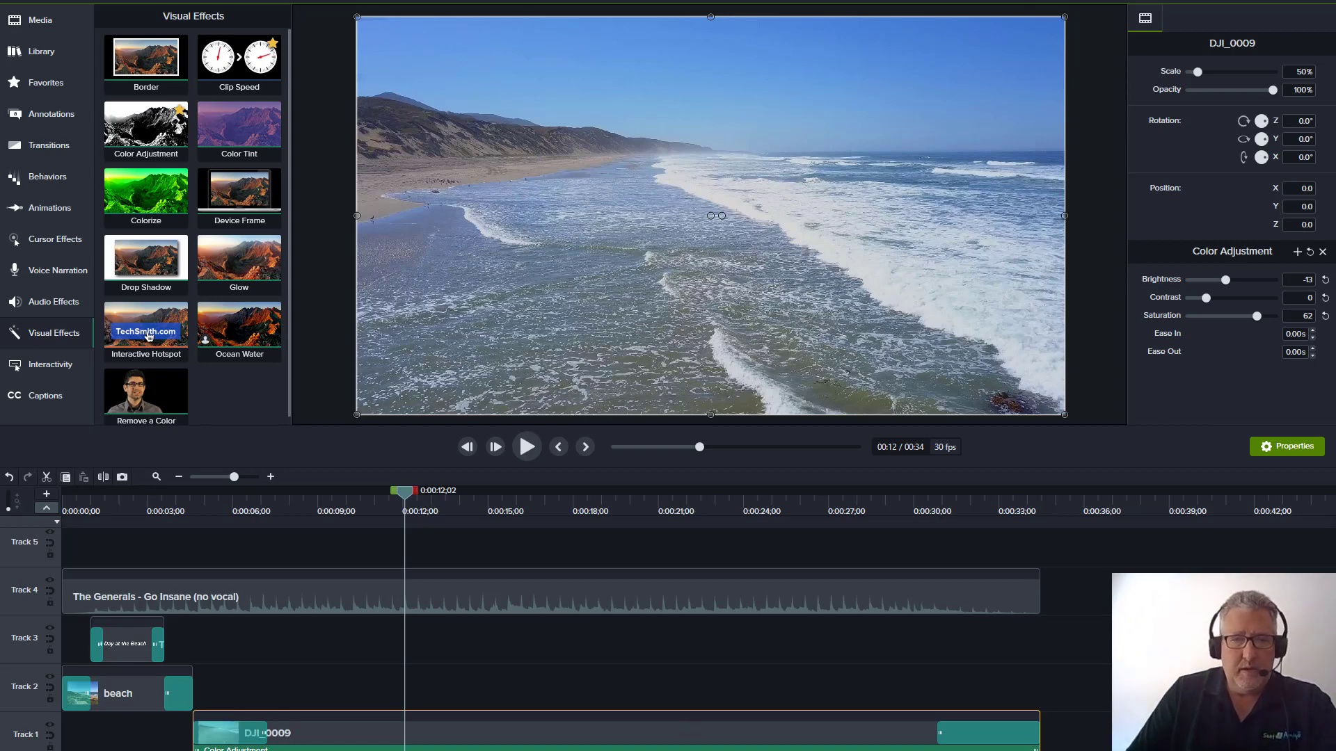
pyautogui.click(124, 699)
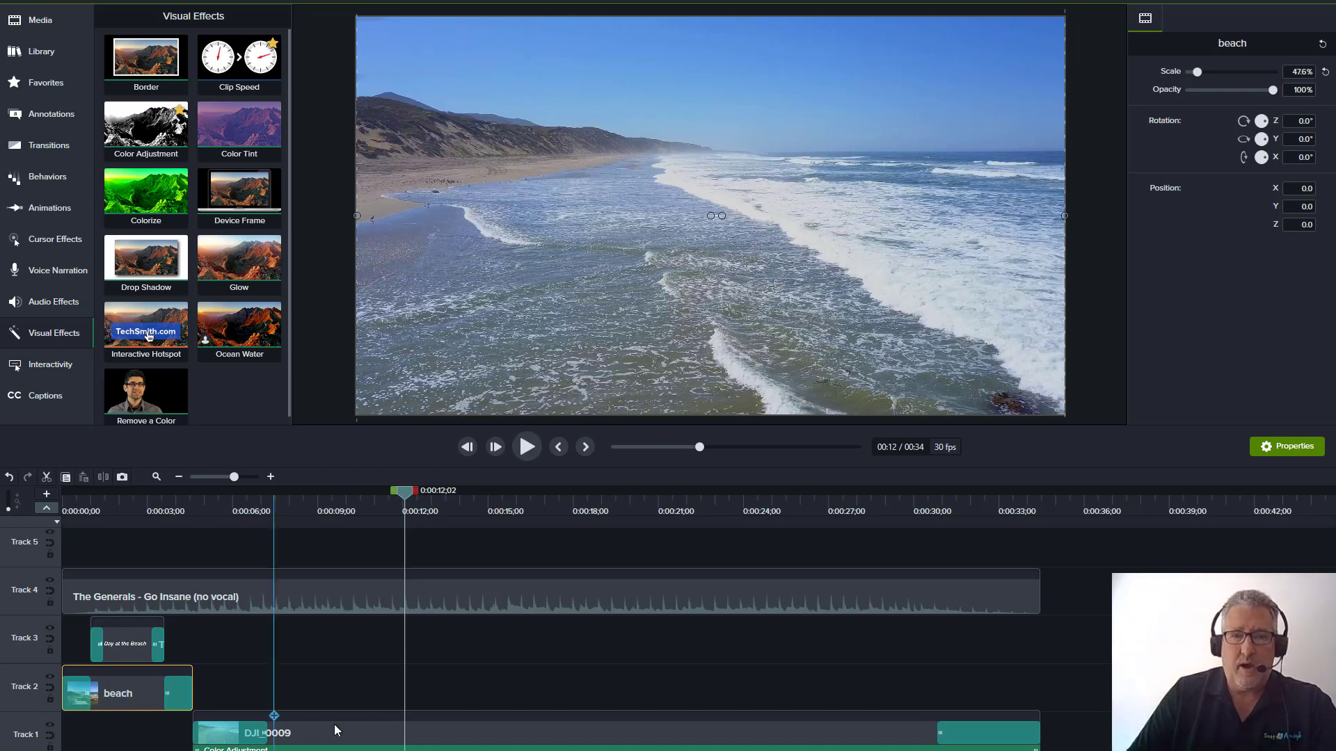
pyautogui.click(427, 744)
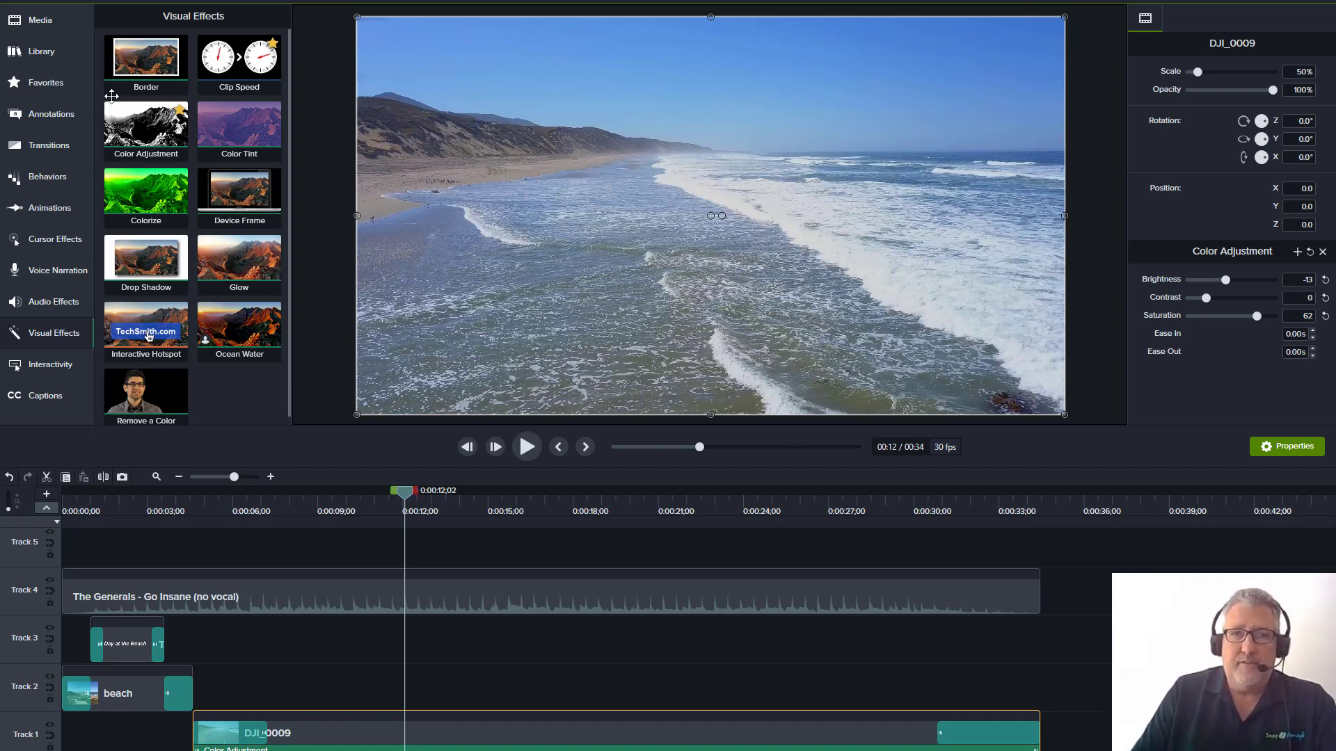
pyautogui.click(12, 0)
pyautogui.click(31, 51)
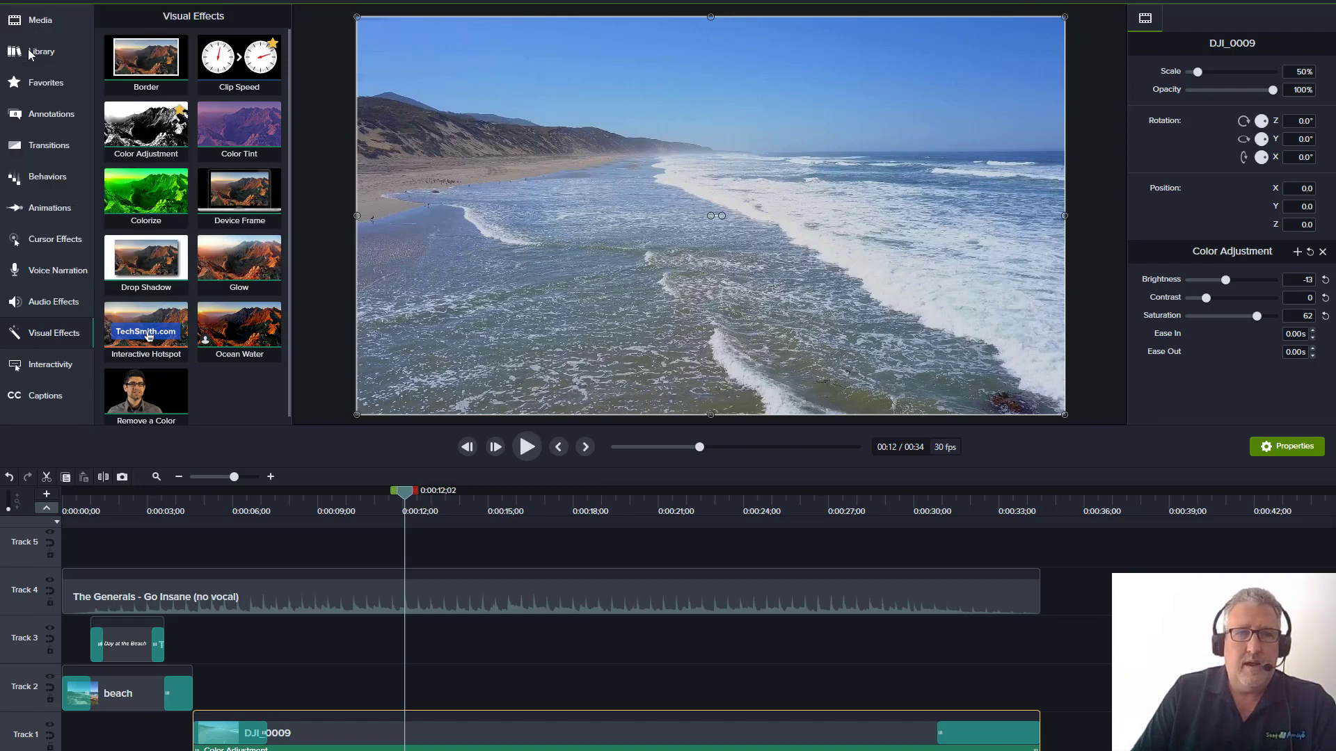
# - Play the video from the beginning until about 0:00:14 with nothing selected, and move the playhead back to 0:00:02;16
pyautogui.moveTo(409, 494); pyautogui.dragTo(49, 474)
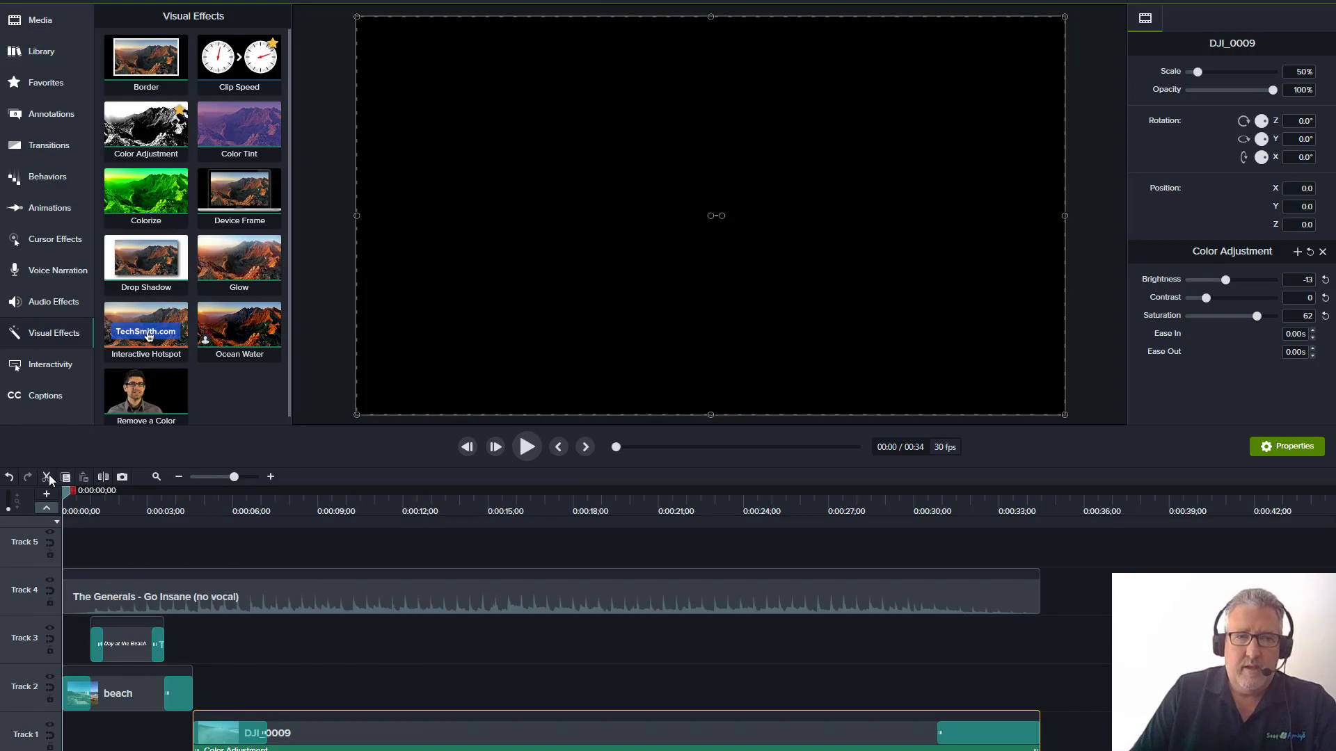
pyautogui.click(497, 661)
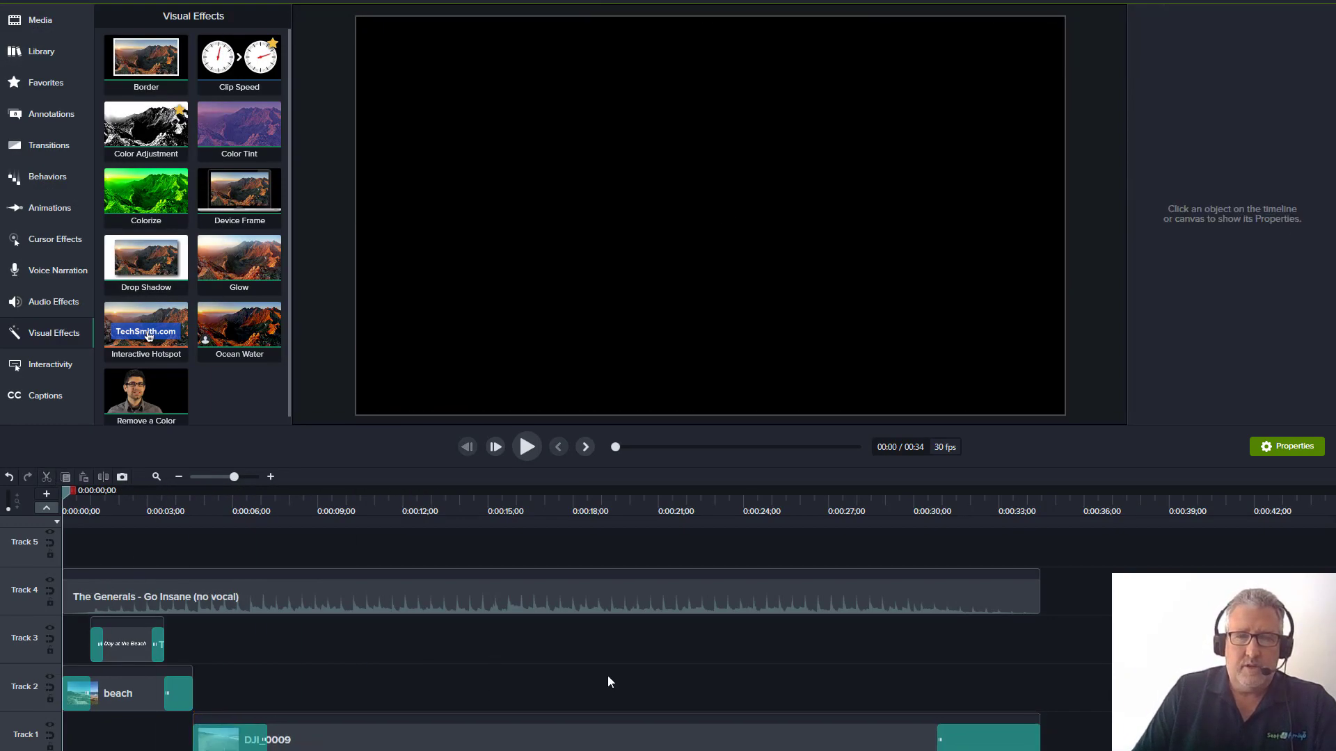
pyautogui.click(528, 447)
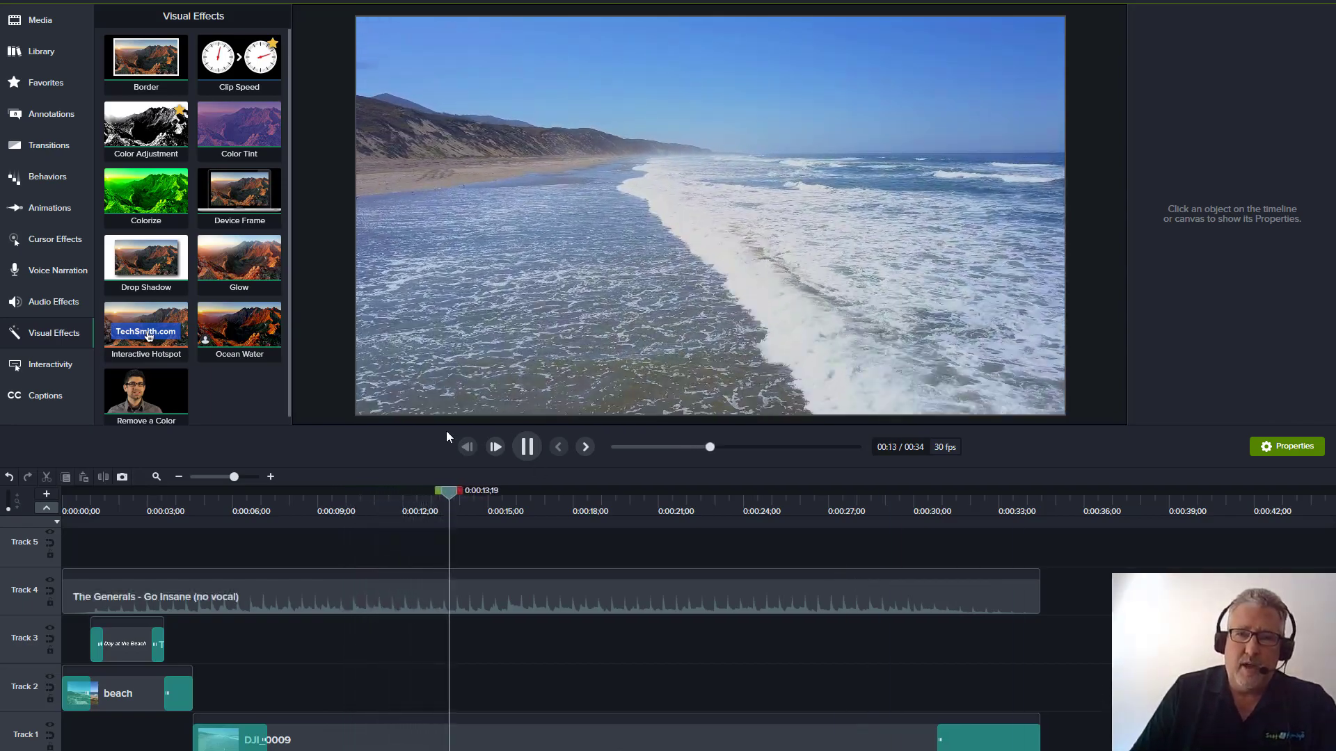
pyautogui.click(529, 445)
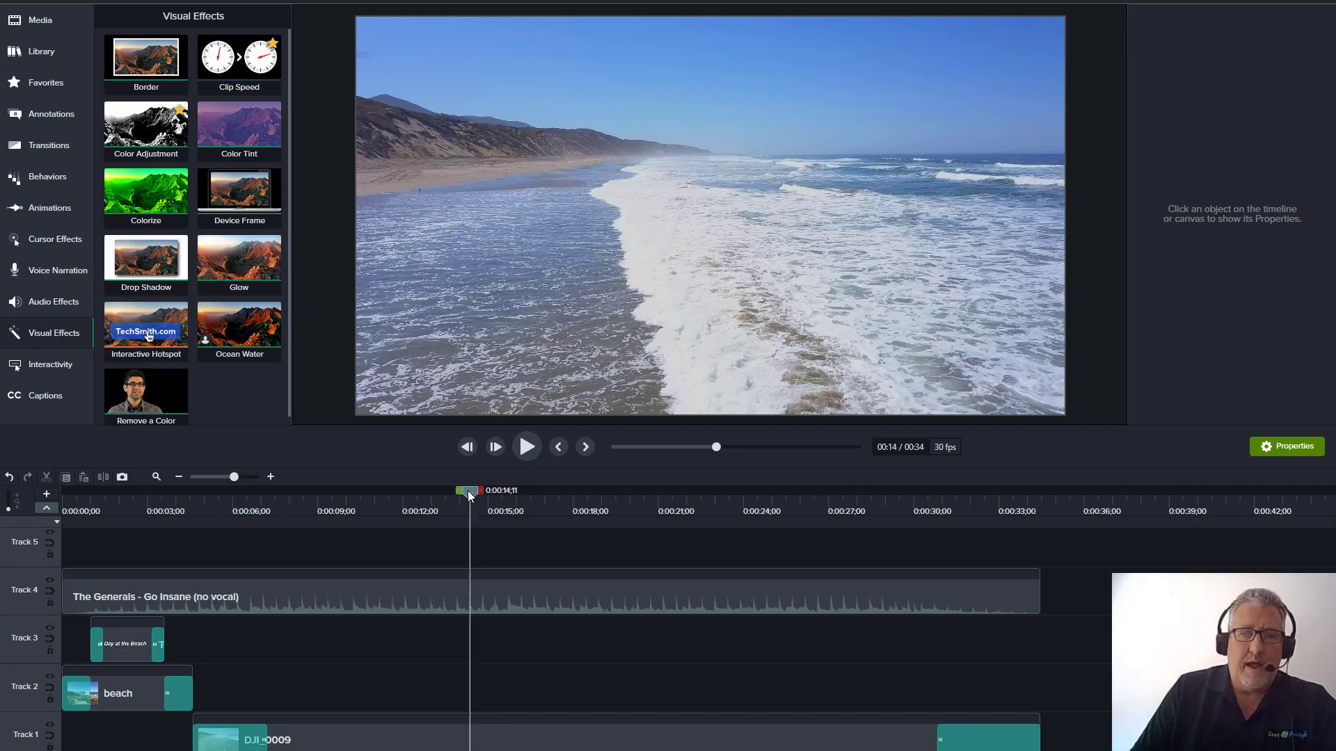
pyautogui.moveTo(468, 491); pyautogui.dragTo(133, 501)
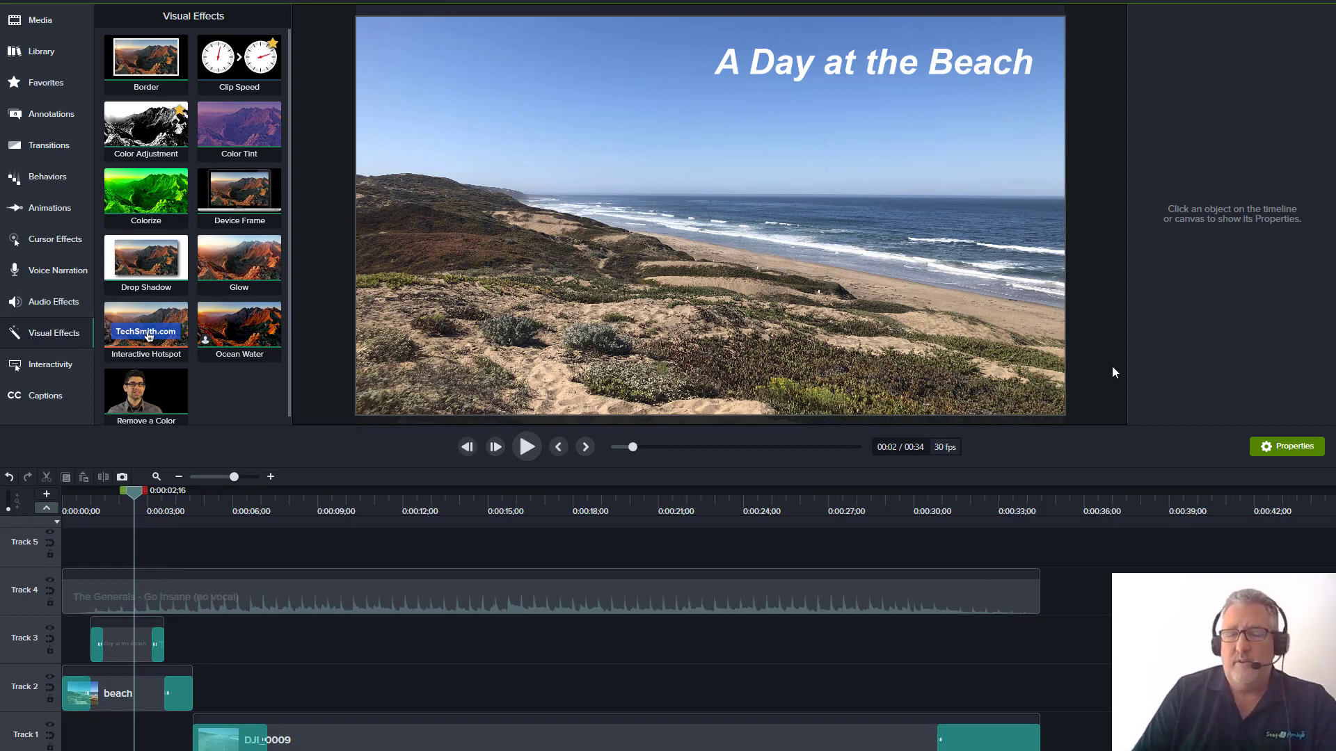
# - View the contents of the Library and the Media Bin, and the available export destinations
pyautogui.click(40, 51)
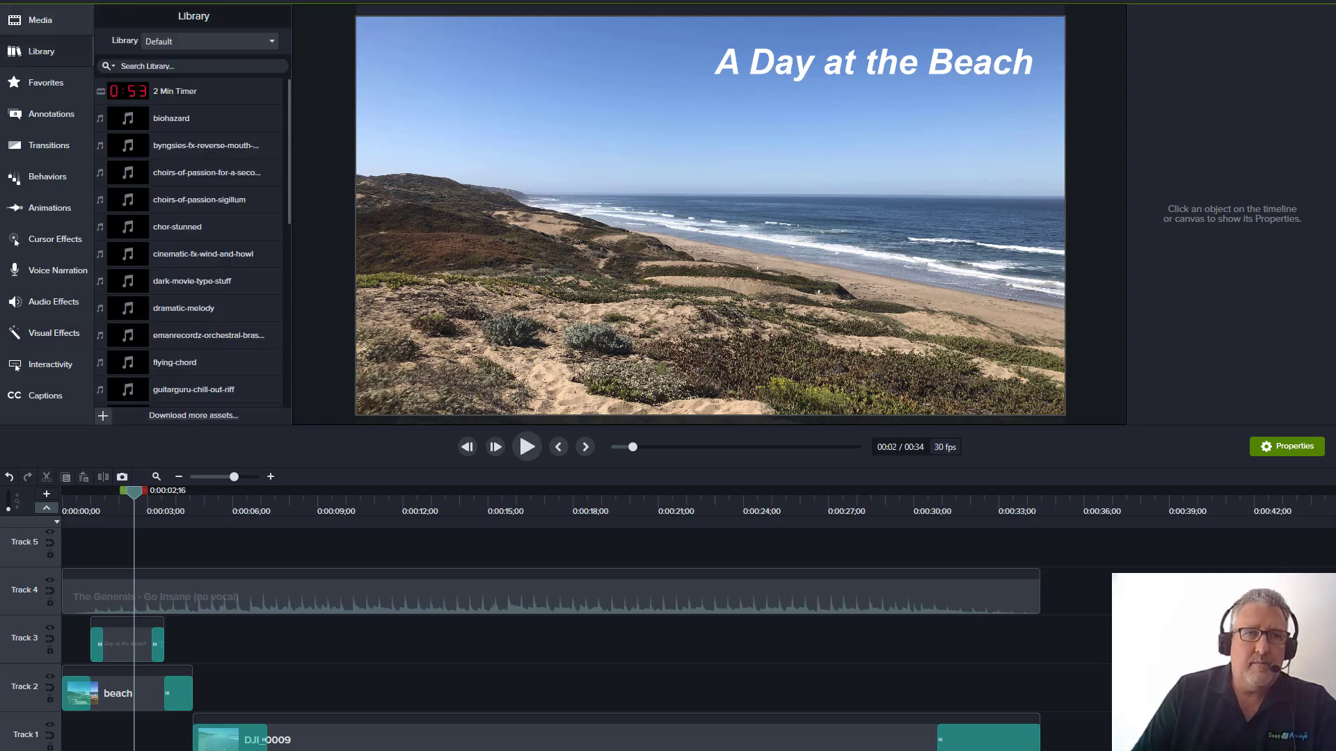
pyautogui.click(43, 22)
pyautogui.click(155, 0)
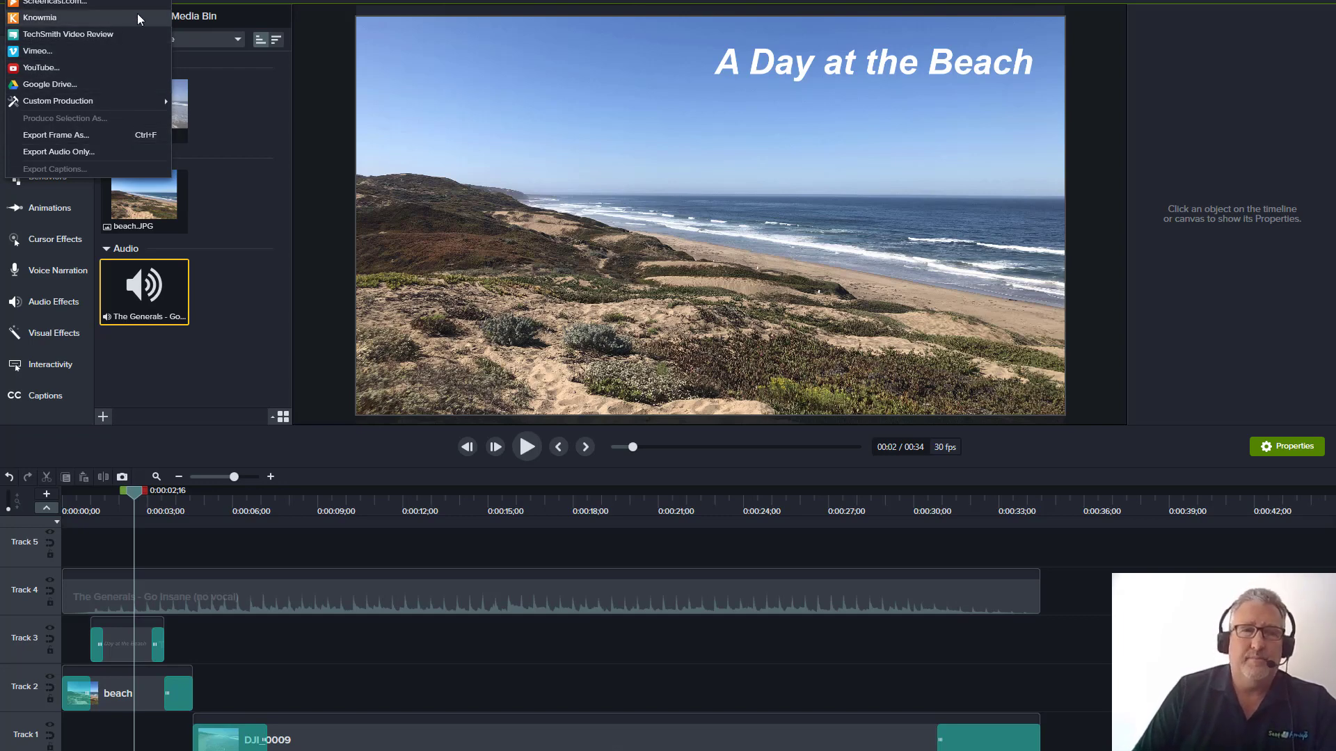
pyautogui.press('Escape')
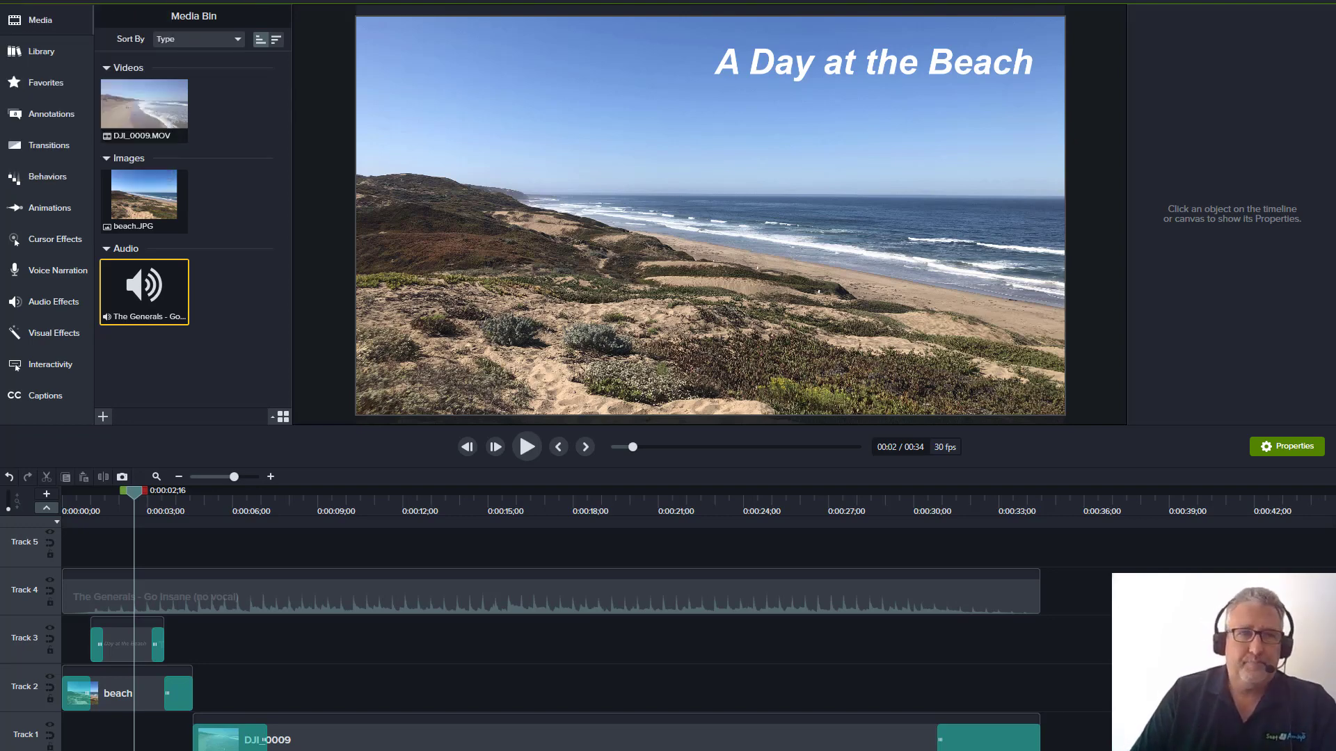
# - Start the Production Wizard for the video and choose the MP4 with Smart Player (up to 1080p) preset
pyautogui.hotkey('alt', 's')
pyautogui.click(45, 0)
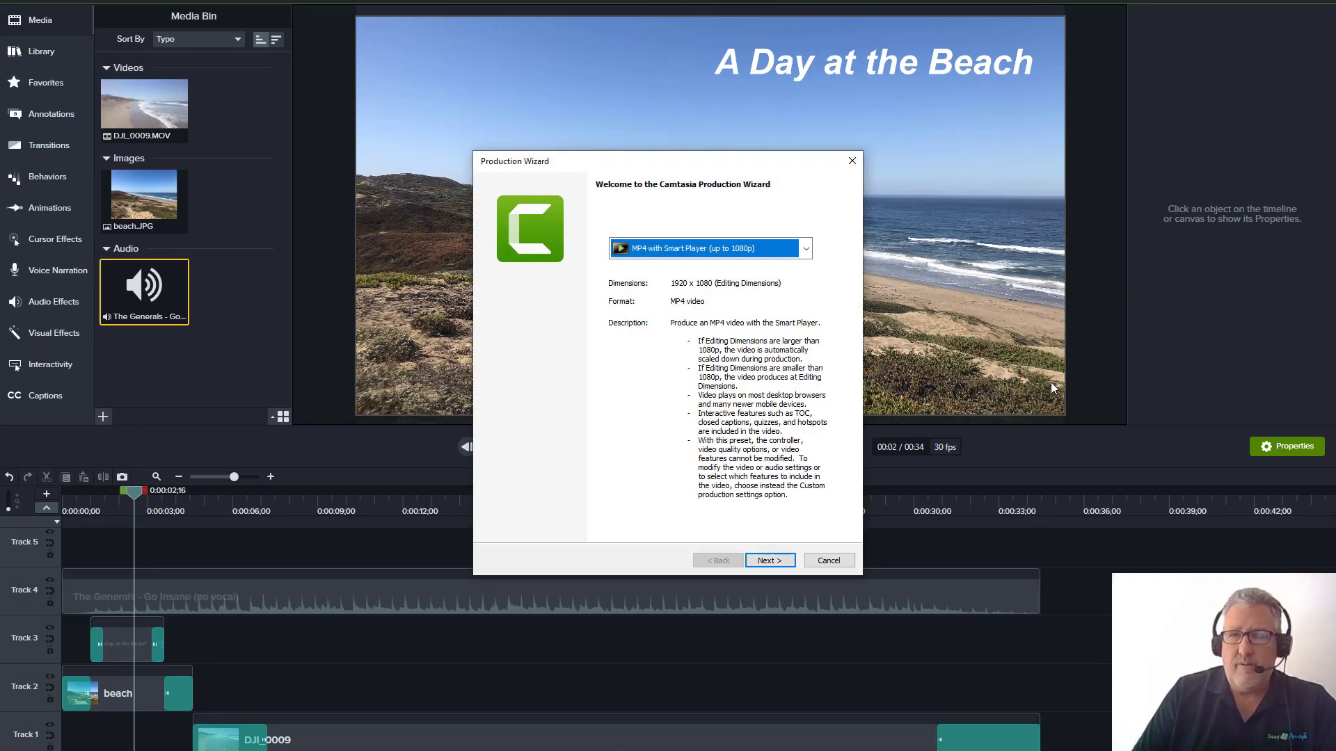
pyautogui.click(807, 249)
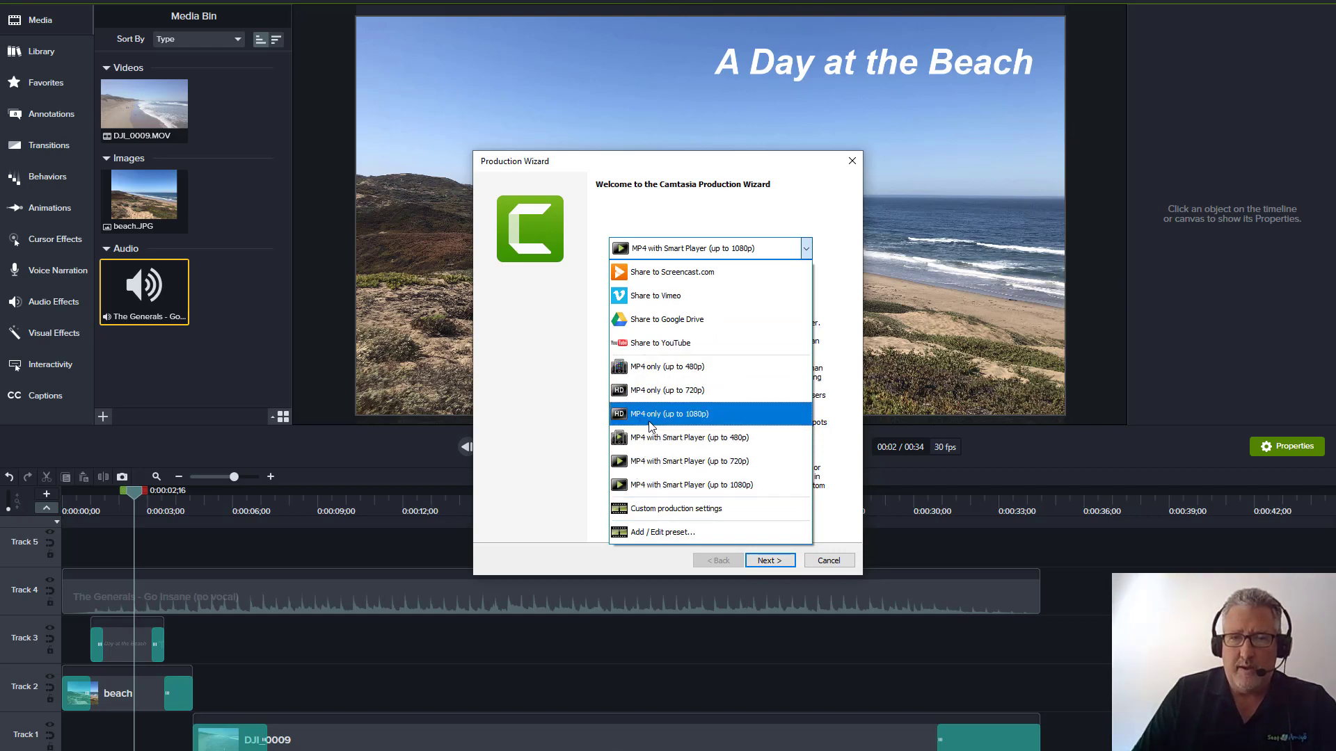
pyautogui.click(713, 488)
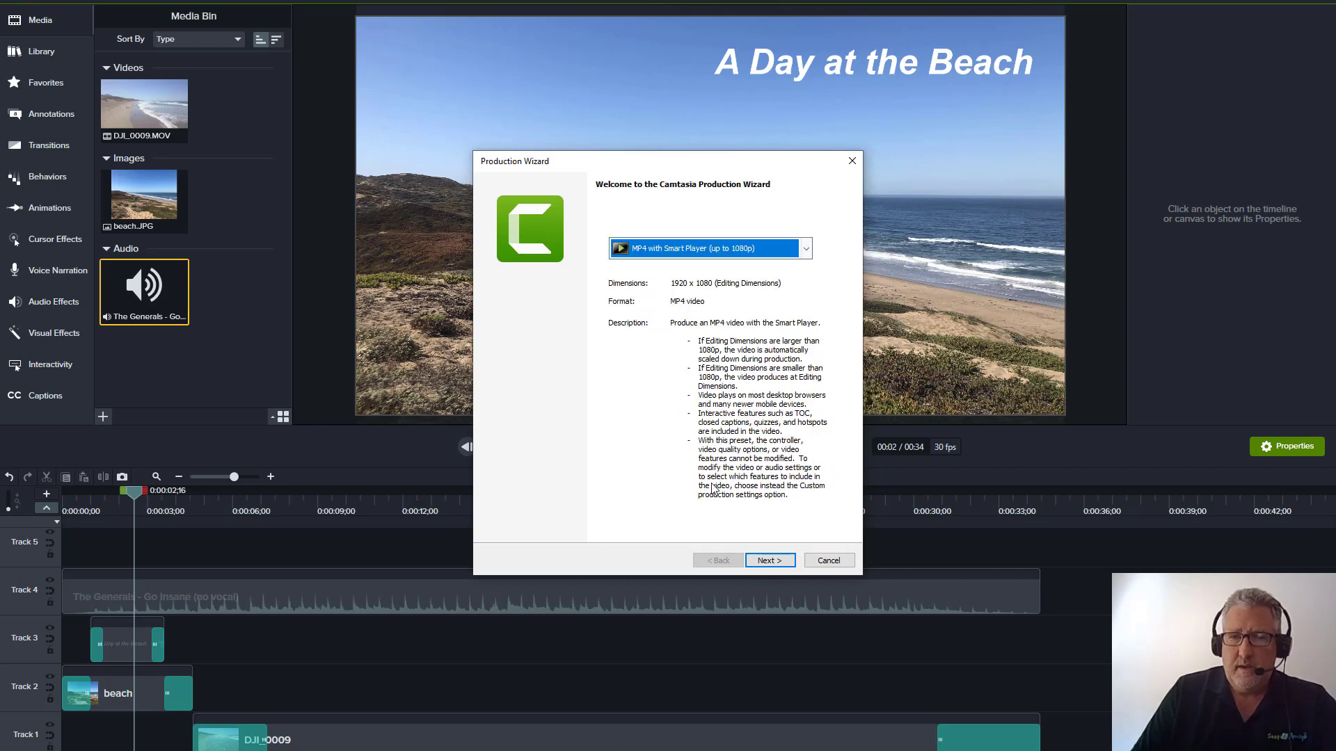
pyautogui.click(769, 561)
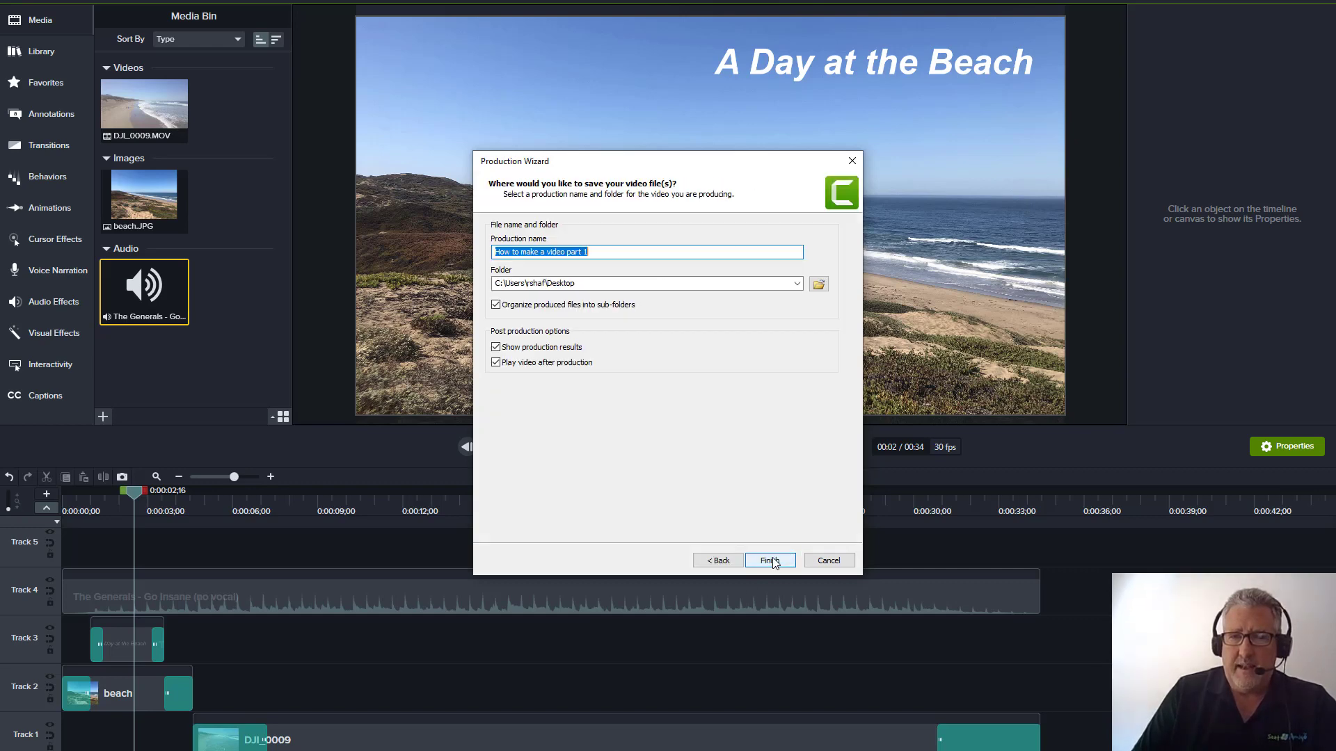
# - Set the production name of the exported video to "My First Video using Camtasia"
pyautogui.click(574, 251)
pyautogui.moveTo(589, 252); pyautogui.dragTo(450, 245)
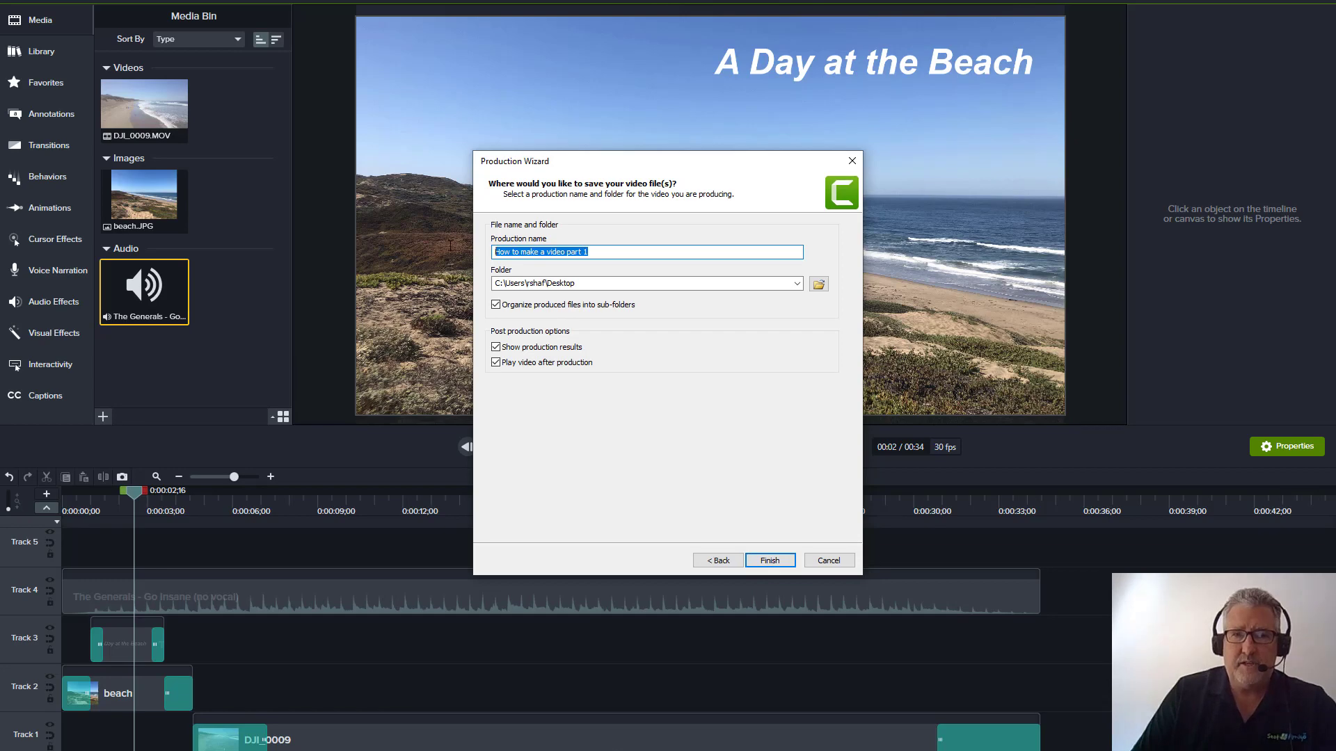
pyautogui.write('How t')
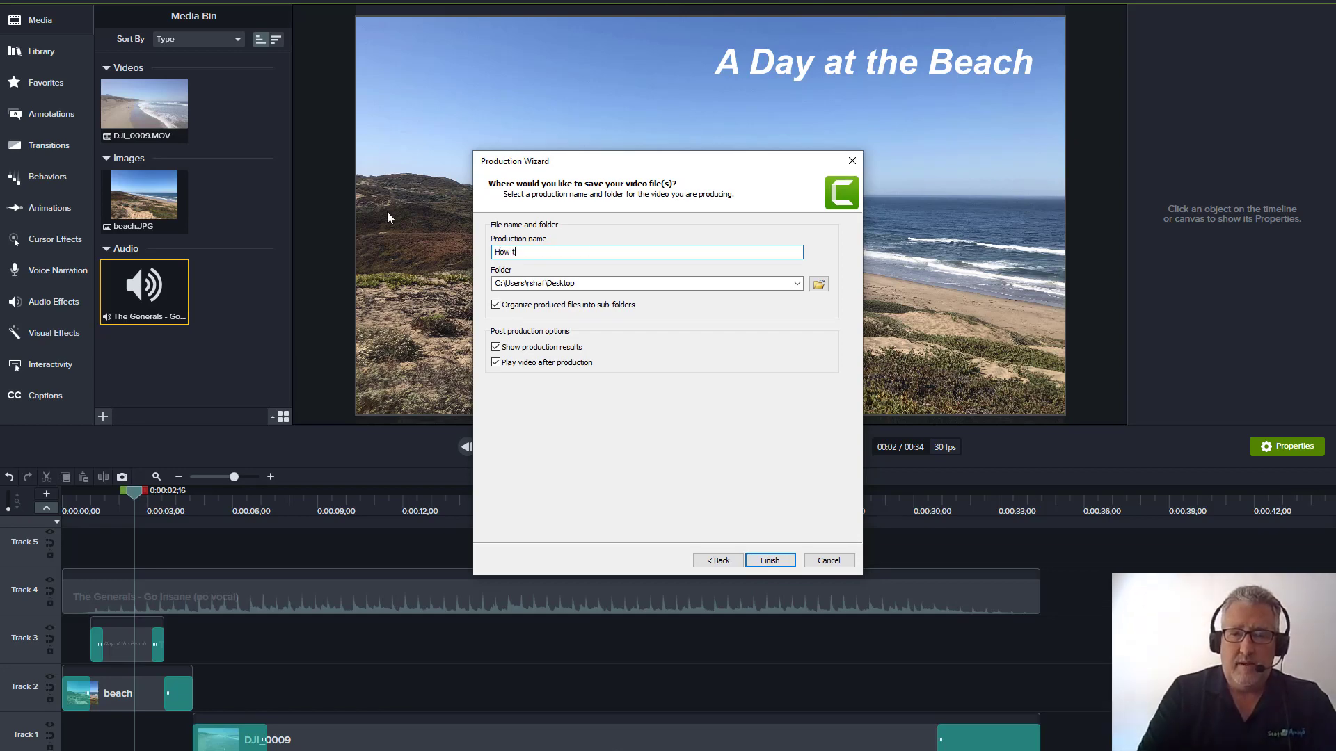
pyautogui.press('BackSpace')
pyautogui.press('BackSpace')
pyautogui.press('BackSpace')
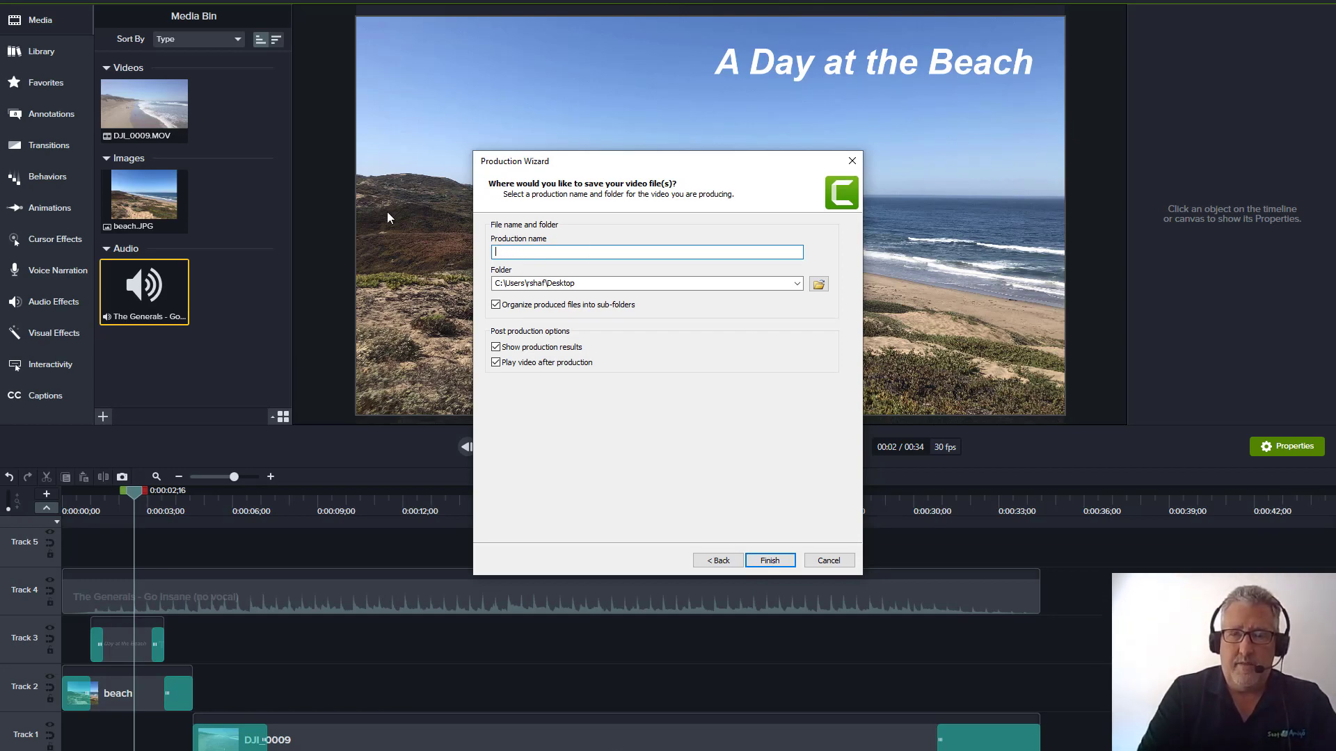
pyautogui.write('My Firt ')
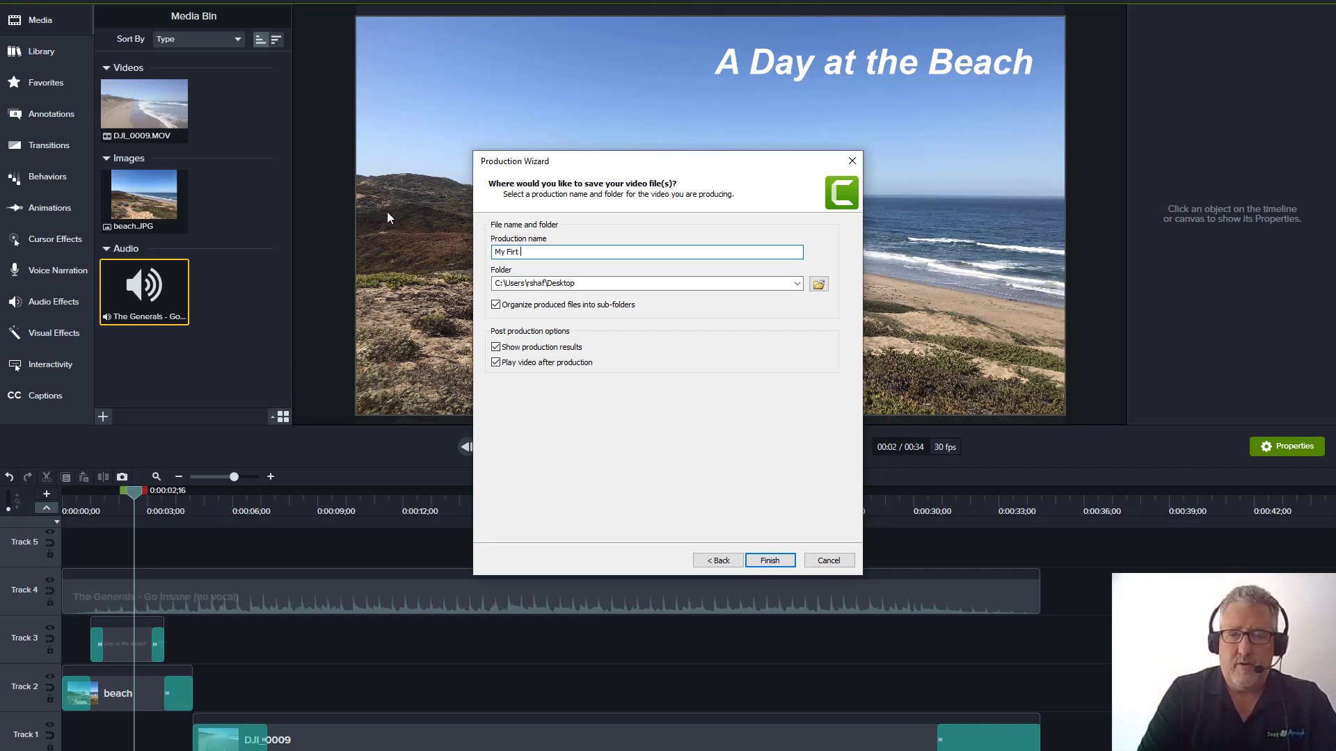
pyautogui.write('video on')
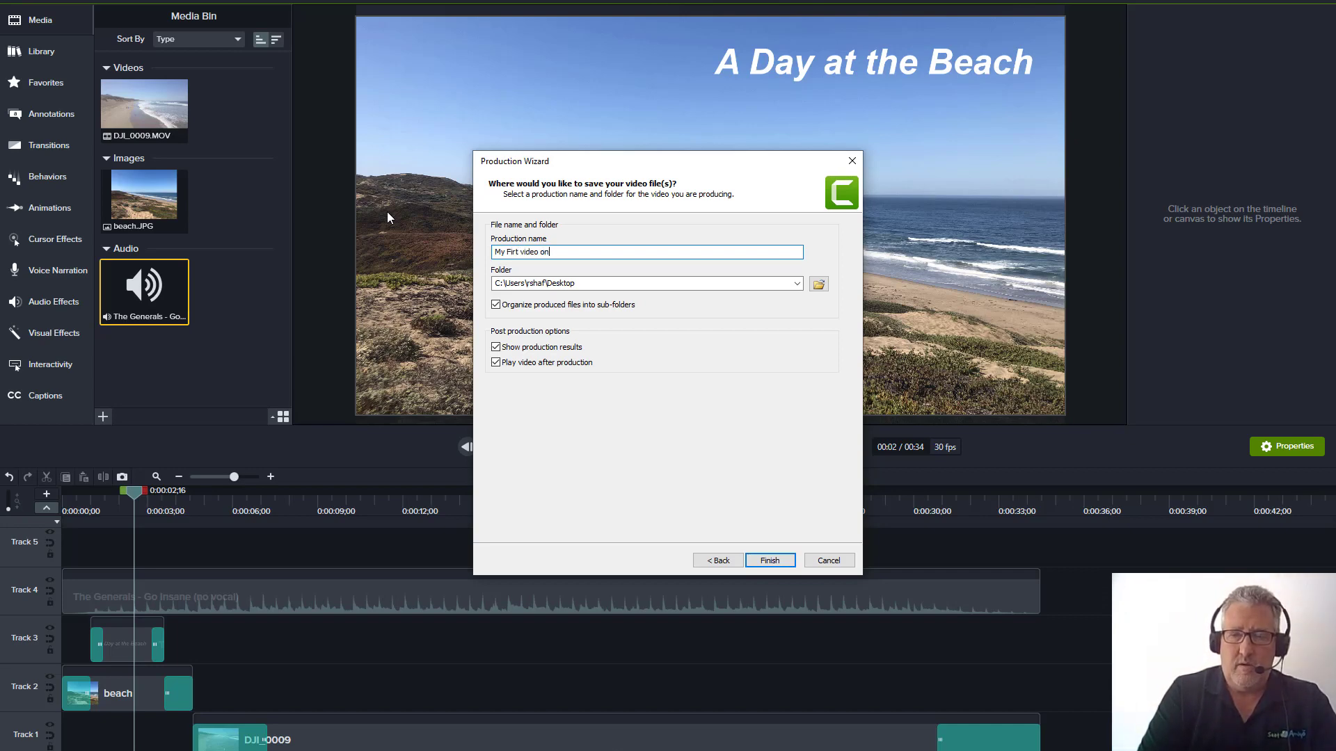
pyautogui.press('BackSpace')
pyautogui.press('BackSpace')
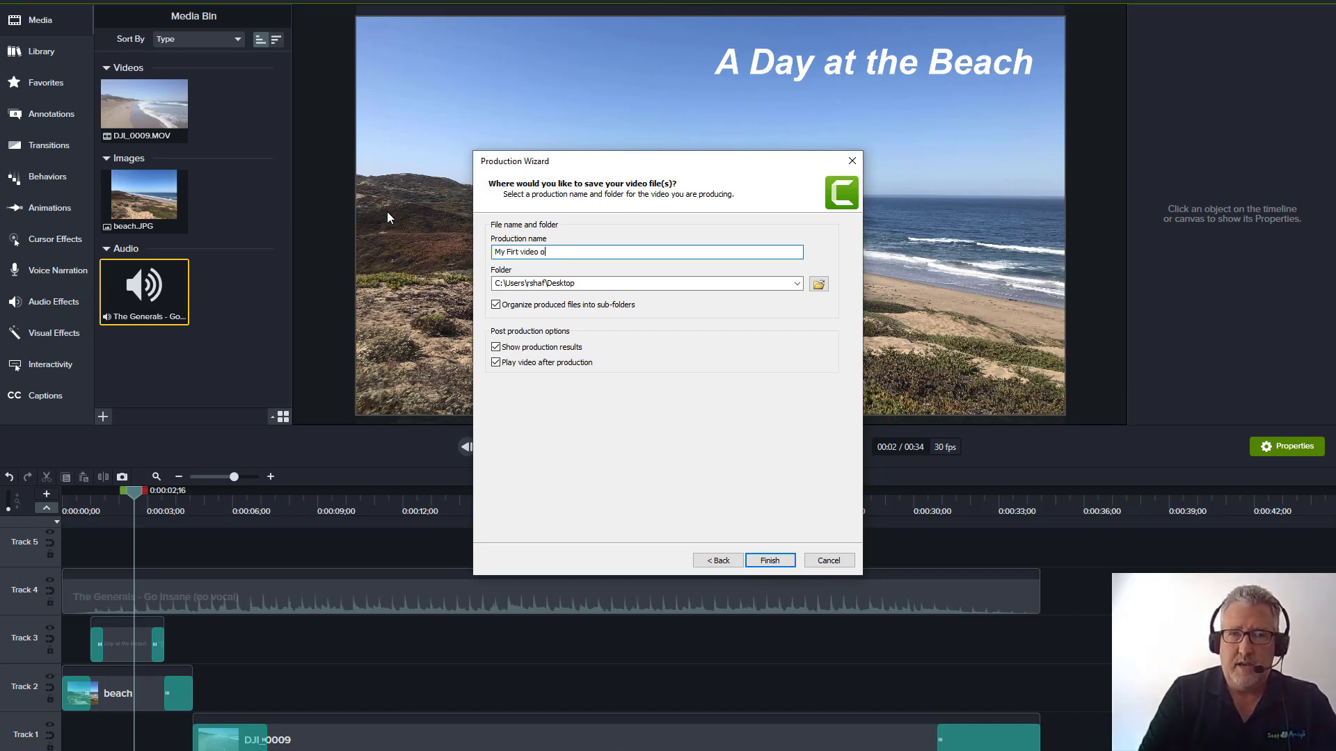
pyautogui.write('using Camtasia')
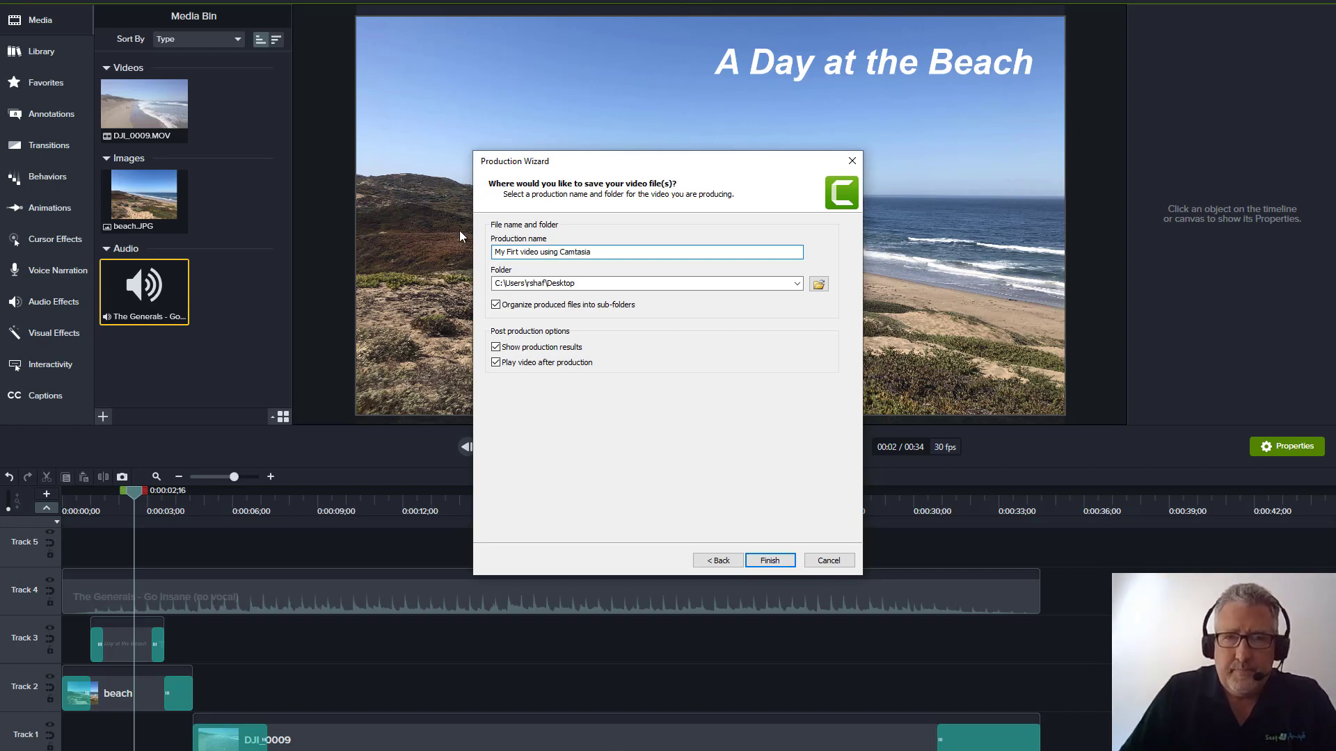
pyautogui.click(508, 252)
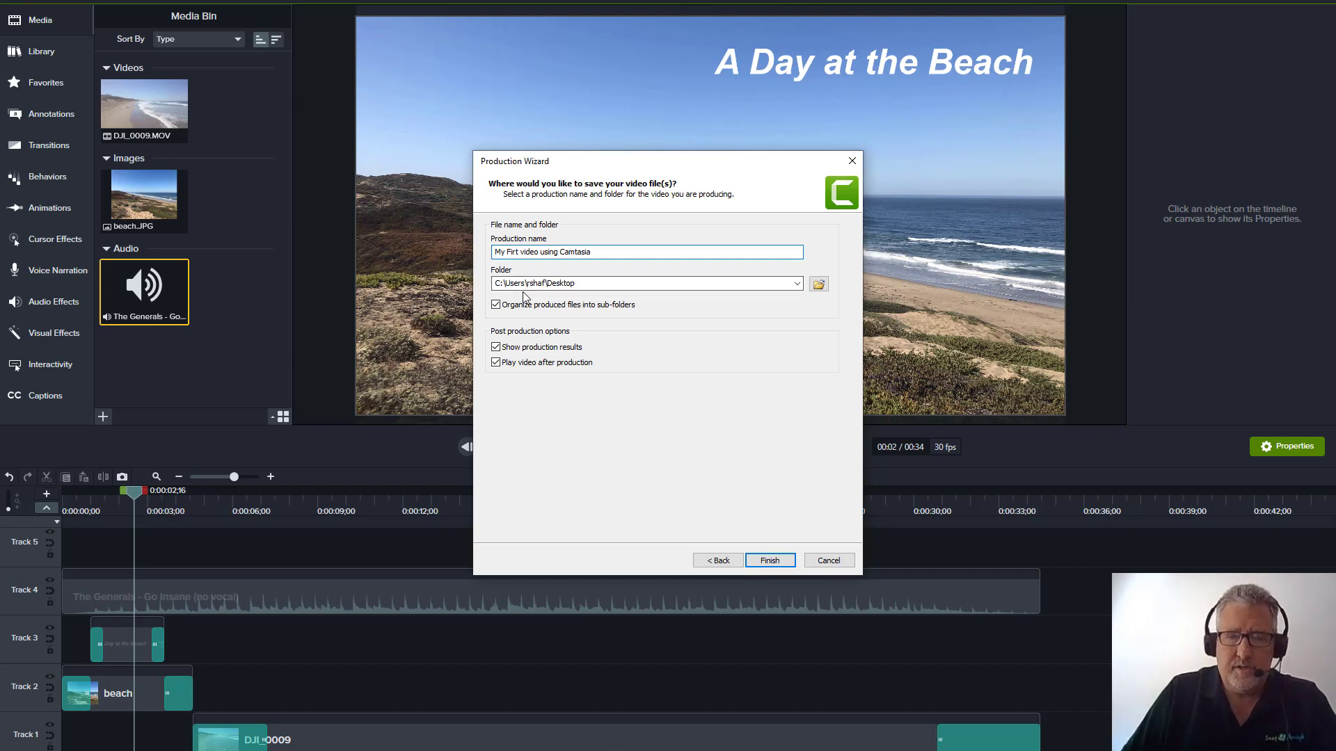
pyautogui.write('s')
pyautogui.click(529, 252)
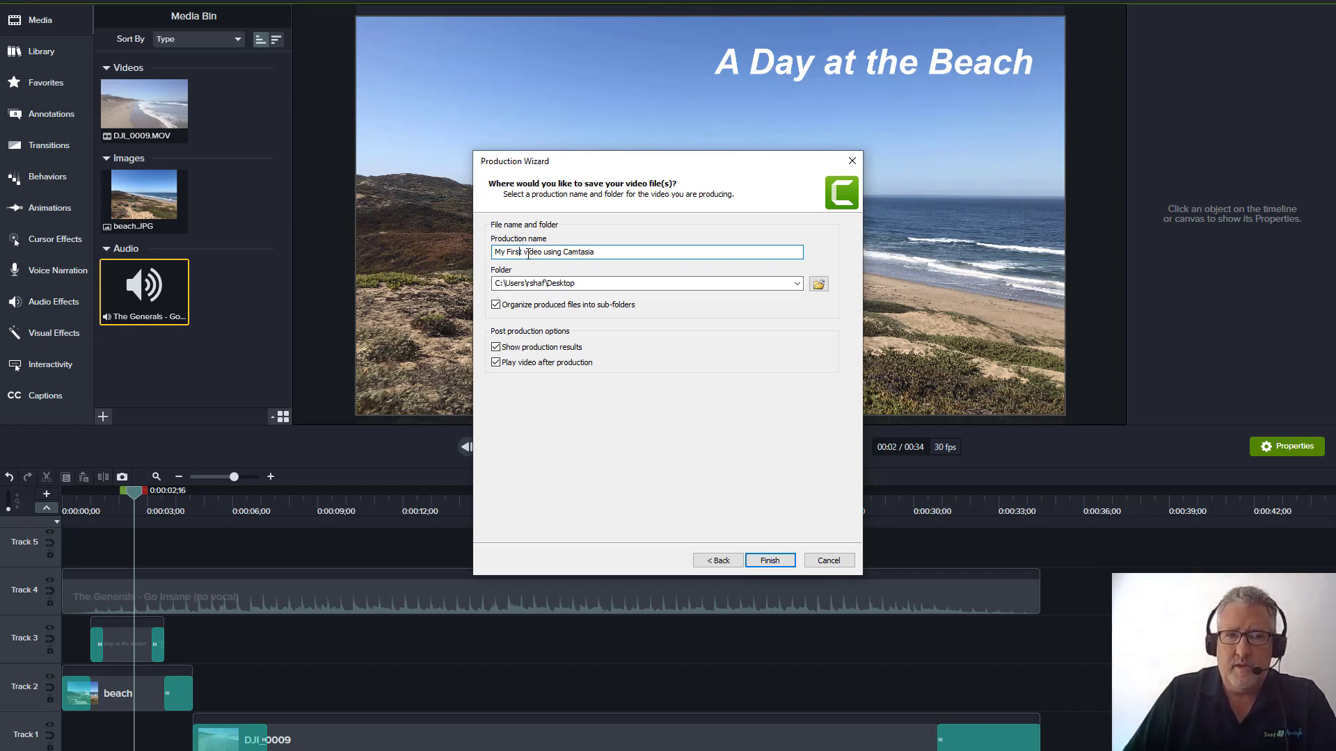
pyautogui.press('BackSpace')
pyautogui.press('BackSpace')
pyautogui.write('Vi')
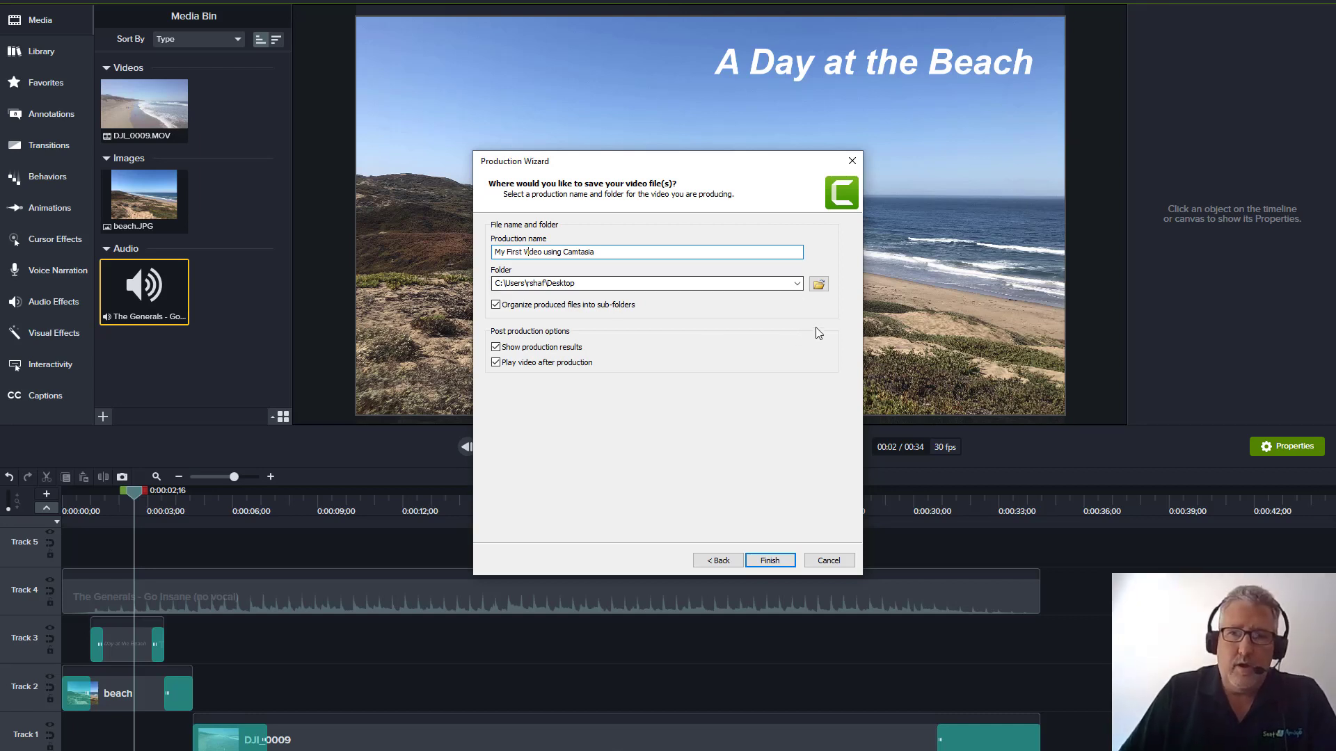
# - Start rendering the video with the current production settings, and cancel the rendering
pyautogui.click(771, 561)
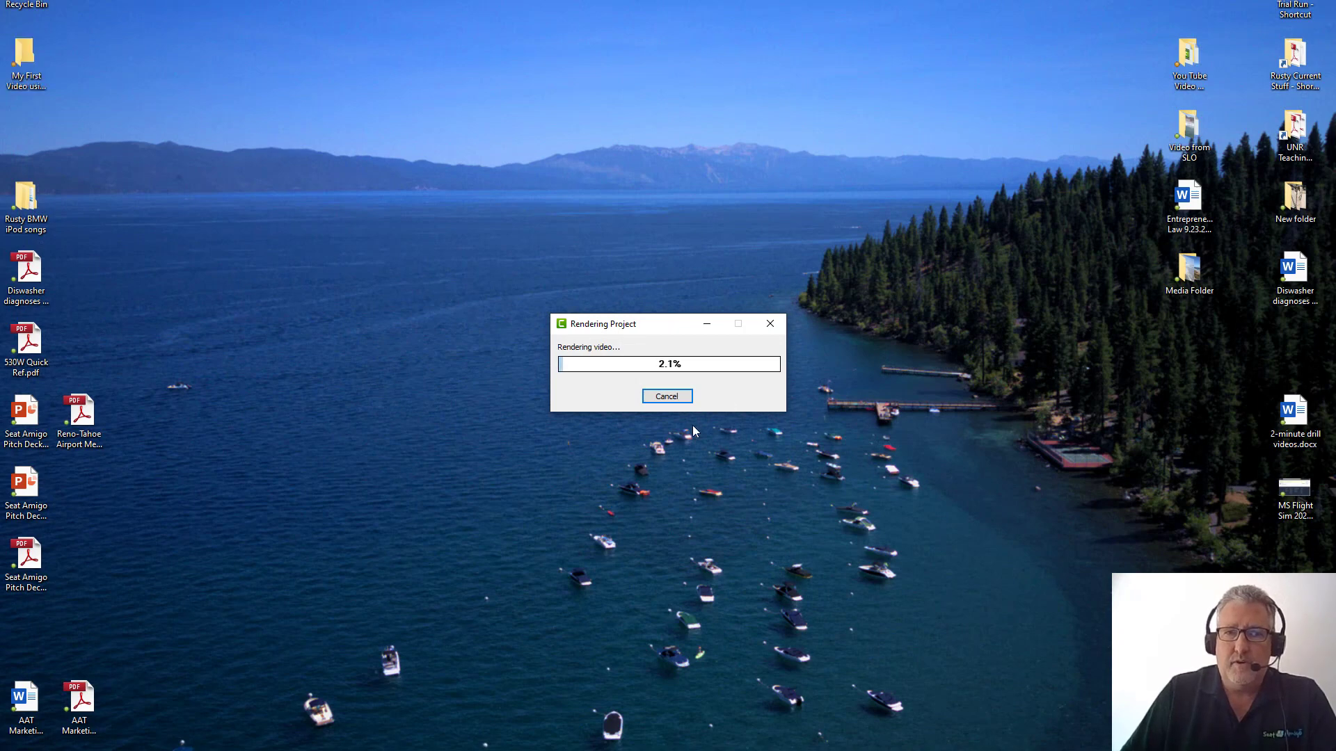
pyautogui.click(672, 397)
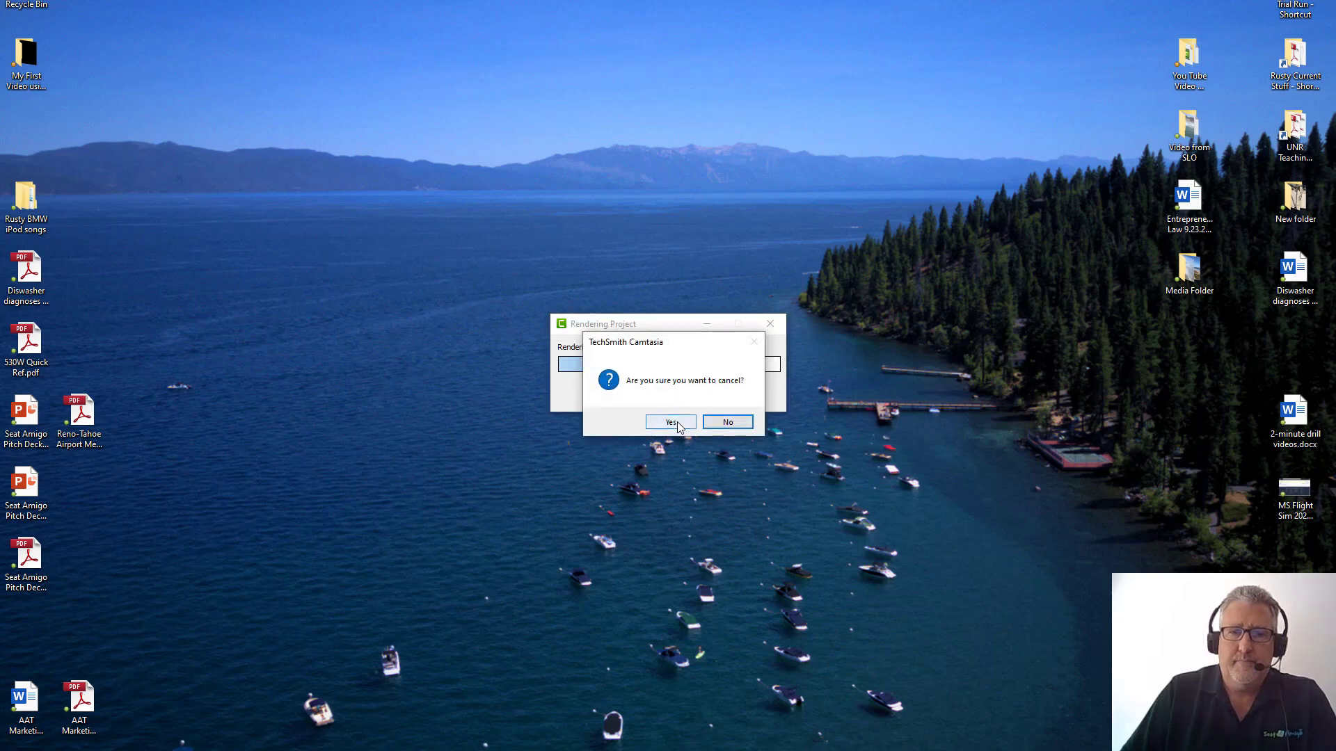
pyautogui.click(671, 423)
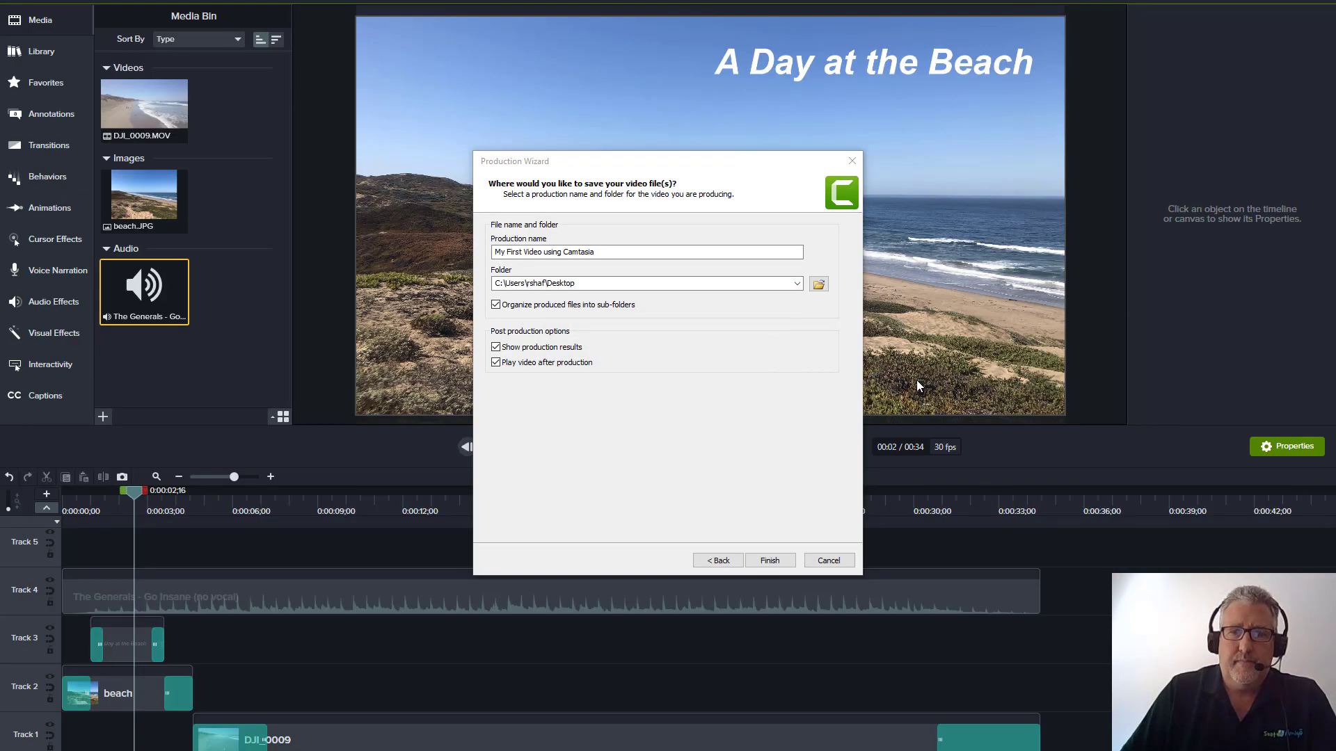